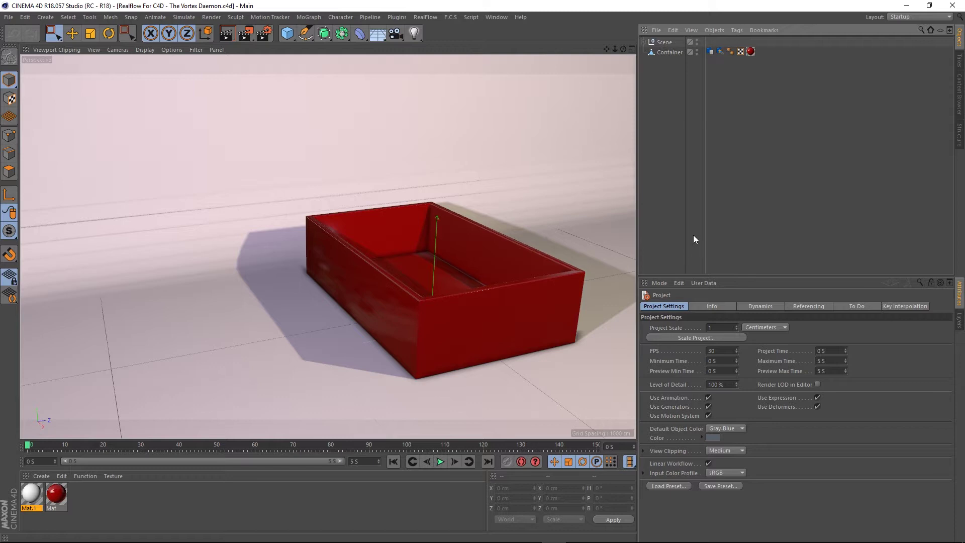
Switch the viewport display to shading with wireframe lines over the container and backdrop.
click(664, 53)
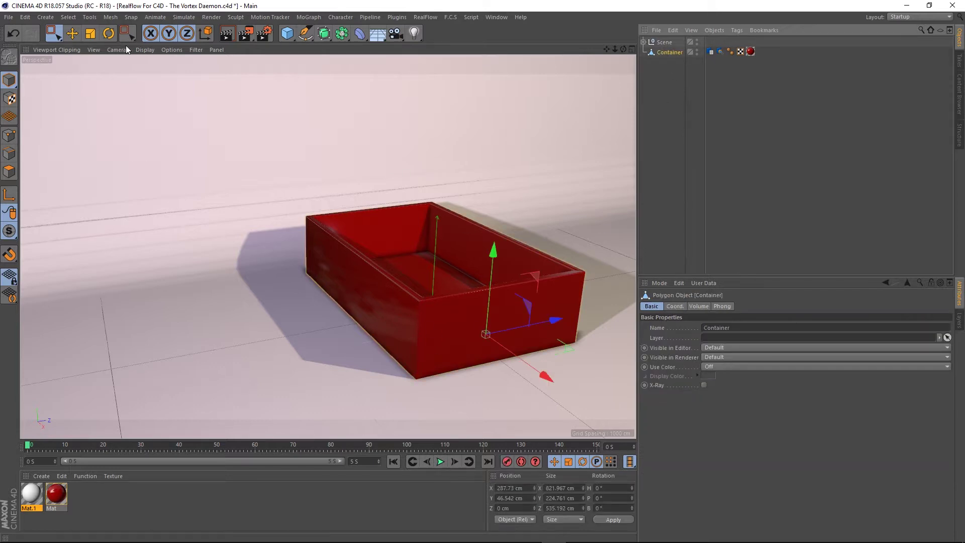
click(144, 50)
click(168, 74)
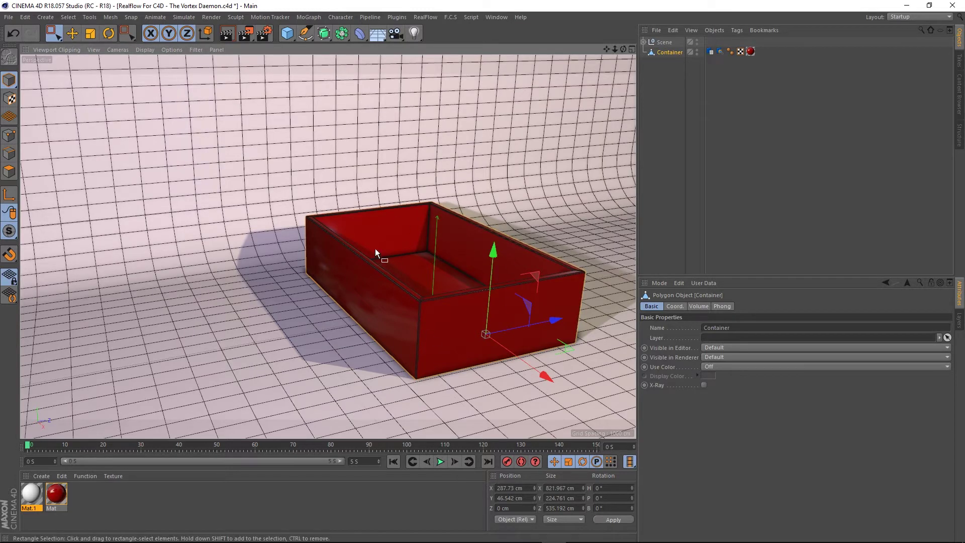
click(675, 107)
Examine the Container's RealFlow Collider tag, including its Properties, WetMap, Display and Basic settings, and the available RealFlow tag types.
click(669, 52)
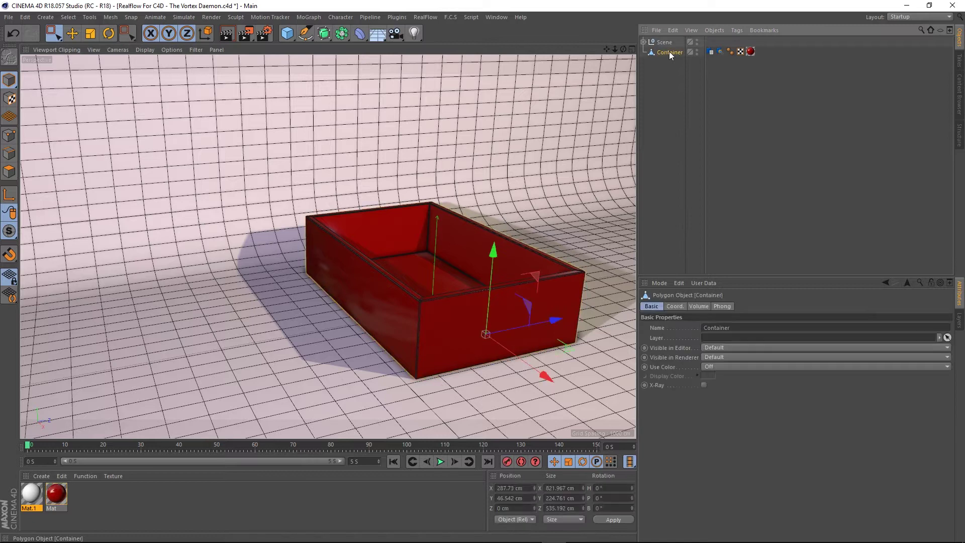
click(709, 52)
click(721, 52)
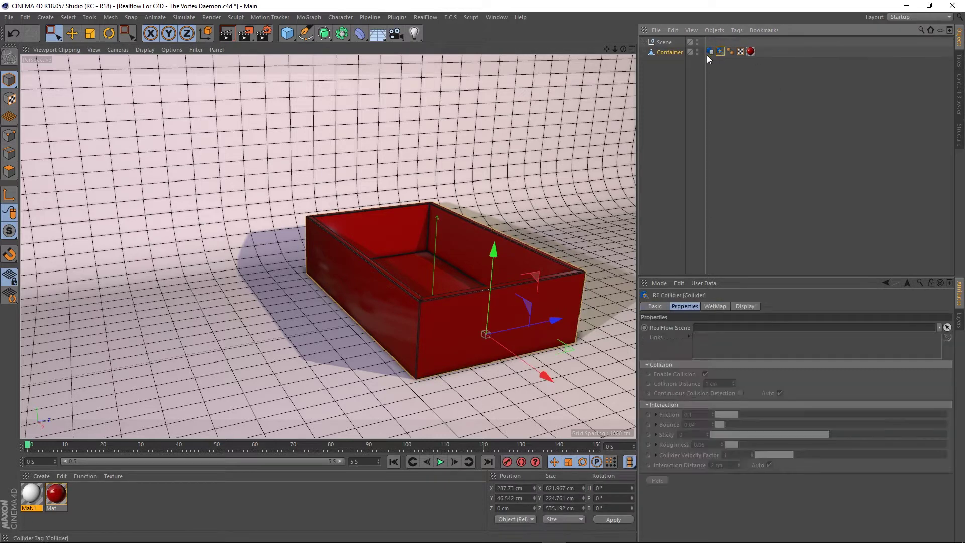
right_click(665, 53)
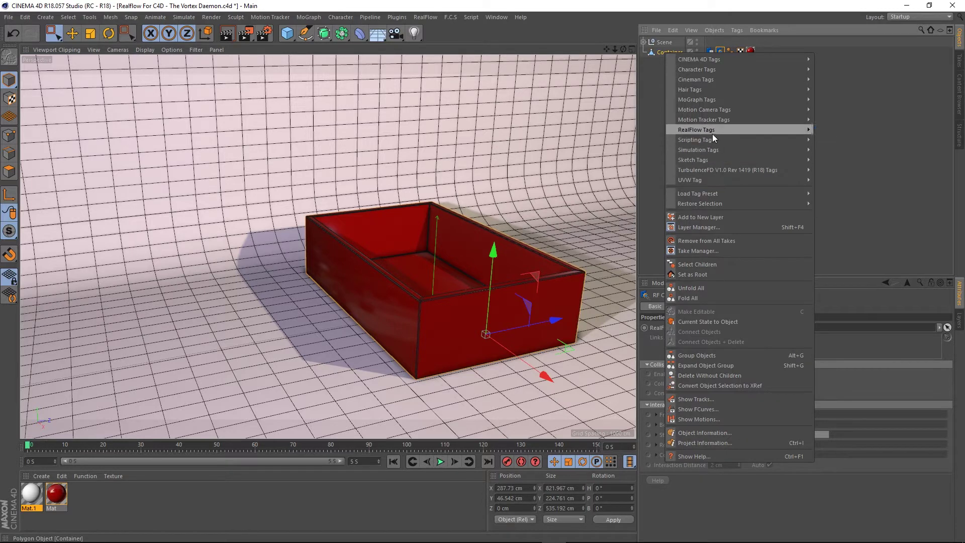
mouse_move(715, 132)
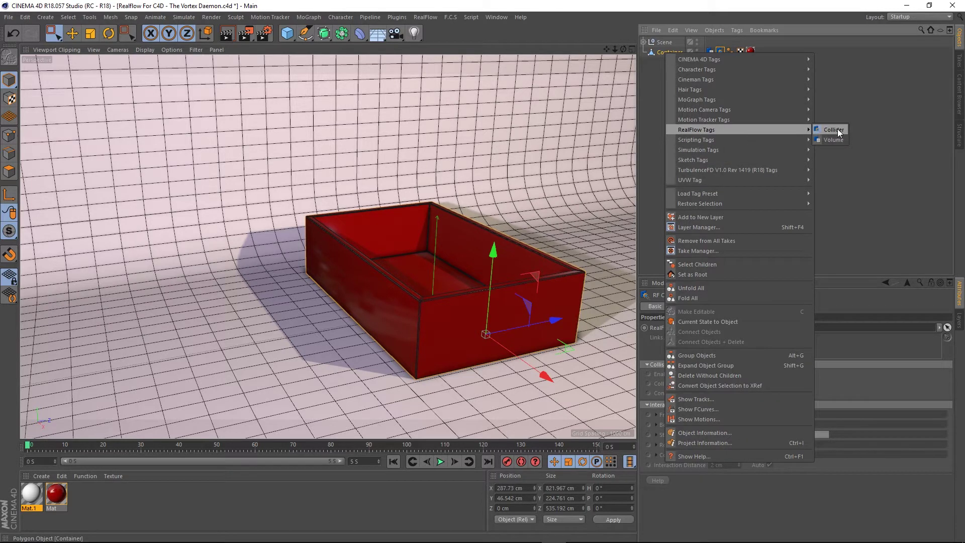
click(867, 192)
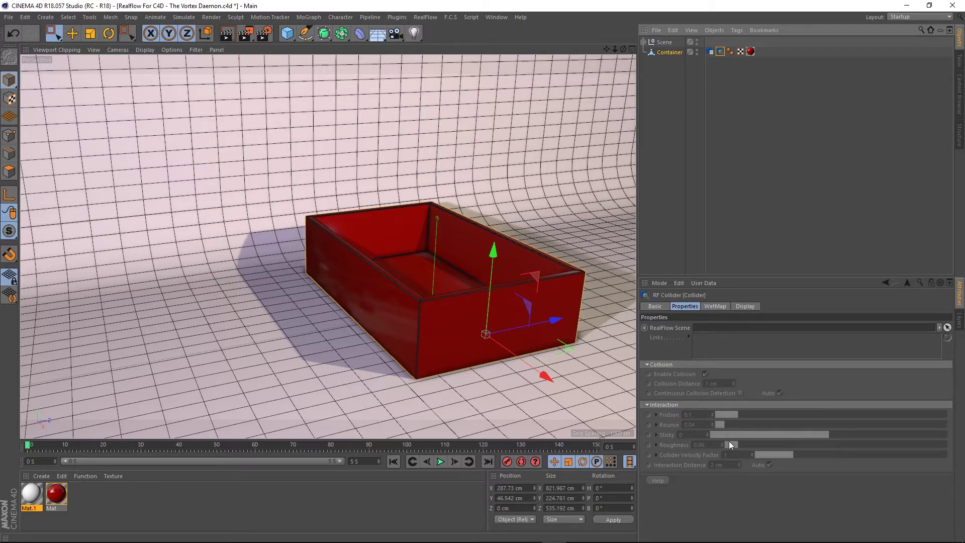
click(714, 307)
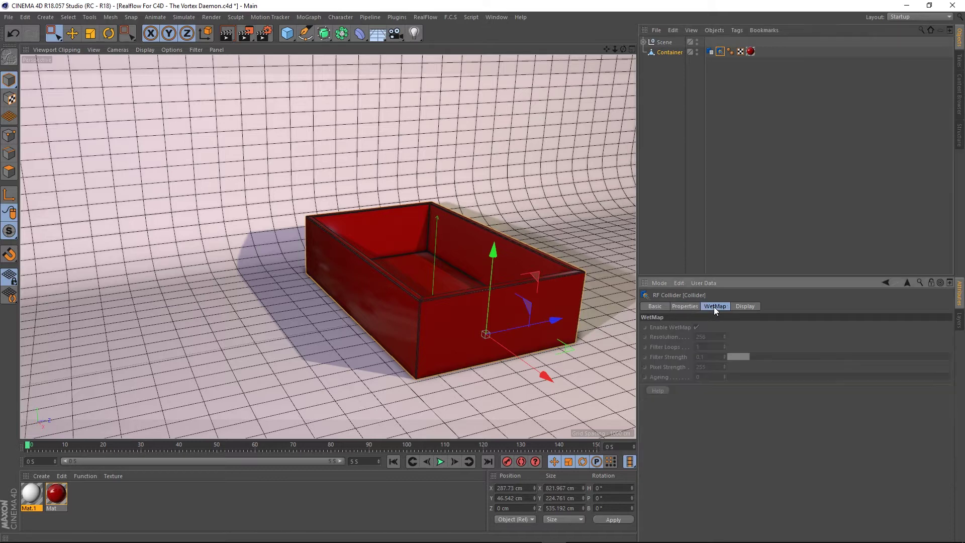
click(745, 306)
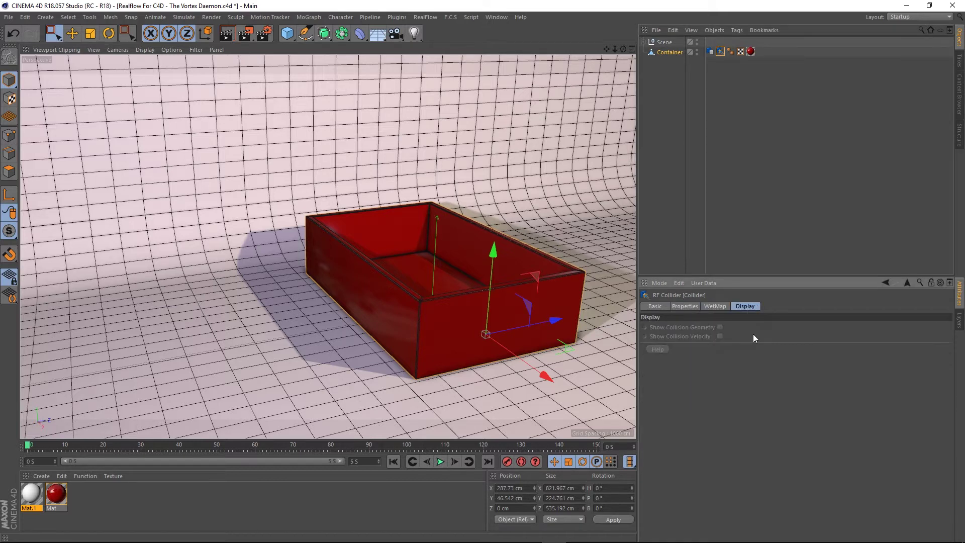
click(655, 307)
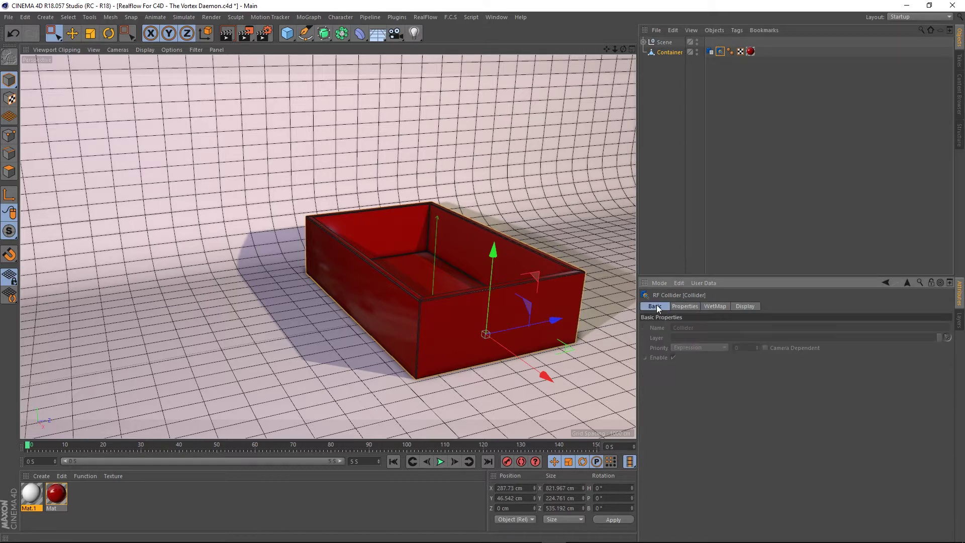
Examine the Container's RealFlow Volume tag settings alongside its Collider tag.
click(739, 150)
click(709, 52)
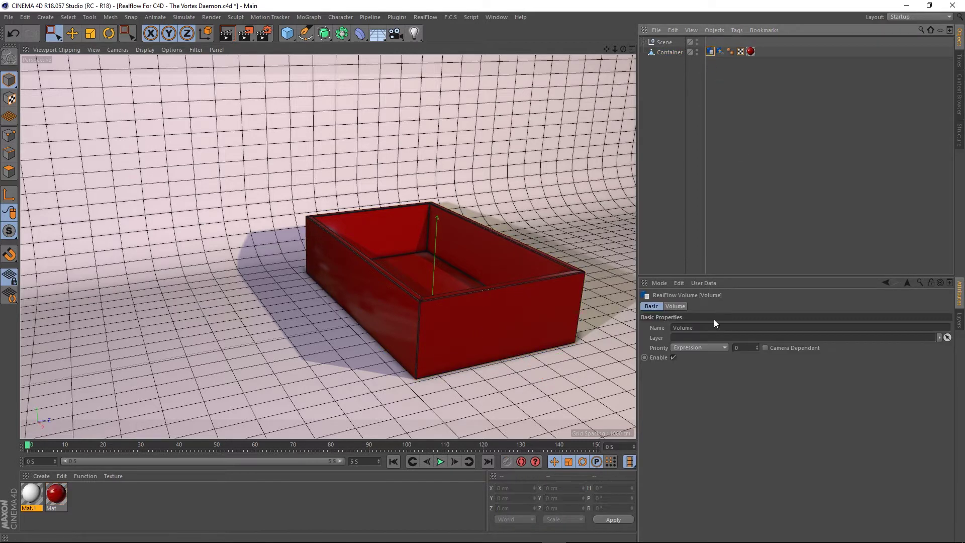
click(674, 307)
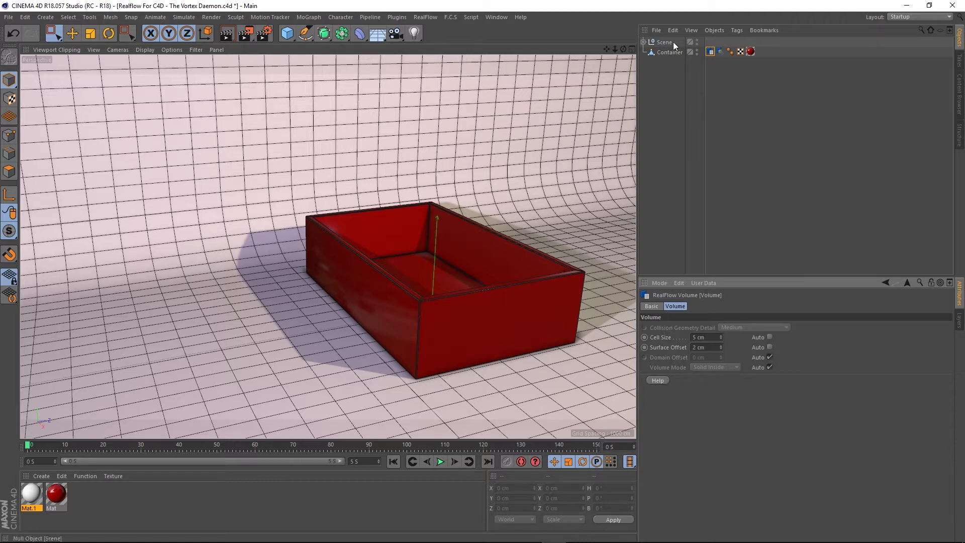
drag(718, 66, 711, 51)
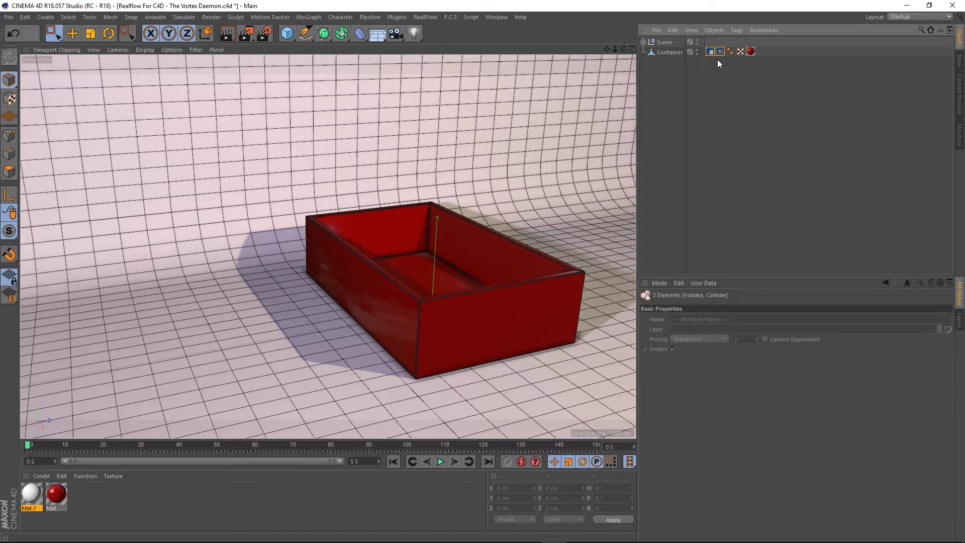
click(717, 111)
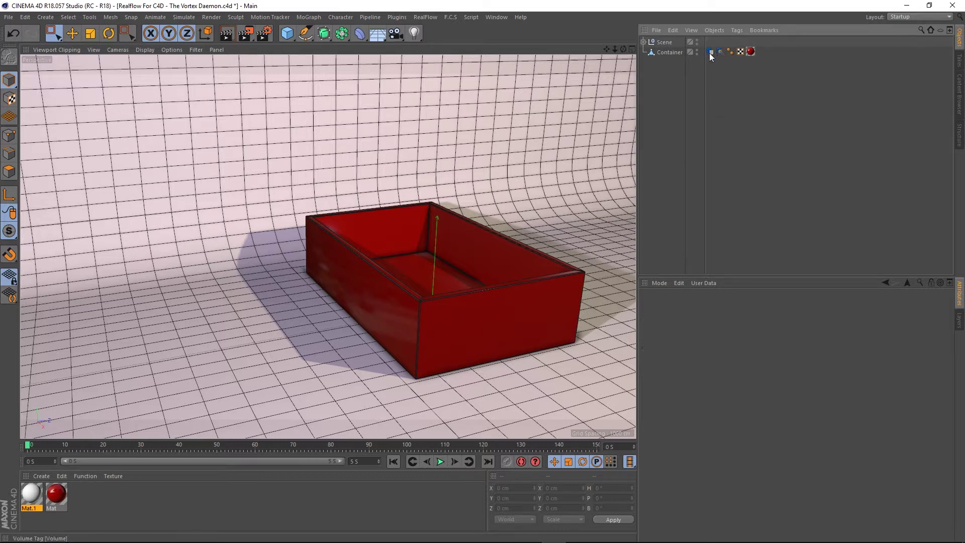
drag(722, 80, 707, 50)
click(720, 104)
drag(719, 77, 703, 43)
click(720, 53)
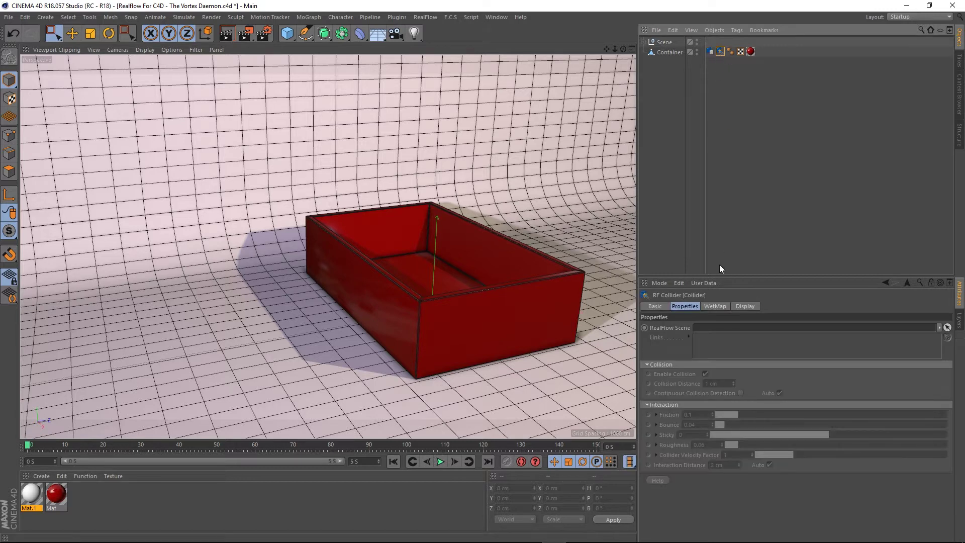
click(709, 53)
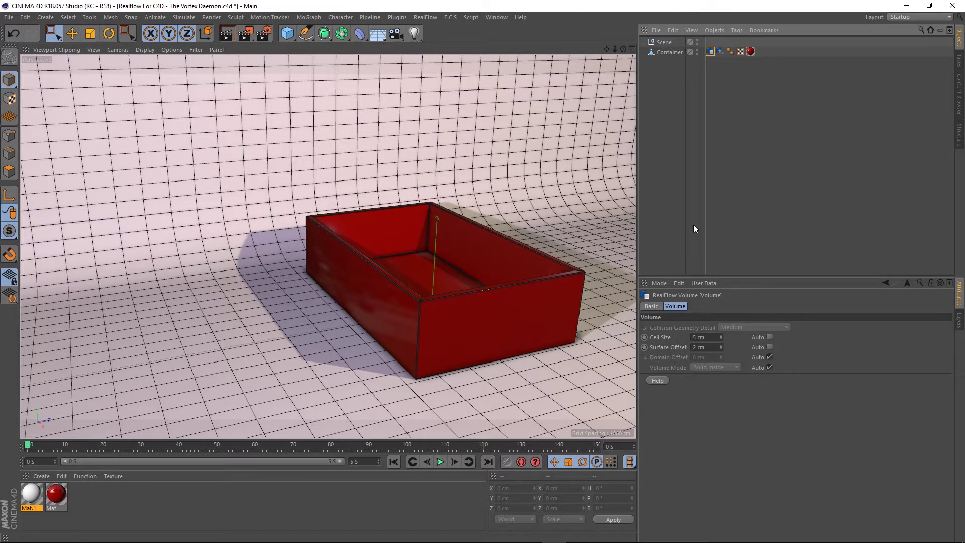
click(742, 188)
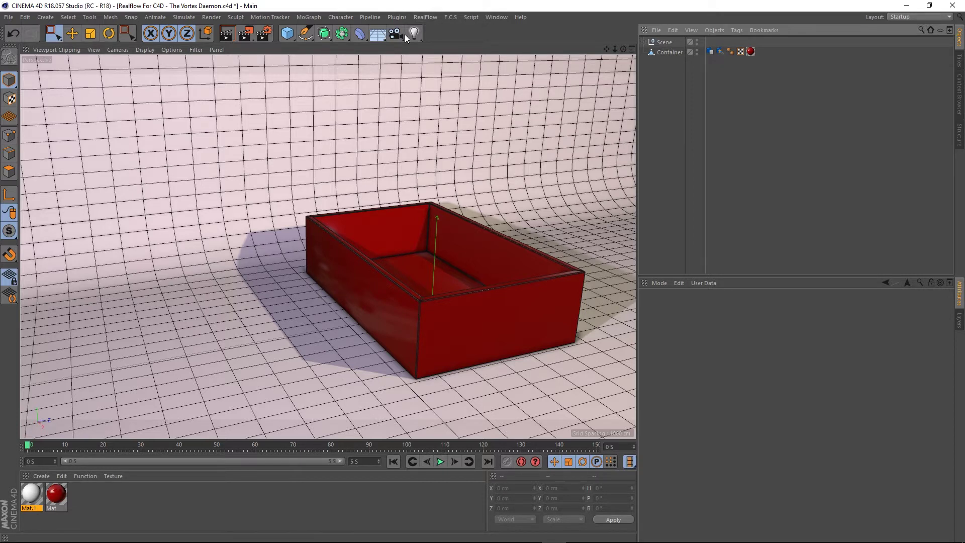
Add a RealFlow Fill emitter to the project and review its emission settings.
click(426, 17)
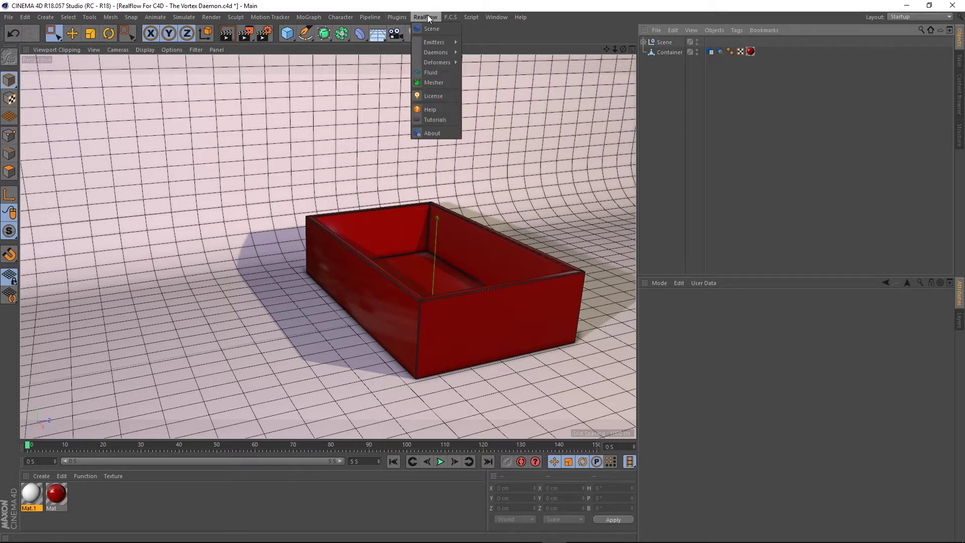
mouse_move(436, 43)
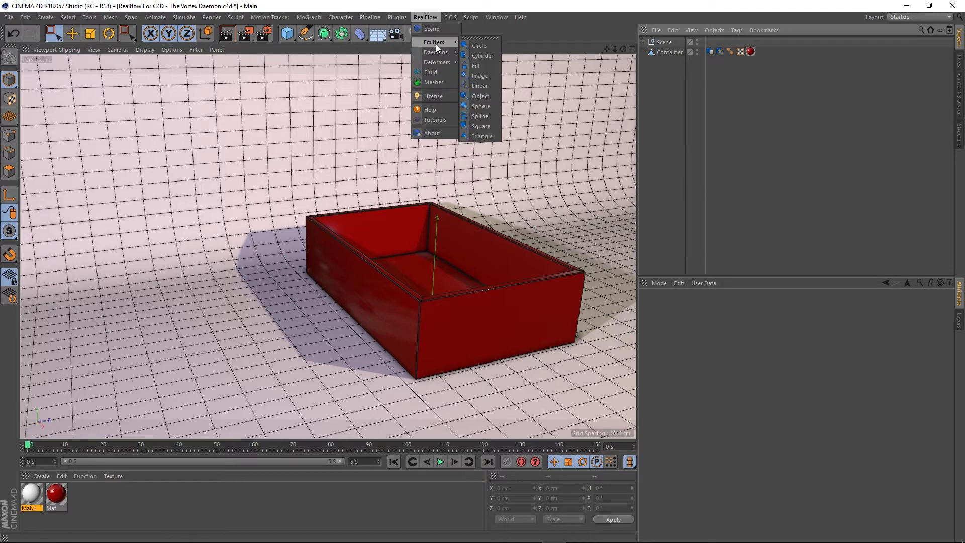
click(476, 66)
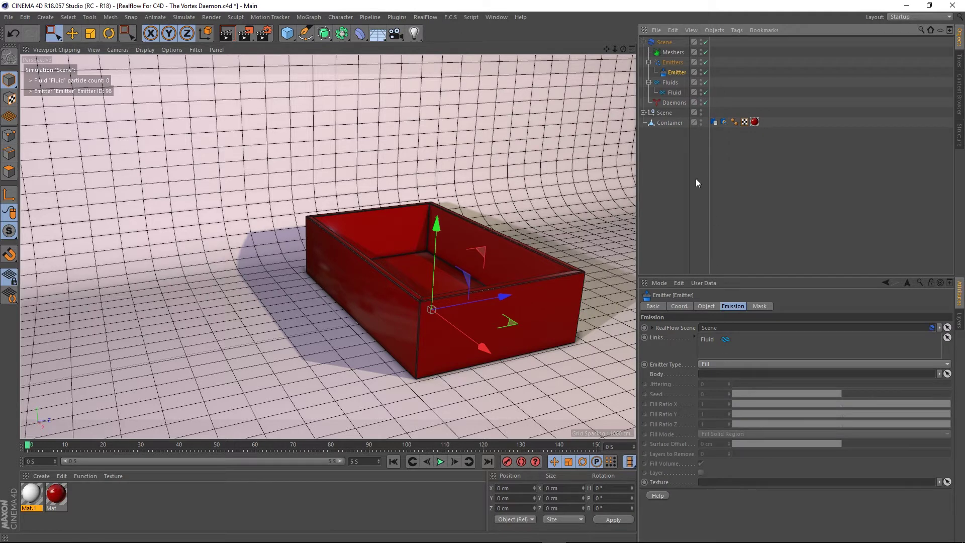
click(661, 179)
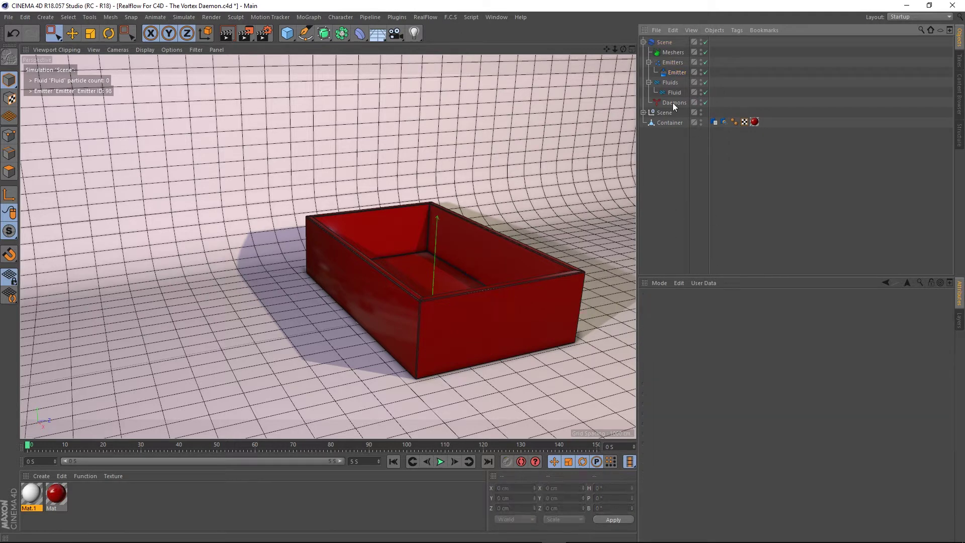
click(675, 71)
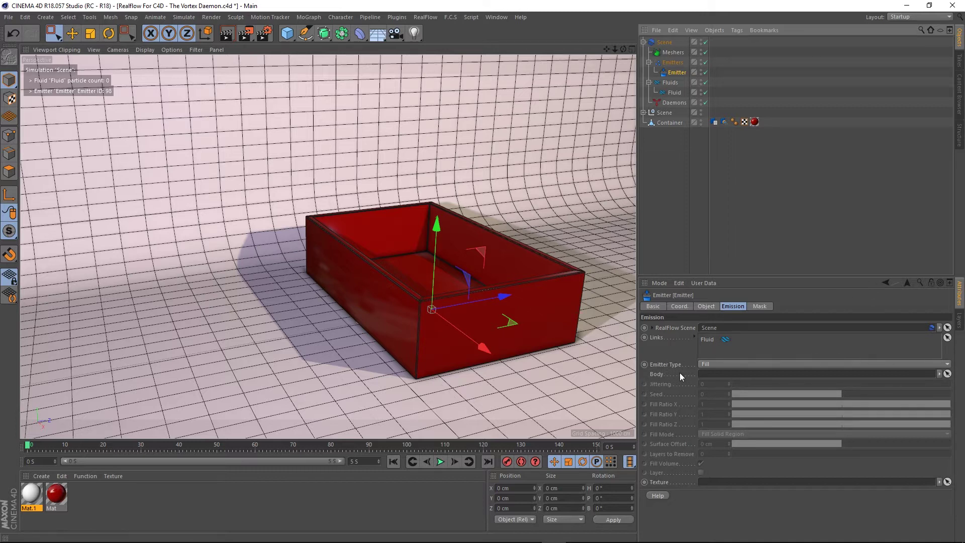
click(668, 155)
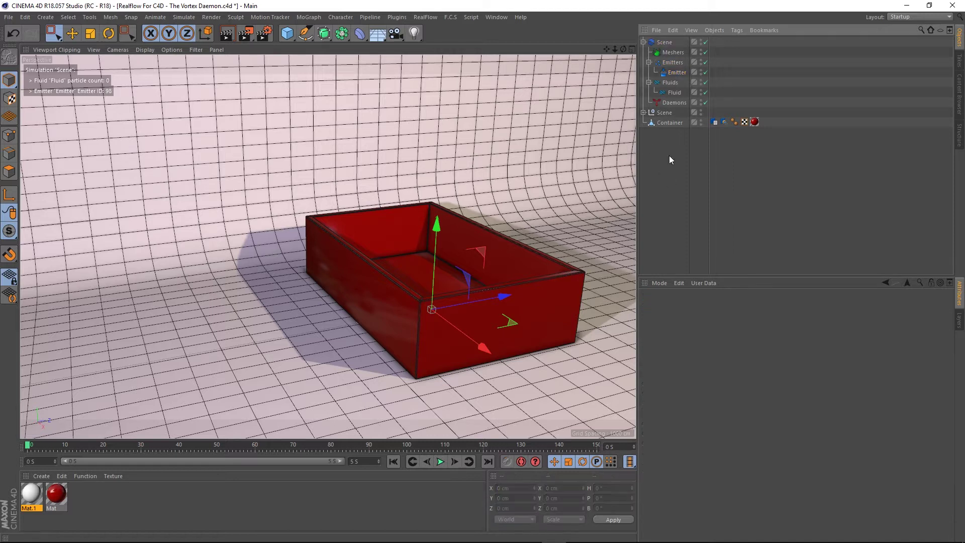
click(675, 73)
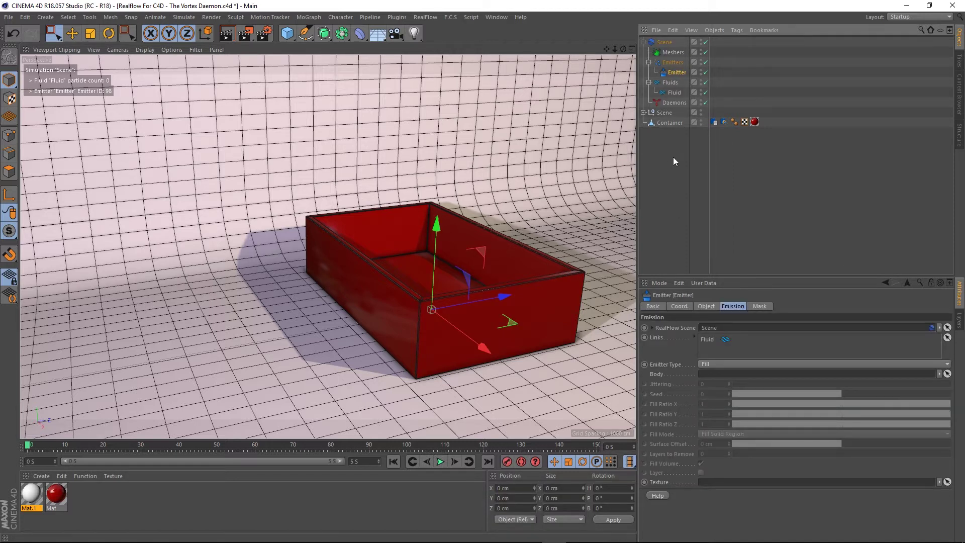
click(671, 185)
click(677, 72)
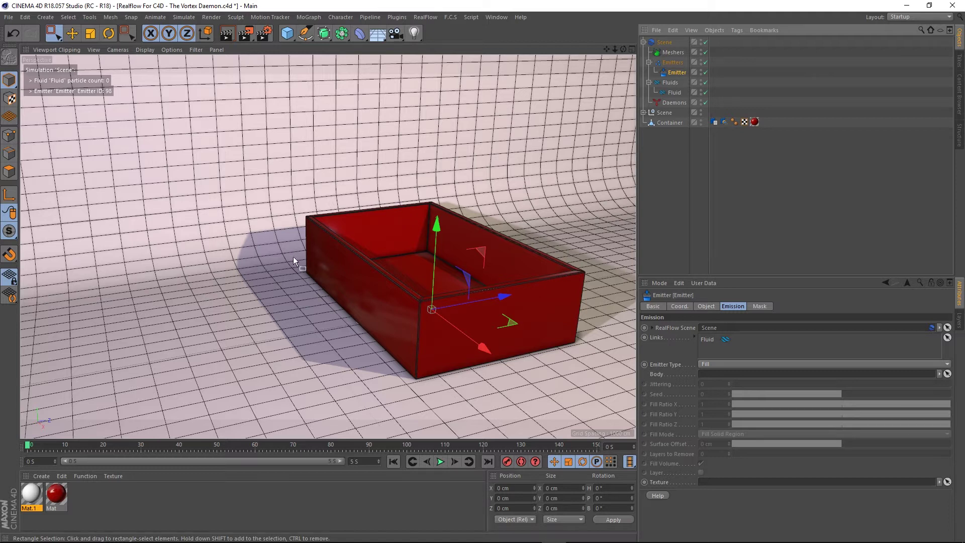
Add a cube, place it below Container in the object hierarchy and rename it "Fill object".
click(287, 33)
click(380, 52)
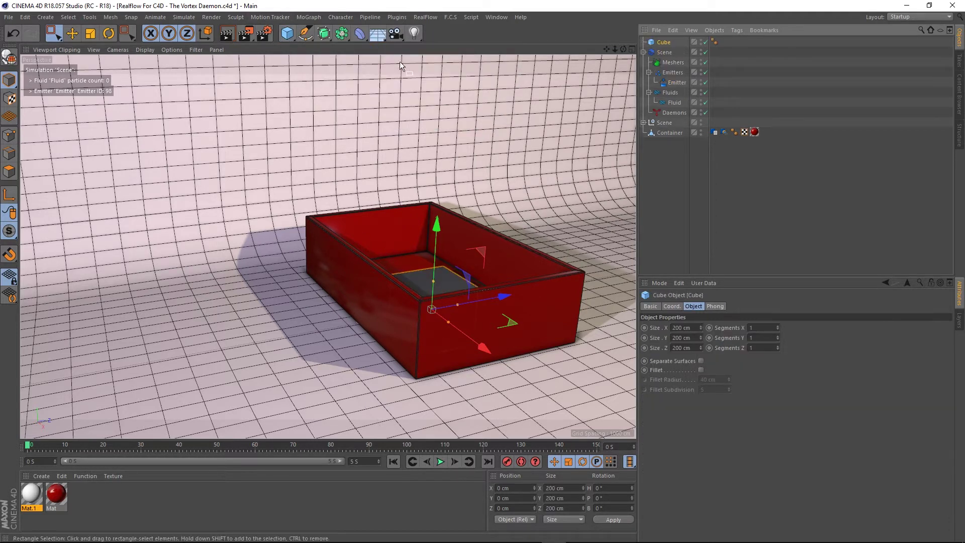
drag(664, 43, 662, 158)
double_click(663, 132)
text(F)
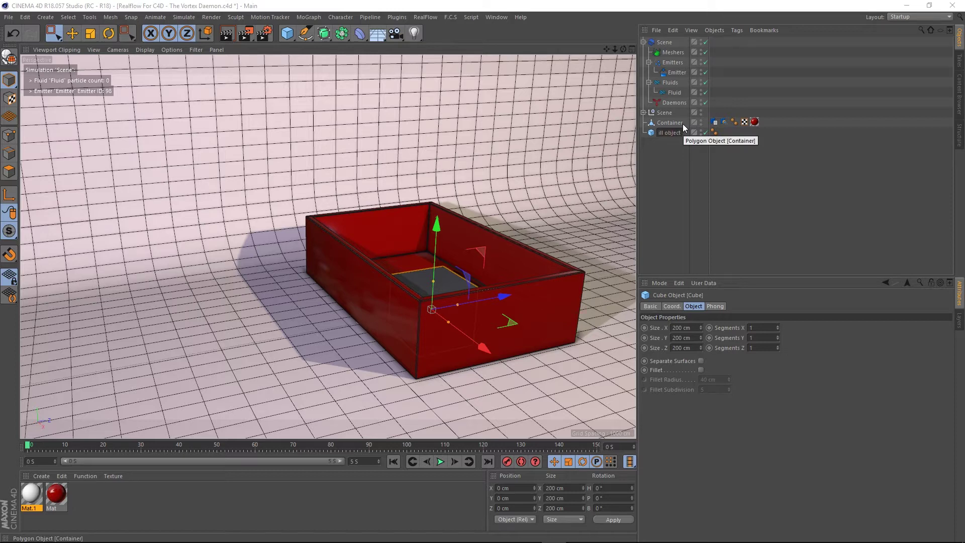
click(684, 182)
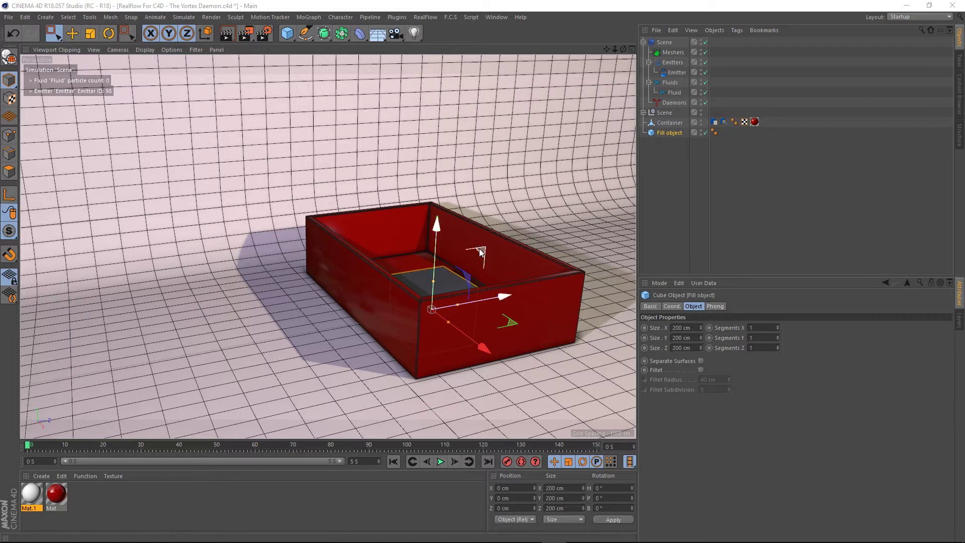
Select Container and Fill object together and leave the scene camera's view for the default perspective.
click(668, 123)
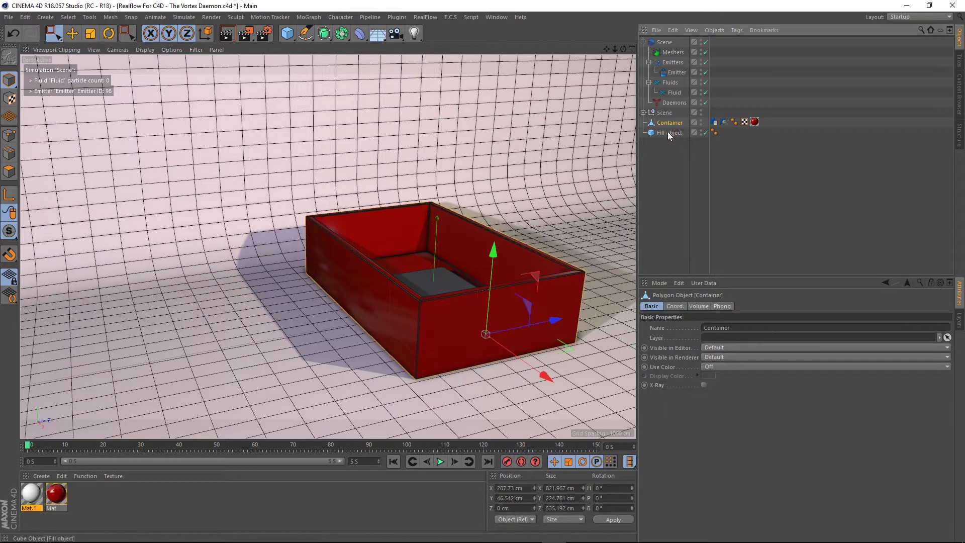
ctrl+click(667, 132)
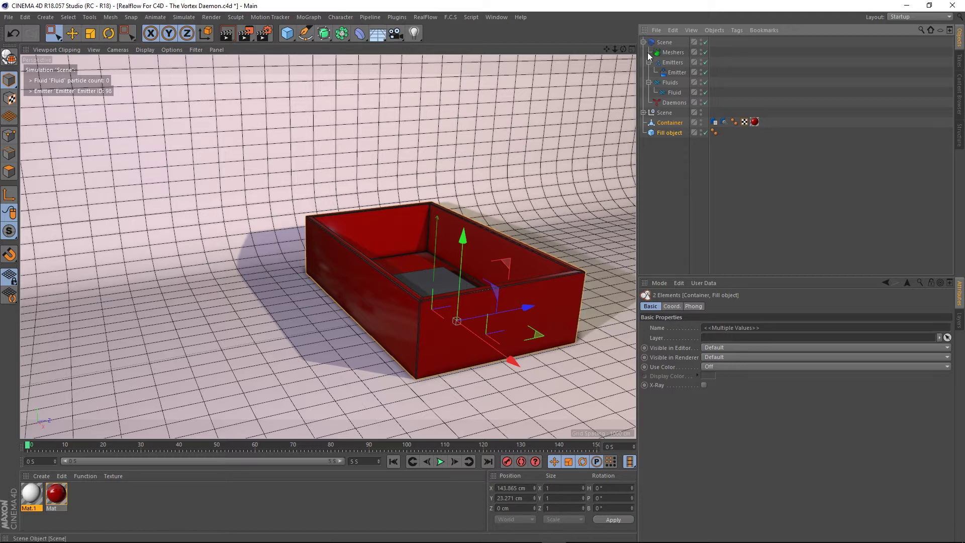
click(643, 113)
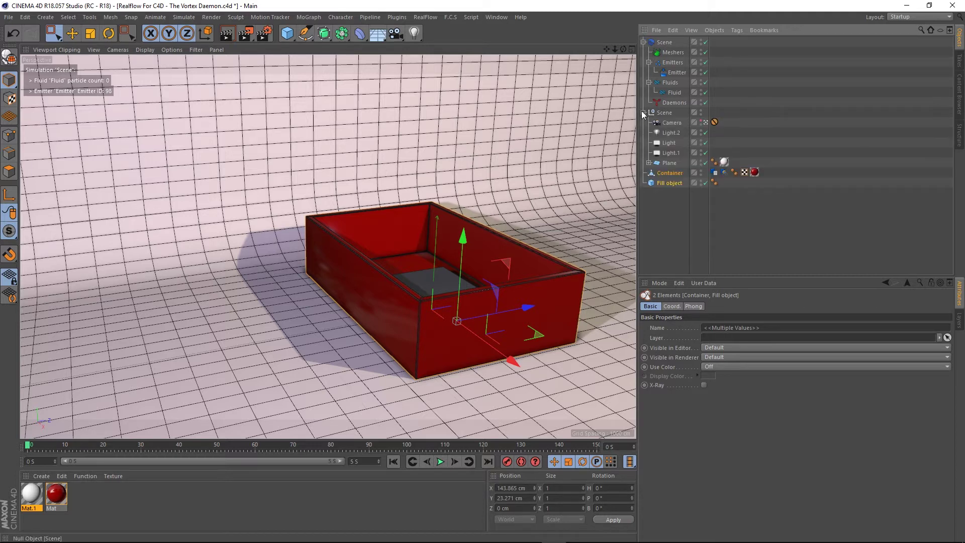
click(705, 122)
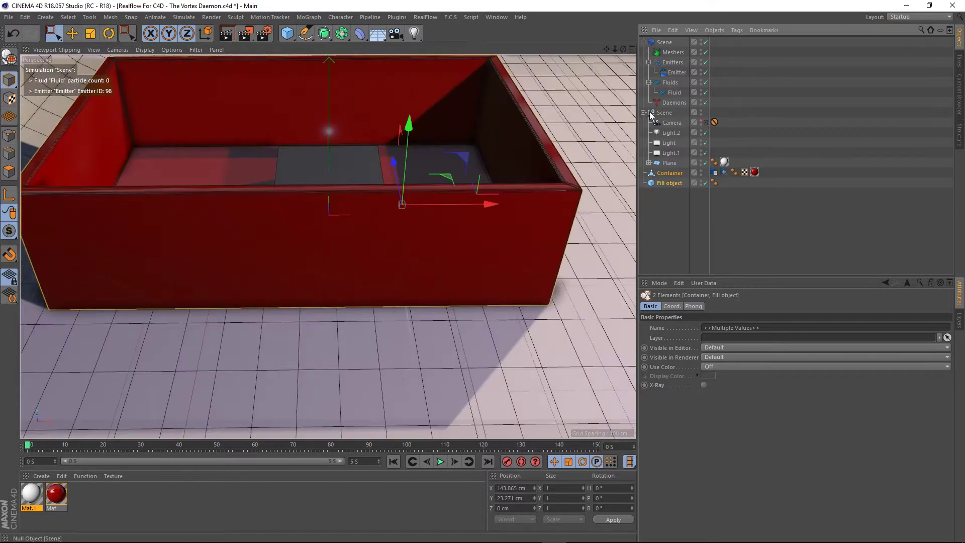
click(643, 113)
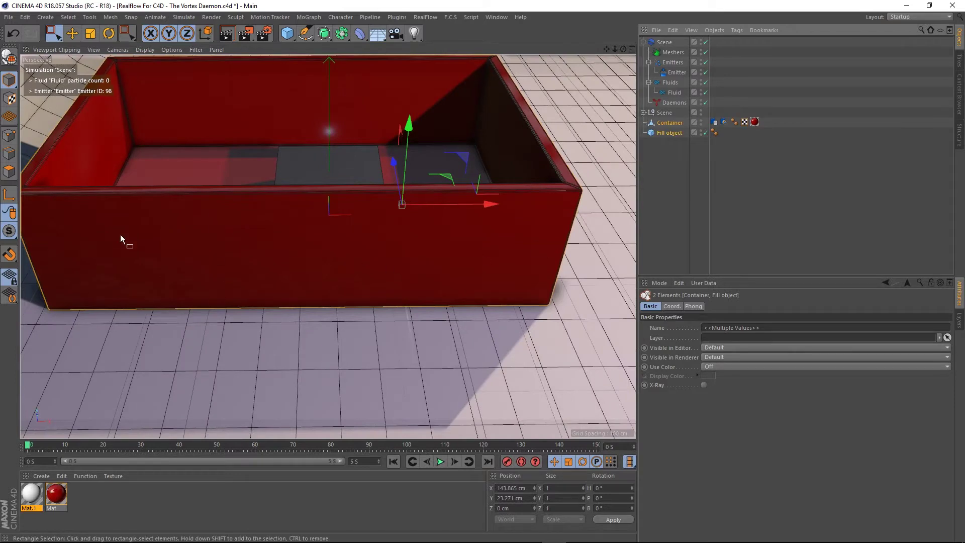
Isolate the selected Container and Fill object with Viewport Solo and show all four views.
click(10, 231)
click(62, 261)
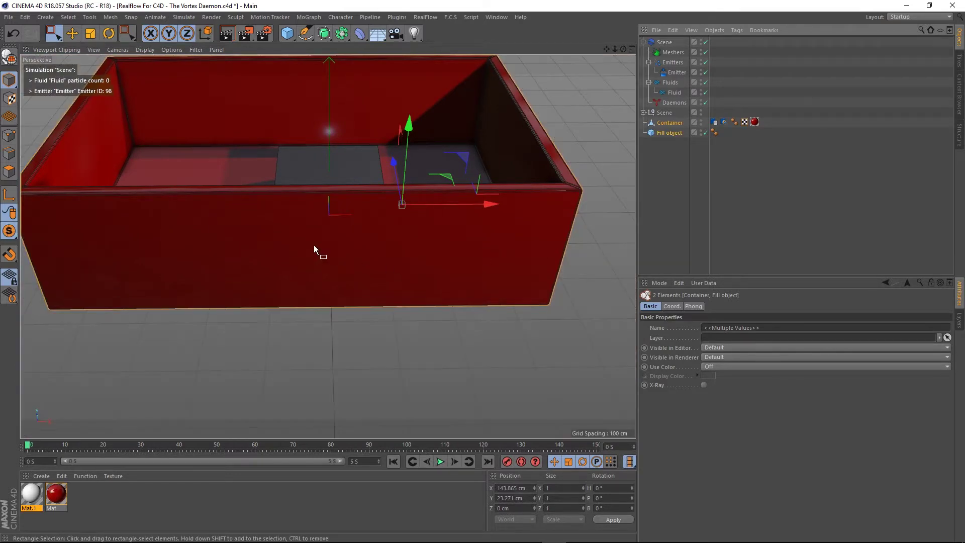
middle_click(314, 246)
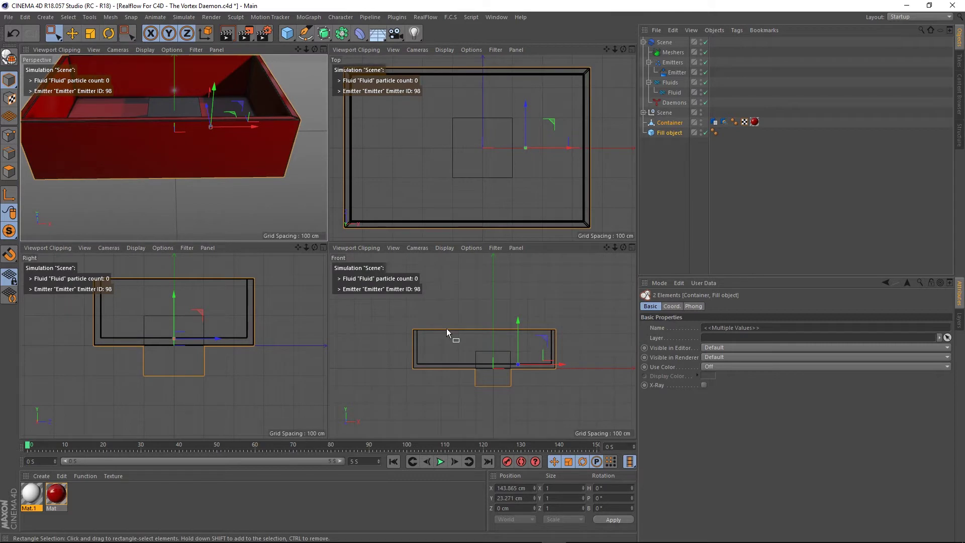
Raise Fill object inside the container in the front view to a Y position of about 135 cm.
middle_click(446, 328)
scroll(336, 266, up, 5)
scroll(376, 293, down, 1)
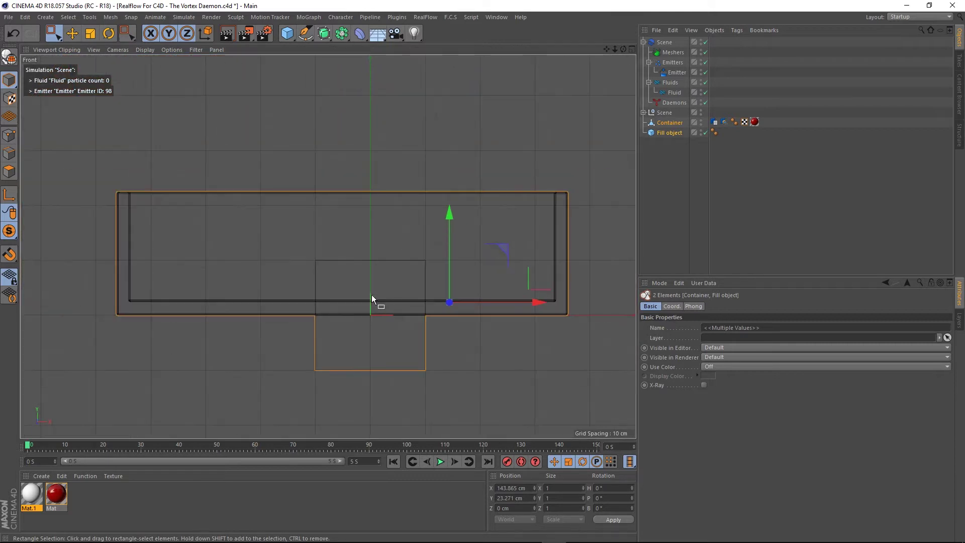
mouse_move(305, 265)
alt+middle_down()
mouse_move(316, 243)
mouse_move(302, 257)
alt+middle_up()
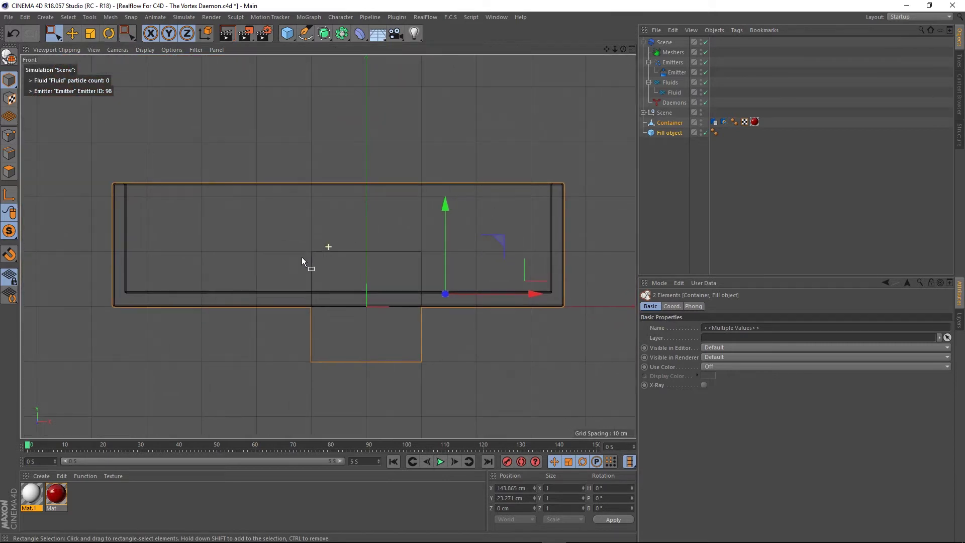
click(661, 187)
click(670, 132)
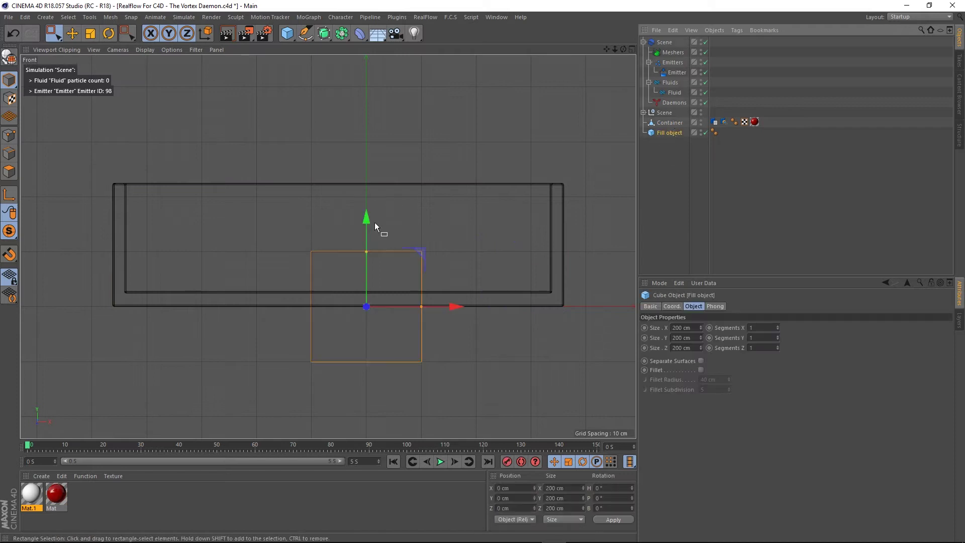
drag(366, 220, 359, 152)
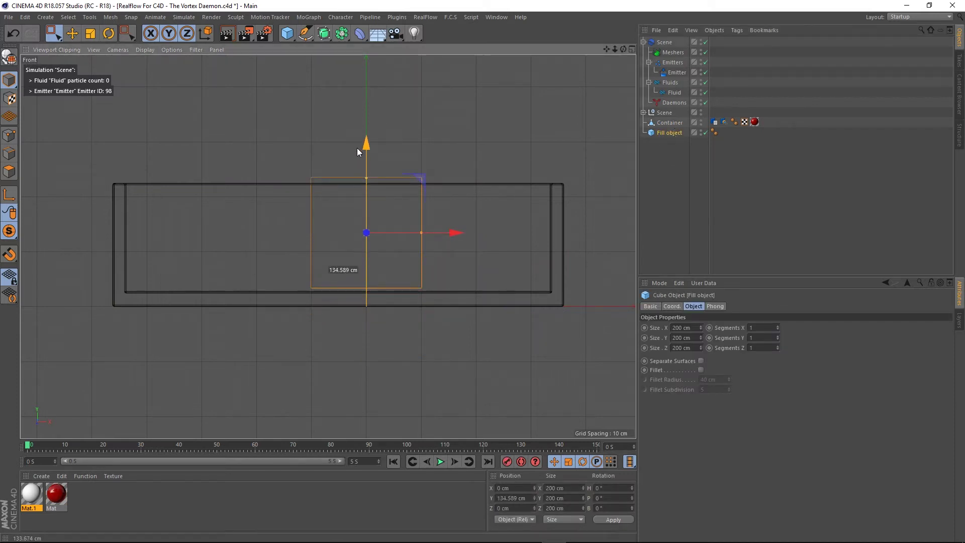
Widen Fill object to about 756 cm in X and shift it to about X -52 cm, fitting between the container's inner side walls.
drag(421, 233, 561, 227)
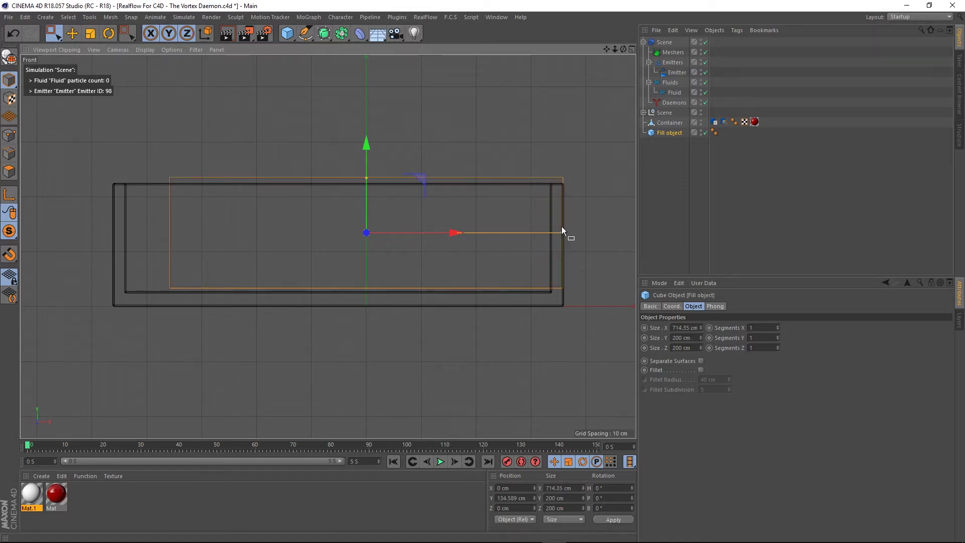
drag(451, 231, 427, 237)
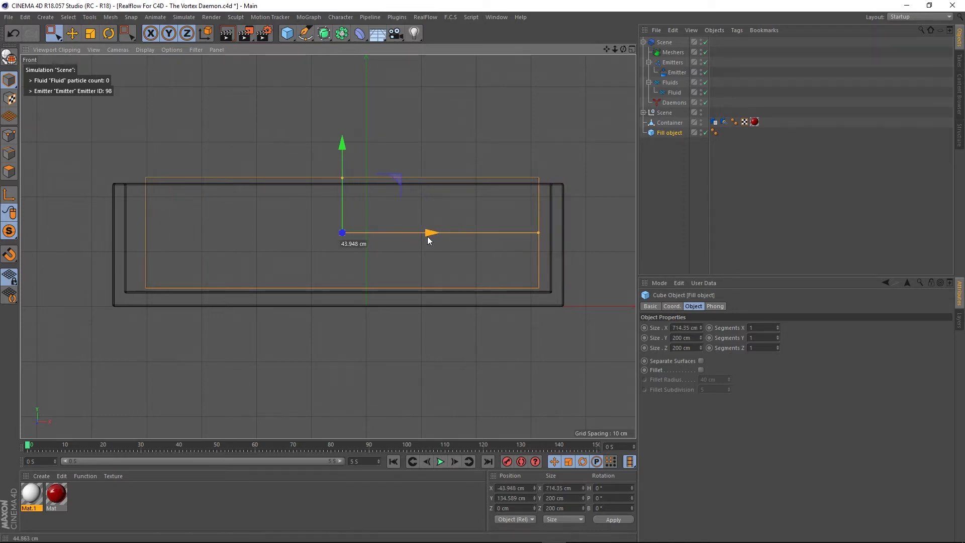
drag(540, 231, 545, 234)
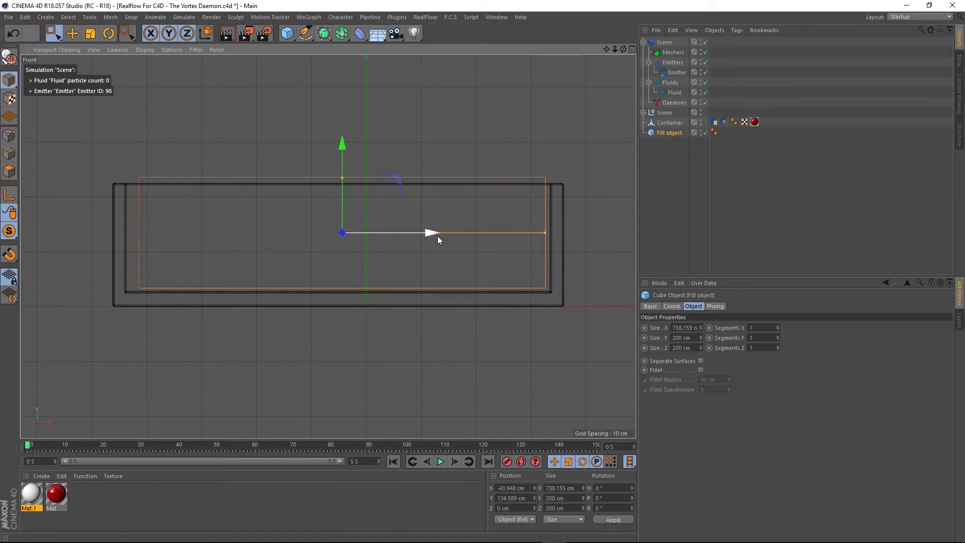
drag(432, 235, 427, 234)
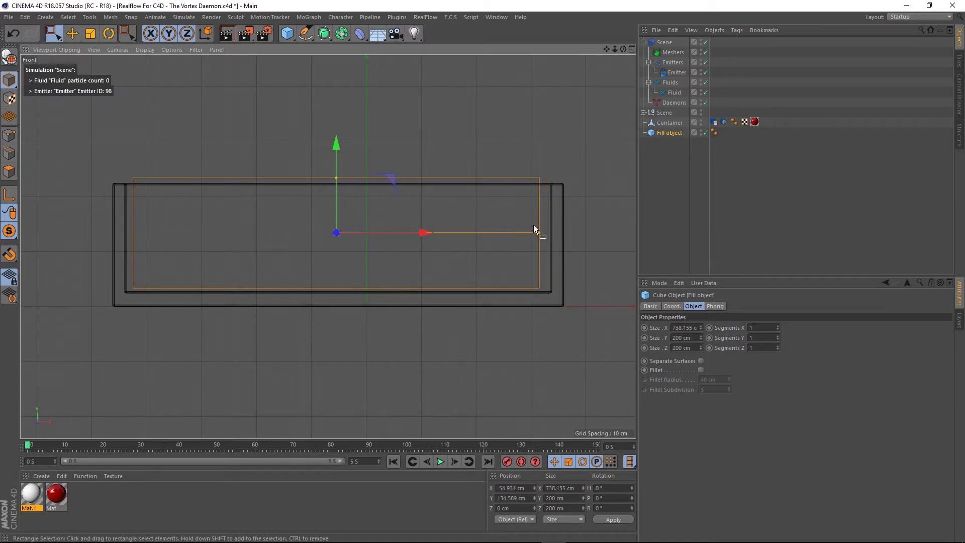
drag(538, 234, 546, 232)
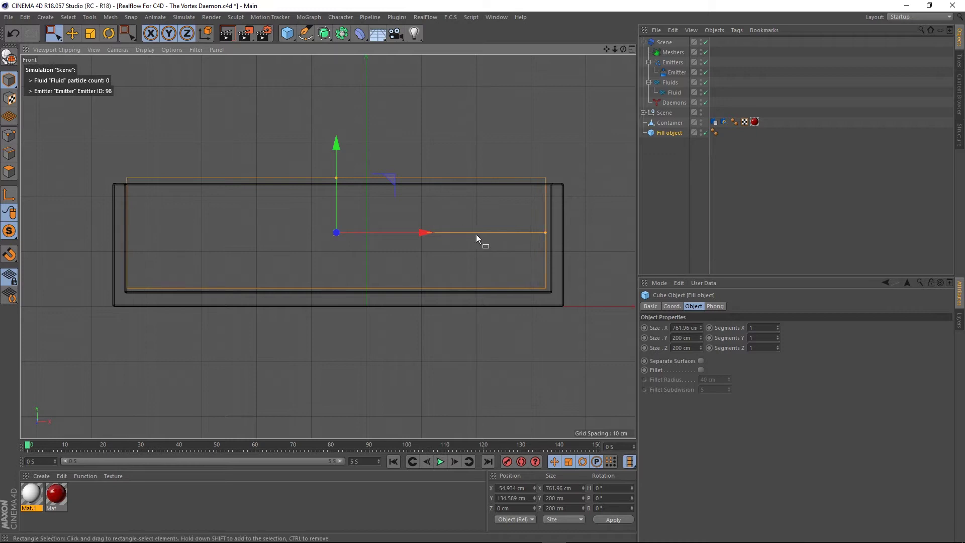
drag(426, 234, 428, 234)
drag(547, 233, 545, 234)
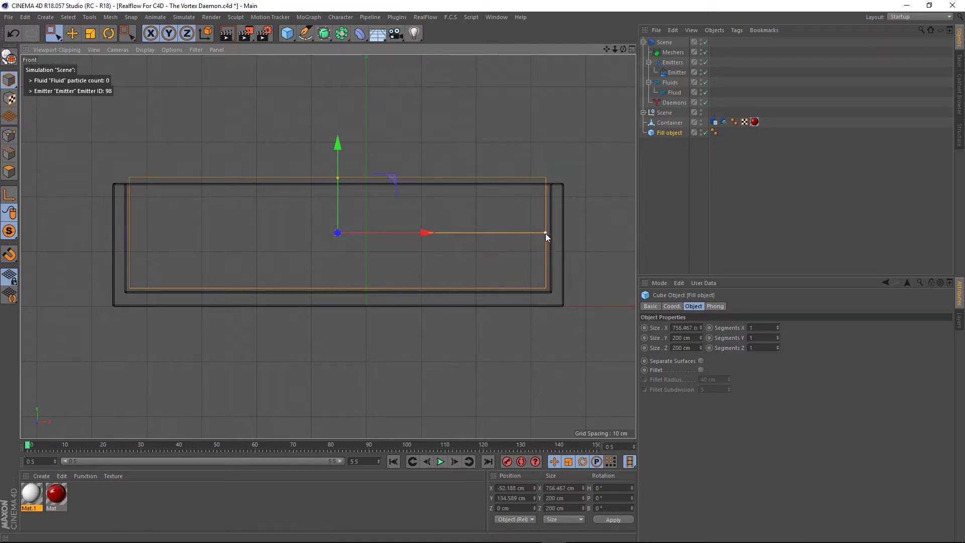
Fit Fill object inside the container in the right view, about 468 cm deep and 168 cm high, centred at about Y 121 cm.
middle_click(439, 169)
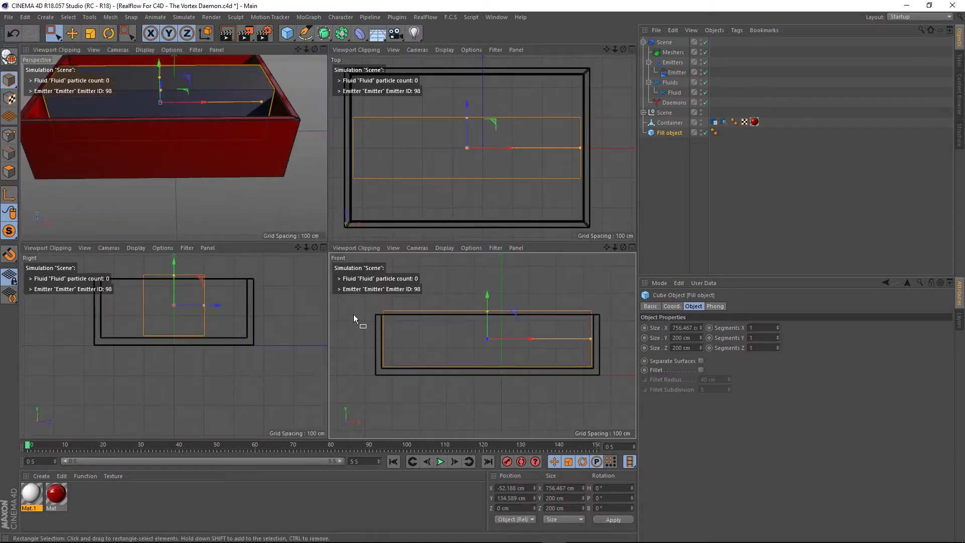
middle_click(207, 337)
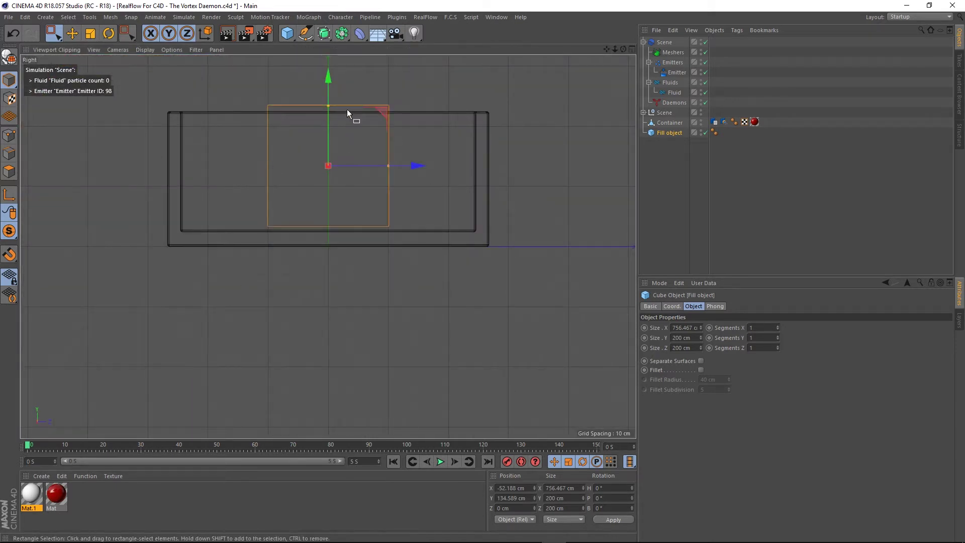
scroll(351, 121, up, 5)
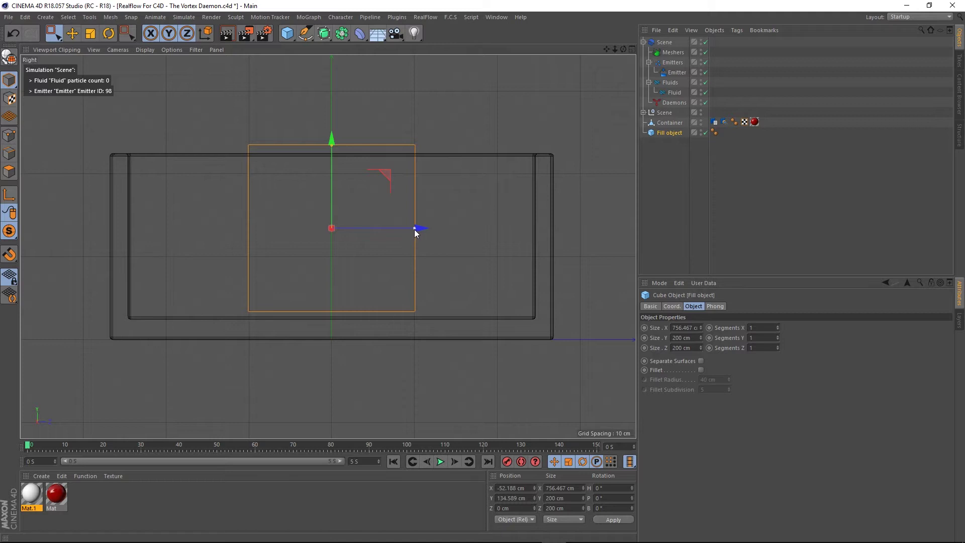
drag(414, 228, 526, 246)
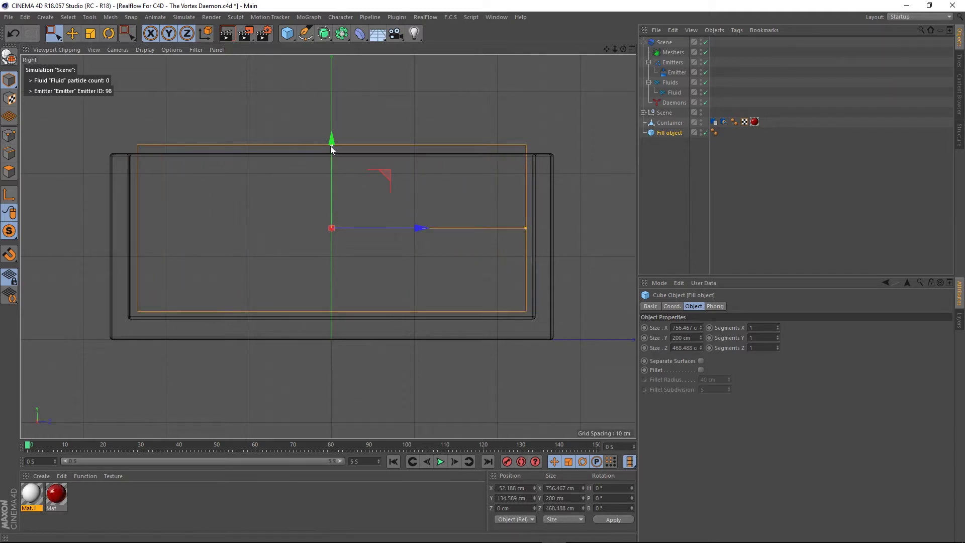
drag(330, 145, 326, 151)
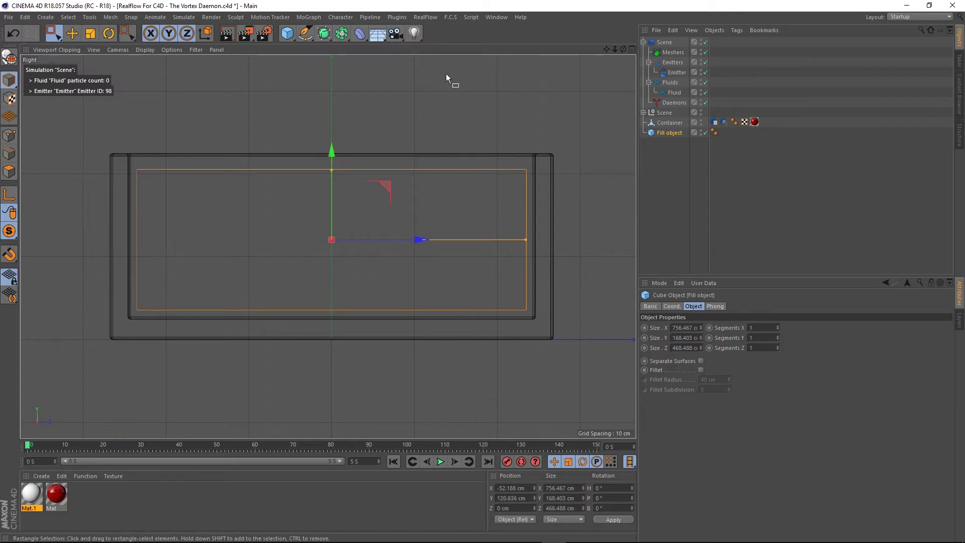
Turn off Viewport Solo in the single perspective view to bring back the complete scene around the container.
middle_click(436, 128)
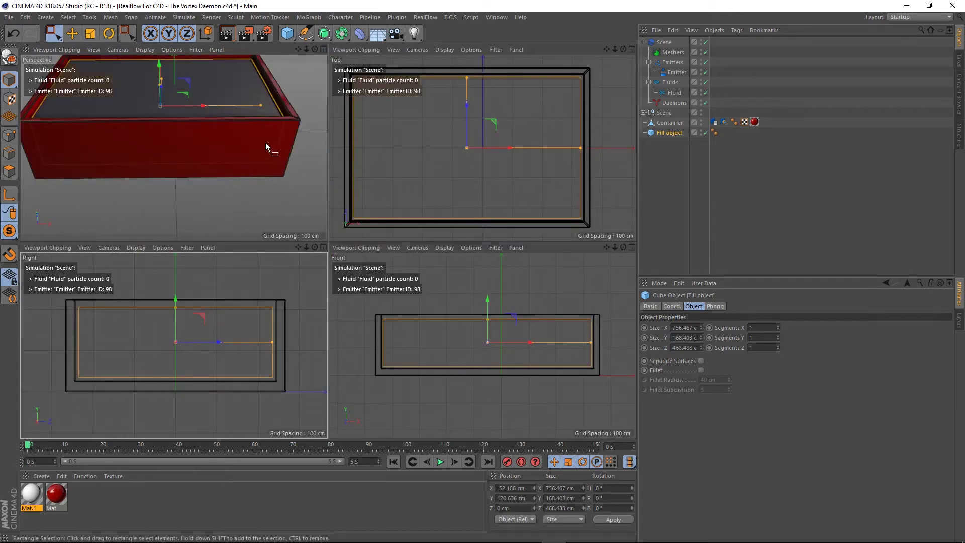
middle_click(265, 143)
scroll(393, 156, down, 4)
mouse_move(404, 165)
alt+mouse_down()
mouse_move(281, 157)
mouse_move(358, 172)
alt+mouse_up()
drag(4, 233, 69, 246)
alt+right_drag(402, 189, 340, 185)
alt+middle_drag(339, 186, 292, 281)
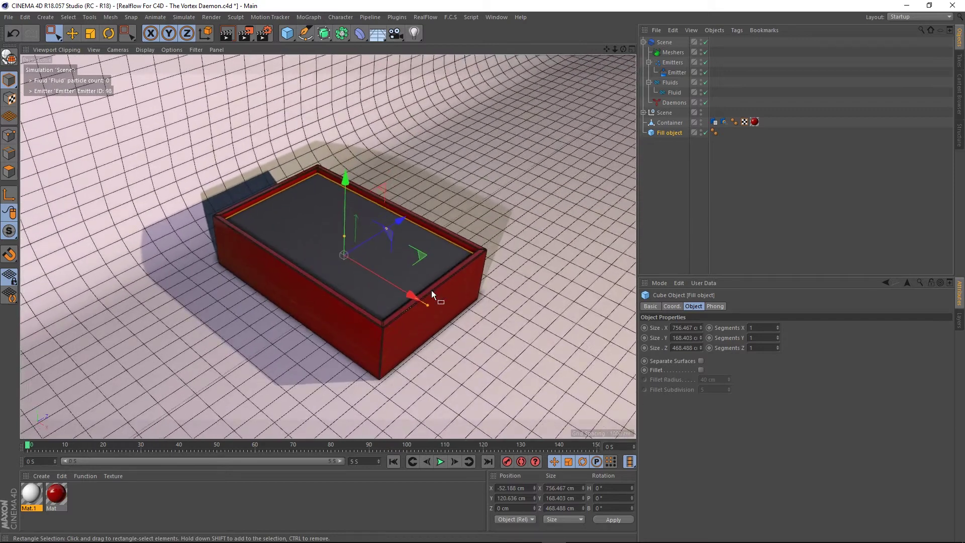
mouse_move(430, 291)
alt+mouse_down()
mouse_move(308, 269)
mouse_move(403, 277)
mouse_move(377, 277)
mouse_move(376, 314)
mouse_move(395, 260)
mouse_move(615, 180)
alt+mouse_up()
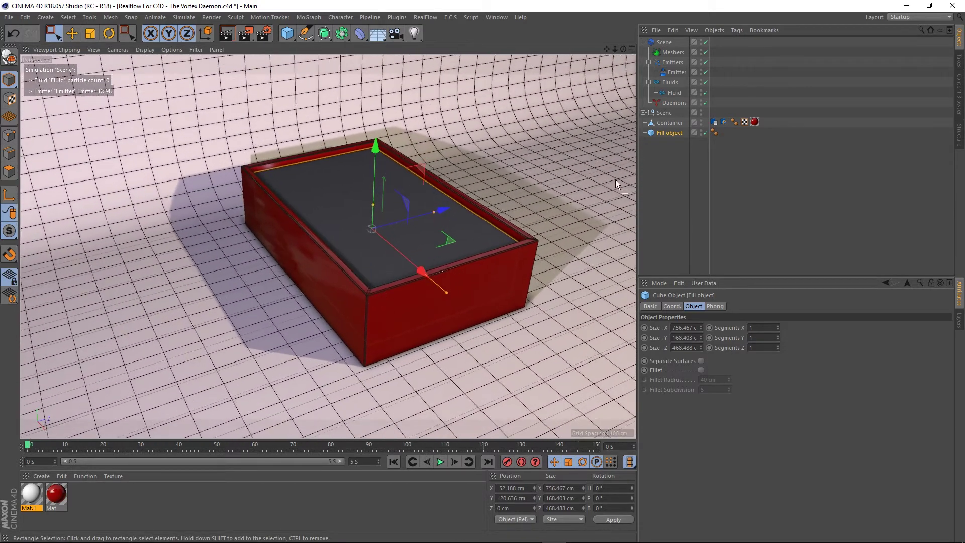
Hide Fill object in both the editor and the renderer, leaving it selected.
double_click(700, 130)
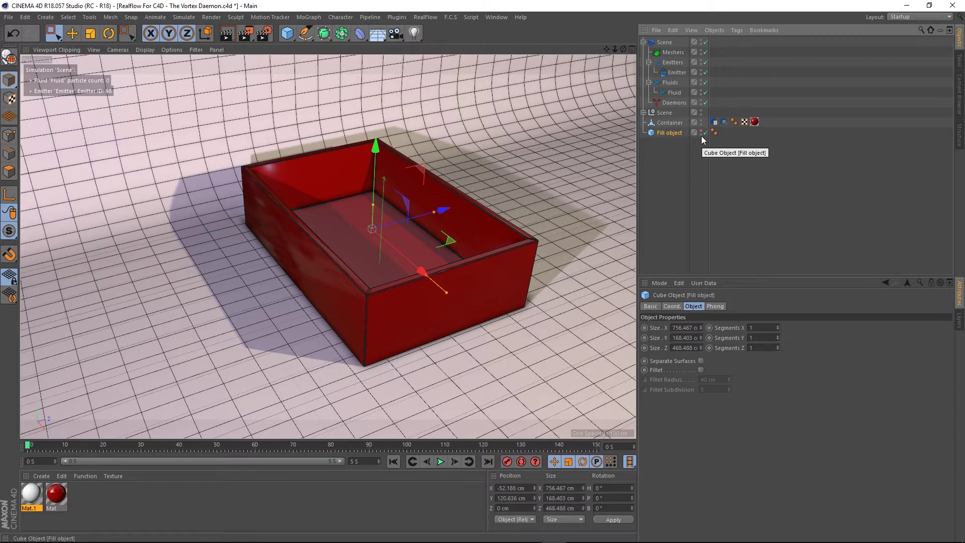
scroll(411, 241, up, 3)
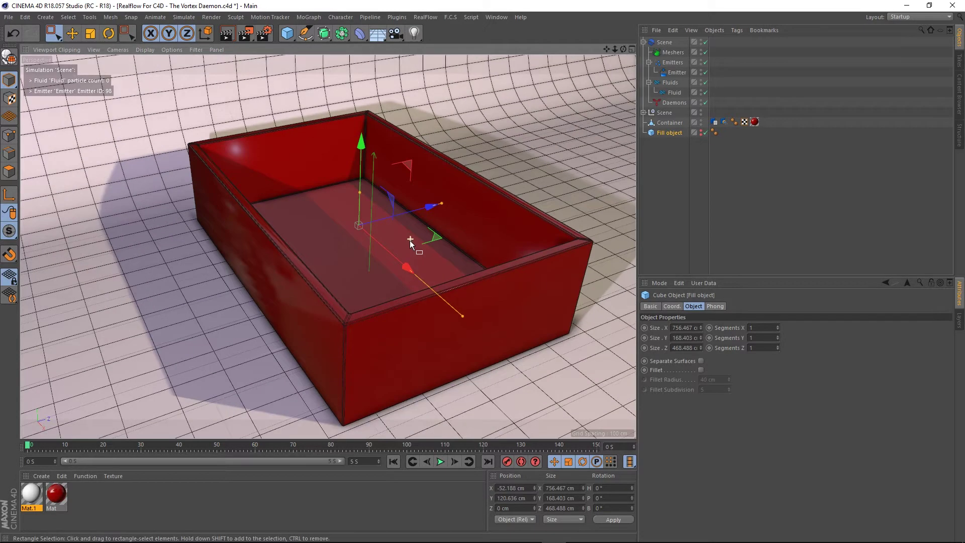
alt+middle_drag(412, 242, 523, 204)
click(680, 189)
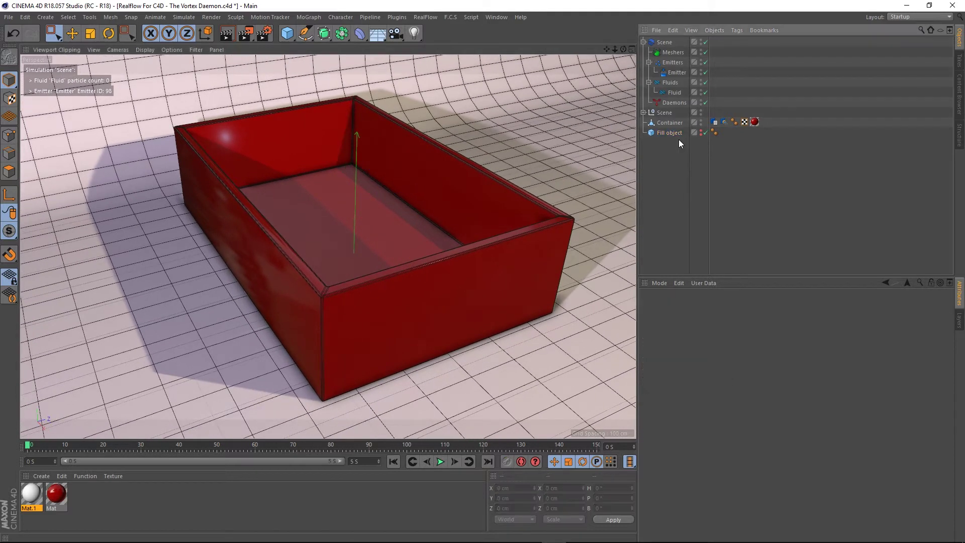
click(668, 133)
scroll(382, 285, down, 2)
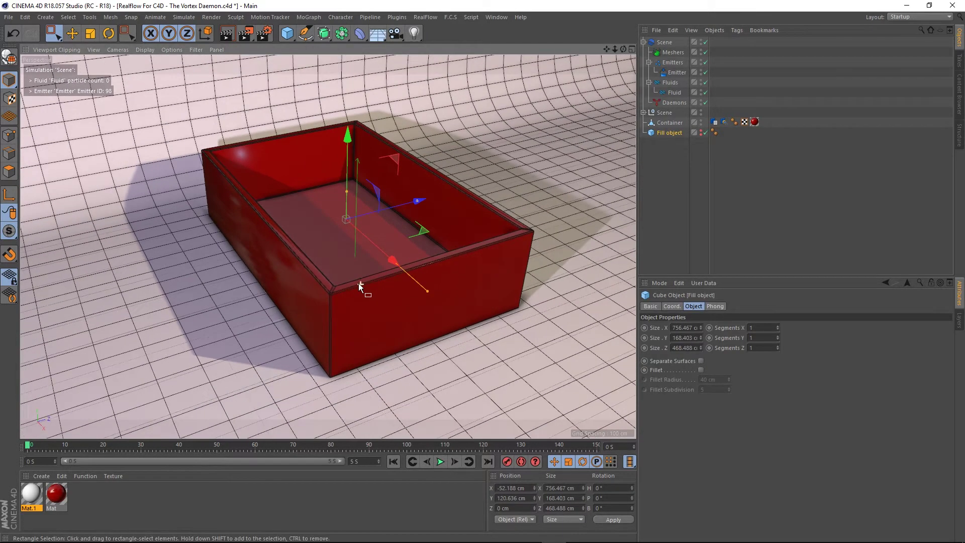
scroll(330, 245, up, 1)
Assign Fill object as the Body of the Fill emitter so that particles fill the container.
click(677, 72)
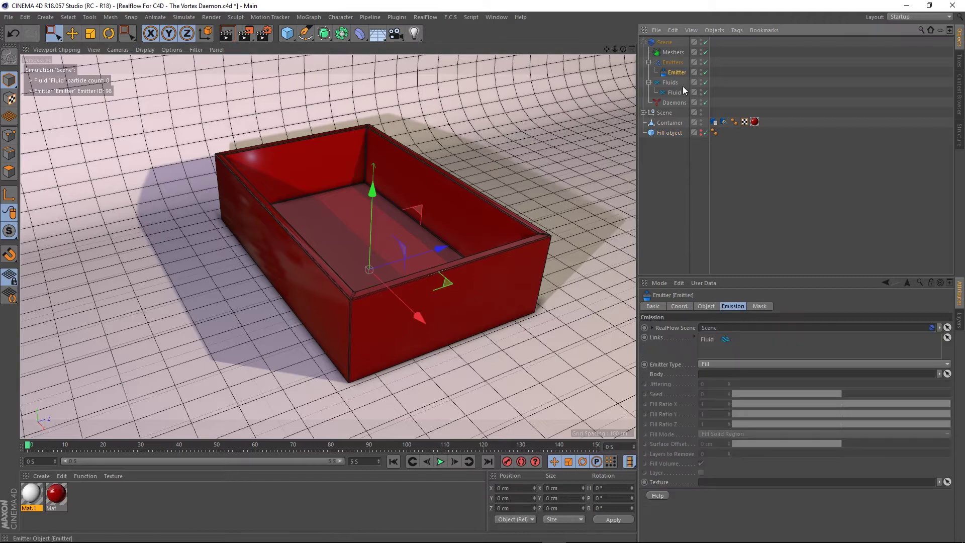
drag(666, 134, 718, 374)
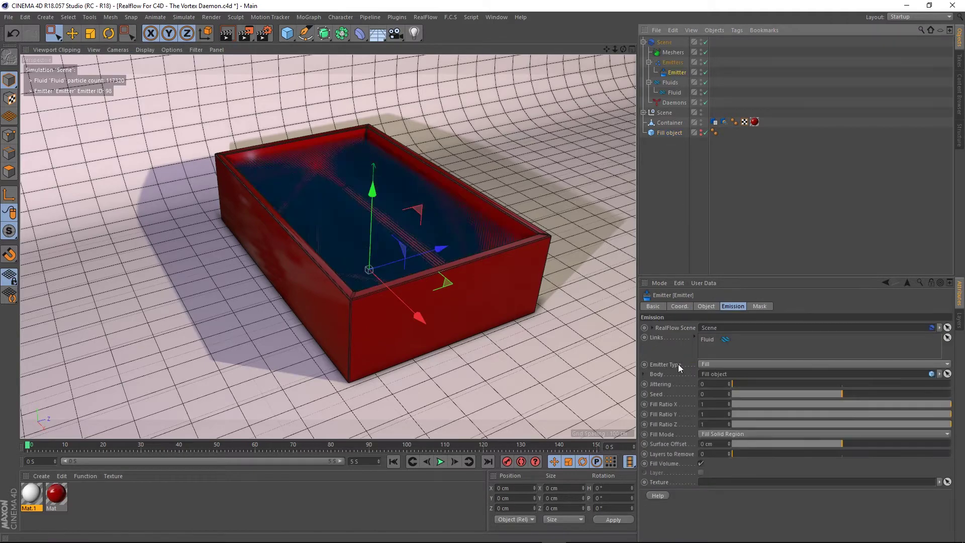
mouse_move(454, 232)
alt+mouse_down()
mouse_move(336, 247)
mouse_move(267, 218)
mouse_move(444, 243)
mouse_move(495, 228)
mouse_move(536, 283)
mouse_move(467, 266)
mouse_move(470, 216)
mouse_move(461, 239)
mouse_move(451, 235)
alt+mouse_up()
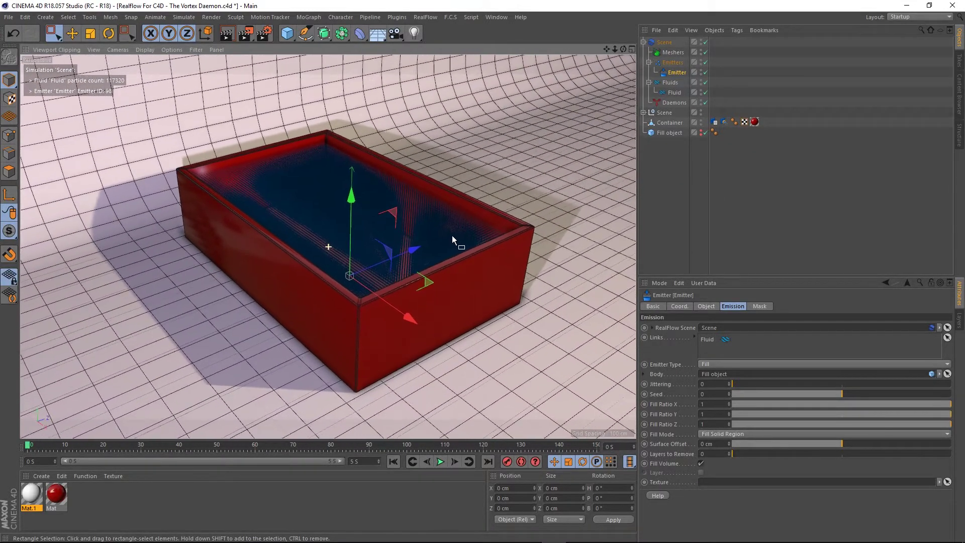
Save the project with the filled container.
click(8, 17)
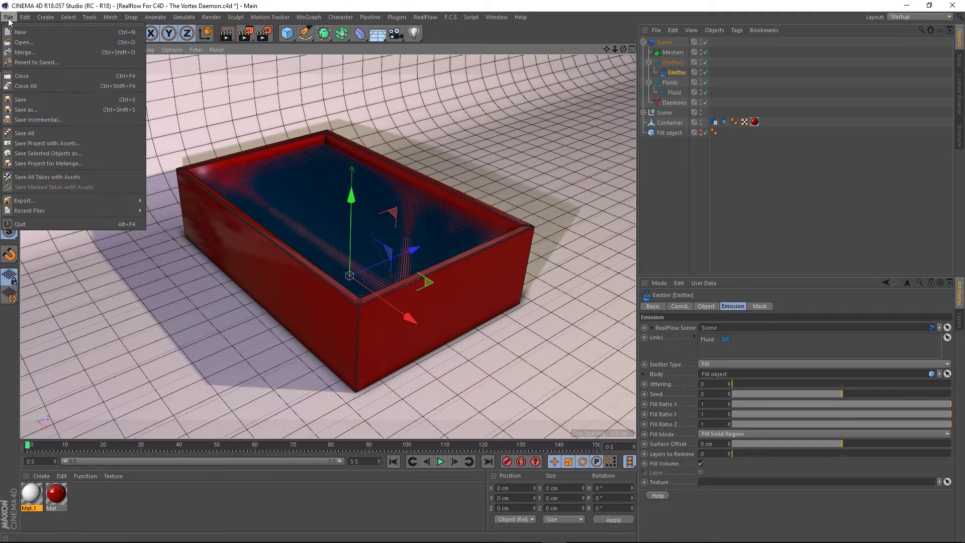
click(25, 97)
alt+drag(368, 224, 414, 234)
scroll(409, 231, up, 2)
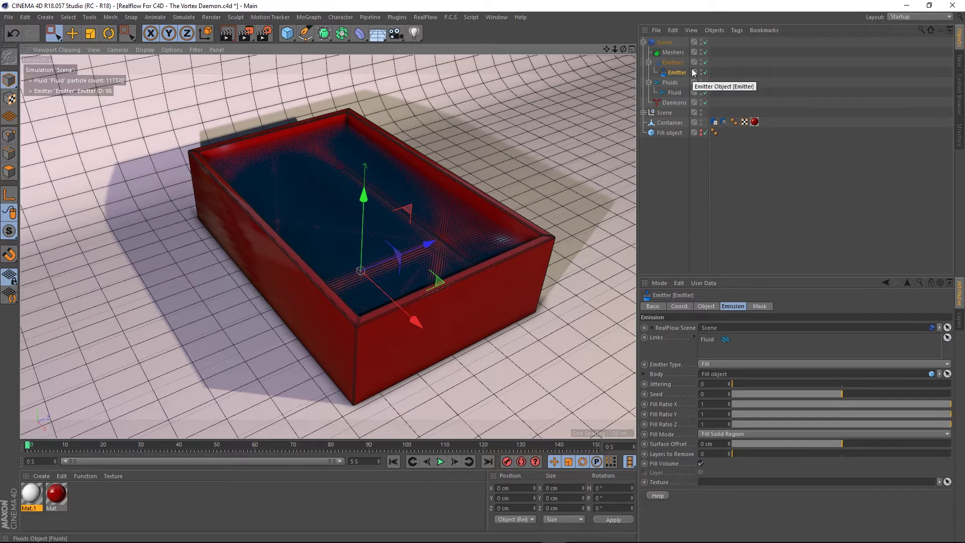
Check the RealFlow Scene's display settings and set the Fluid's particle display size to 4.
click(664, 42)
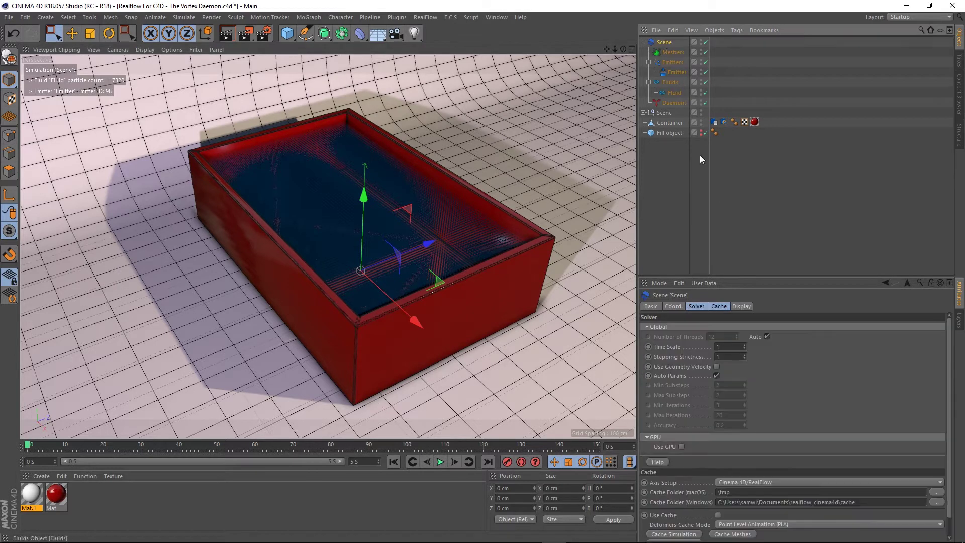
click(742, 306)
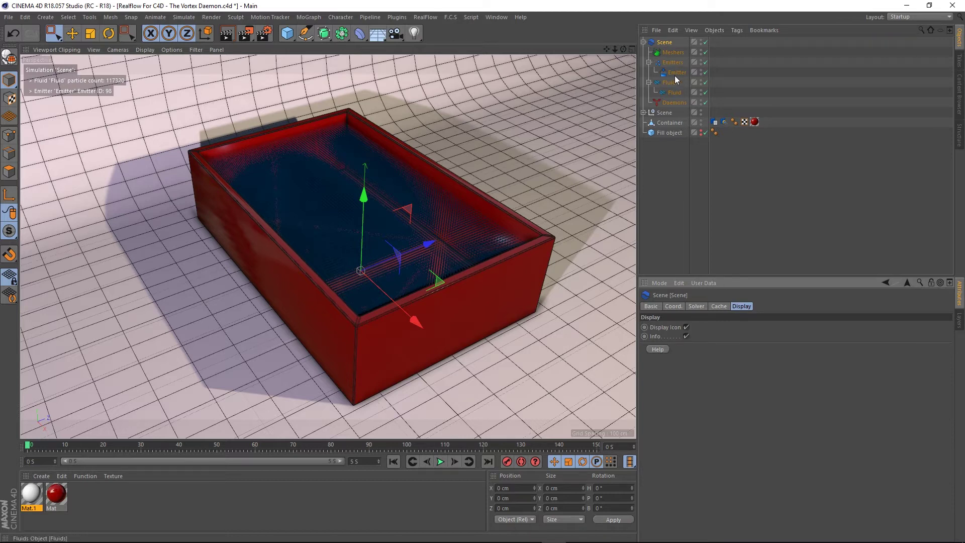
click(674, 92)
click(759, 306)
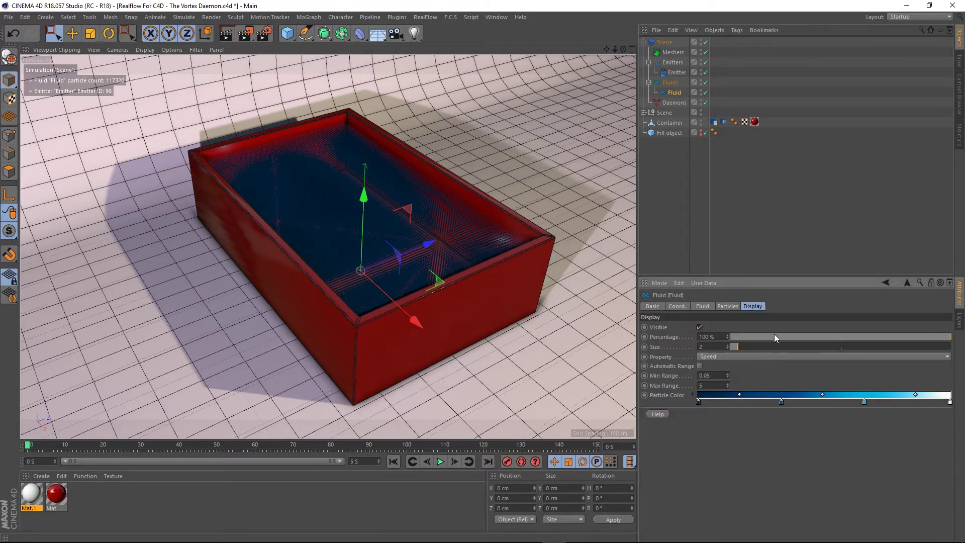
drag(702, 346, 645, 349)
text(4)
key(Return)
scroll(457, 252, up, 5)
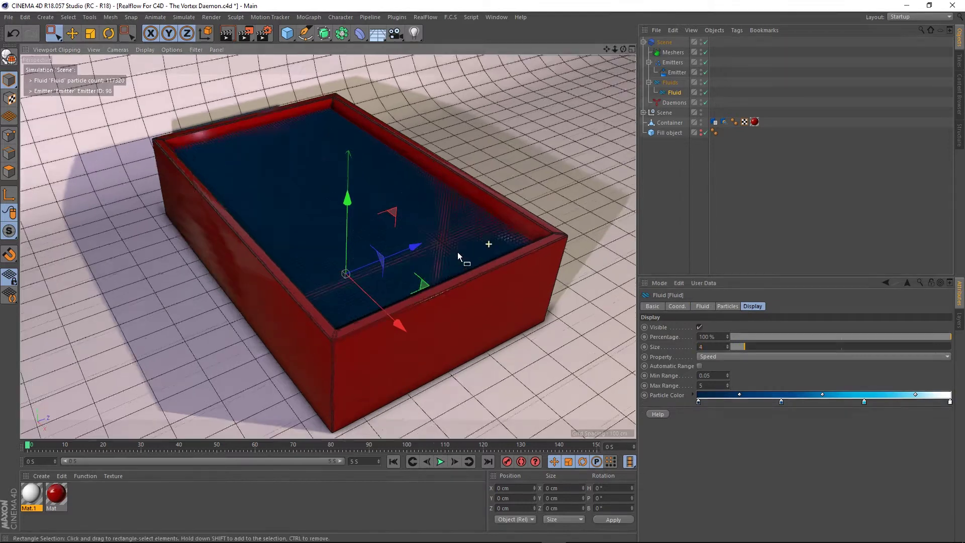
alt+drag(394, 276, 455, 241)
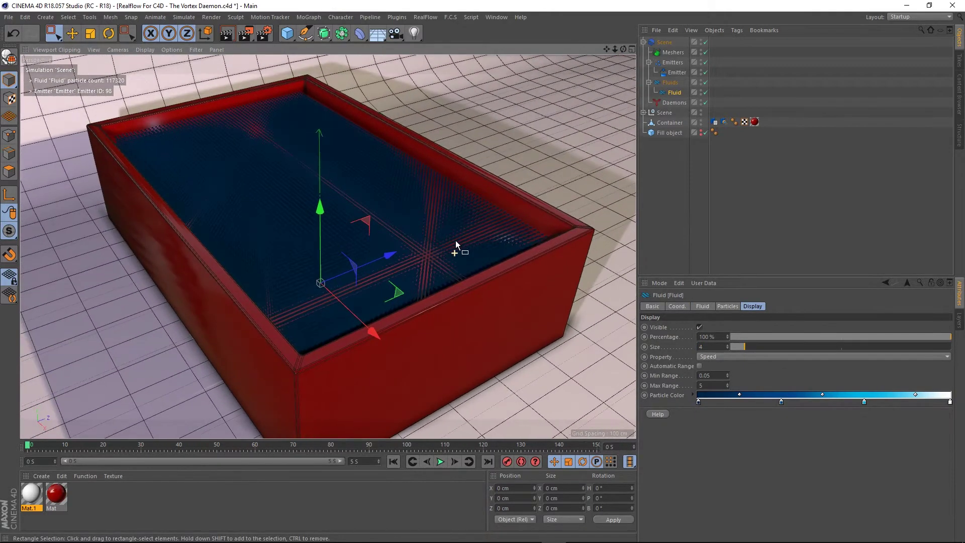
scroll(454, 242, down, 5)
alt+drag(431, 209, 455, 236)
Review the Property options for the Fluid's particle display, keep Speed and deselect everything.
click(704, 357)
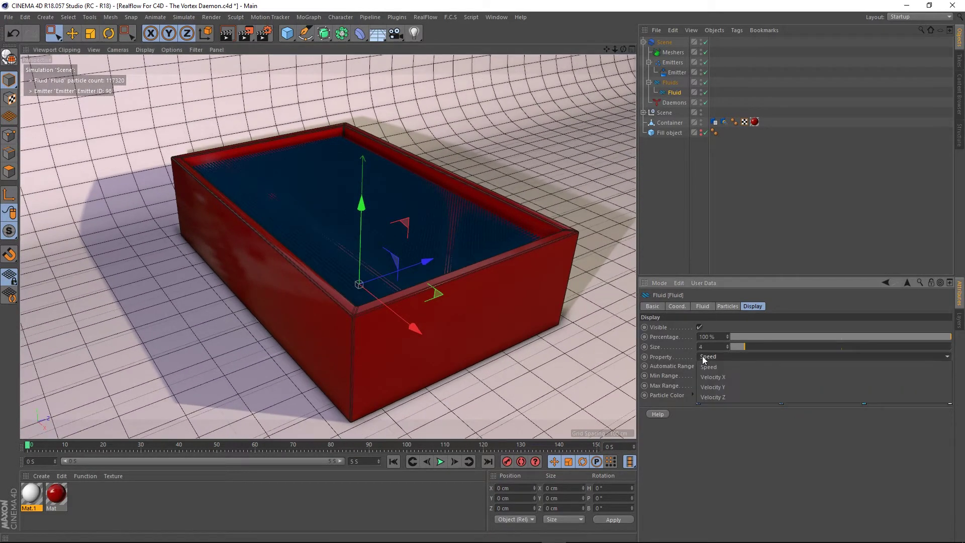
click(702, 357)
click(671, 179)
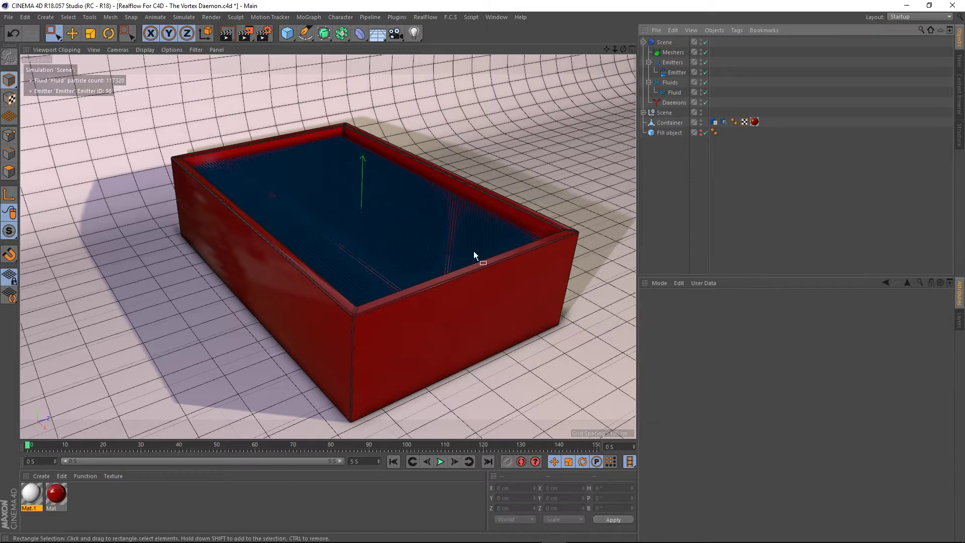
alt+drag(378, 200, 382, 204)
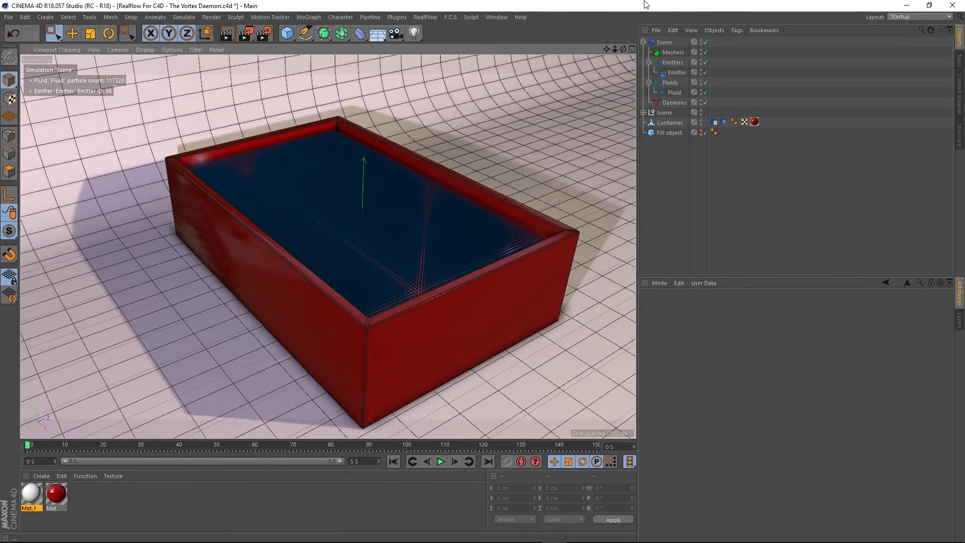
Enable GPU use in the RealFlow Scene's solver settings and choose the first GeForce GTX 970 as the device.
click(663, 43)
click(696, 306)
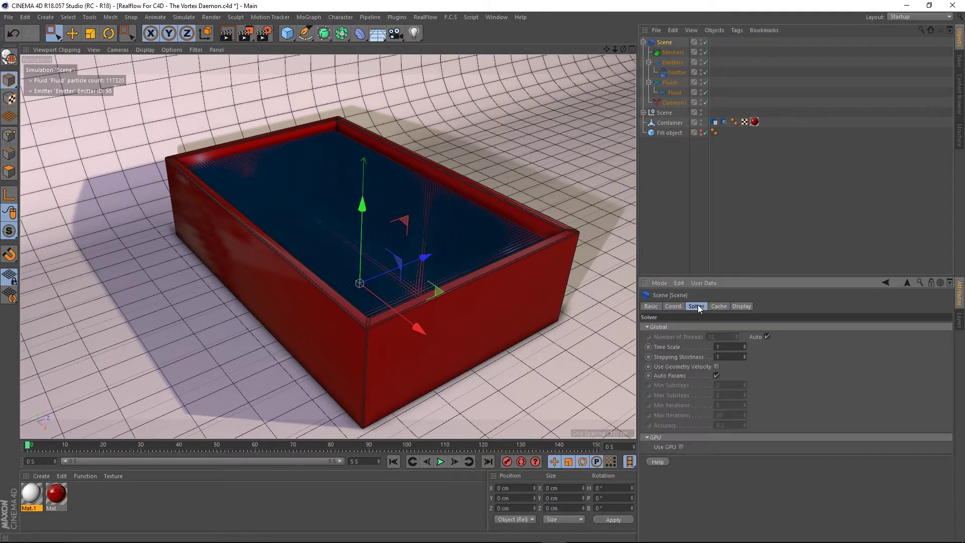
click(681, 447)
click(722, 456)
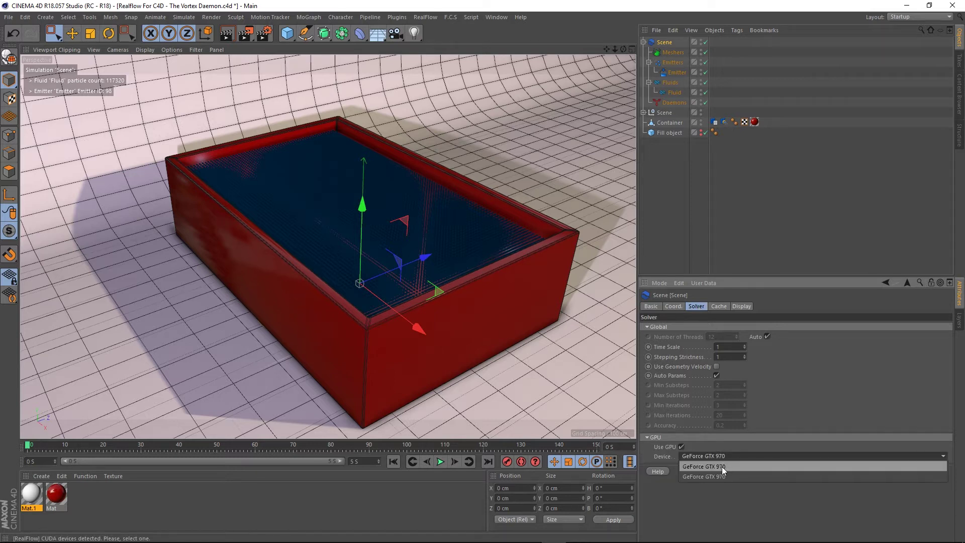
click(724, 465)
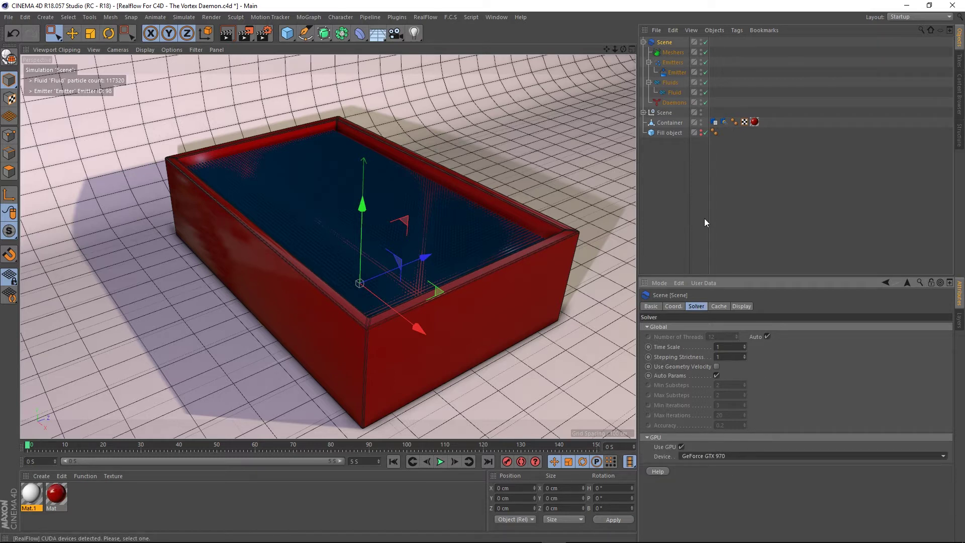
click(681, 177)
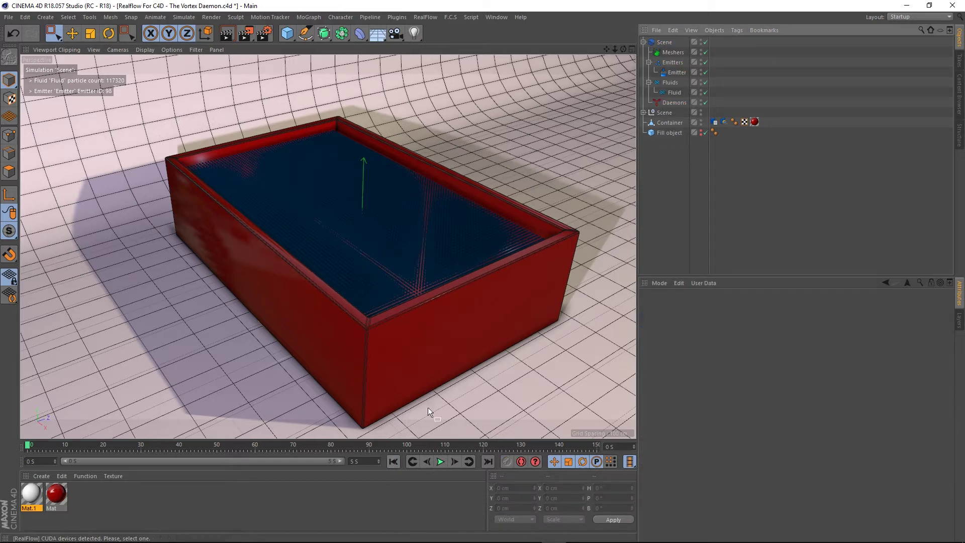
Play the fluid simulation without any daemons, watch the particles in the container, and rewind to the start.
scroll(425, 245, down, 1)
mouse_move(425, 246)
alt+mouse_down()
mouse_move(426, 266)
mouse_move(425, 259)
alt+mouse_up()
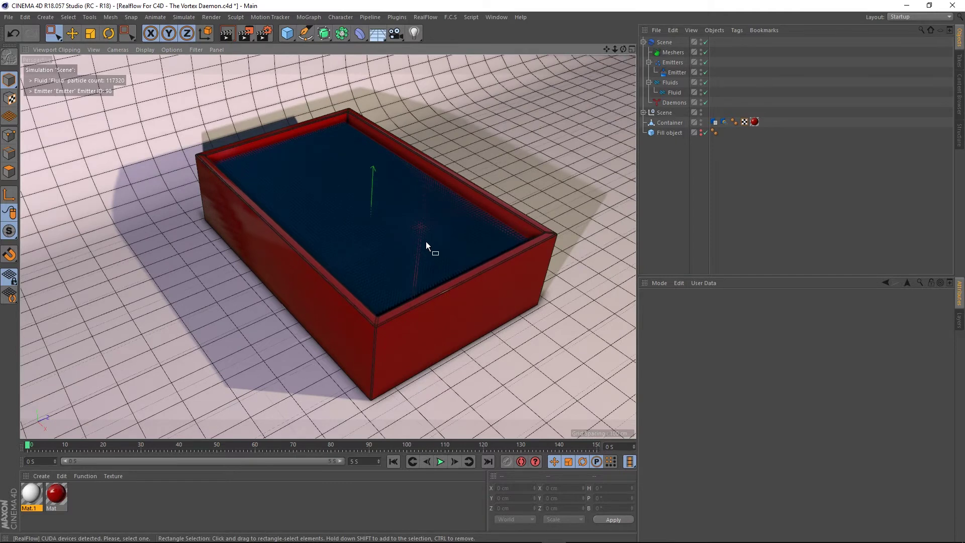
alt+middle_drag(426, 241, 424, 247)
click(440, 461)
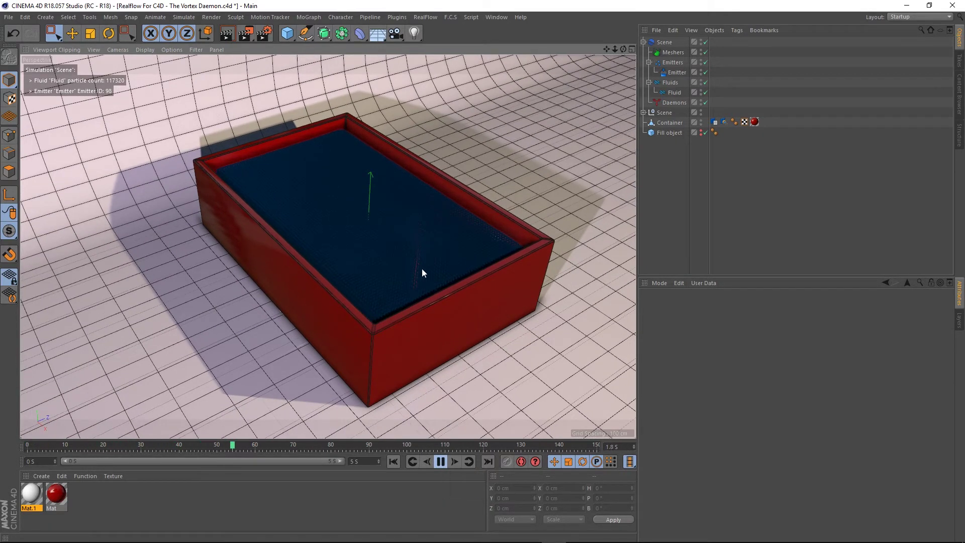
alt+drag(421, 272, 423, 294)
click(440, 462)
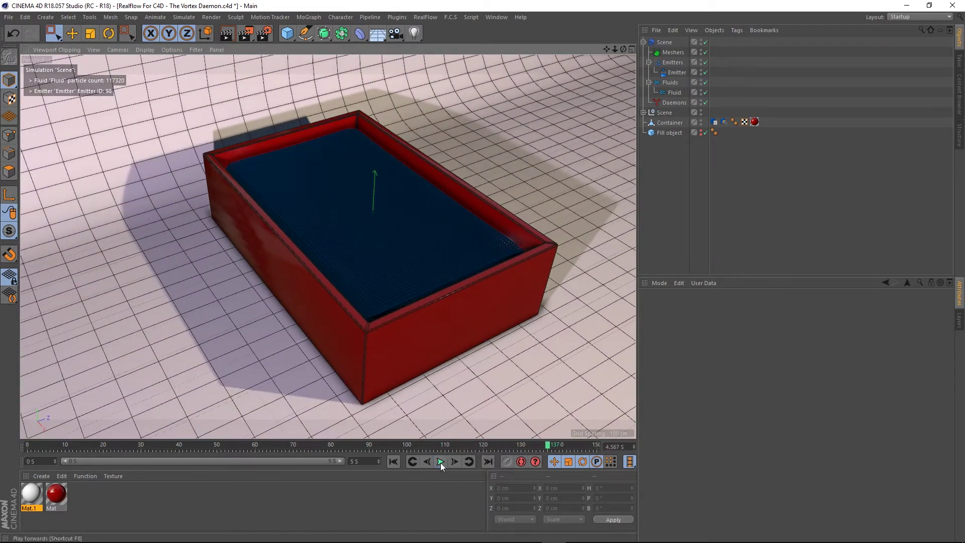
click(394, 461)
alt+drag(393, 267, 410, 287)
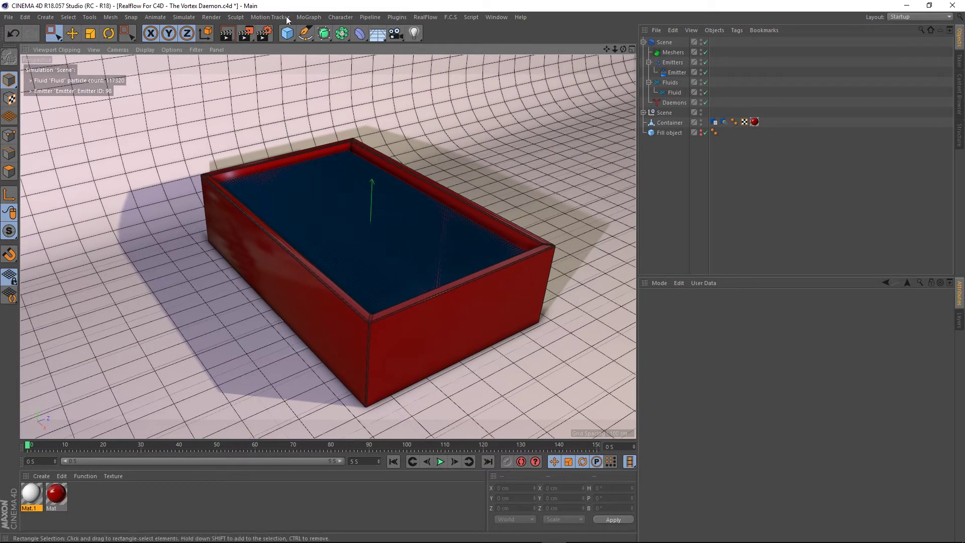
Add a RealFlow Gravity daemon to the scene.
click(424, 17)
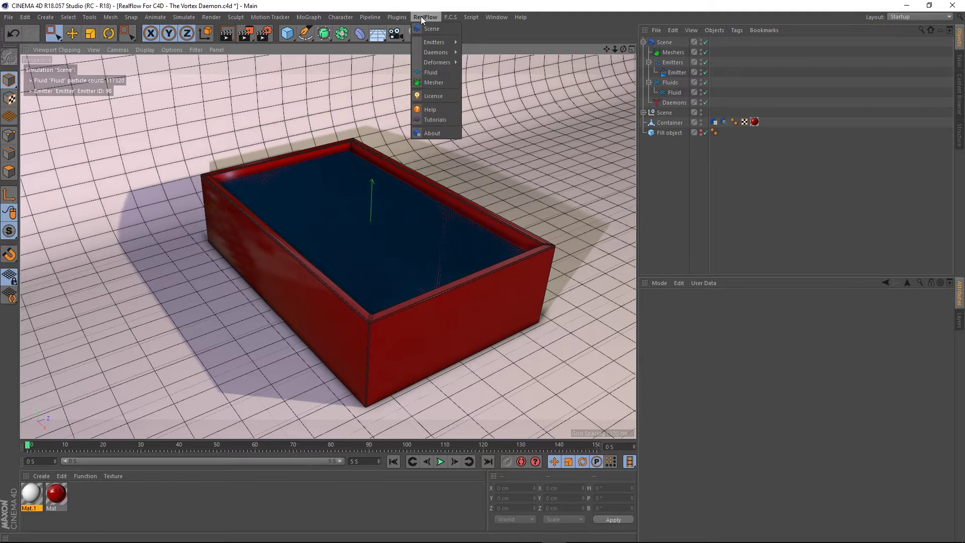
mouse_move(436, 53)
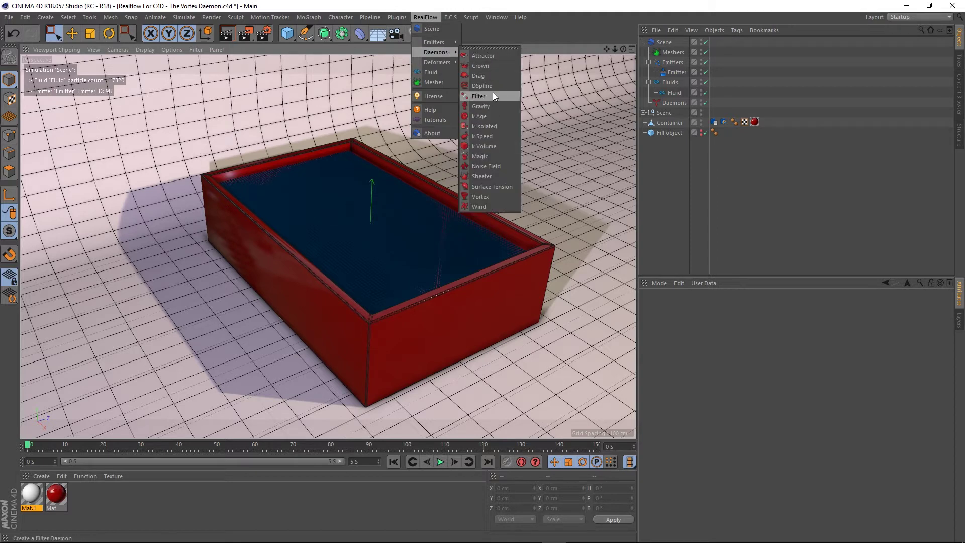
click(484, 106)
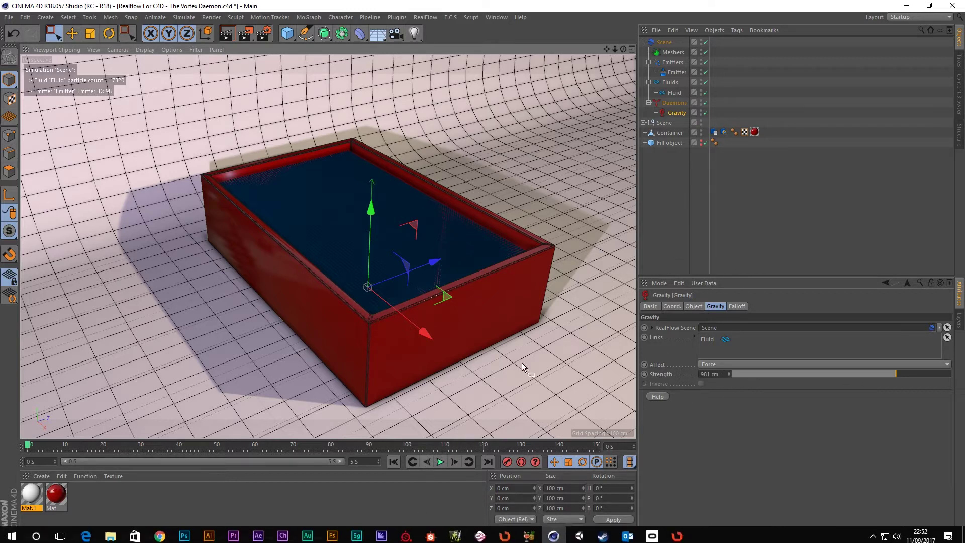
Play the simulation with gravity to check how the container holds the fluid, and rewind to the first frame.
click(440, 461)
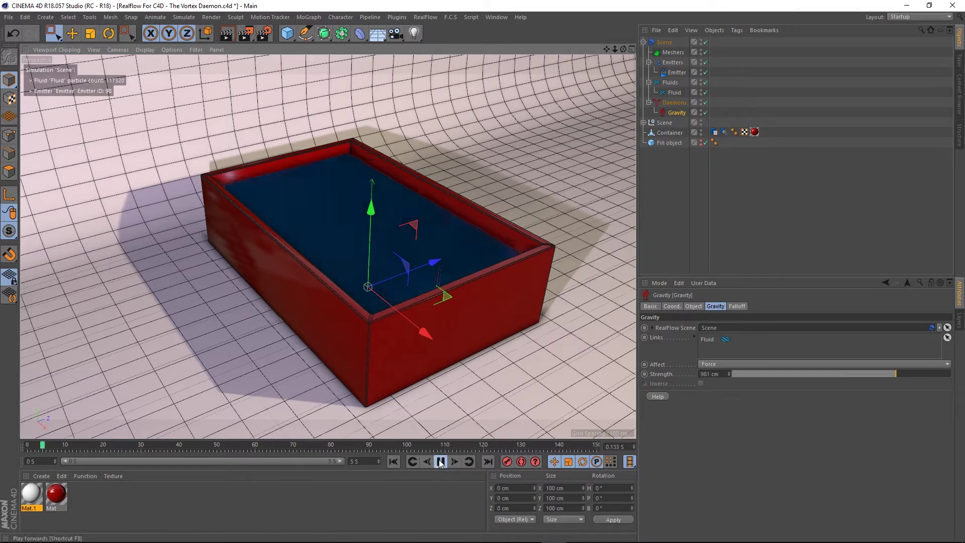
click(440, 461)
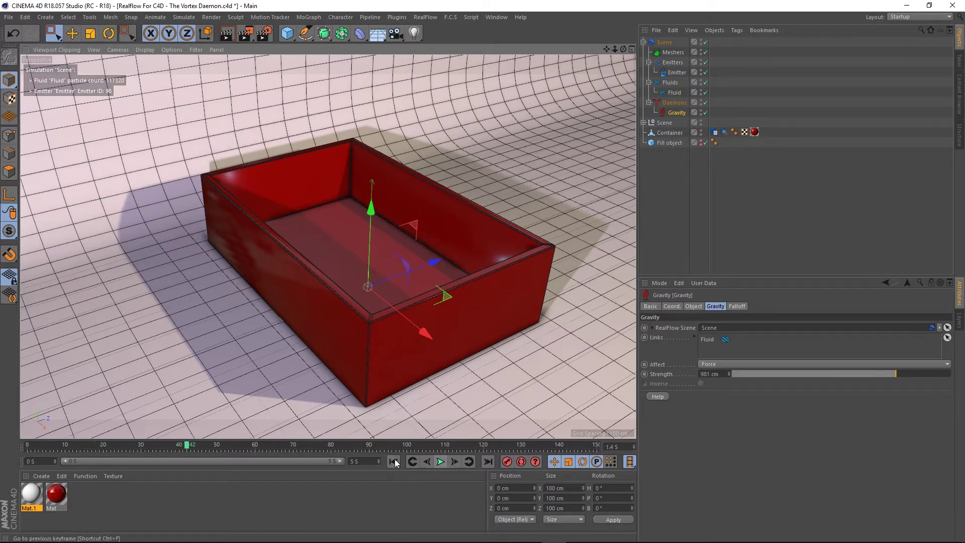
click(393, 461)
scroll(432, 248, down, 3)
scroll(442, 251, up, 4)
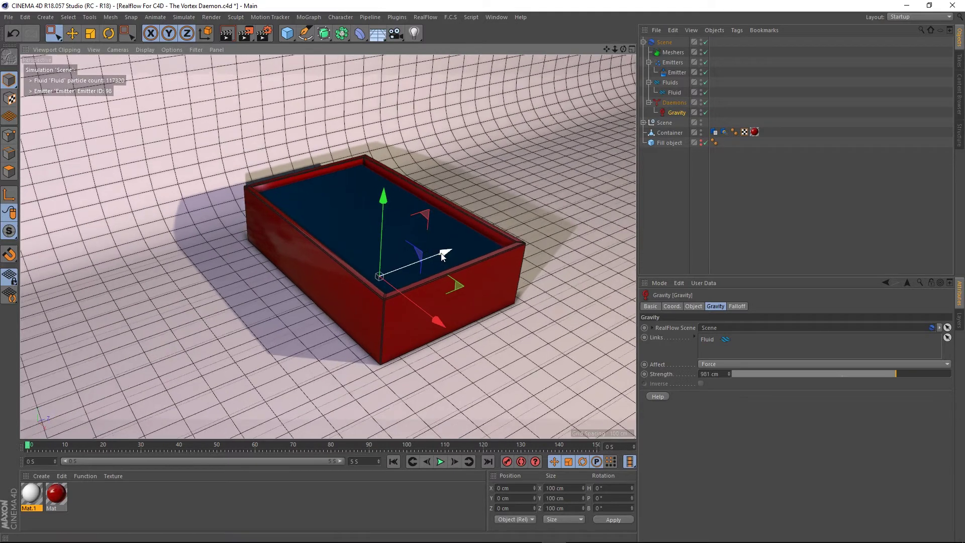
mouse_move(441, 251)
alt+mouse_down()
mouse_move(456, 247)
mouse_move(447, 251)
alt+mouse_up()
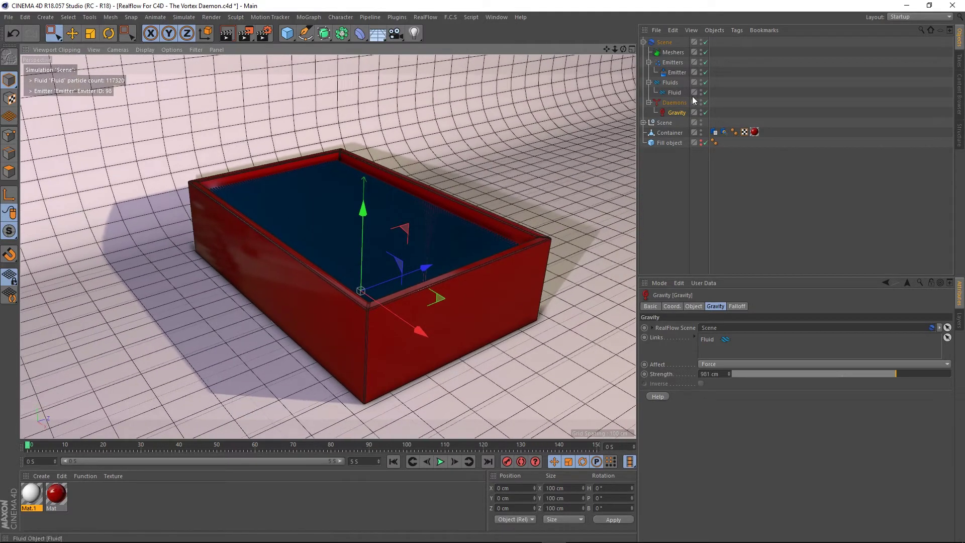
Review the cell size and surface offset settings in the Container's RealFlow Volume tag.
click(669, 134)
scroll(347, 356, down, 3)
alt+drag(347, 356, 374, 358)
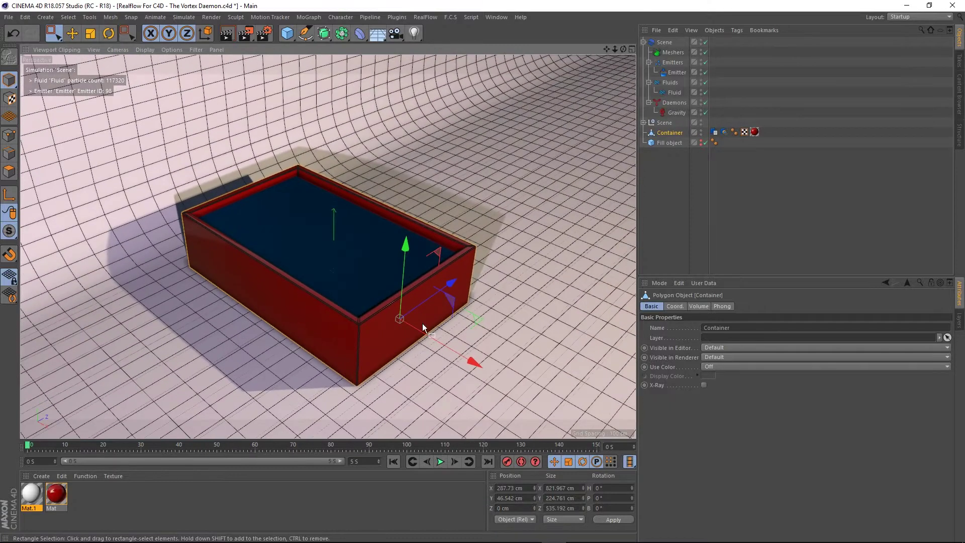
click(714, 132)
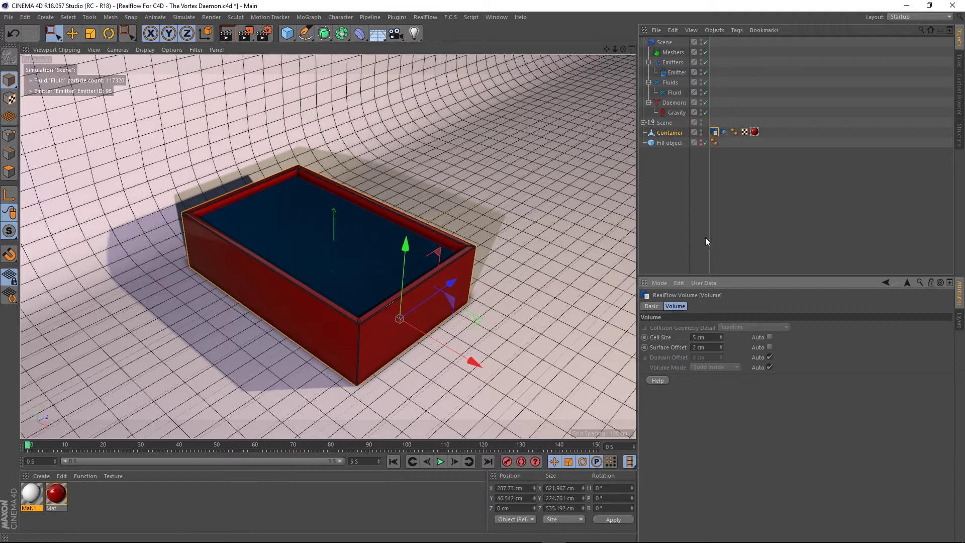
Assign the RealFlow Scene to the Container's Collider tag and add Fluid to its Links.
click(724, 132)
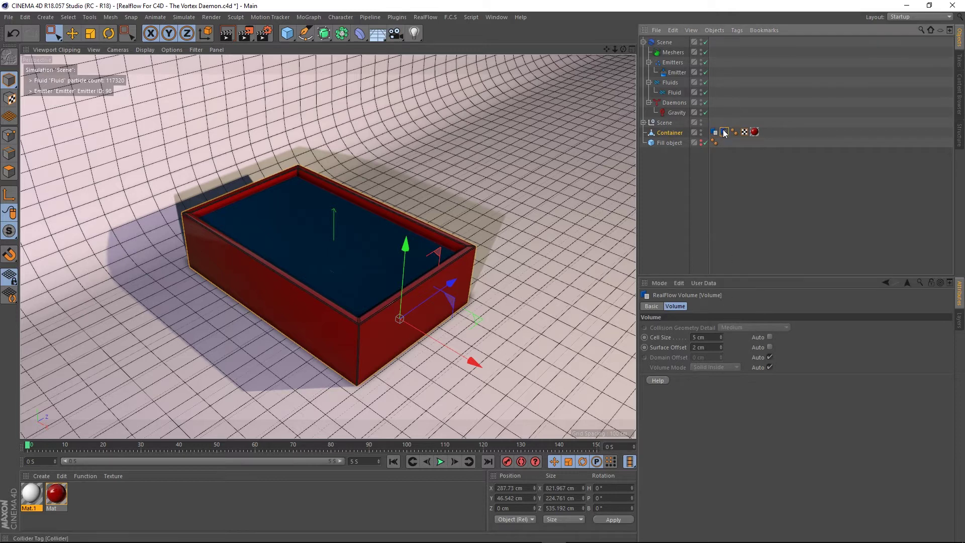
click(717, 305)
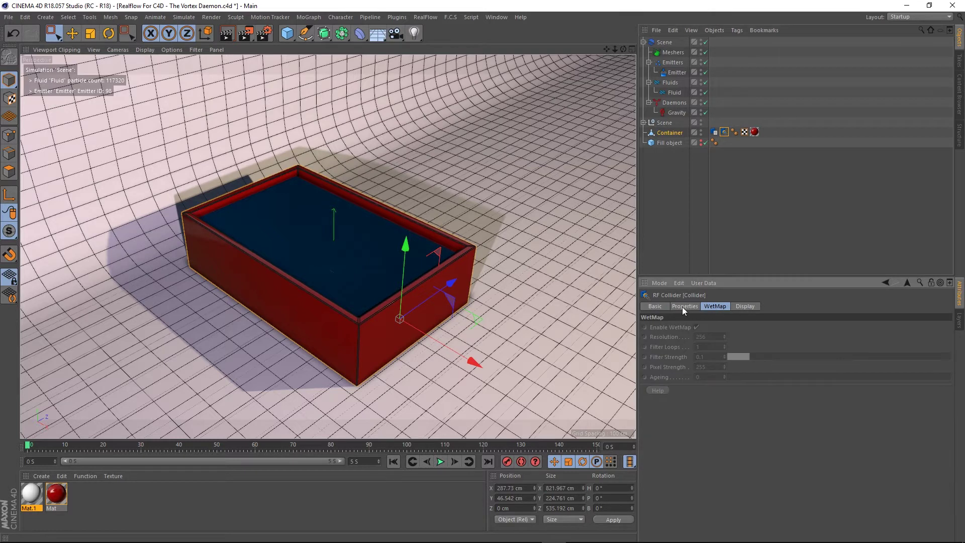
click(684, 306)
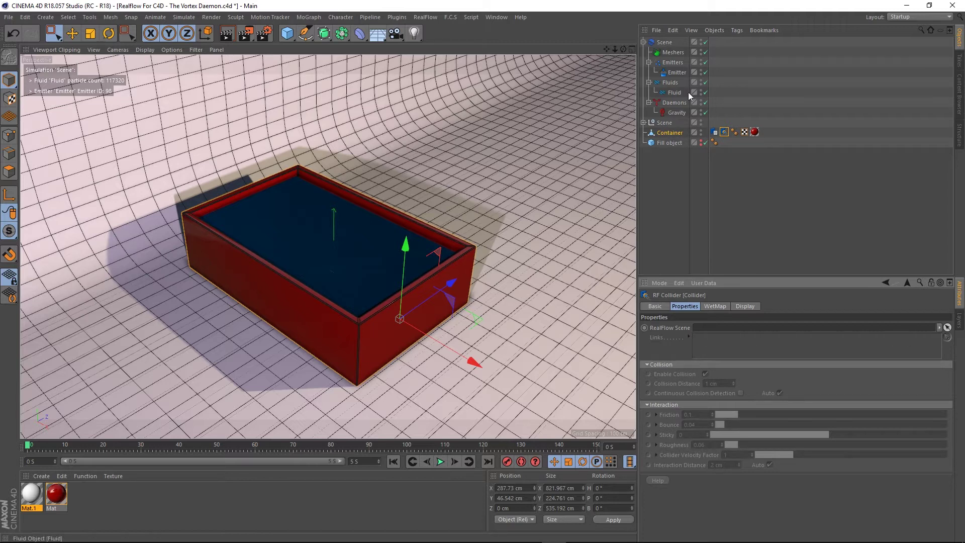
drag(714, 343, 719, 343)
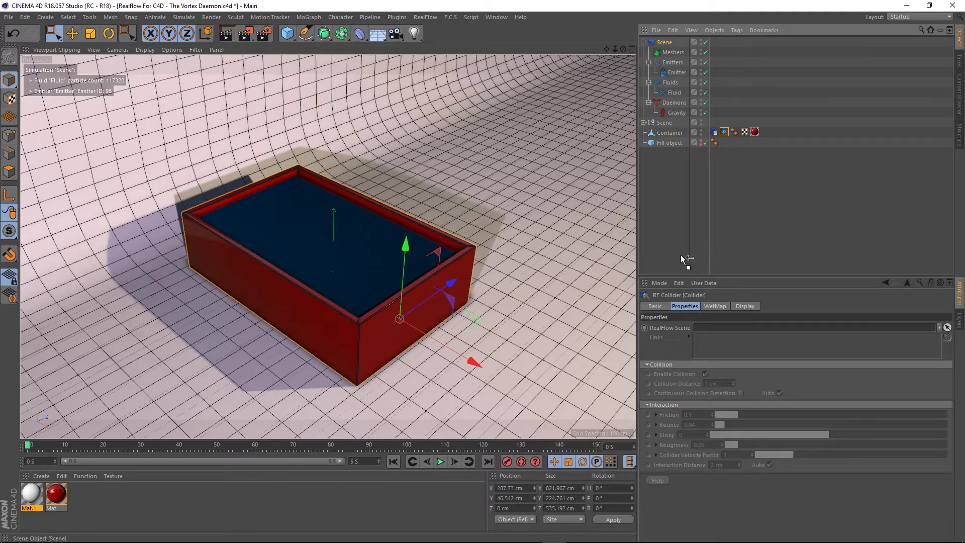
drag(704, 329, 705, 330)
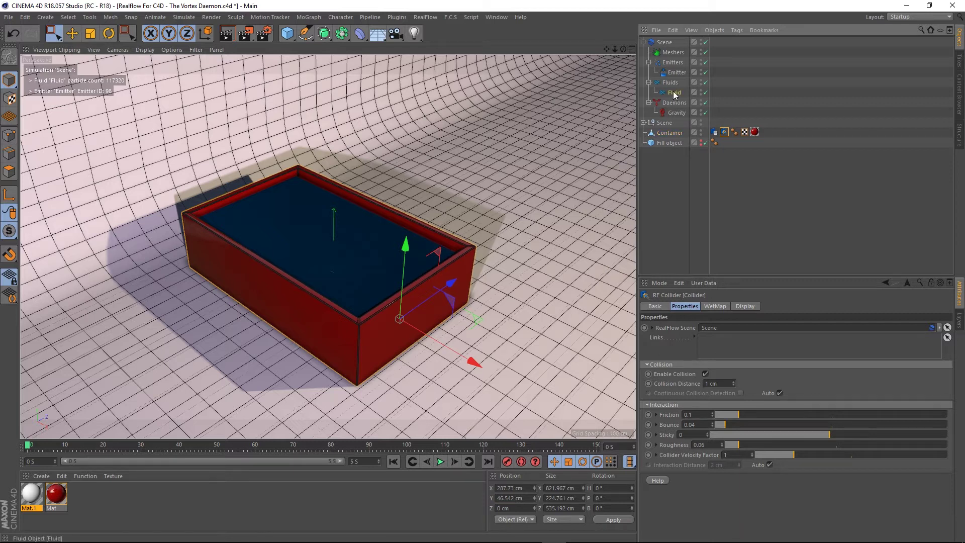
drag(726, 345, 725, 338)
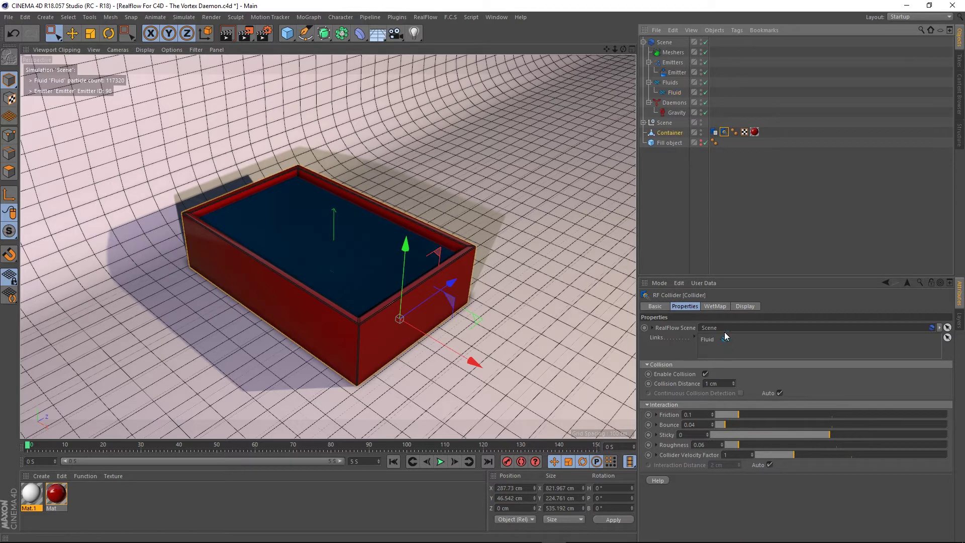
click(674, 208)
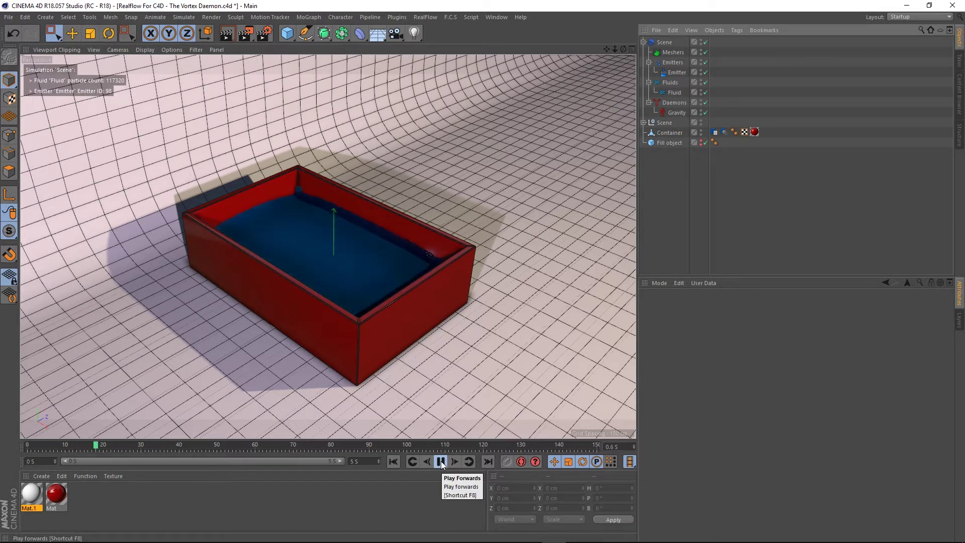
Play the simulation with the collider active, inspect the settled fluid in the Front view, and rewind to the start.
alt+right_drag(363, 252, 388, 266)
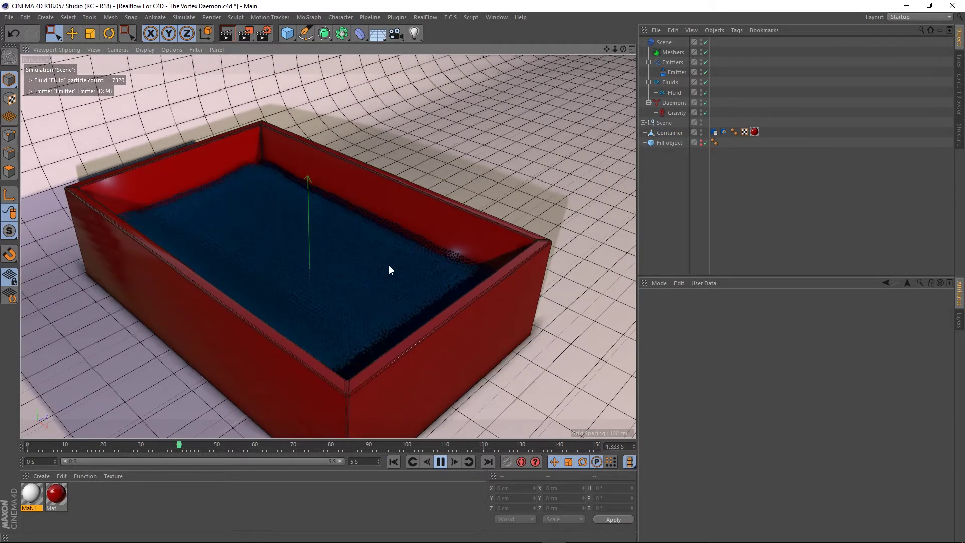
mouse_move(382, 269)
alt+mouse_down()
mouse_move(300, 282)
mouse_move(286, 271)
mouse_move(364, 267)
mouse_move(368, 274)
alt+mouse_up()
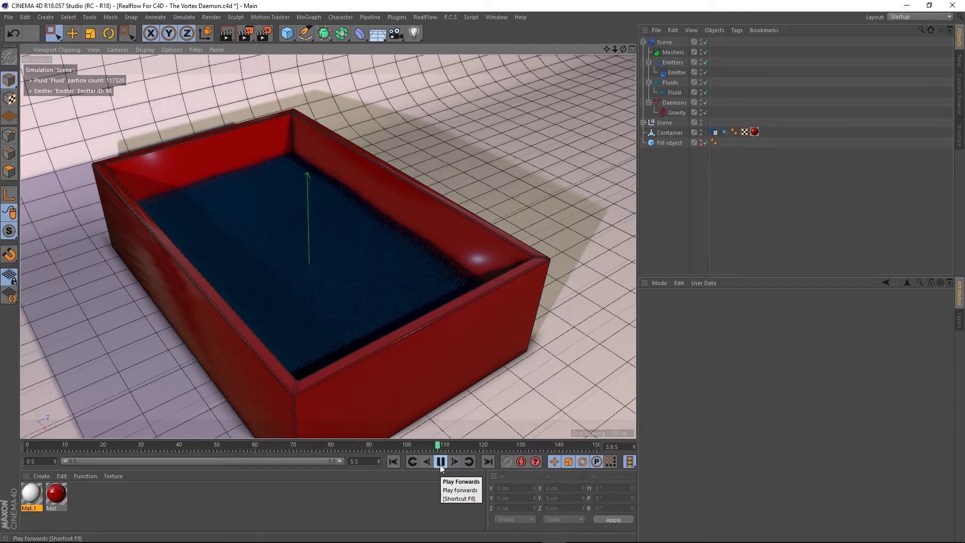
click(440, 462)
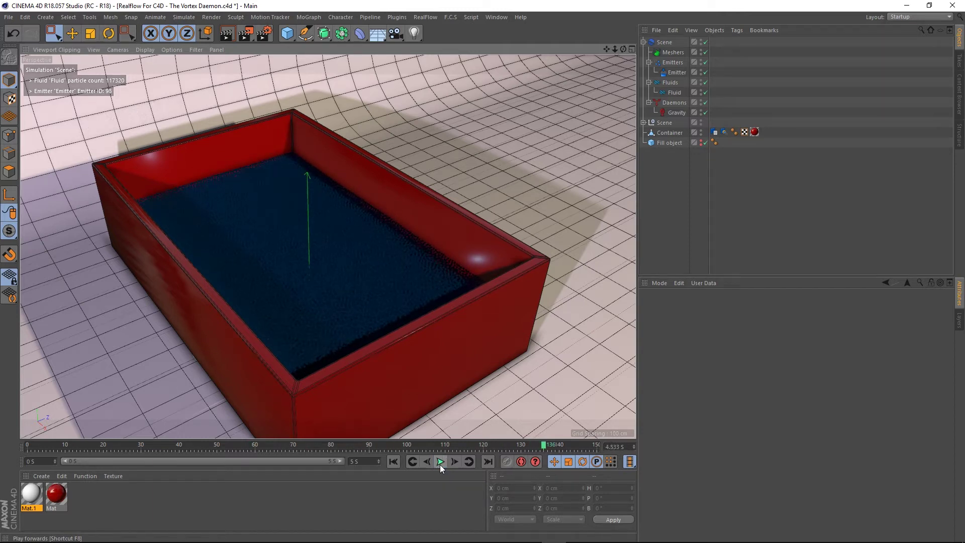
middle_click(416, 256)
middle_click(459, 347)
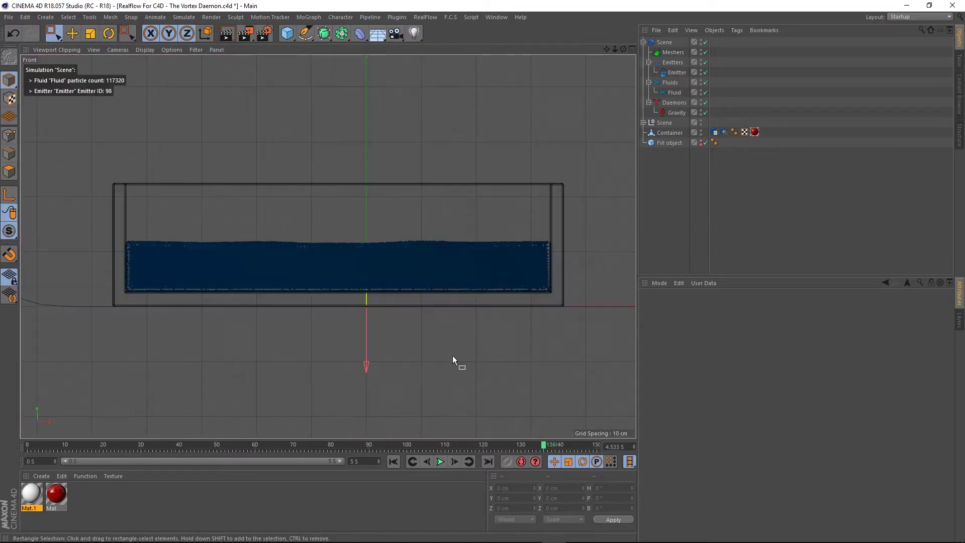
click(394, 461)
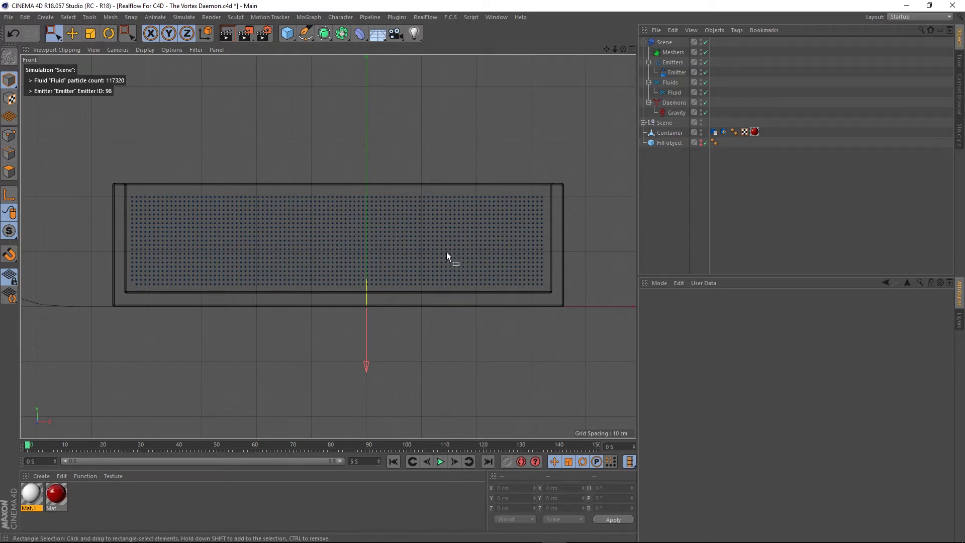
Play the simulation in a close Perspective view of the container, review the Fluid's settings, and rewind to the first frame.
middle_click(408, 233)
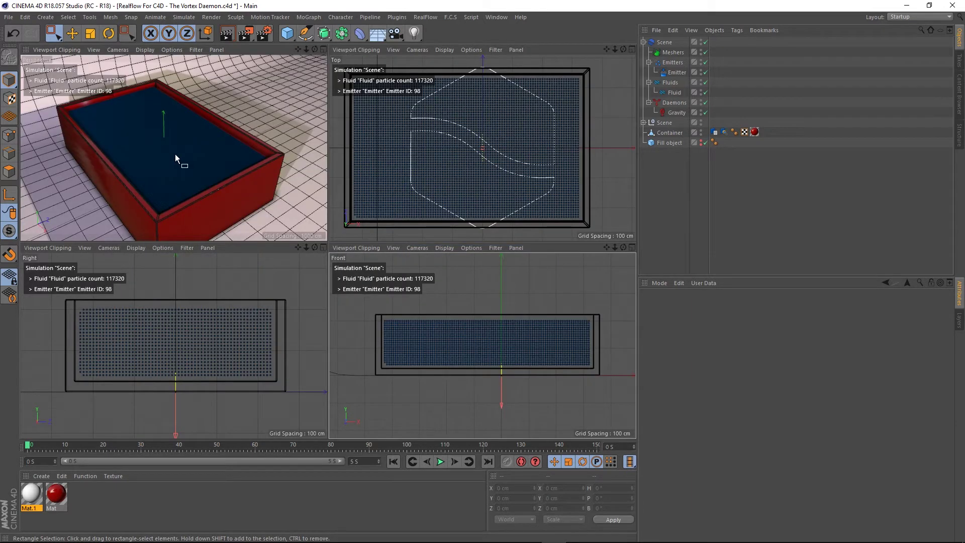
middle_click(175, 154)
scroll(281, 244, up, 3)
mouse_move(356, 255)
alt+mouse_down()
mouse_move(323, 273)
mouse_move(446, 246)
mouse_move(438, 258)
mouse_move(449, 246)
mouse_move(471, 264)
alt+mouse_up()
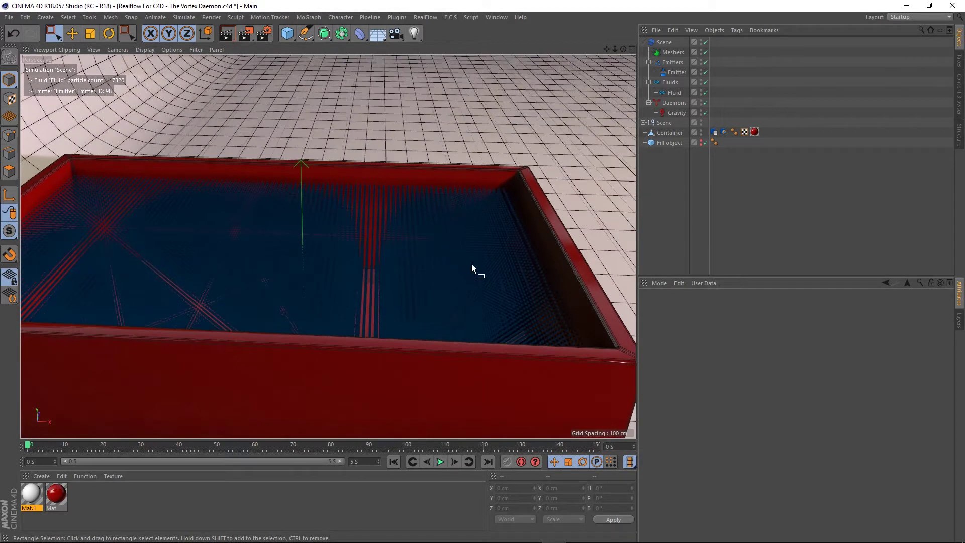
scroll(471, 266, up, 4)
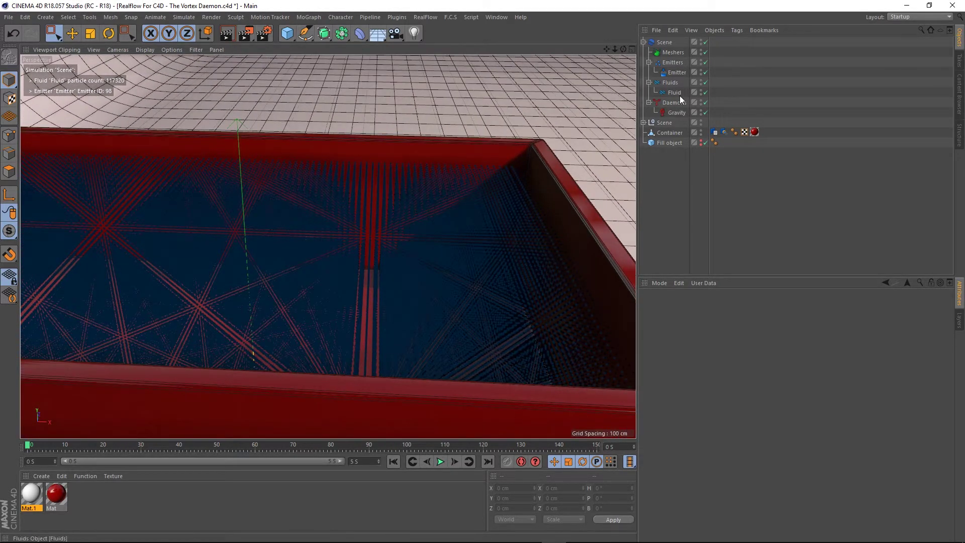
click(674, 93)
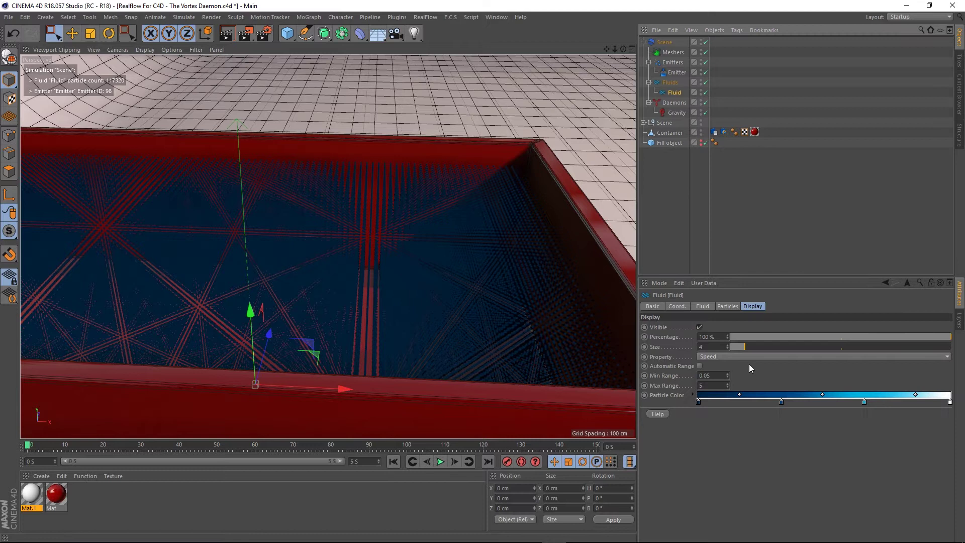
click(703, 306)
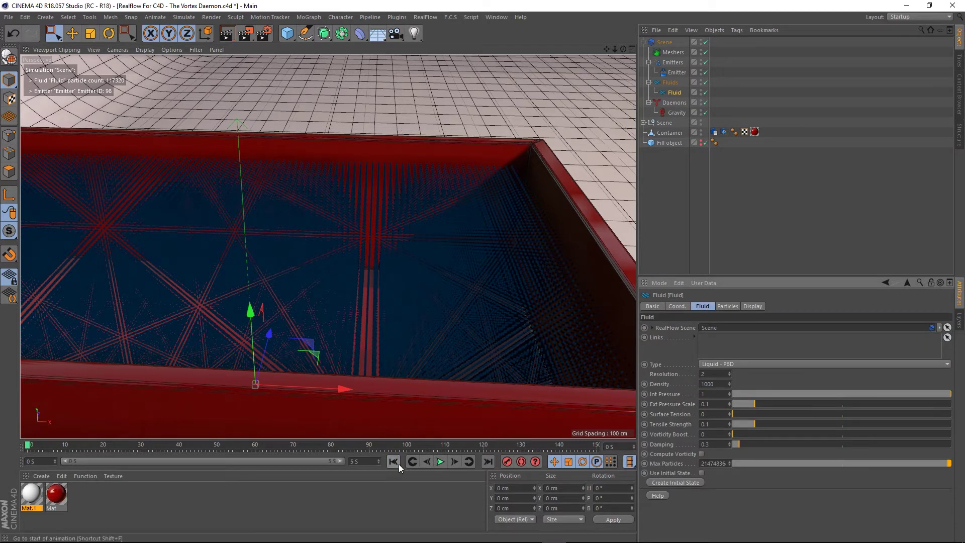
click(439, 462)
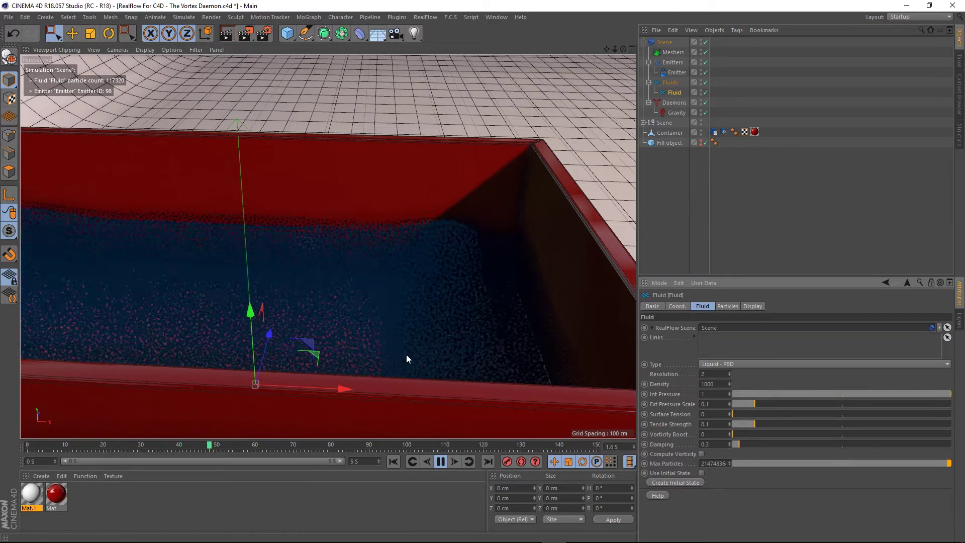
click(439, 462)
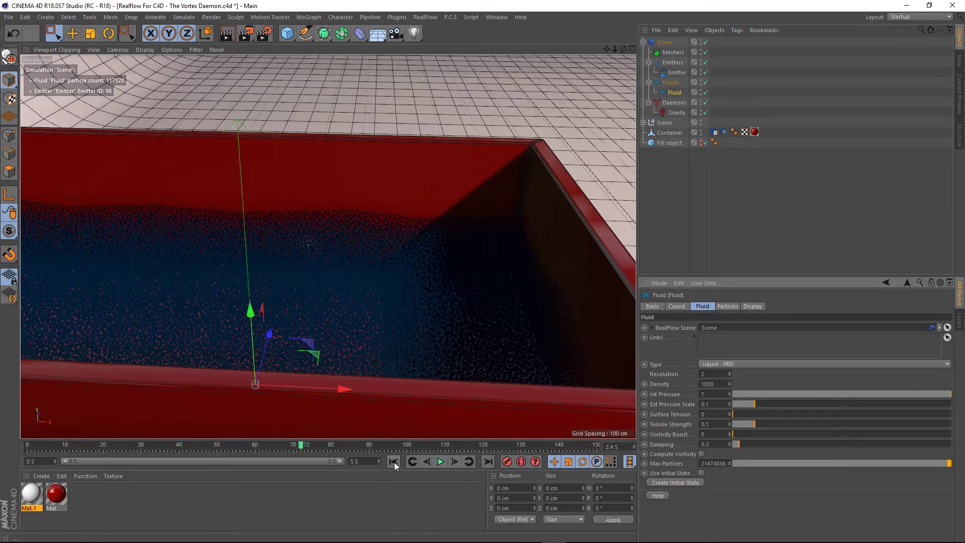
click(393, 462)
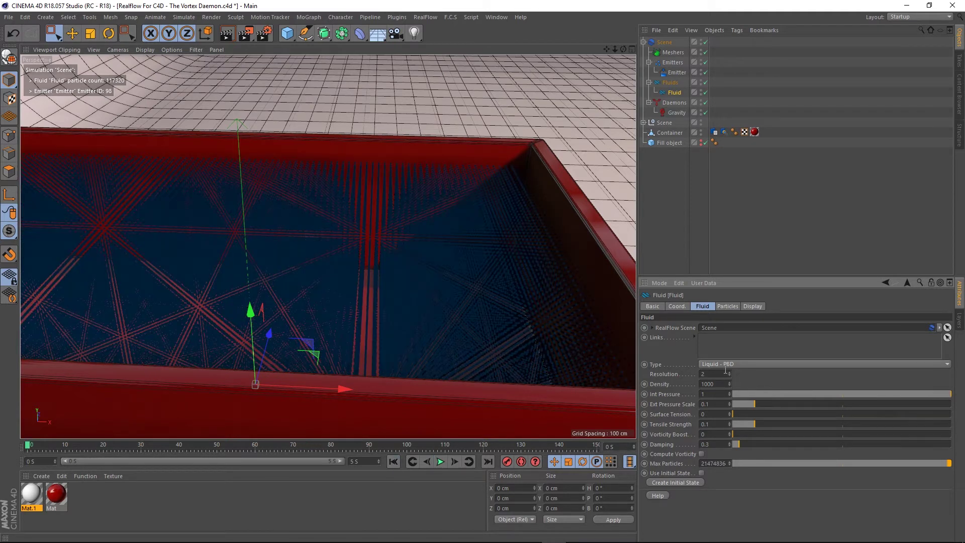
Set the Fluid's resolution to 4 and play the simulation in the Perspective view to test the denser particles.
drag(716, 373, 635, 368)
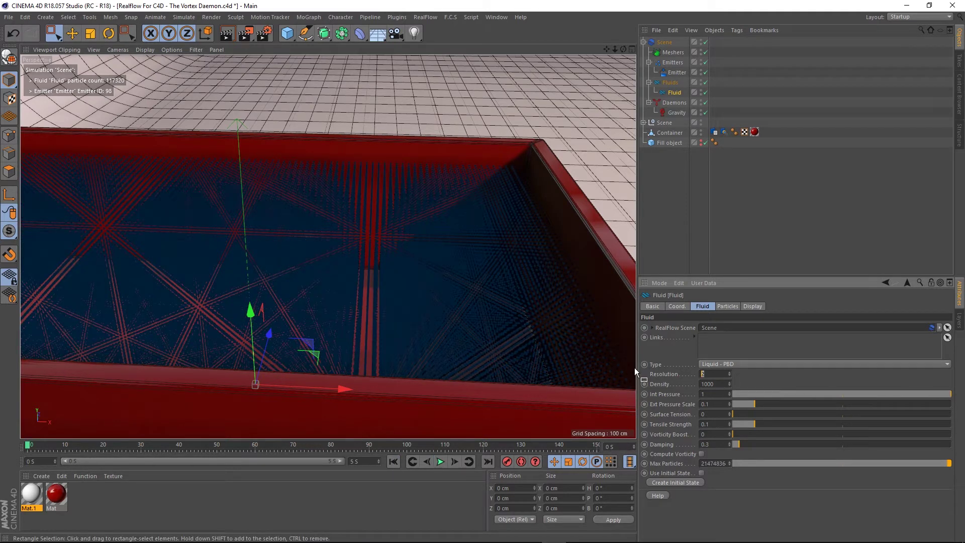
text(4)
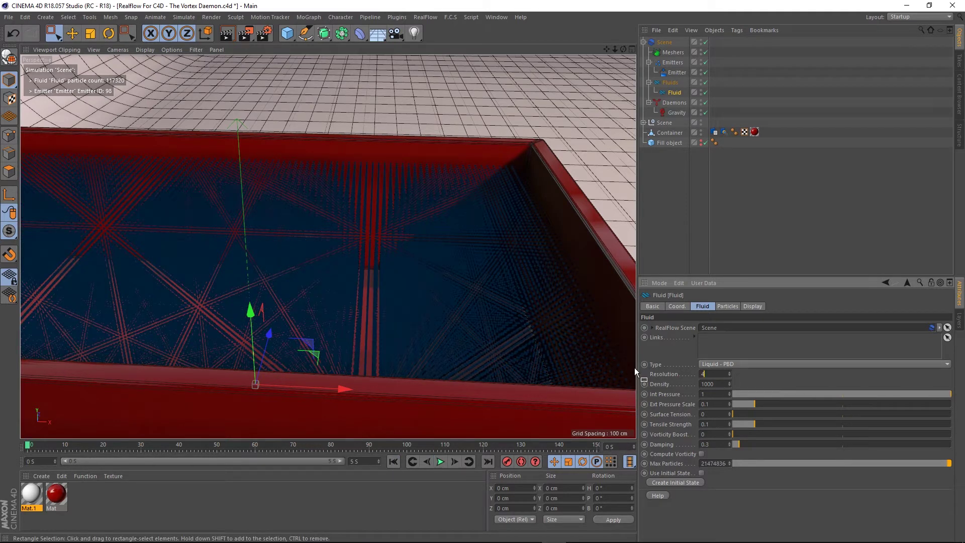
click(435, 462)
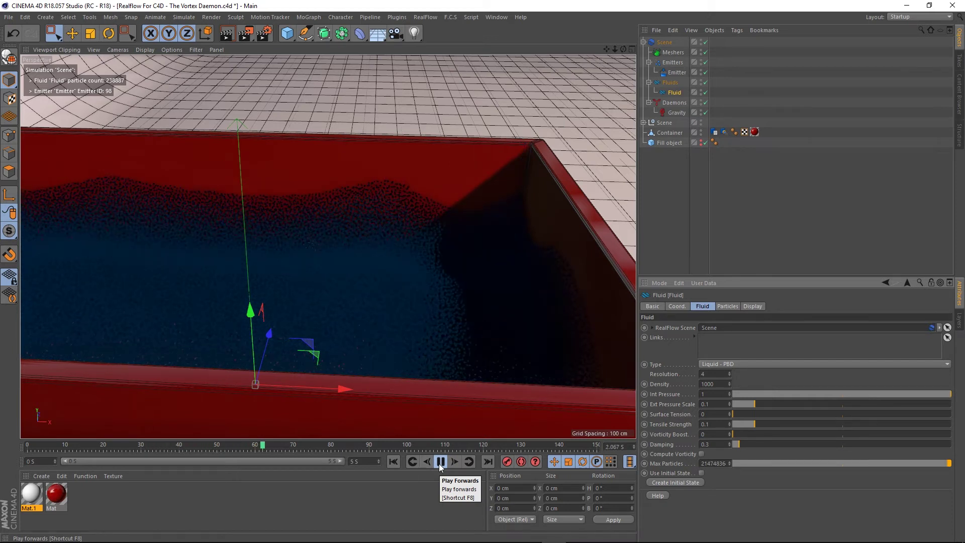
click(440, 462)
Continue playing the simulation in the Front view to examine the fluid level in the container, and rewind to the start.
middle_click(407, 297)
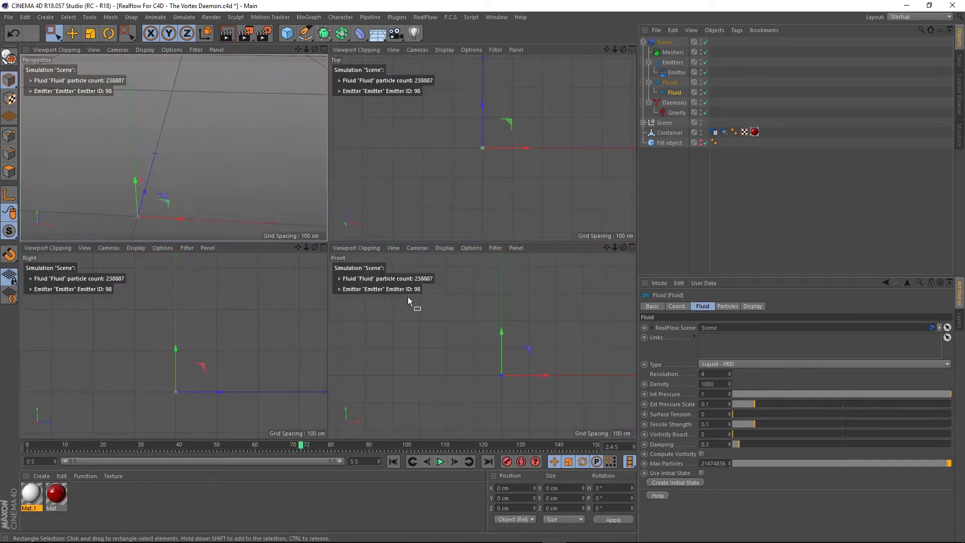
middle_click(469, 351)
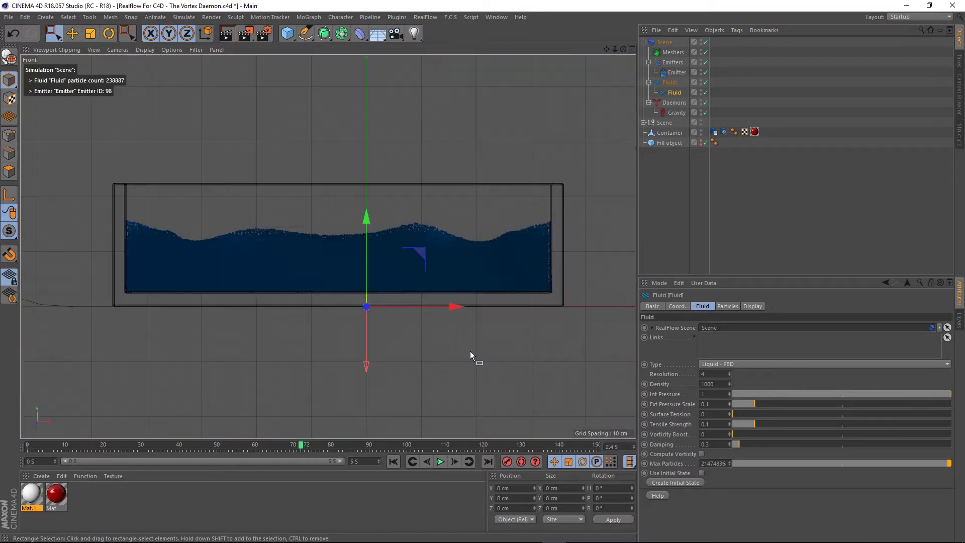
click(441, 461)
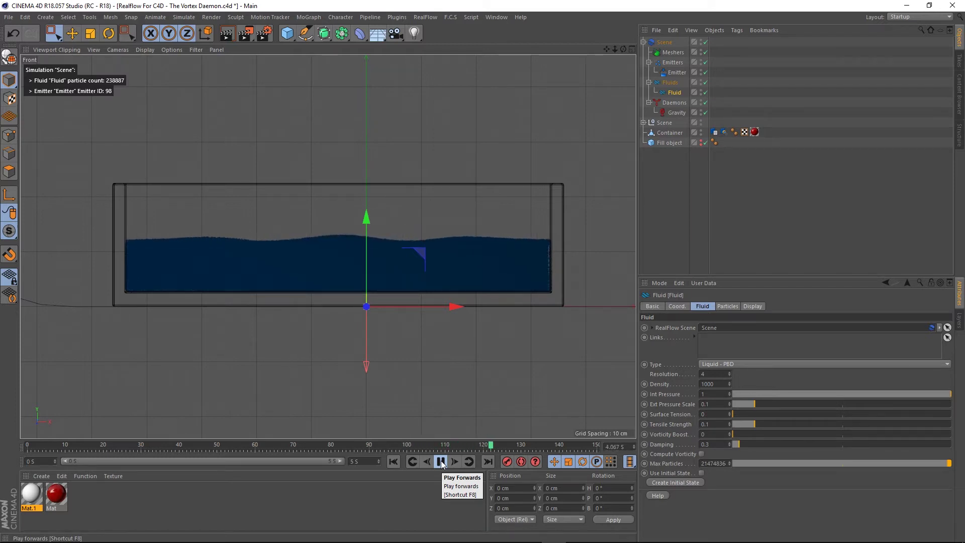
click(441, 461)
click(394, 461)
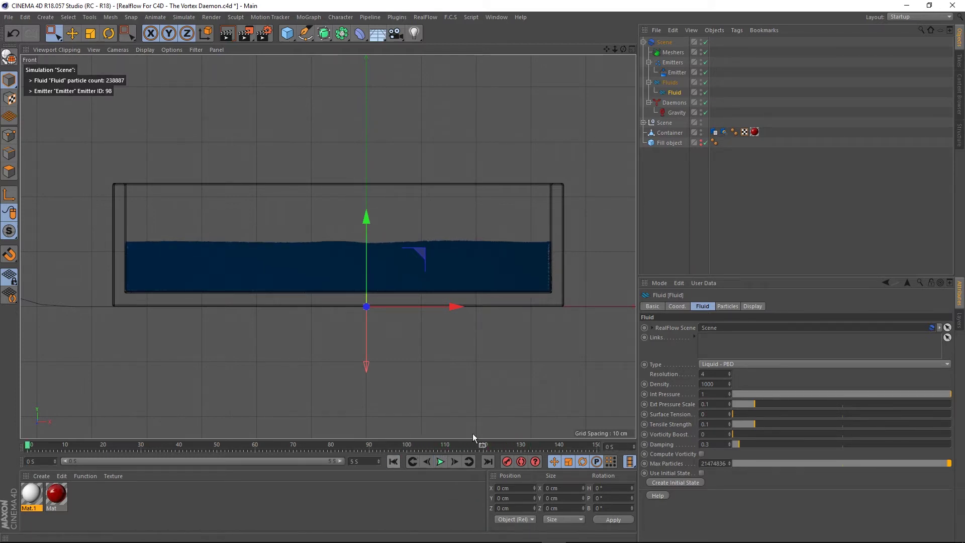
click(719, 376)
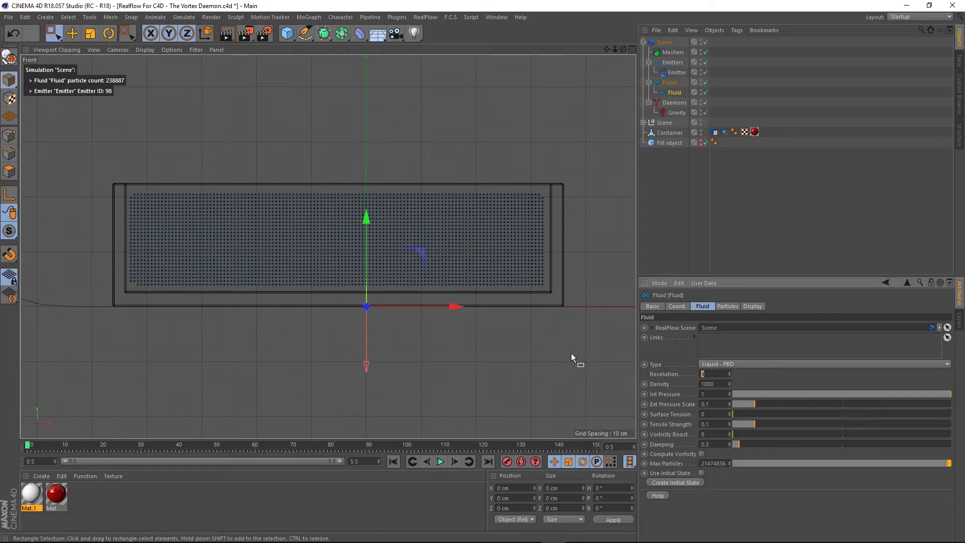
Show the Fill object in the viewport, resize it to about 284 cm high, and raise its centre to about 181 cm in Y.
click(670, 143)
drag(337, 194, 337, 164)
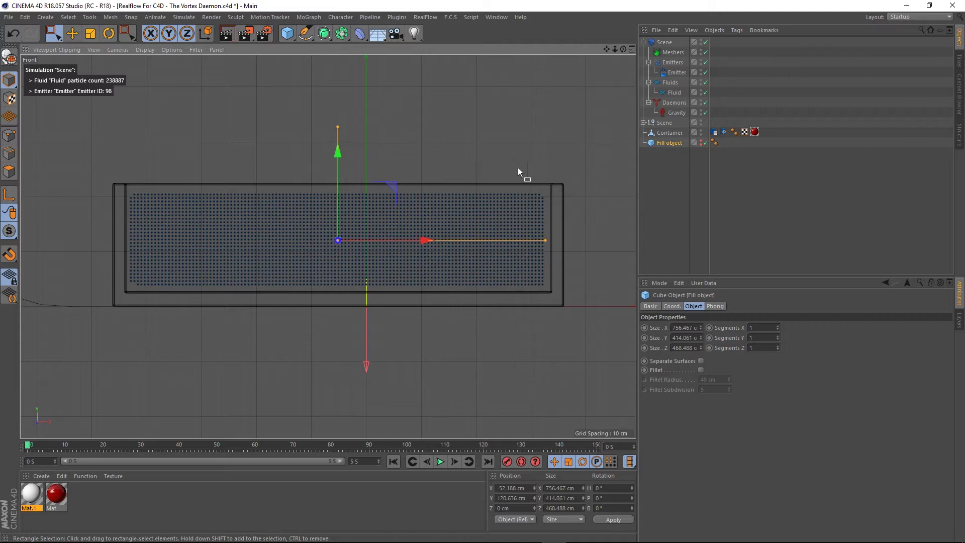
click(703, 143)
click(701, 142)
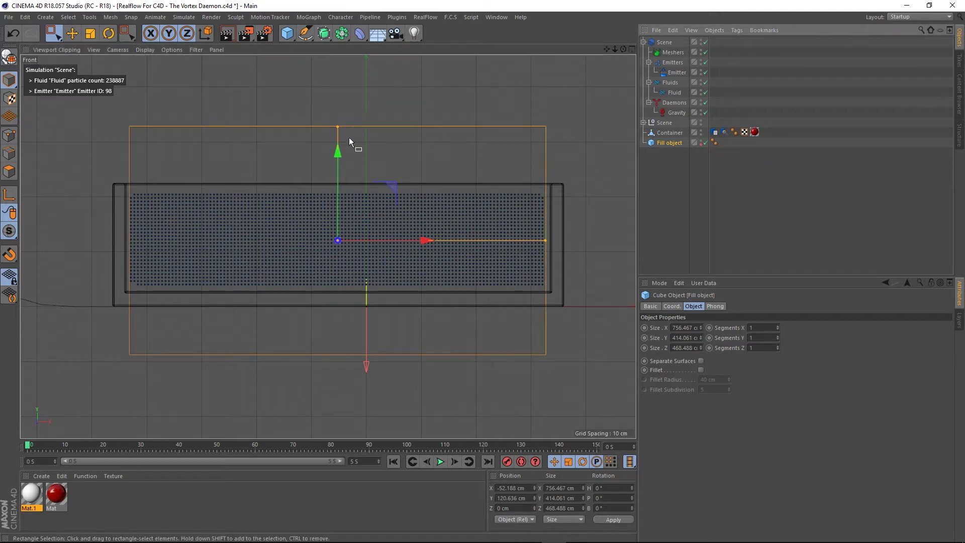
mouse_move(338, 126)
mouse_down()
mouse_move(338, 163)
mouse_move(339, 116)
mouse_up()
Inspect the Fill object rising above the container in the Perspective view and hide it in the viewport.
key(F5)
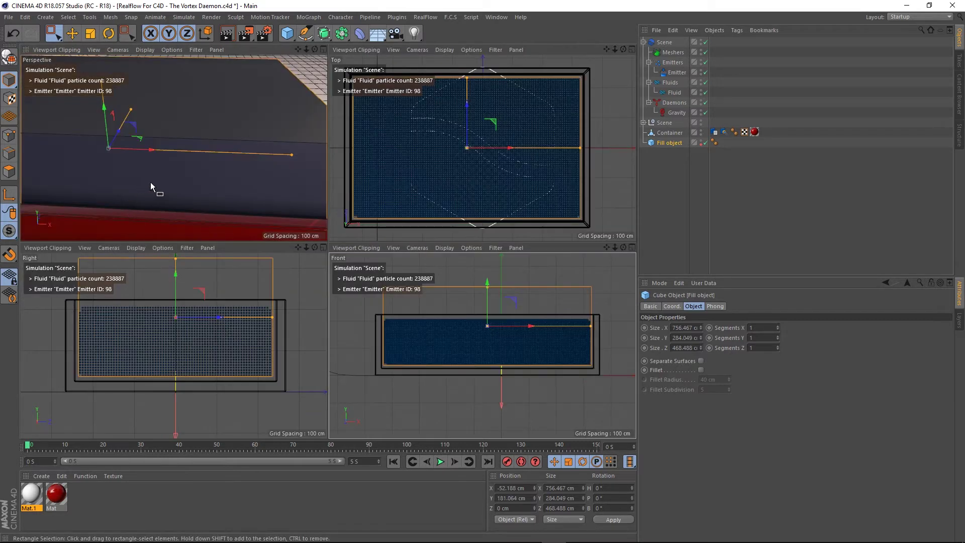
middle_click(233, 191)
scroll(286, 220, down, 4)
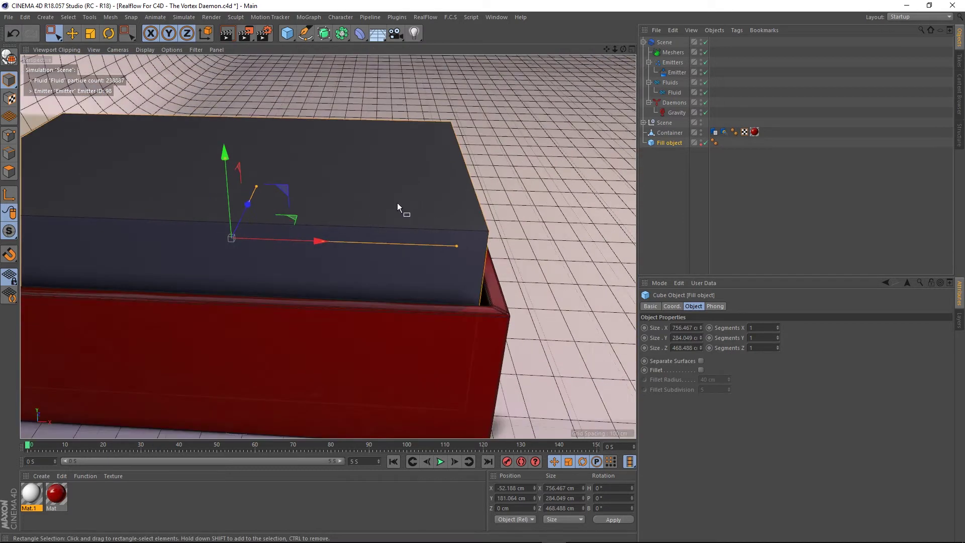
alt+drag(397, 203, 331, 204)
click(701, 141)
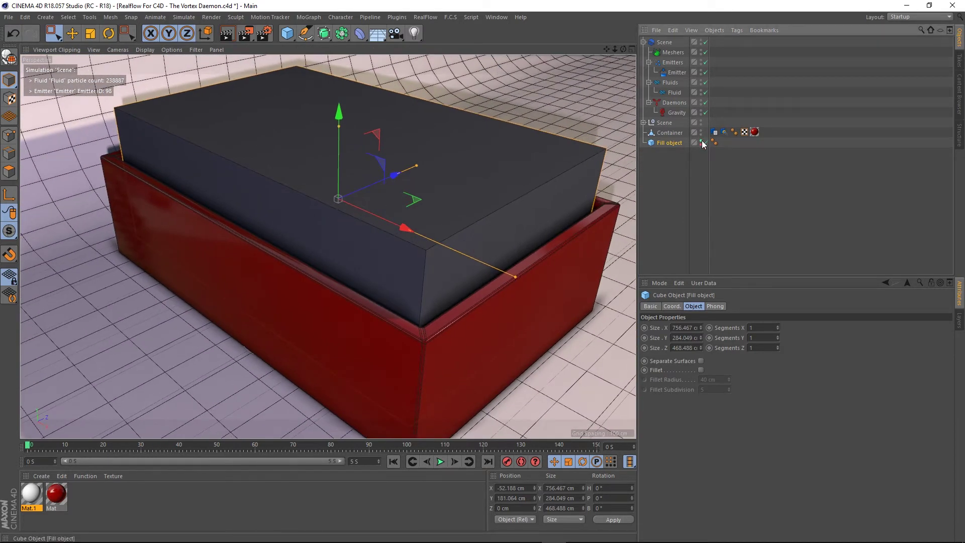
click(701, 141)
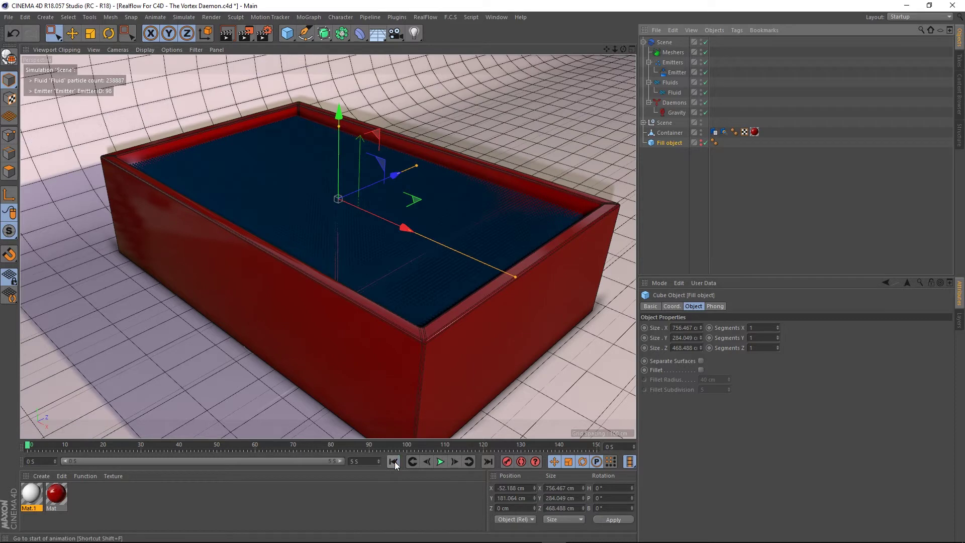
Play the simulation with the raised Fill object and examine the fluid surface and the area outside the container for escaped particles.
click(439, 462)
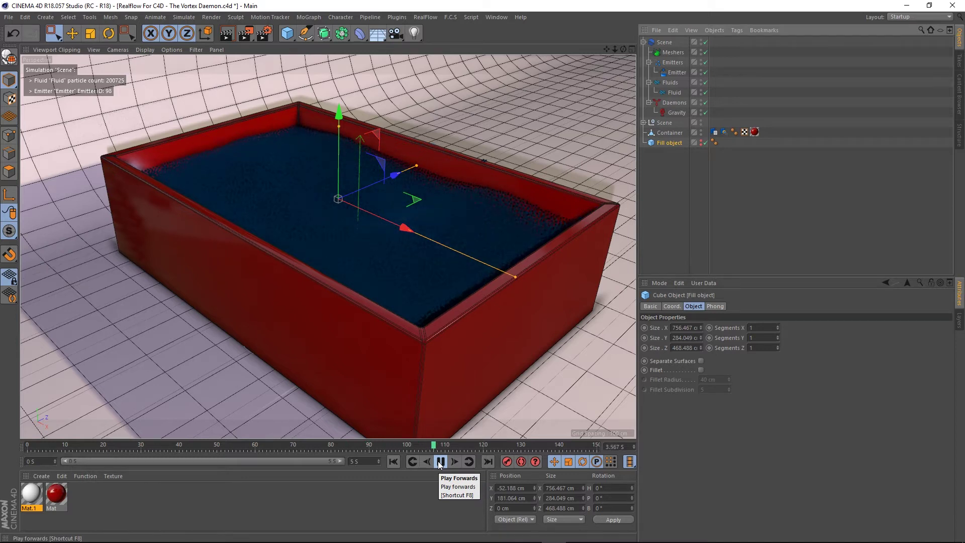
click(440, 464)
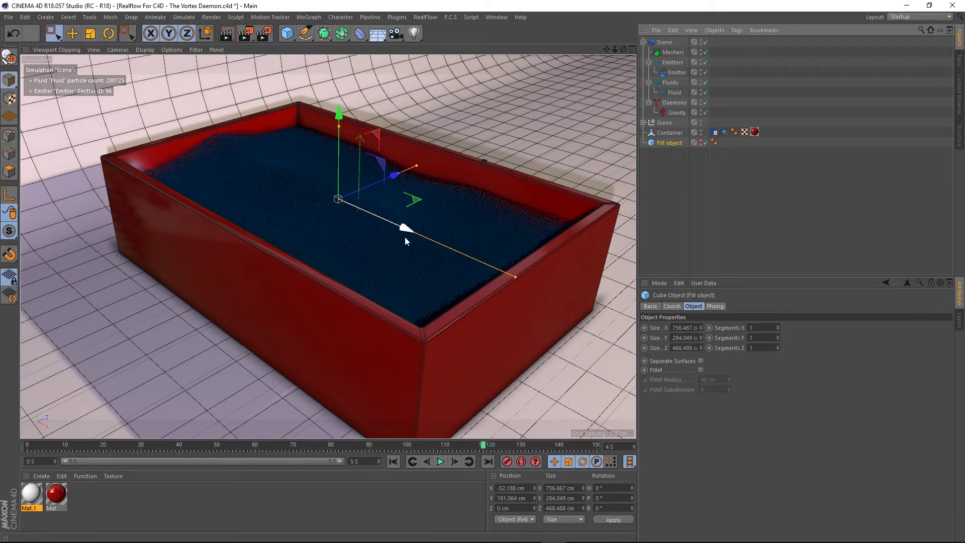
scroll(441, 279, down, 3)
alt+drag(439, 288, 414, 275)
scroll(415, 302, down, 3)
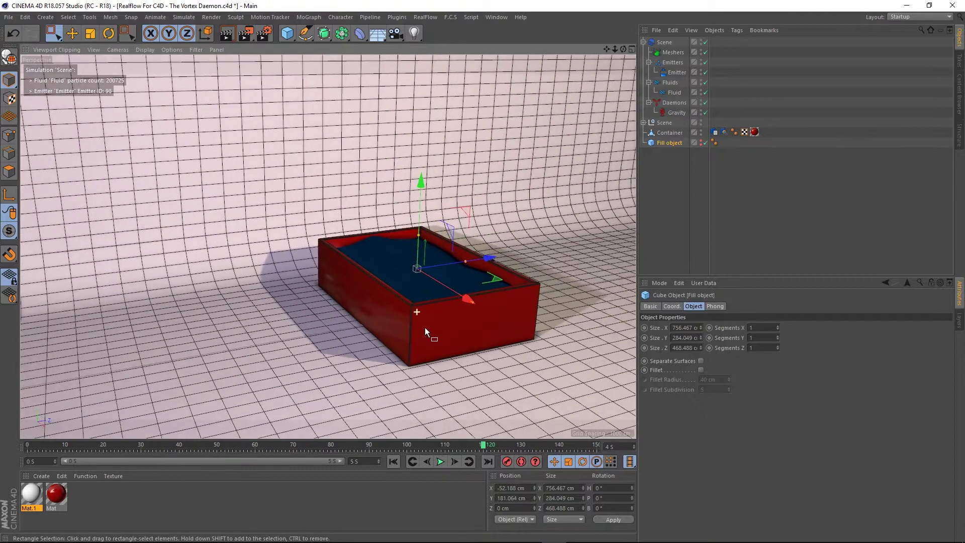
alt+drag(424, 327, 335, 83)
key(h)
alt+drag(442, 132, 405, 100)
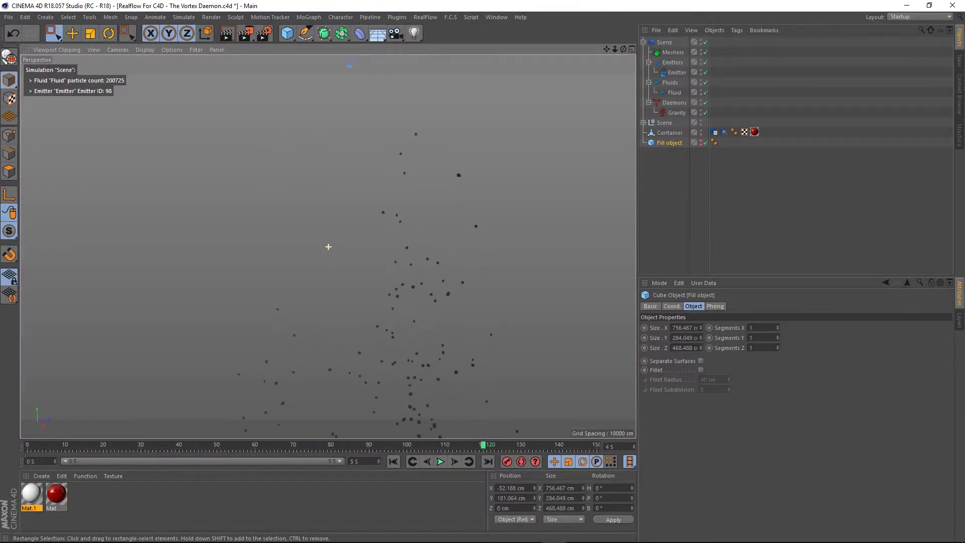
alt+drag(328, 247, 322, 206)
alt+drag(408, 73, 400, 354)
scroll(416, 351, up, 3)
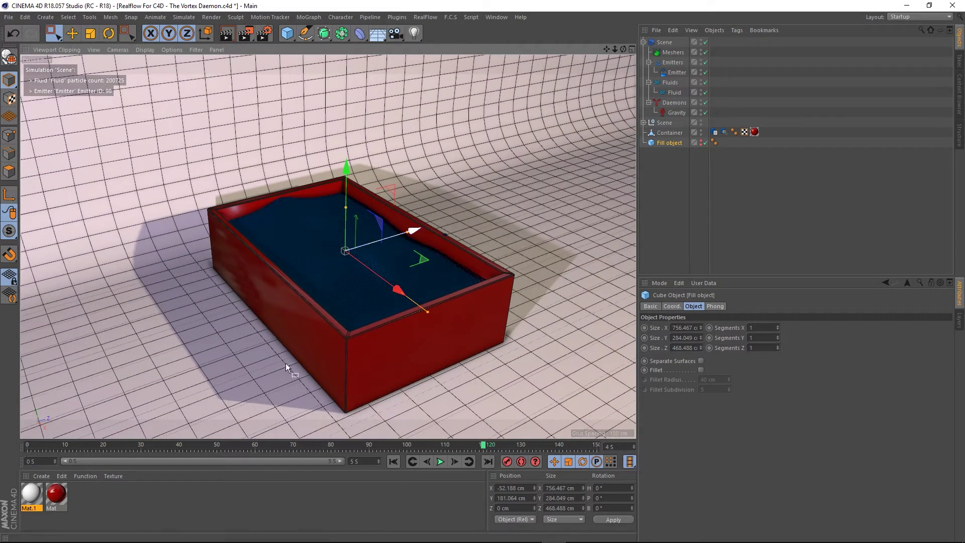
Add a k Volume daemon to the RealFlow scene.
click(397, 18)
mouse_move(416, 15)
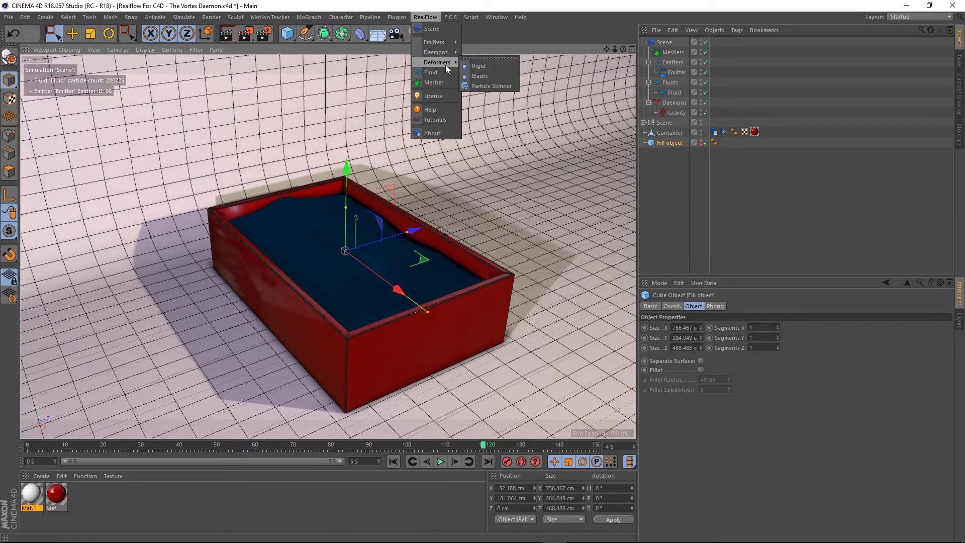
mouse_move(448, 53)
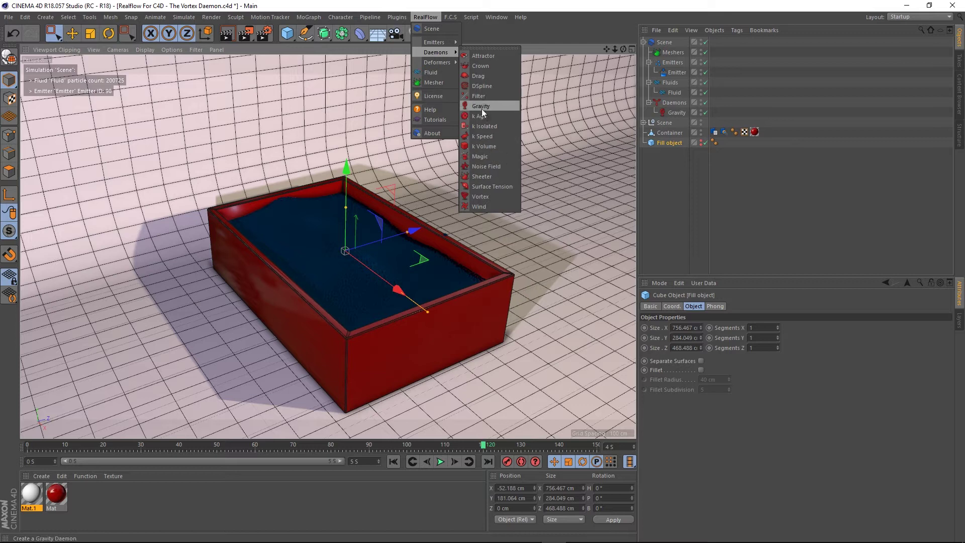
click(484, 145)
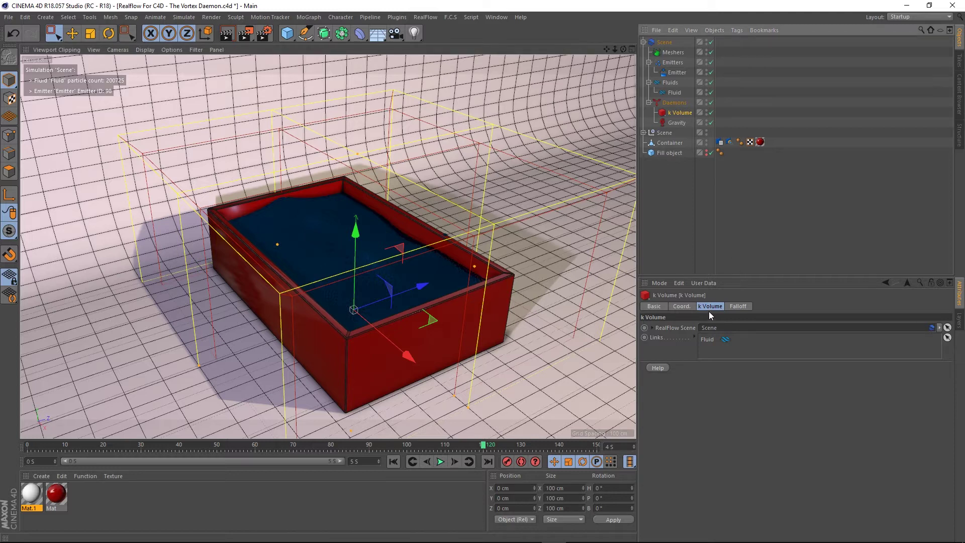
Keep Box as the k Volume daemon's falloff shape and set its Falloff to 0 %.
click(736, 307)
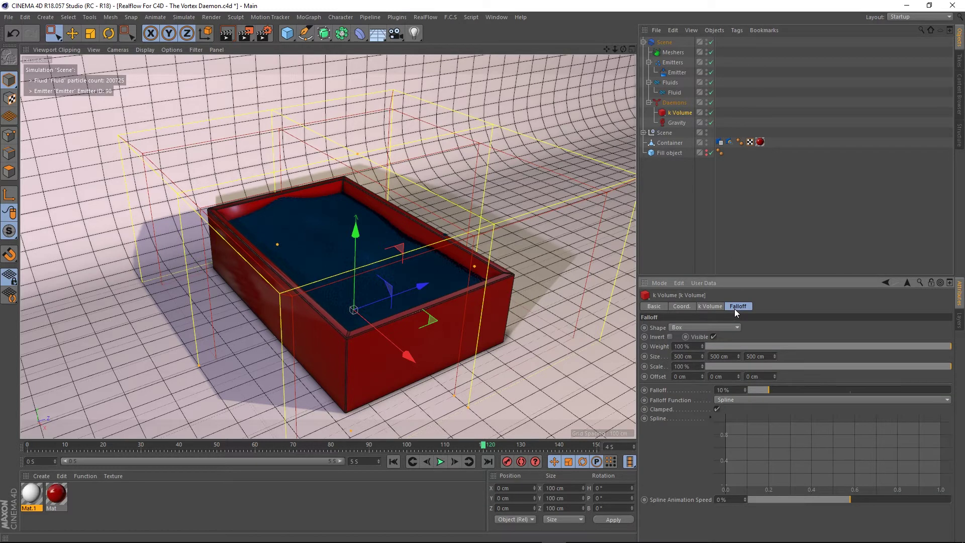
click(679, 327)
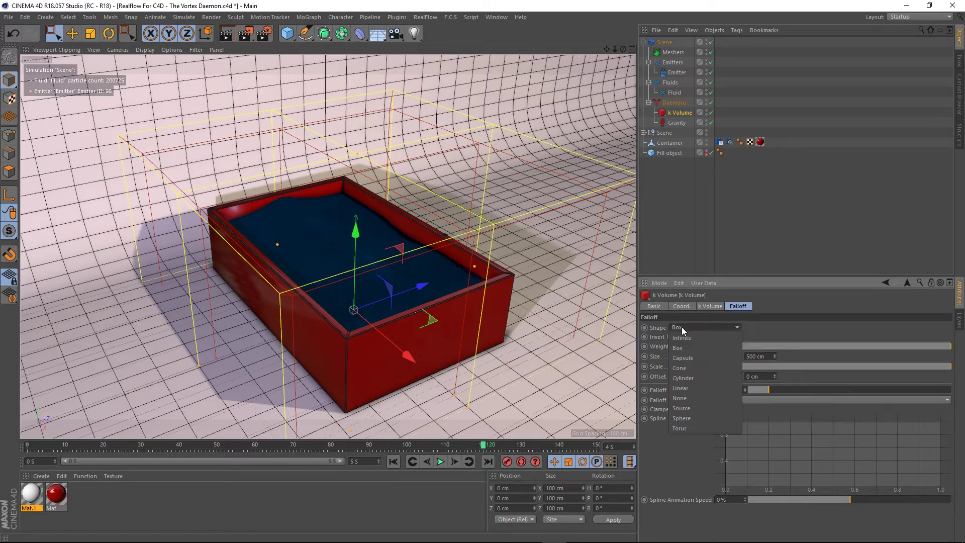
click(681, 348)
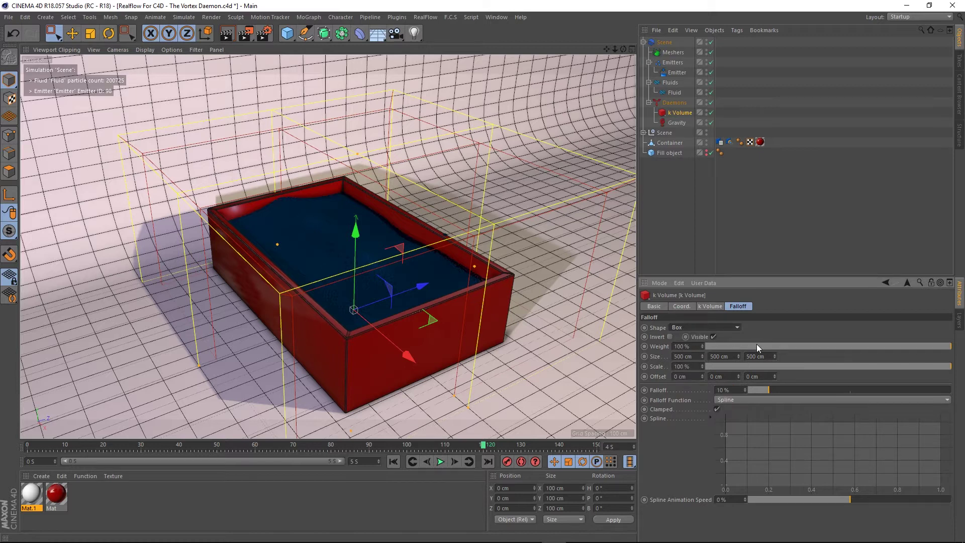
drag(769, 393, 638, 391)
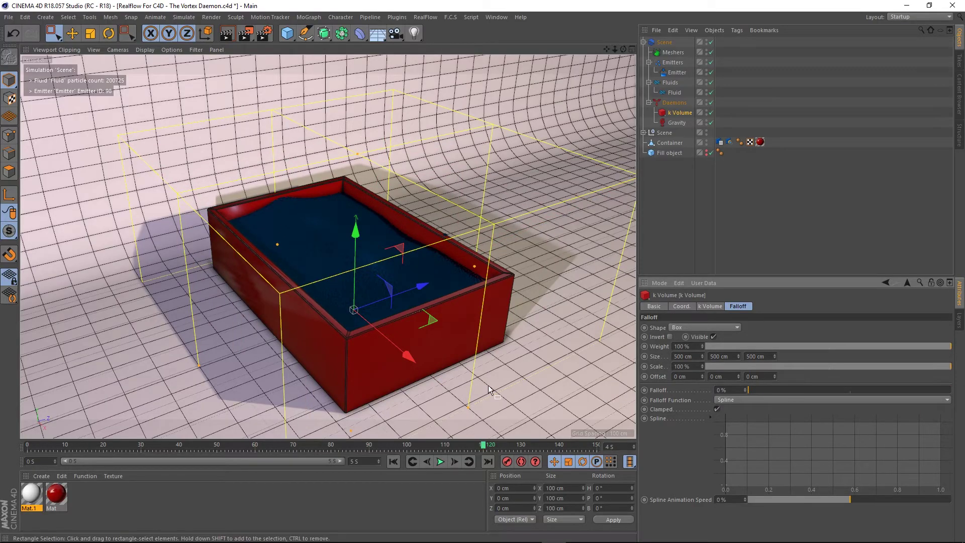
In the Front view, shrink the k Volume box to about 231 cm high and centre it at about X -49 cm, Y 198 cm.
scroll(248, 258, down, 2)
scroll(248, 259, down, 3)
alt+drag(365, 300, 481, 297)
middle_click(483, 299)
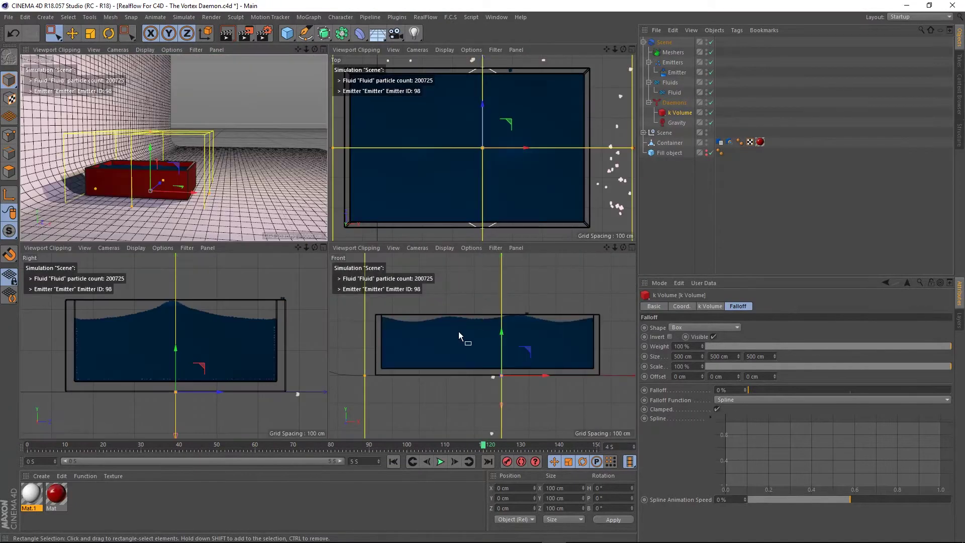
middle_click(459, 331)
scroll(459, 333, down, 3)
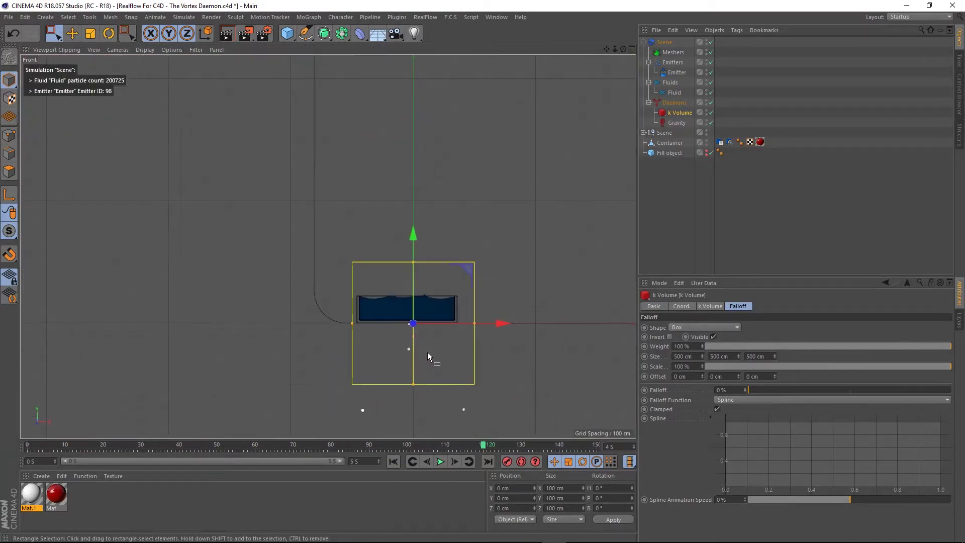
scroll(427, 353, up, 3)
drag(403, 417, 400, 351)
drag(403, 205, 403, 158)
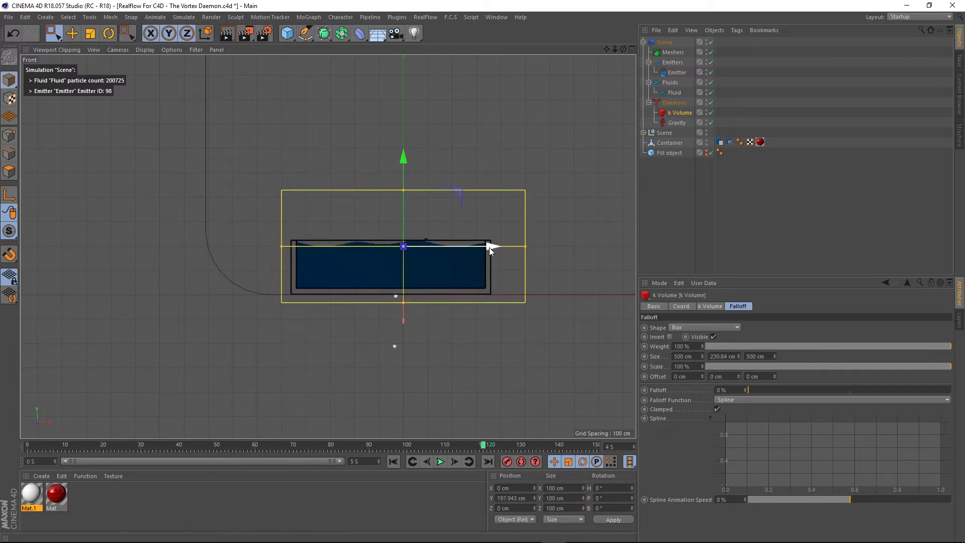
drag(490, 247, 479, 250)
In the Right view, narrow the k Volume box to about 294 cm deep so it closely surrounds the container.
middle_click(453, 265)
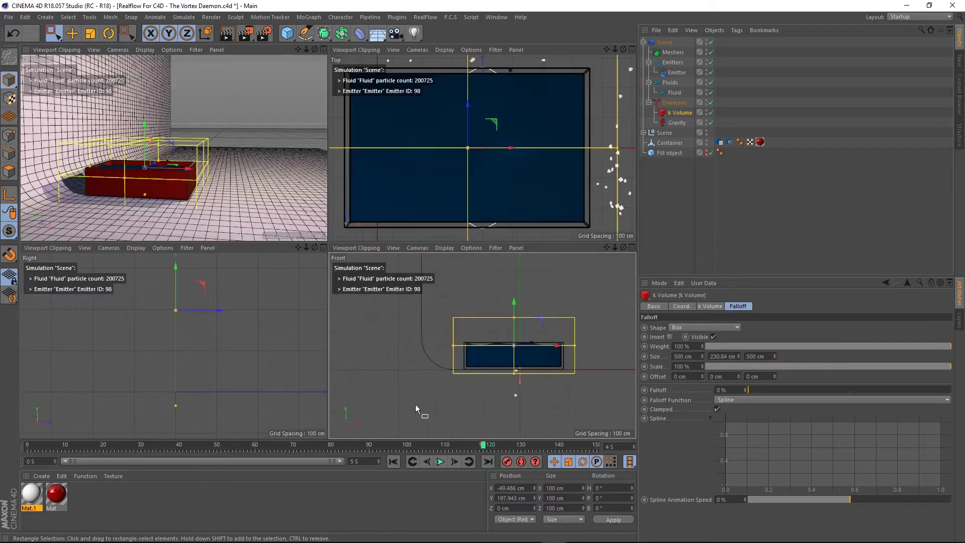
middle_click(210, 342)
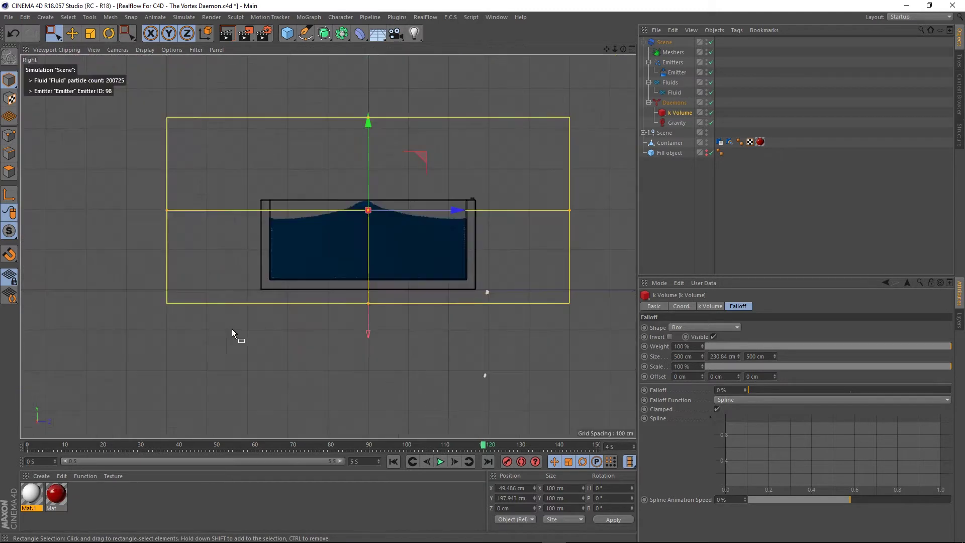
drag(568, 210, 486, 215)
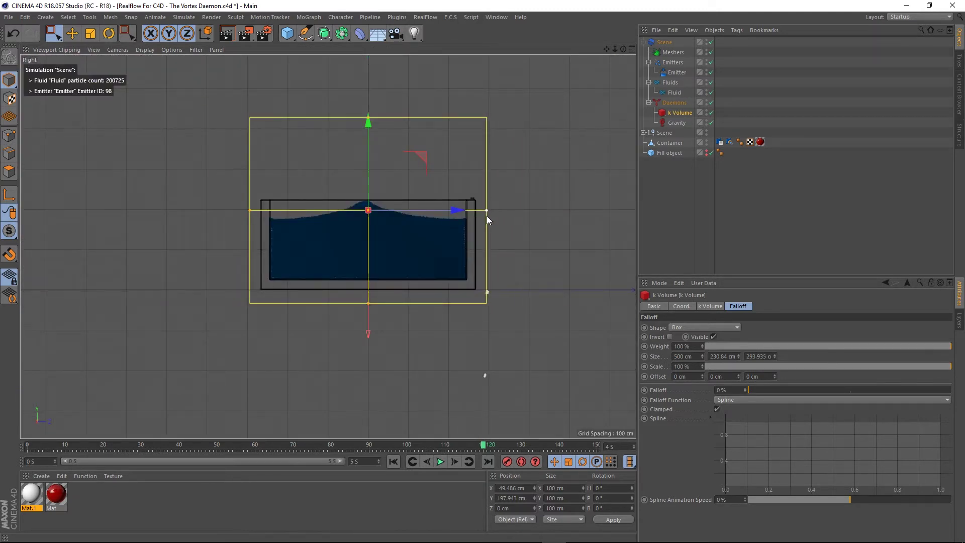
middle_click(408, 237)
Play the simulation from the start in the Perspective view and examine whether stray particles are removed at the k Volume boundary.
middle_click(316, 228)
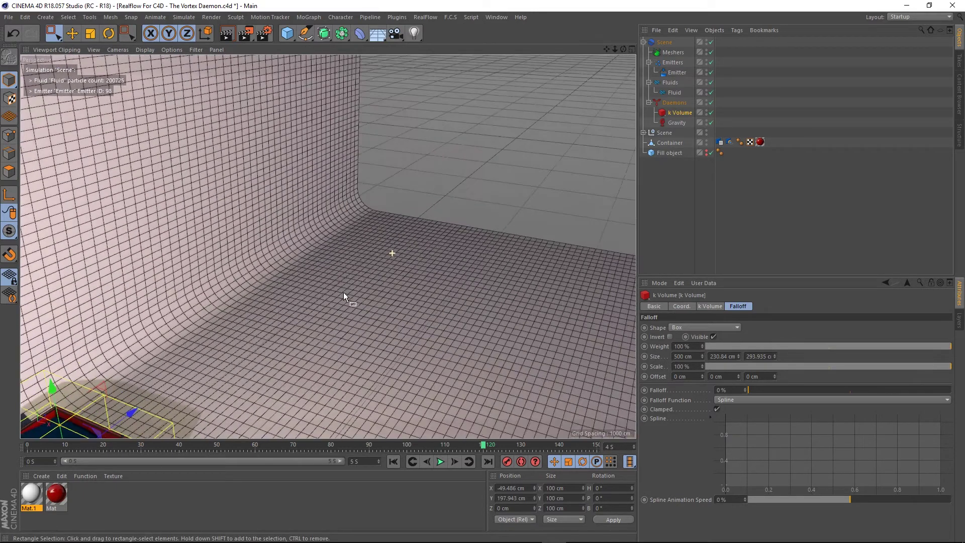
scroll(339, 292, down, 5)
alt+middle_drag(206, 382, 362, 286)
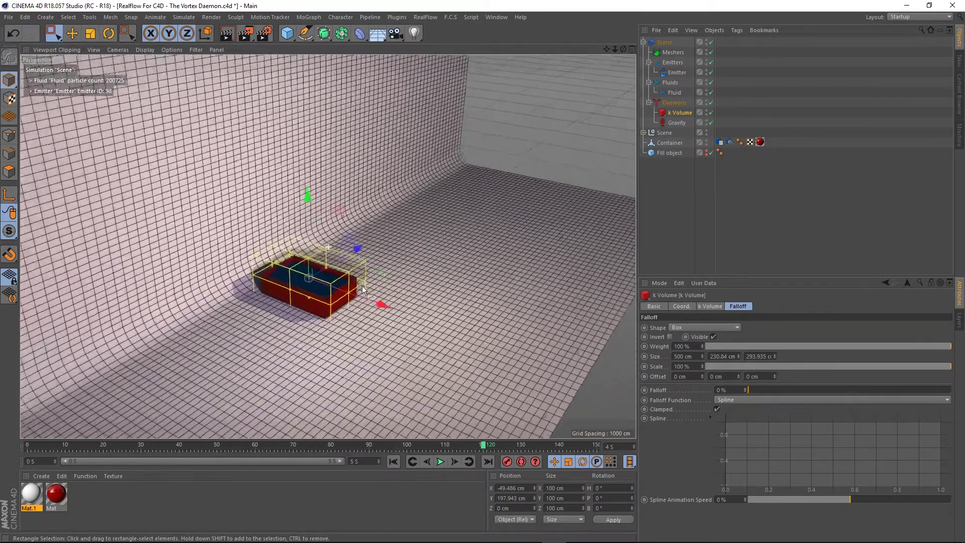
scroll(330, 300, up, 8)
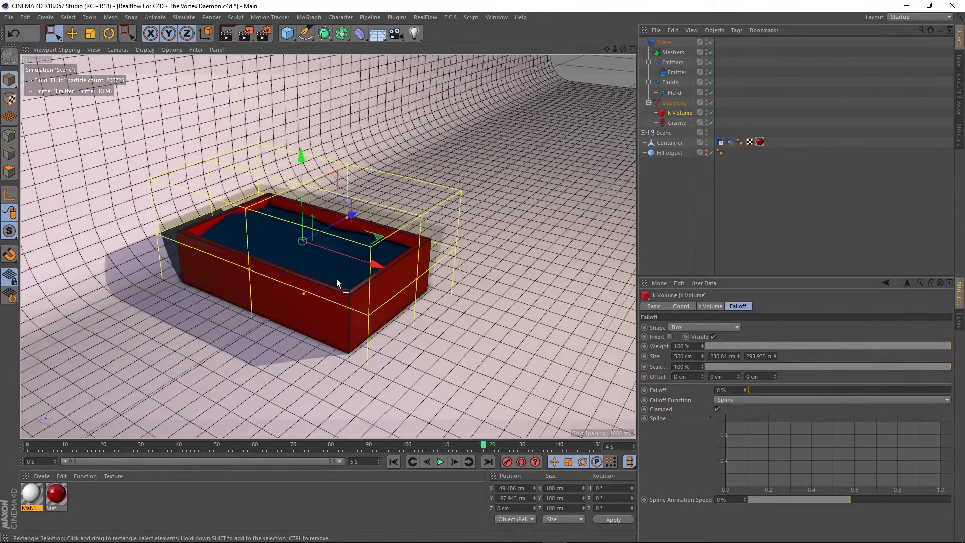
alt+drag(336, 279, 296, 280)
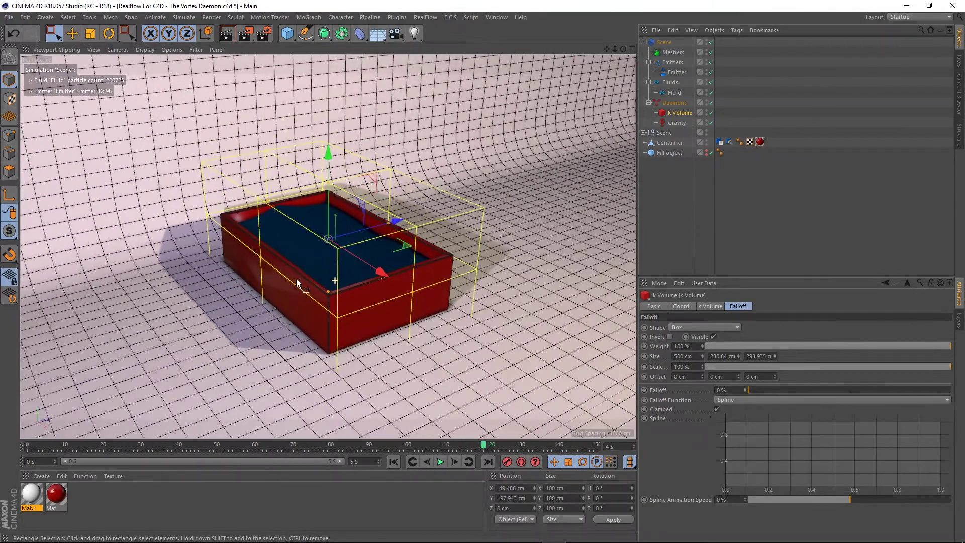
click(393, 461)
click(441, 461)
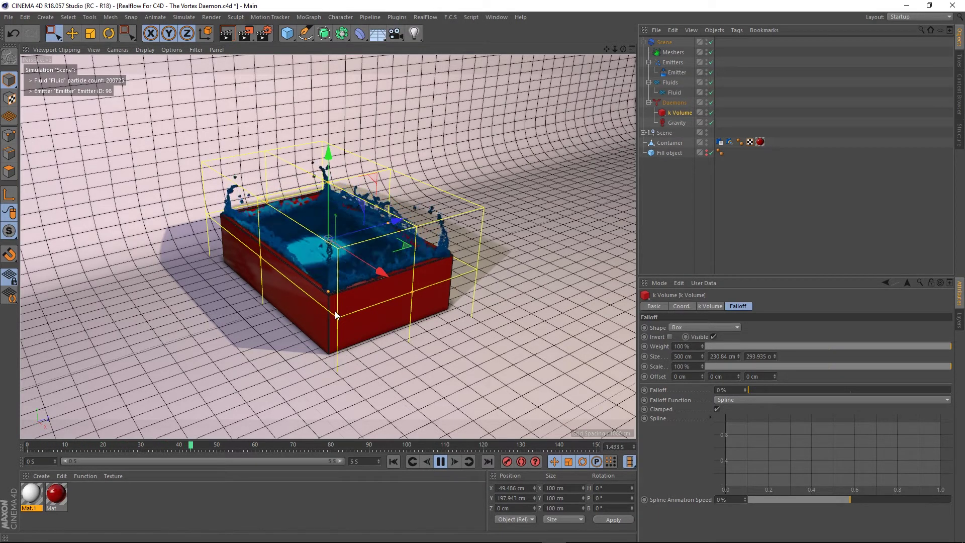
alt+drag(359, 322, 354, 176)
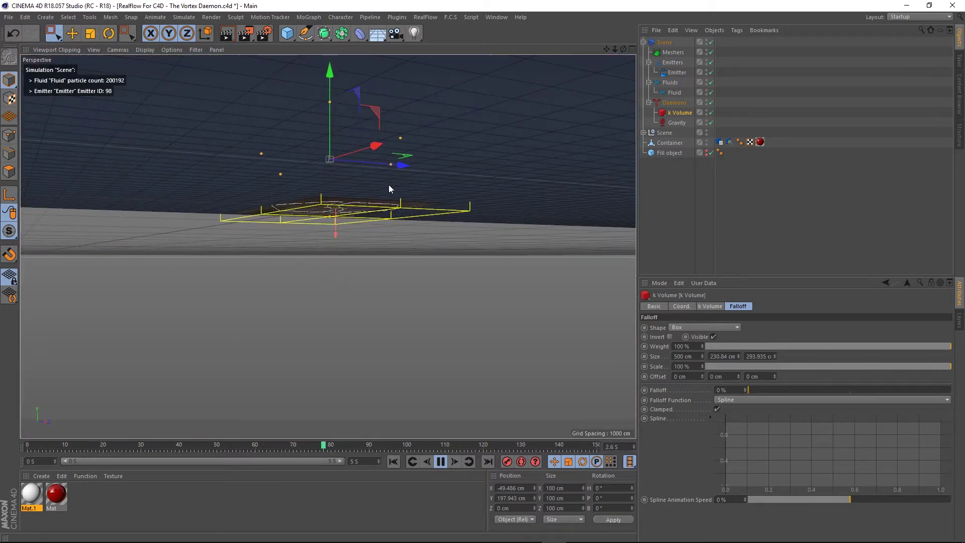
mouse_move(473, 102)
alt+mouse_down()
mouse_move(471, 429)
mouse_move(467, 104)
alt+mouse_up()
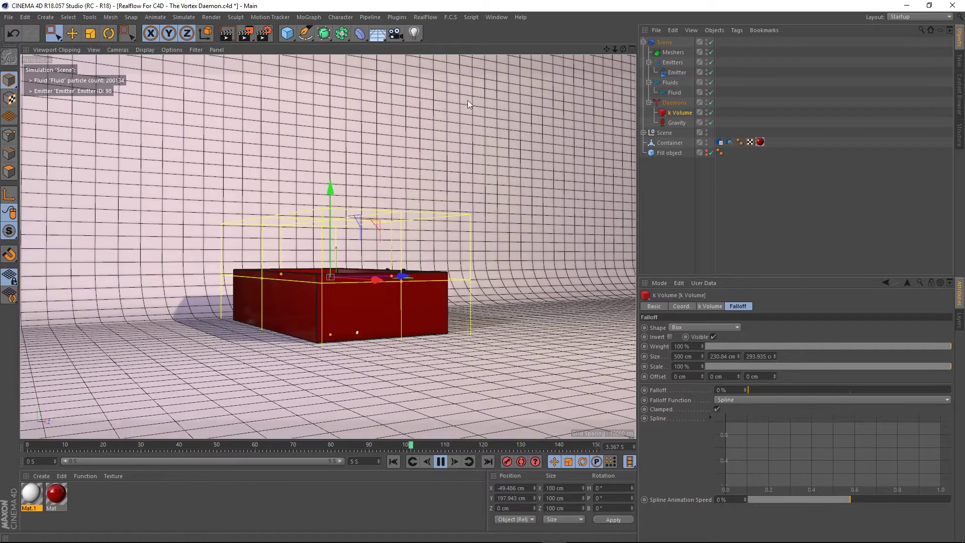
Hide the k Volume daemon in the viewport and rewind the stopped simulation to the first frame.
click(706, 111)
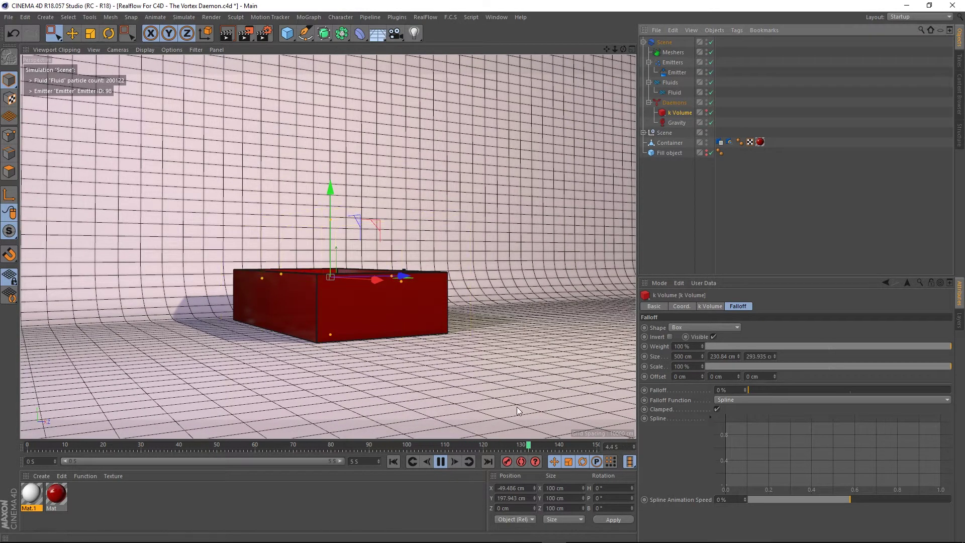
click(437, 460)
click(392, 460)
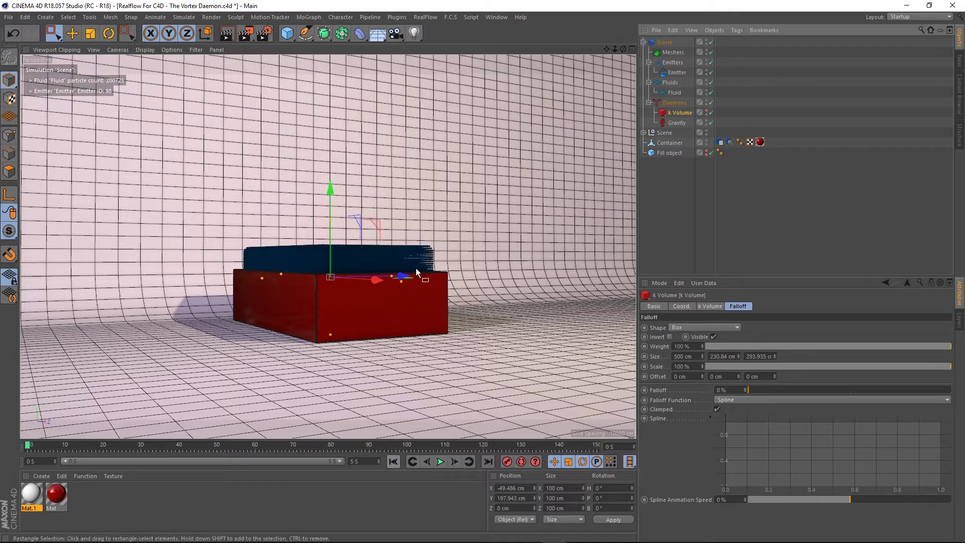
Frame the fluid-filled container from above in the Perspective view and save the project.
mouse_move(415, 267)
alt+mouse_down()
mouse_move(432, 270)
mouse_move(366, 224)
mouse_move(395, 330)
mouse_move(383, 304)
alt+mouse_up()
mouse_move(382, 305)
alt+middle_down()
mouse_move(375, 307)
mouse_move(383, 305)
alt+middle_up()
scroll(367, 302, up, 2)
alt+drag(383, 305, 388, 320)
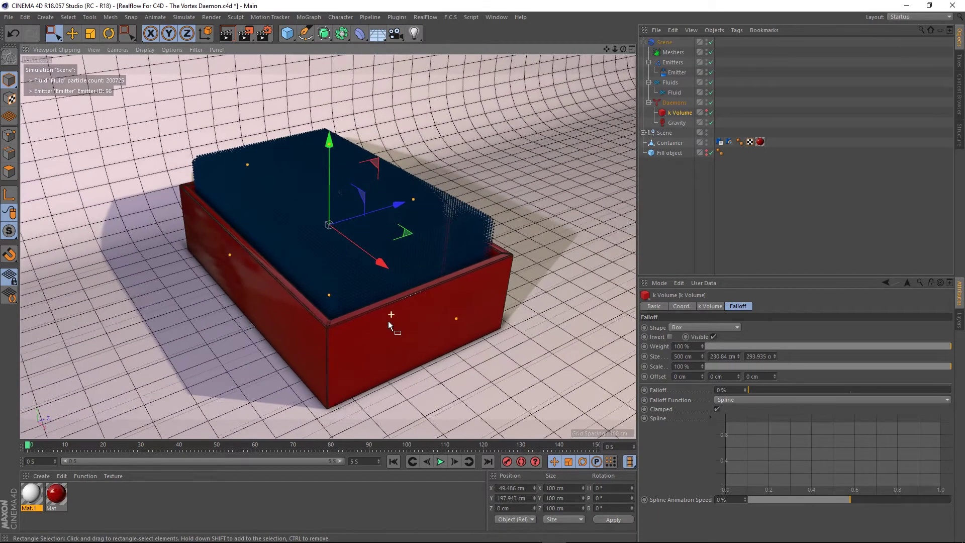
click(6, 20)
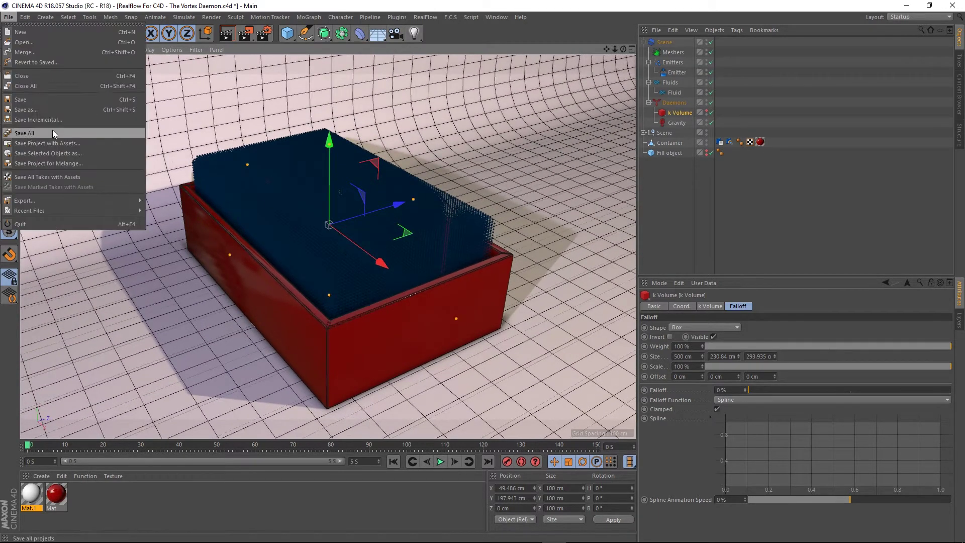
click(40, 100)
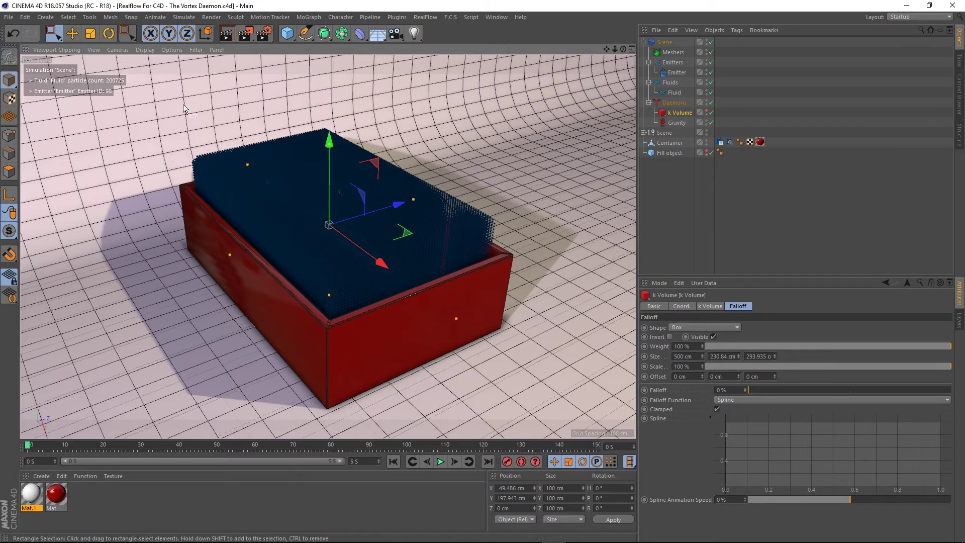
Review the RealFlow Scene object's Solver, Cache and Display settings.
click(665, 43)
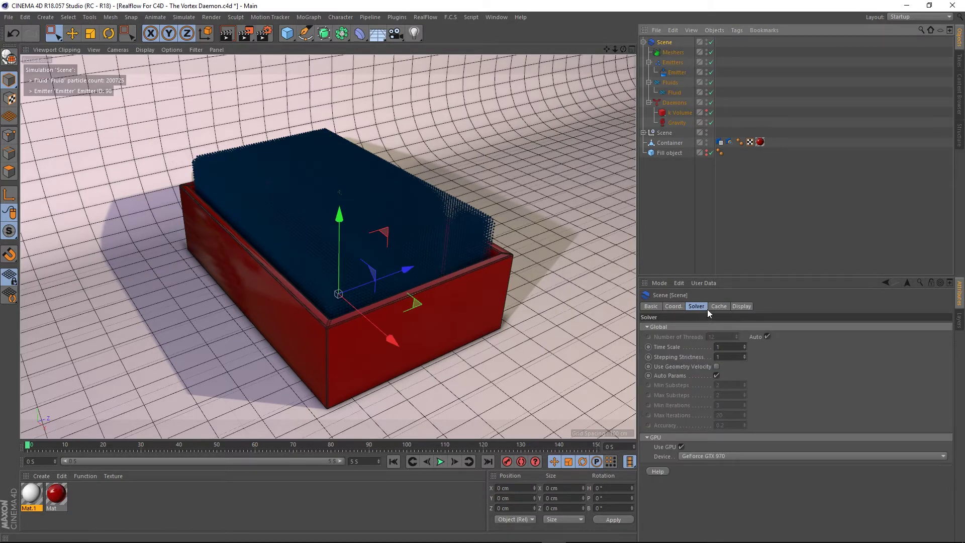
click(682, 305)
click(693, 306)
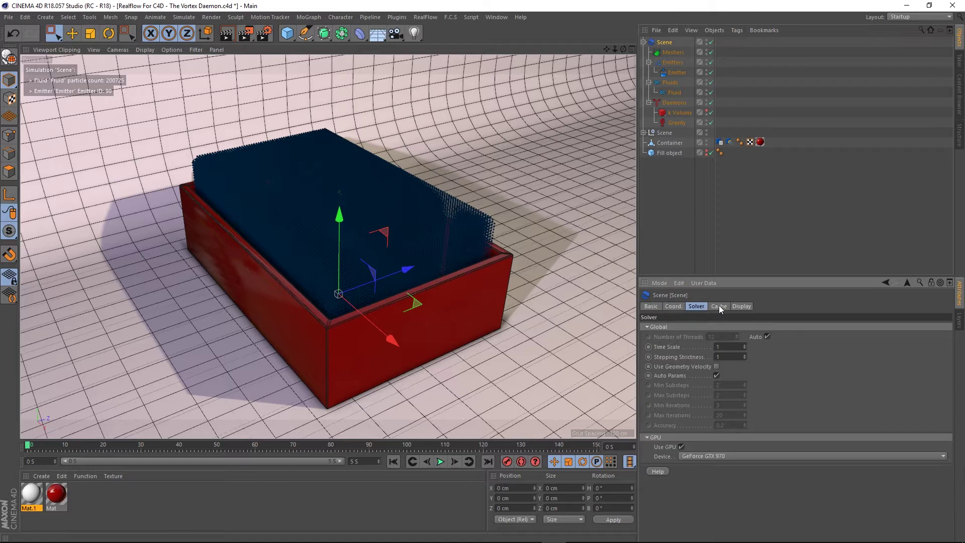
click(722, 306)
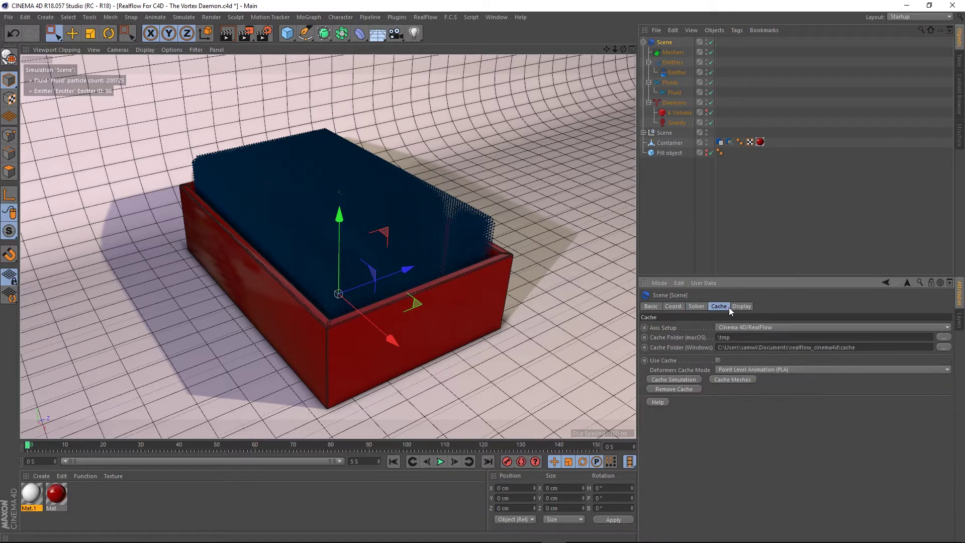
click(739, 305)
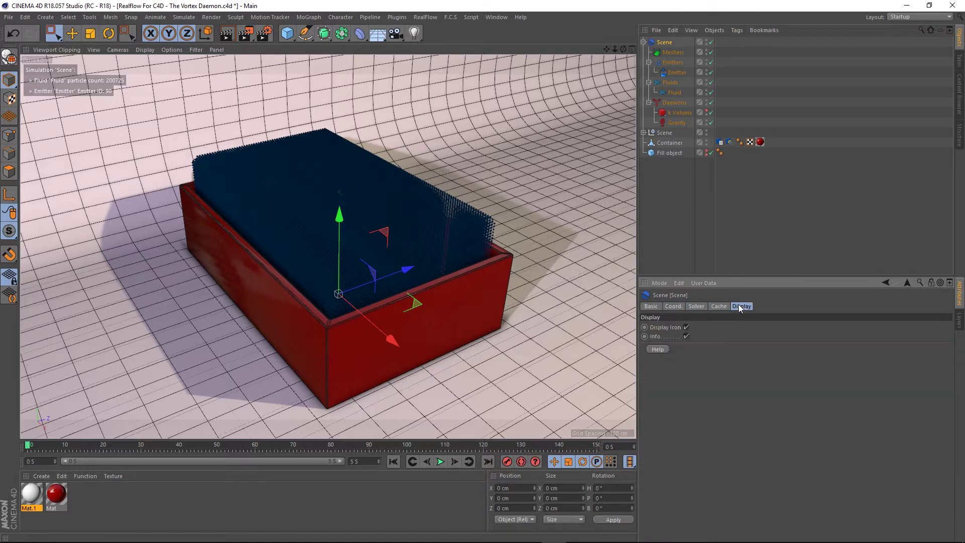
click(718, 306)
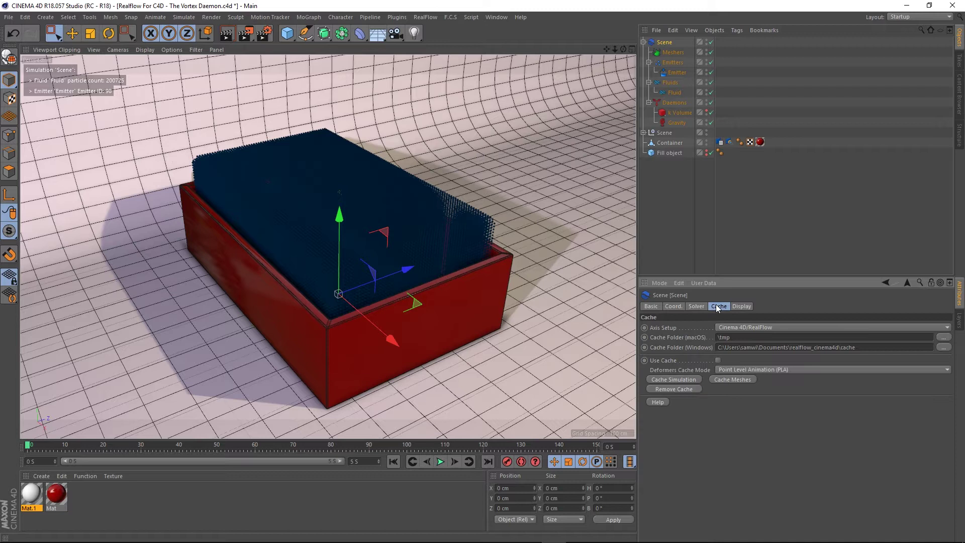
Select the Fluid object and extend the timeline and its preview range to 10 seconds.
click(673, 93)
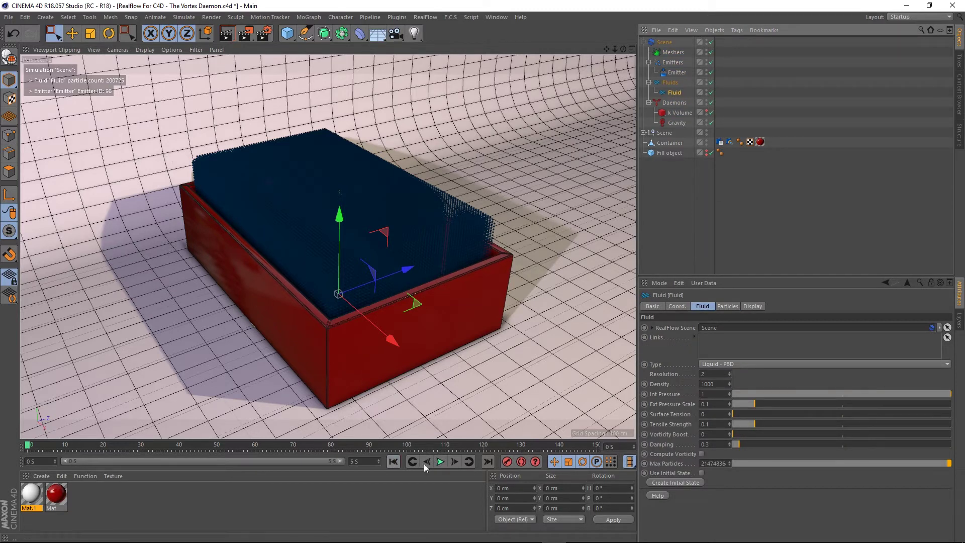
drag(364, 462, 245, 465)
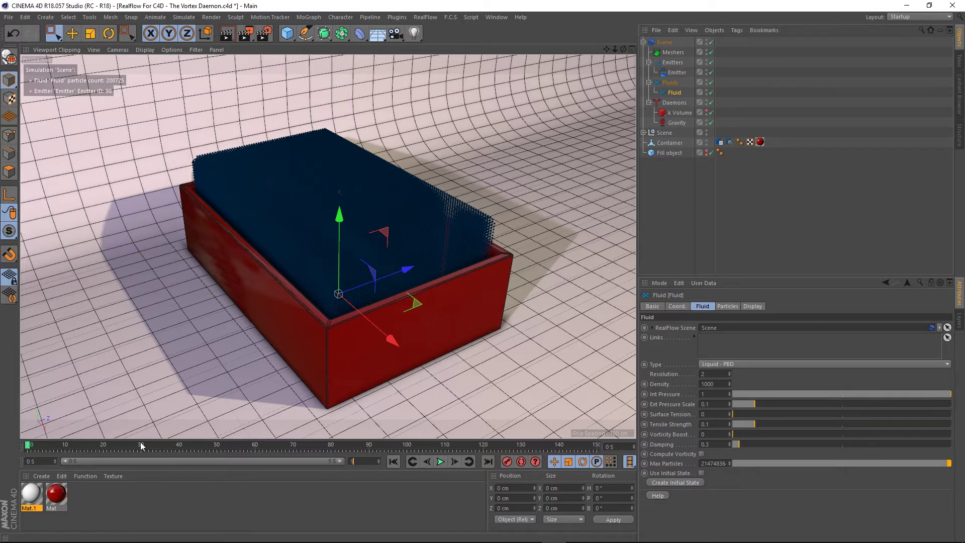
key(Return)
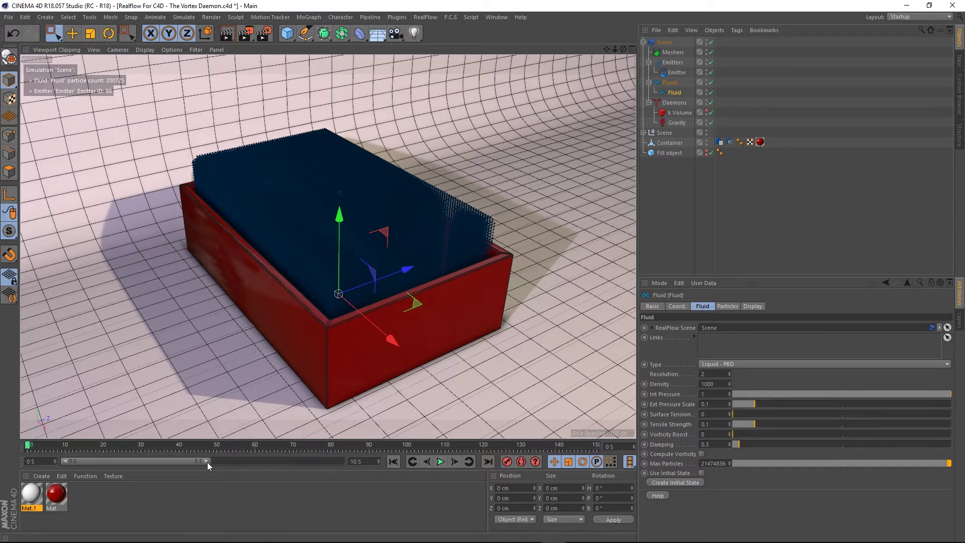
drag(207, 461, 499, 481)
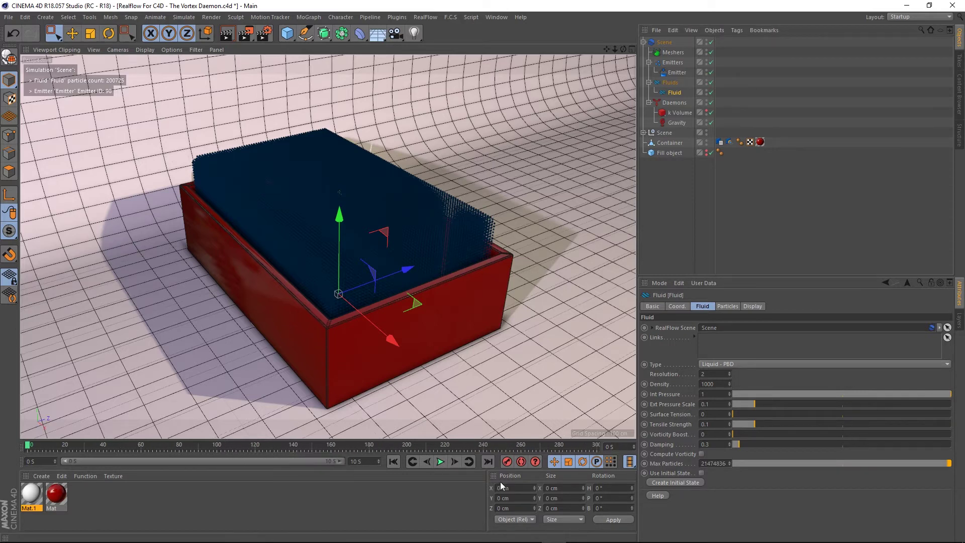
Simulate until the fluid settles, around frame 233, create the Fluid's initial state with Use Initial State enabled, and check it from the first frame.
click(440, 461)
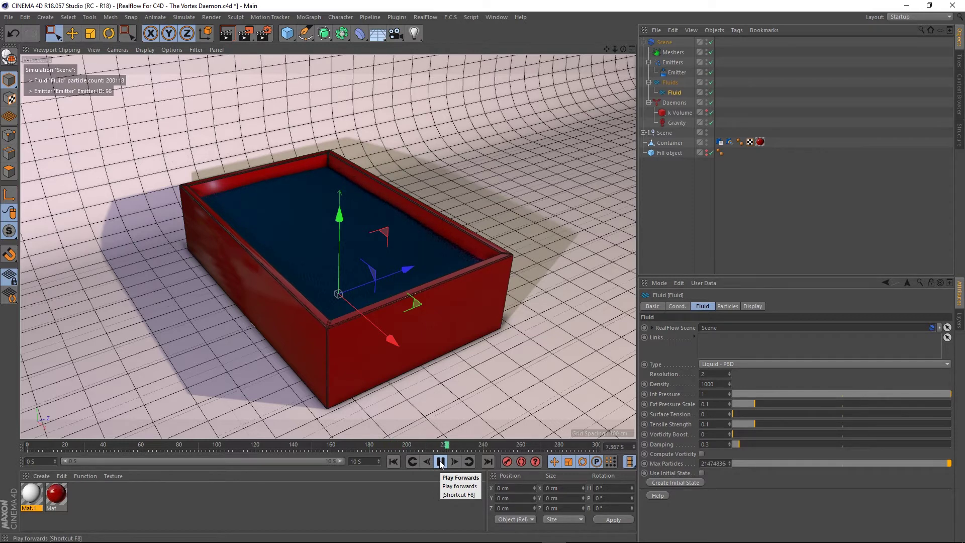
click(440, 462)
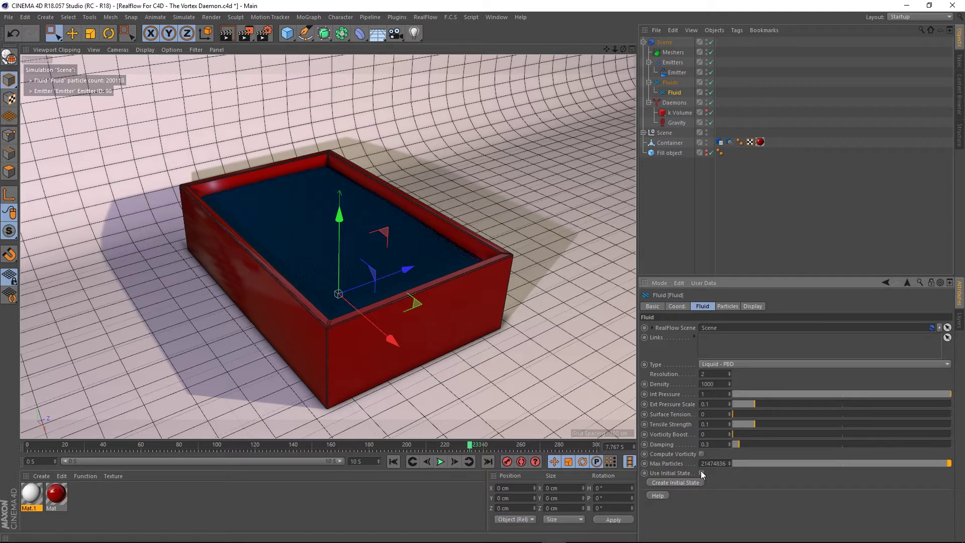
click(394, 462)
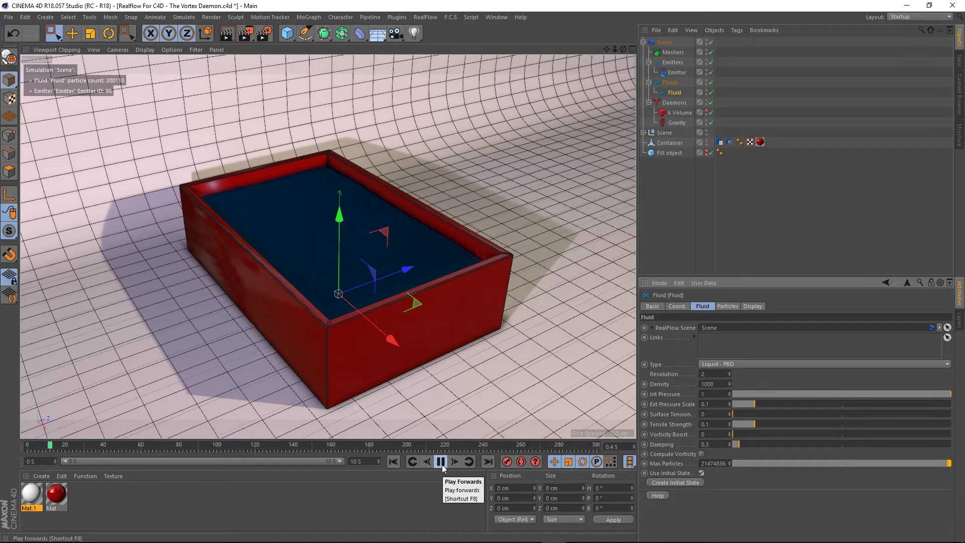
click(441, 465)
click(391, 461)
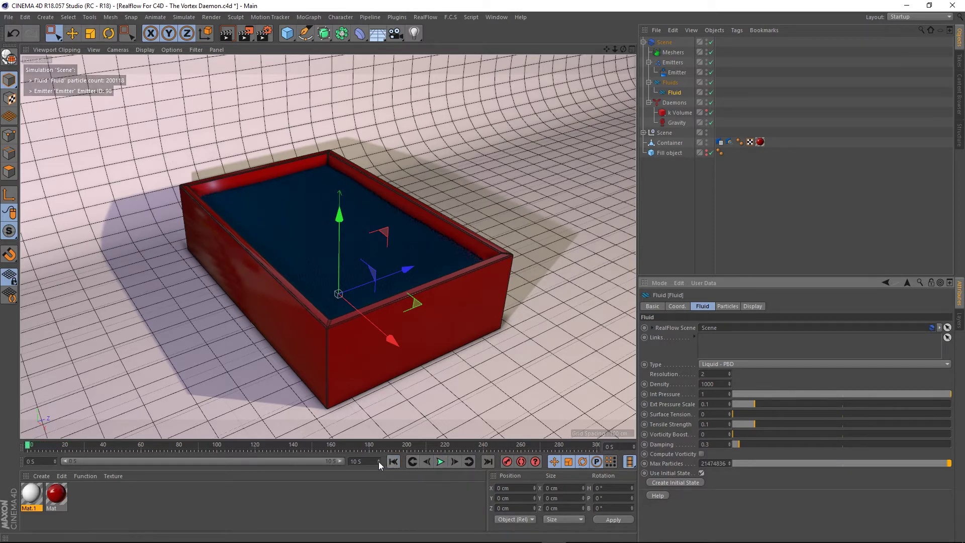
Set the timeline's end time back to 5 seconds.
double_click(358, 461)
text(5)
key(Return)
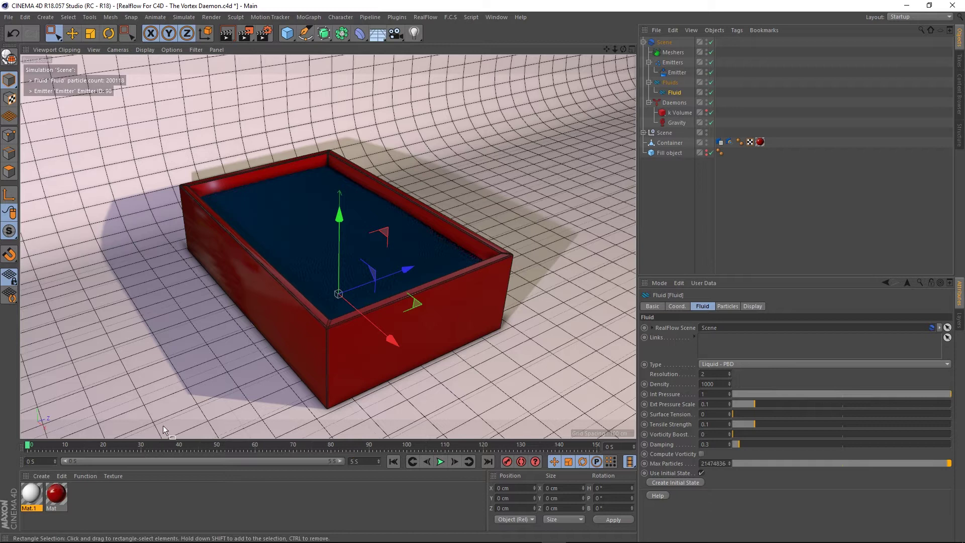
Hide the Container in the viewport and play the simulation to examine the settled fluid block on its own.
click(440, 463)
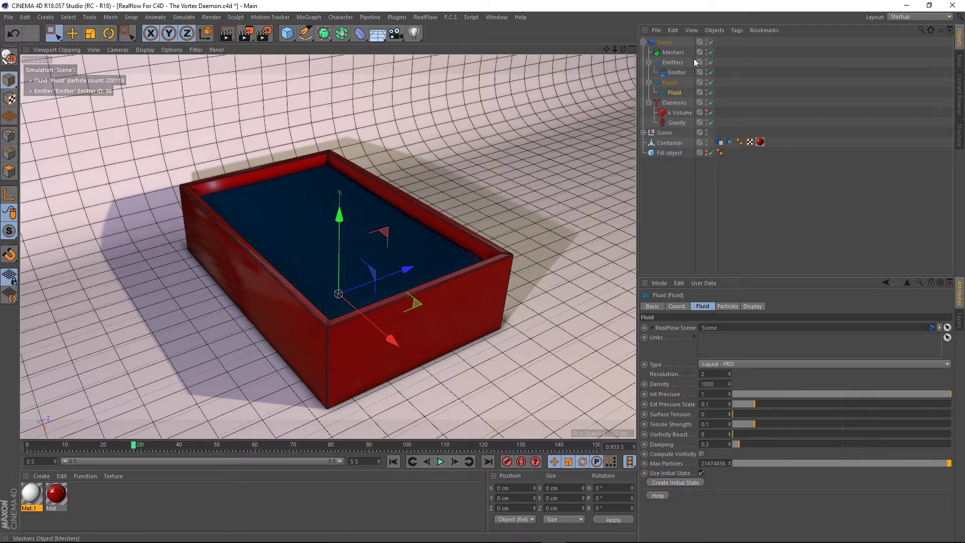
click(705, 141)
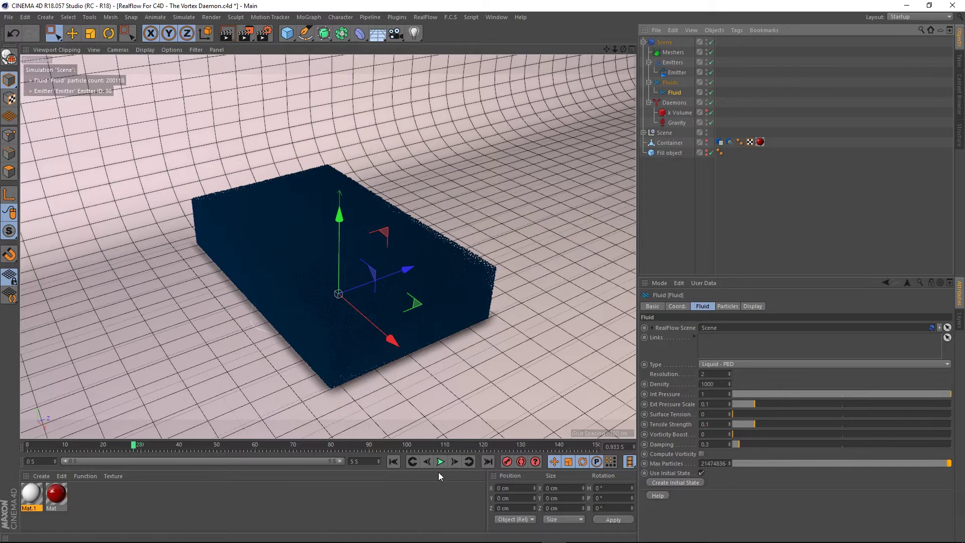
mouse_move(364, 323)
alt+mouse_down()
mouse_move(422, 288)
mouse_move(414, 285)
mouse_move(390, 303)
mouse_move(458, 273)
mouse_move(448, 299)
alt+mouse_up()
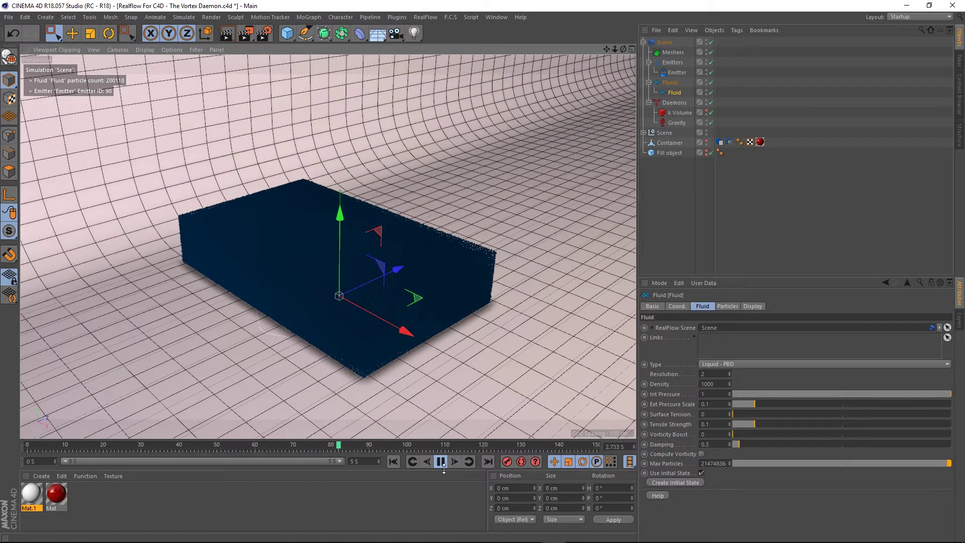
Return the simulation to the first frame, switch the viewport to Gouraud Shading and hide the grid.
click(441, 461)
click(393, 461)
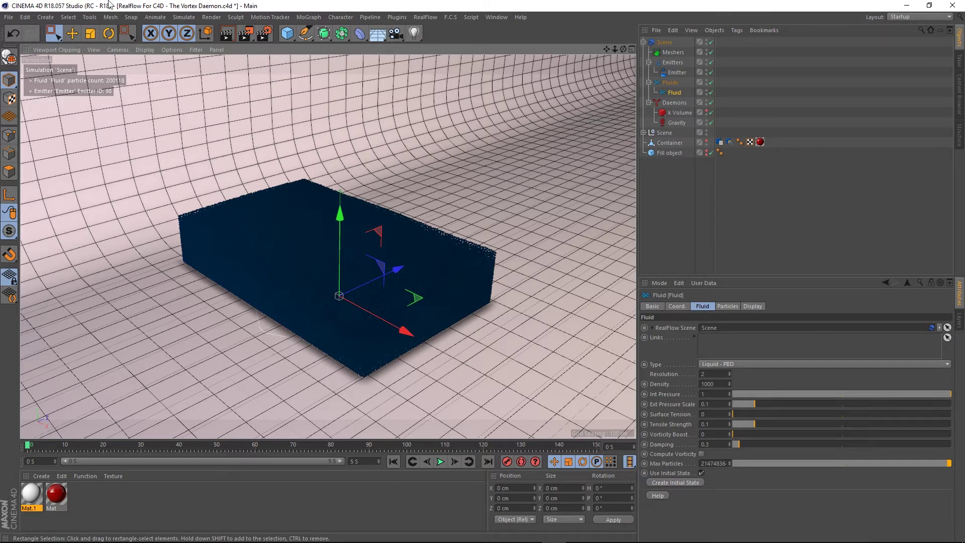
click(142, 49)
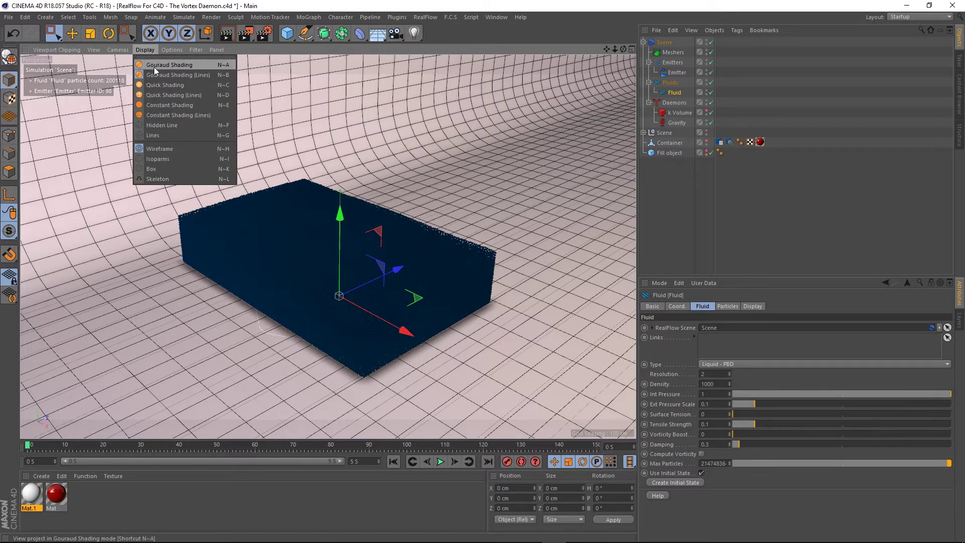
click(154, 68)
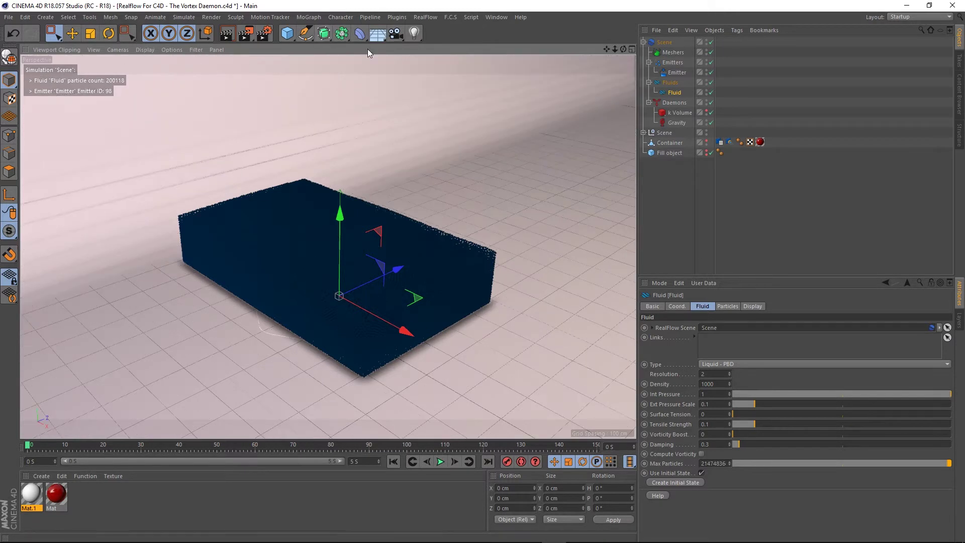
click(196, 49)
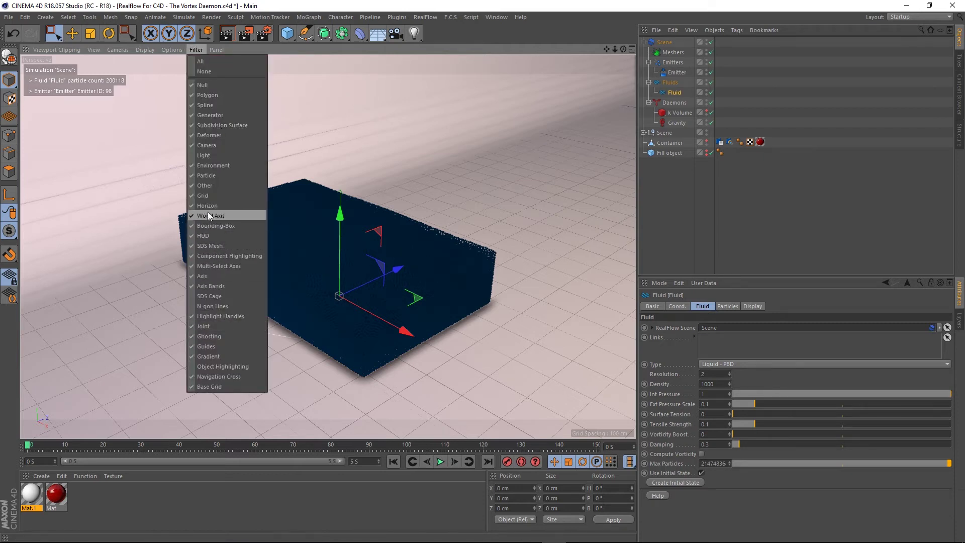
click(209, 197)
click(645, 203)
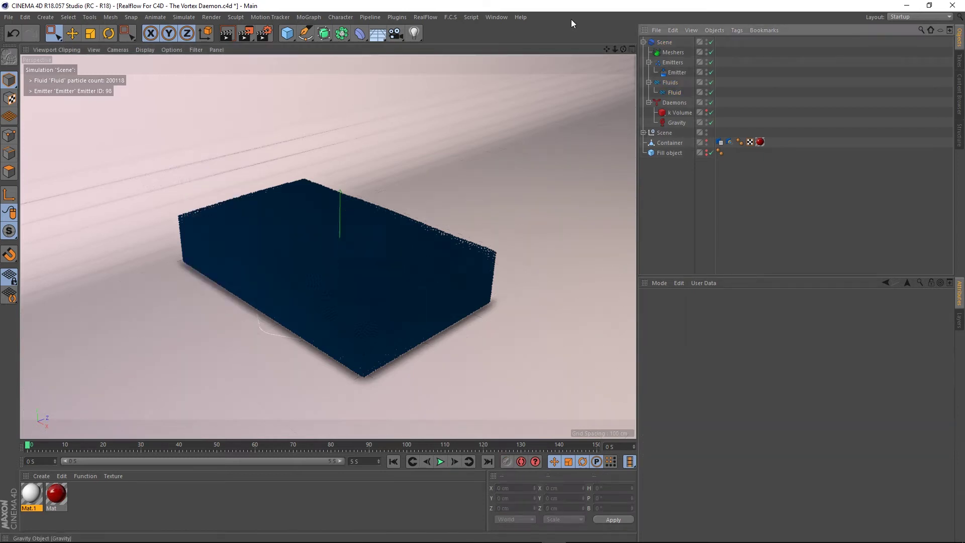
Add a RealFlow Vortex daemon to the simulation scene, keeping it at the world origin.
alt+drag(365, 177, 358, 254)
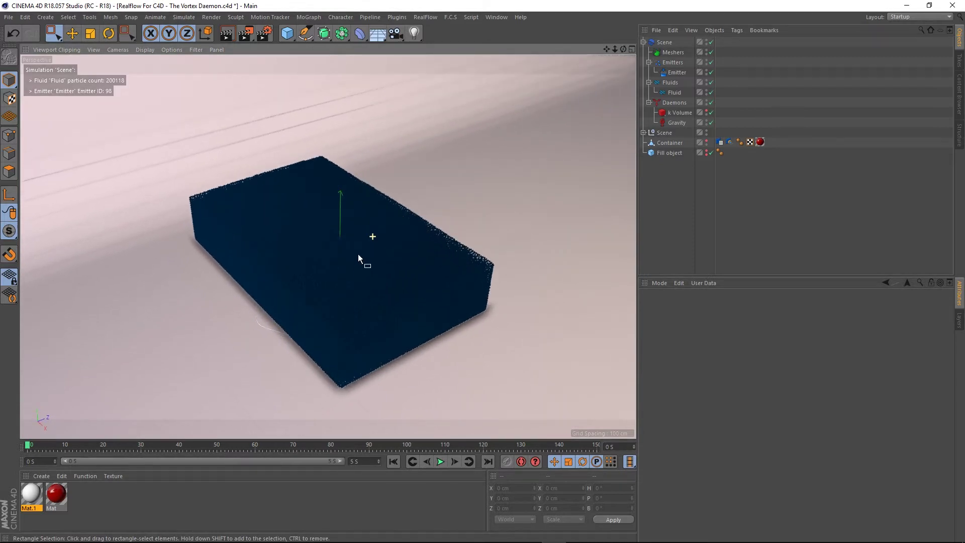
click(432, 17)
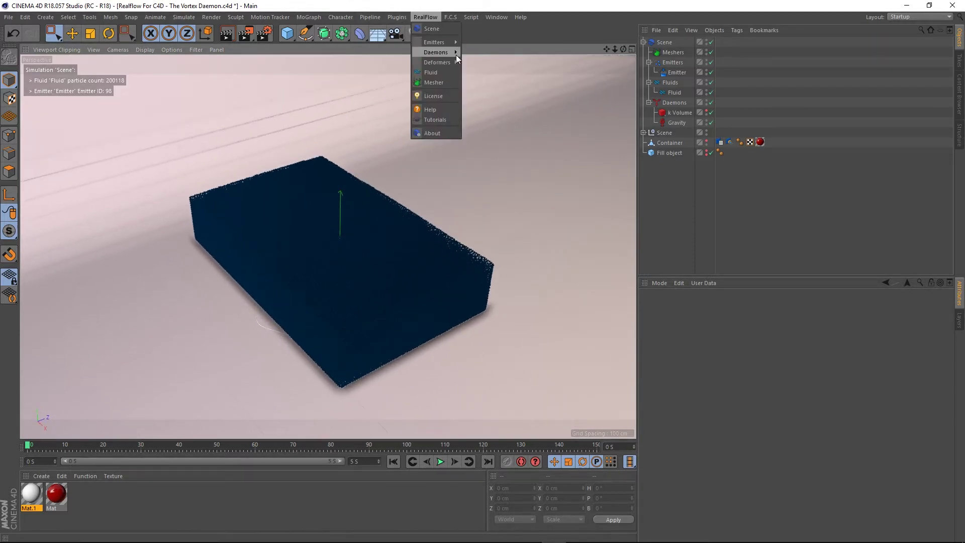
mouse_move(448, 53)
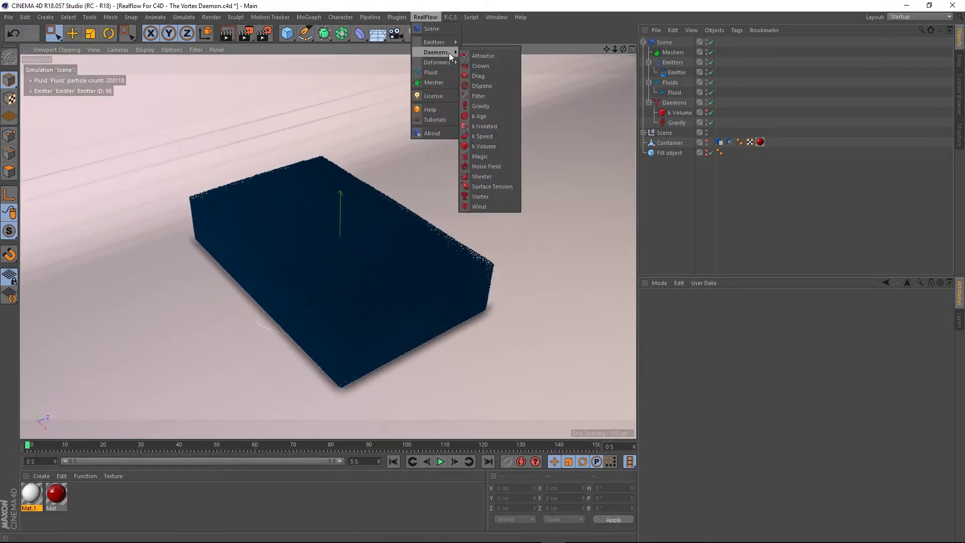
click(488, 196)
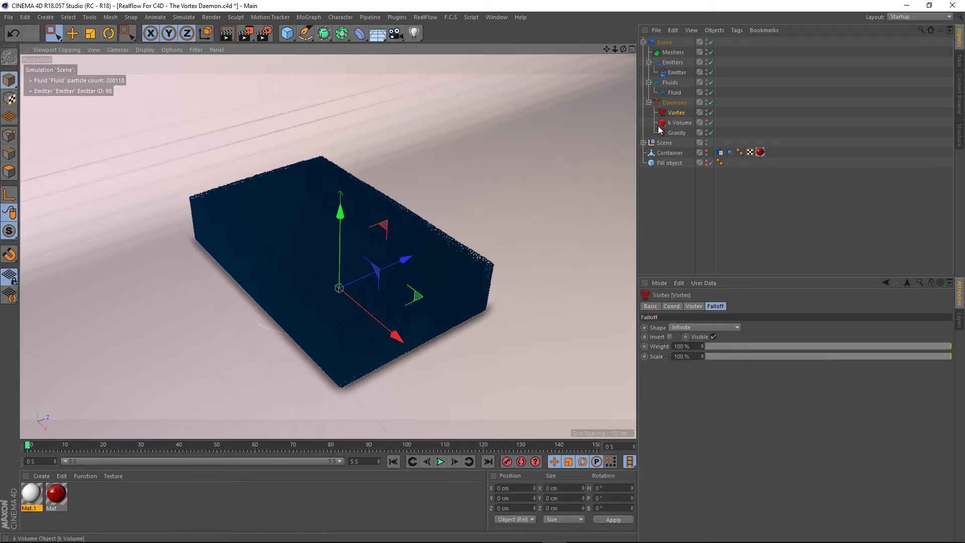
drag(341, 215, 349, 137)
key(ctrl+z)
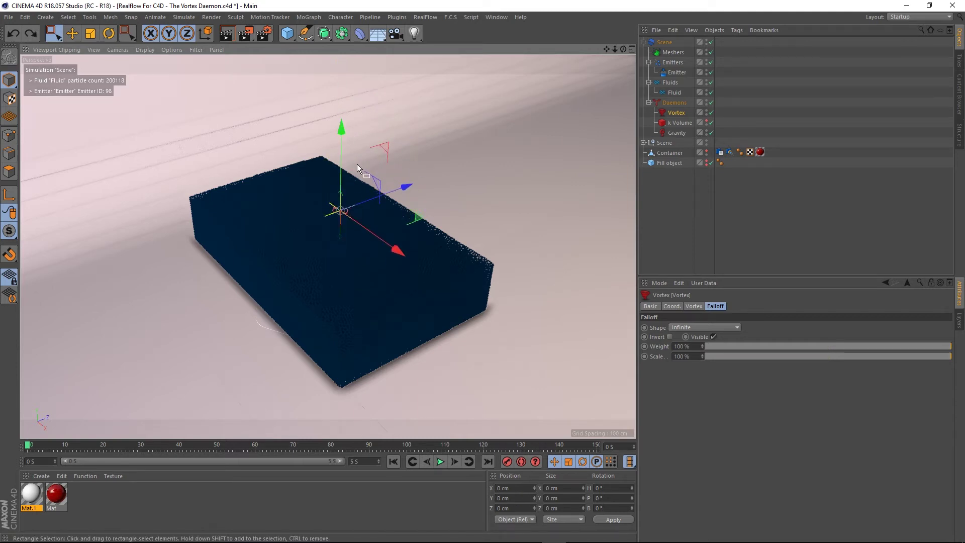
Play the simulation with the Vortex at its default settings and examine the fluid surface up close.
click(438, 461)
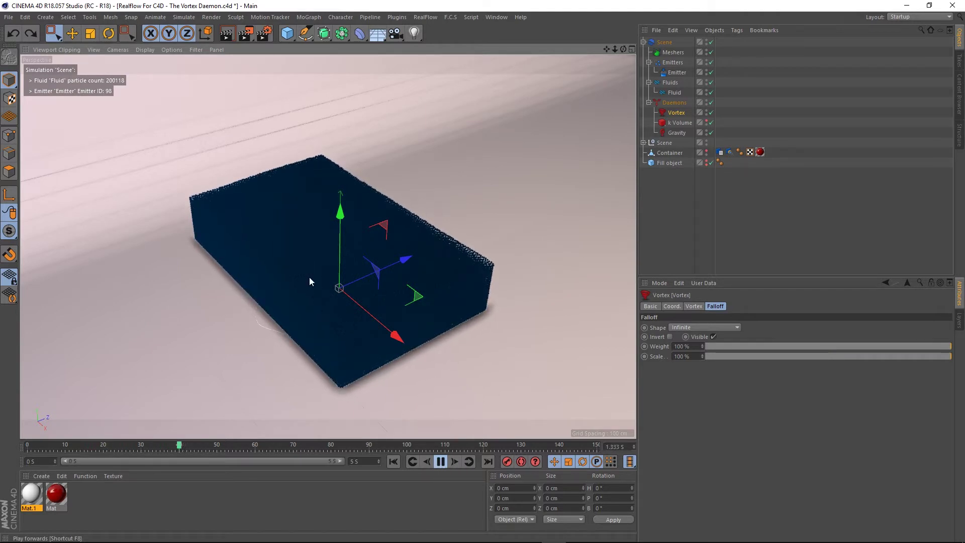
scroll(343, 261, up, 3)
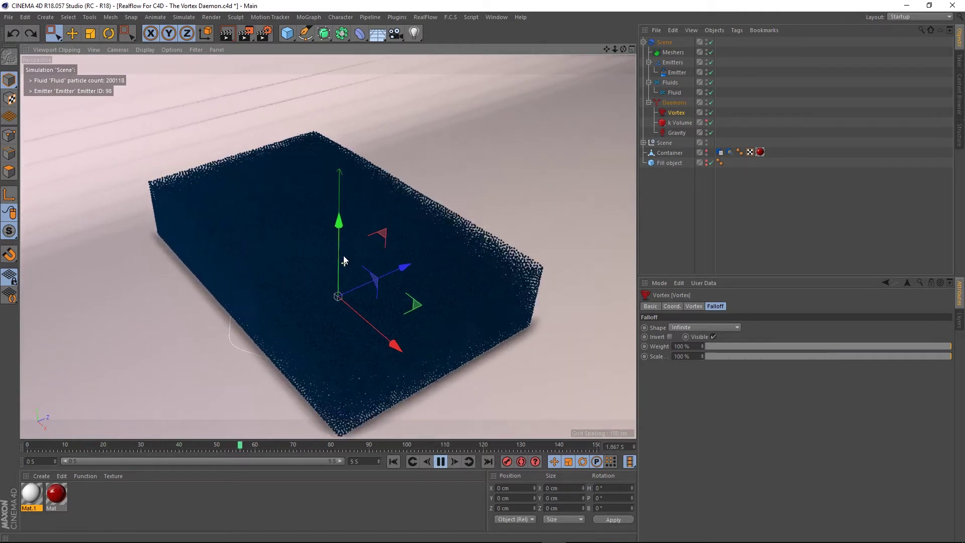
mouse_move(377, 255)
alt+mouse_down()
mouse_move(282, 259)
mouse_move(394, 264)
alt+mouse_up()
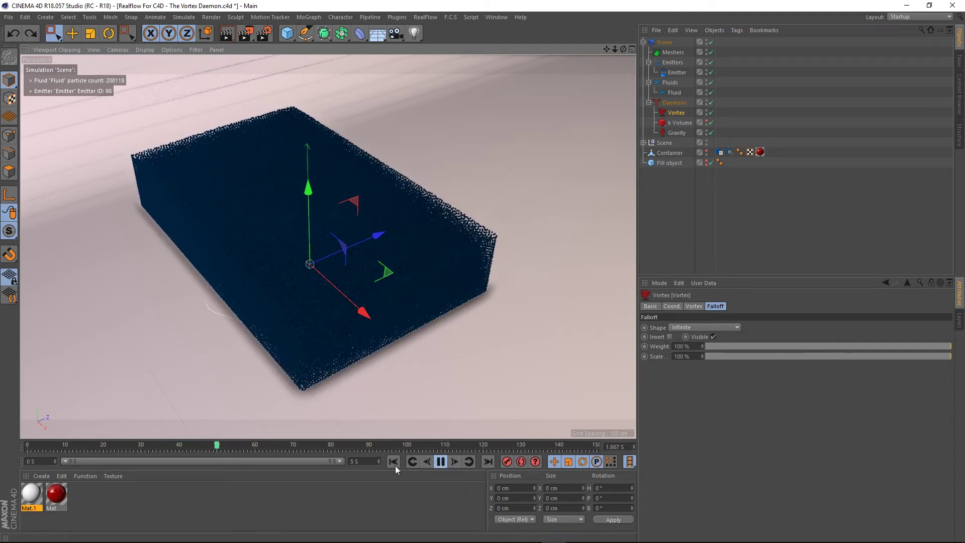
click(441, 461)
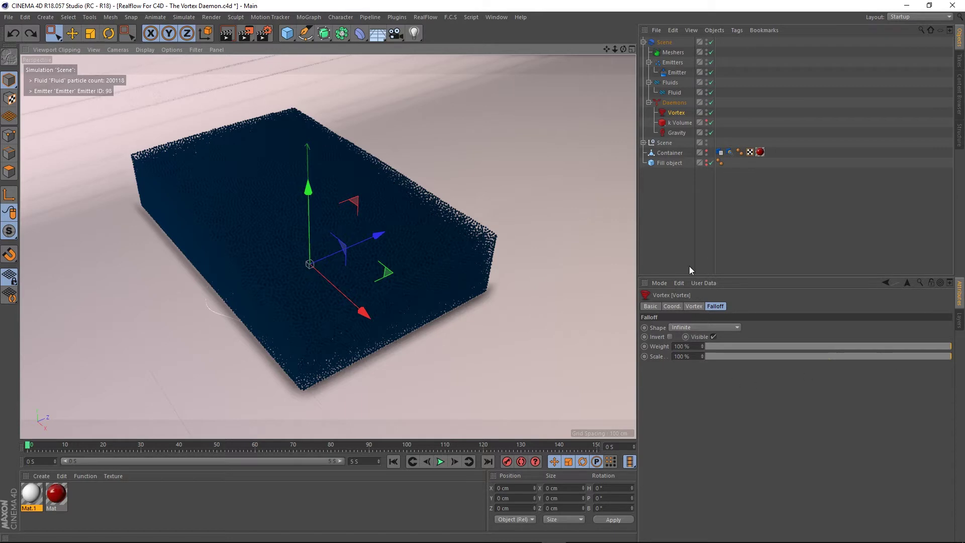
Set the Vortex daemon's Rot Strength to 350 cm, keeping Affect on Force.
click(696, 307)
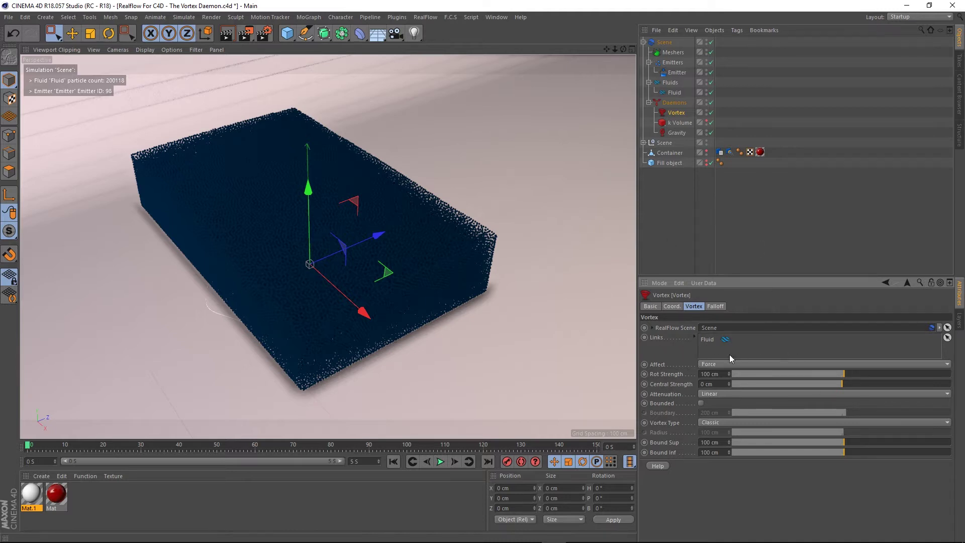
click(718, 363)
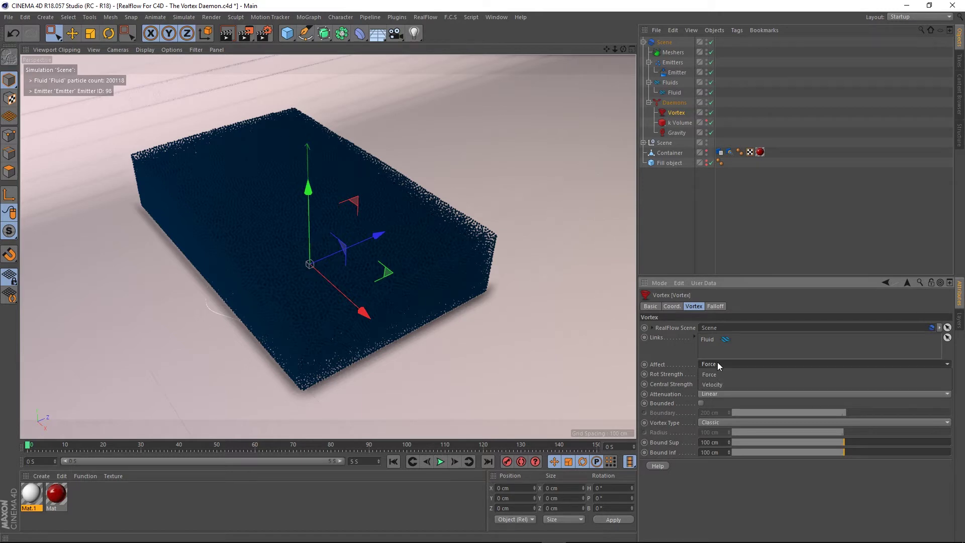
click(718, 363)
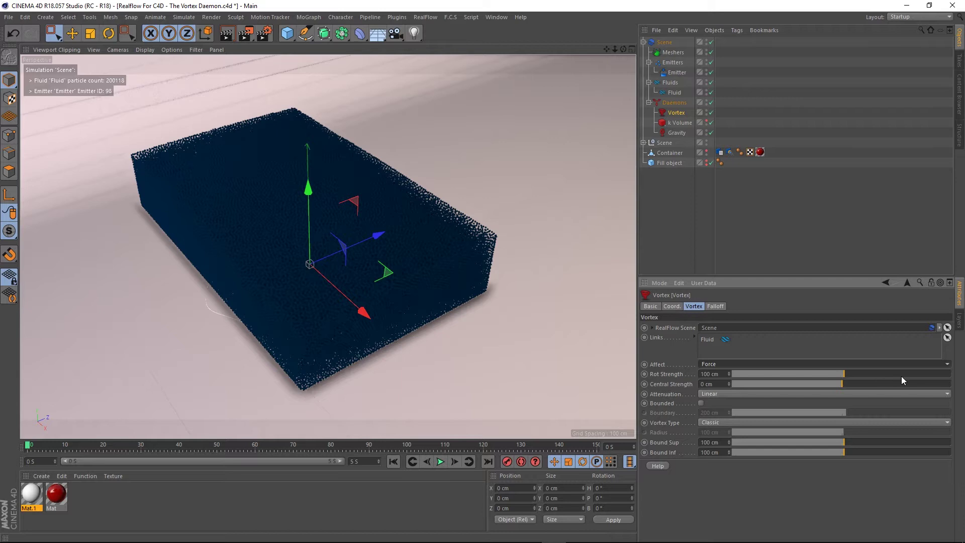
click(726, 375)
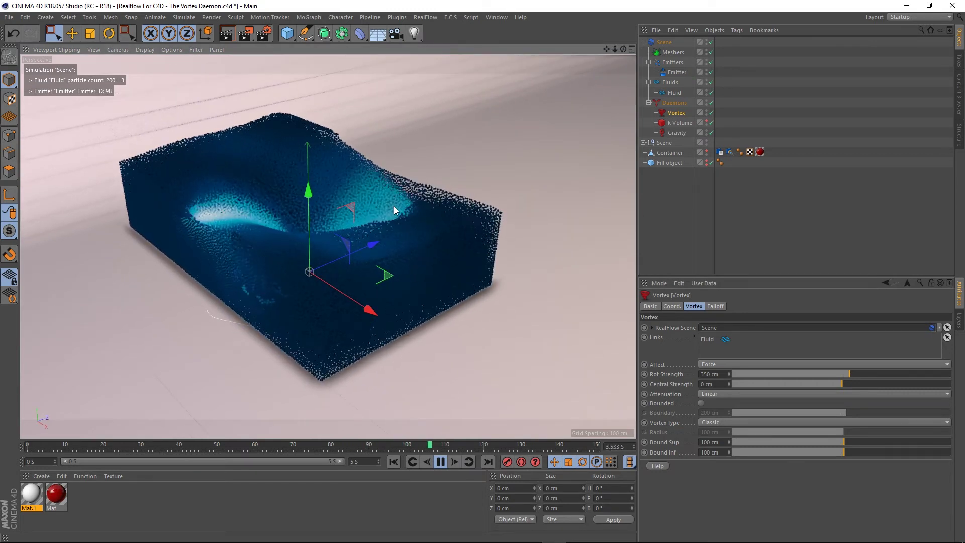
Examine the swirling fluid from several angles while the simulation plays.
alt+drag(347, 282, 401, 231)
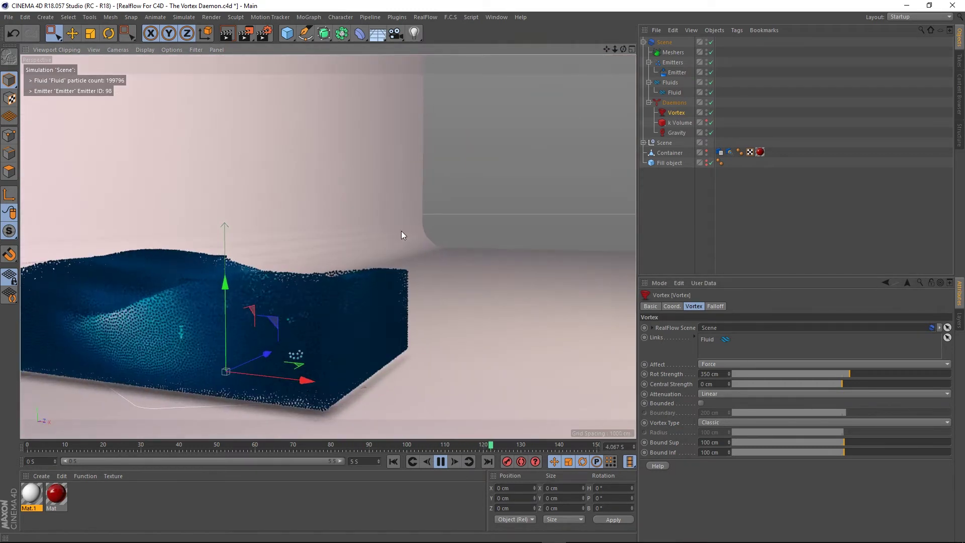
alt+middle_drag(268, 295, 341, 274)
alt+drag(363, 296, 286, 335)
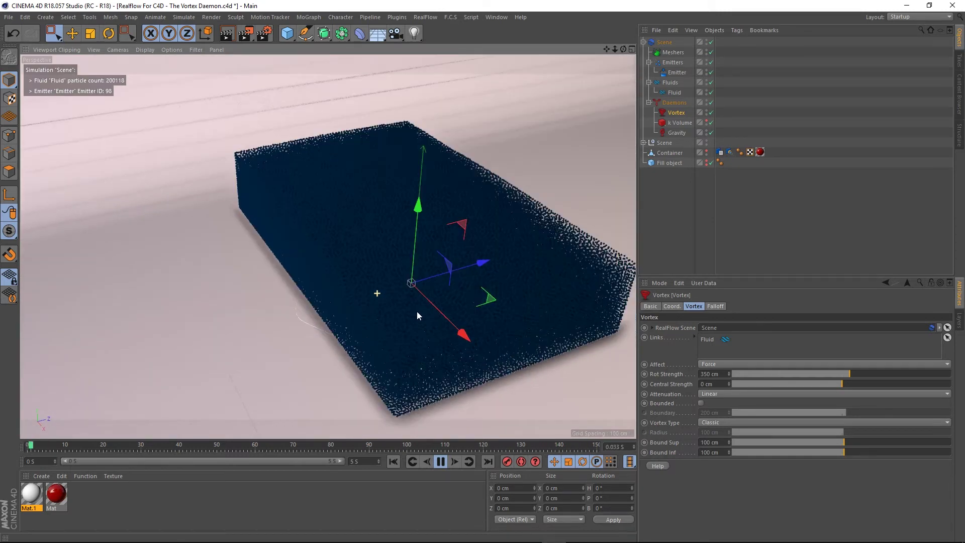
alt+drag(377, 293, 417, 312)
alt+drag(391, 351, 379, 335)
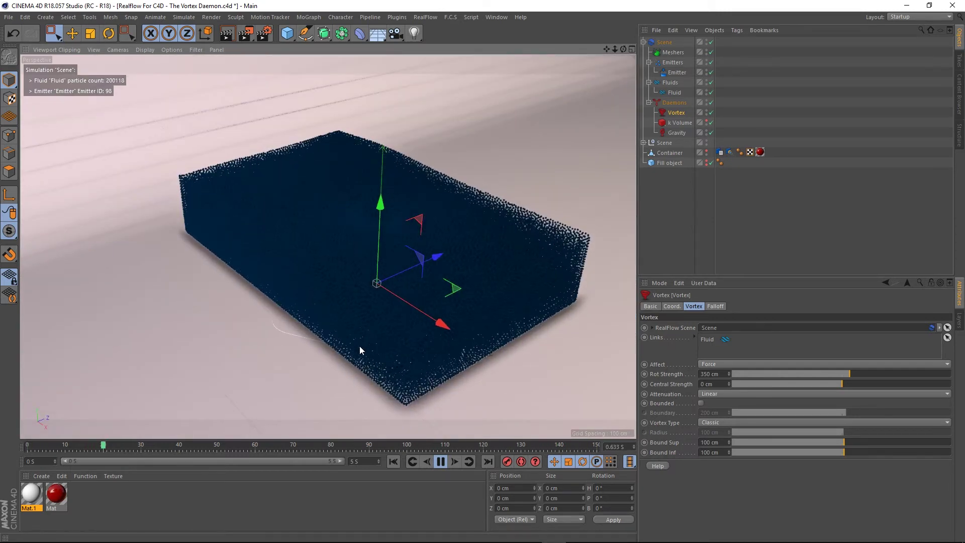
alt+middle_drag(360, 346, 336, 351)
Stop the playback and save the project.
click(440, 462)
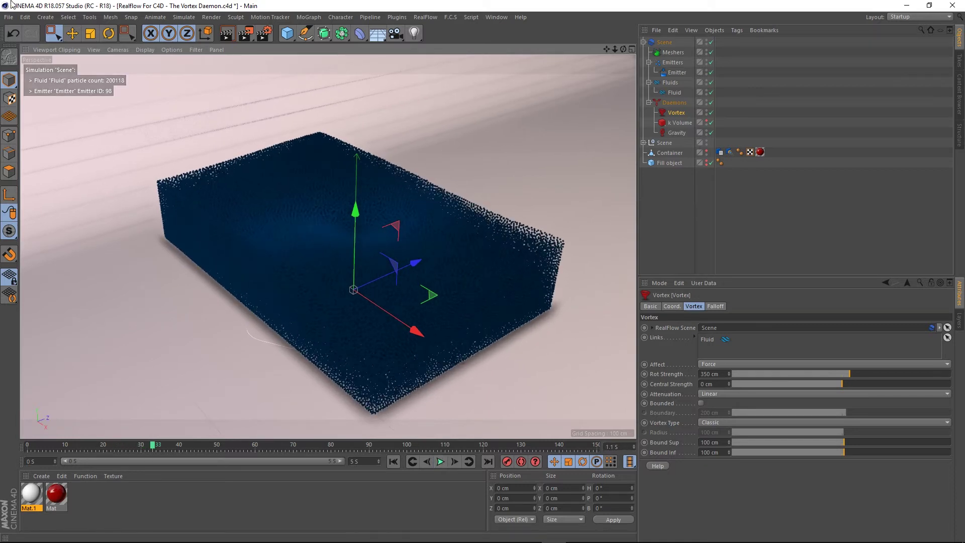
click(9, 17)
click(23, 99)
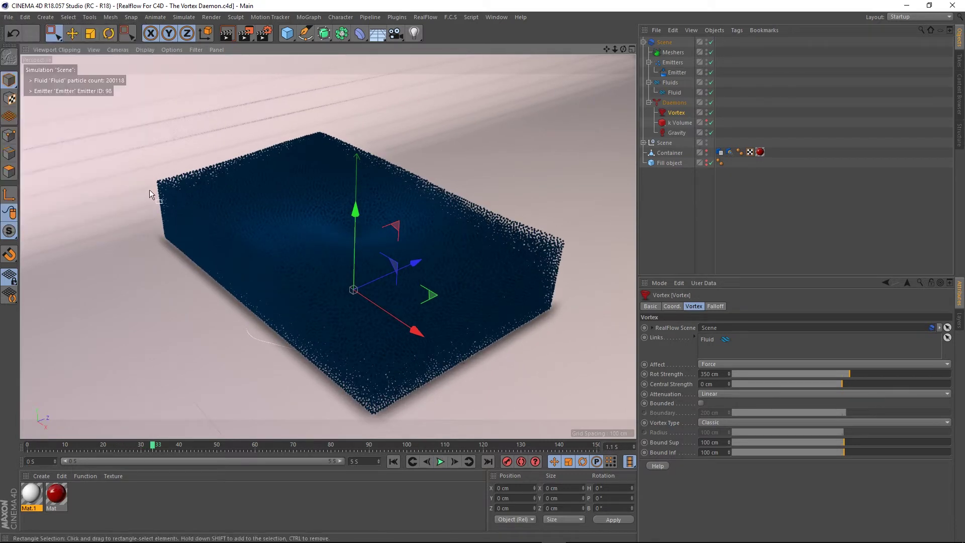
Resume the simulation to examine the vortex's rotation direction from a steeper view, and return to the first frame.
click(440, 461)
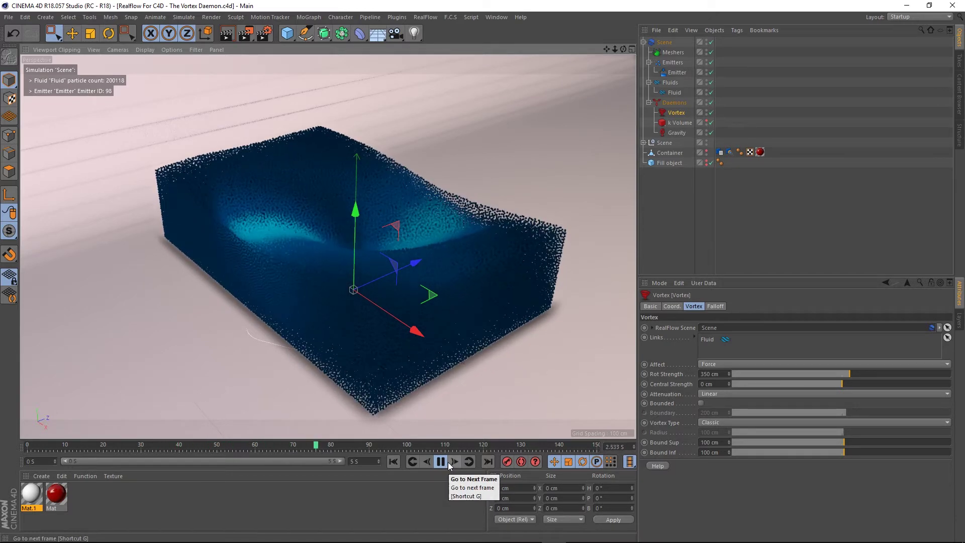
alt+drag(426, 247, 424, 252)
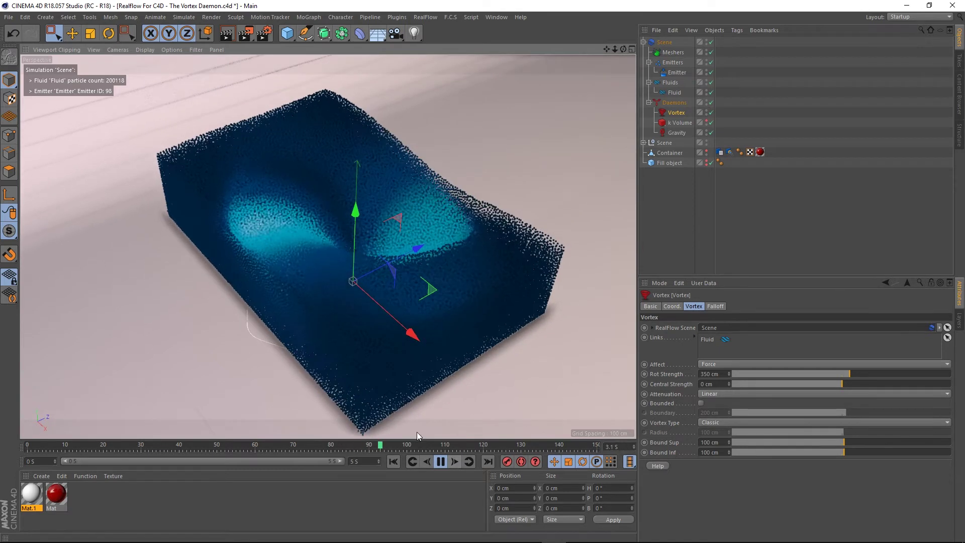
click(441, 462)
click(396, 462)
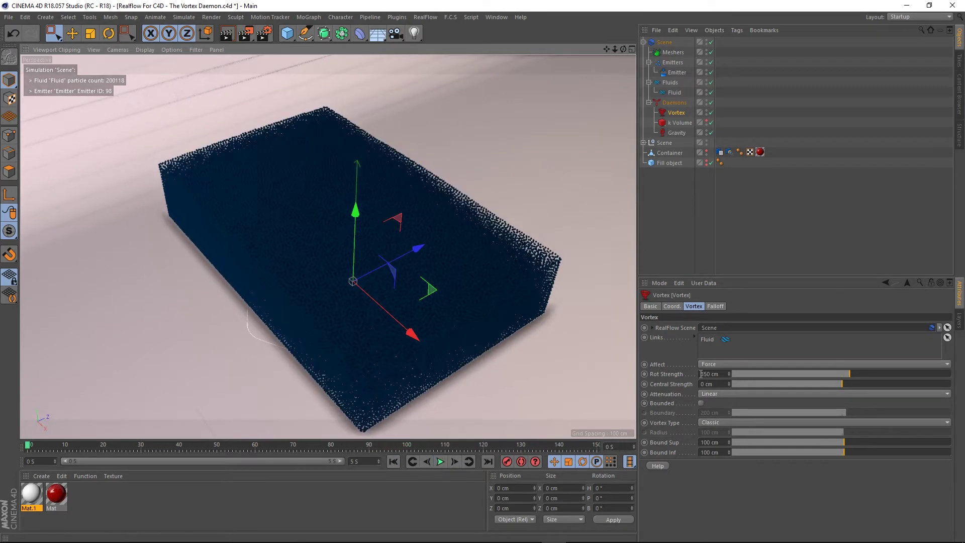
Reverse the vortex rotation with a Rot Strength of -350 cm and check it in the simulation.
click(701, 374)
text(-)
key(Return)
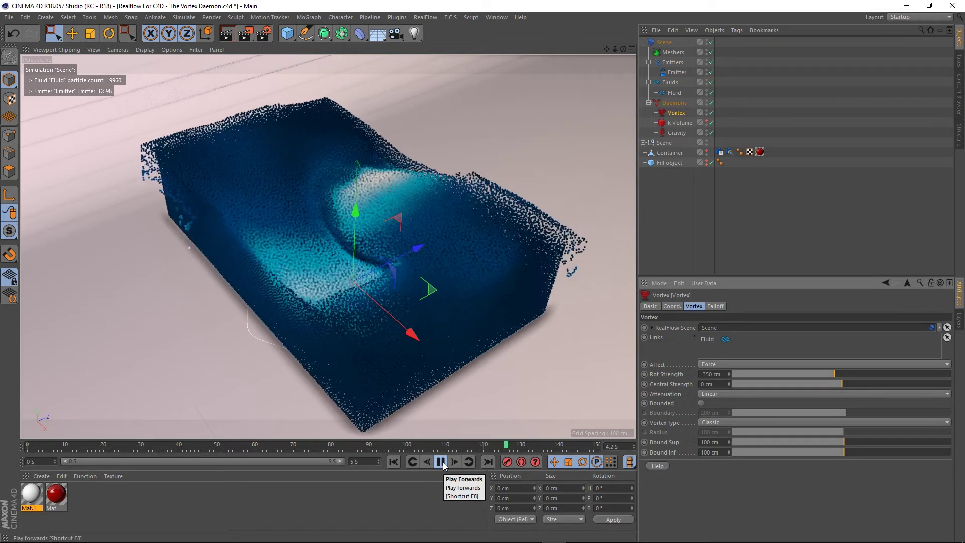
click(442, 465)
click(392, 461)
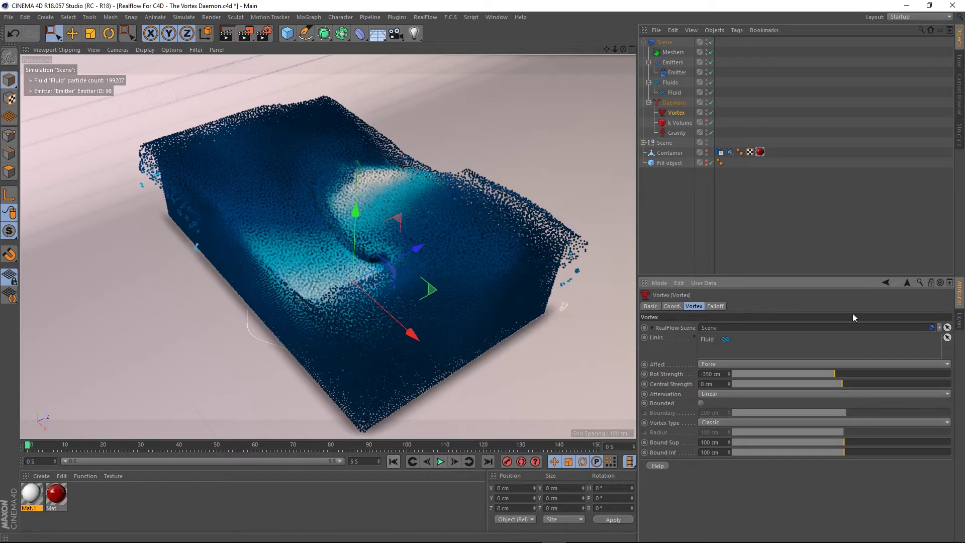
Reset the Vortex's Rot Strength to its default, enter 350 cm, and test it by playing the simulation.
right_click(661, 375)
click(702, 433)
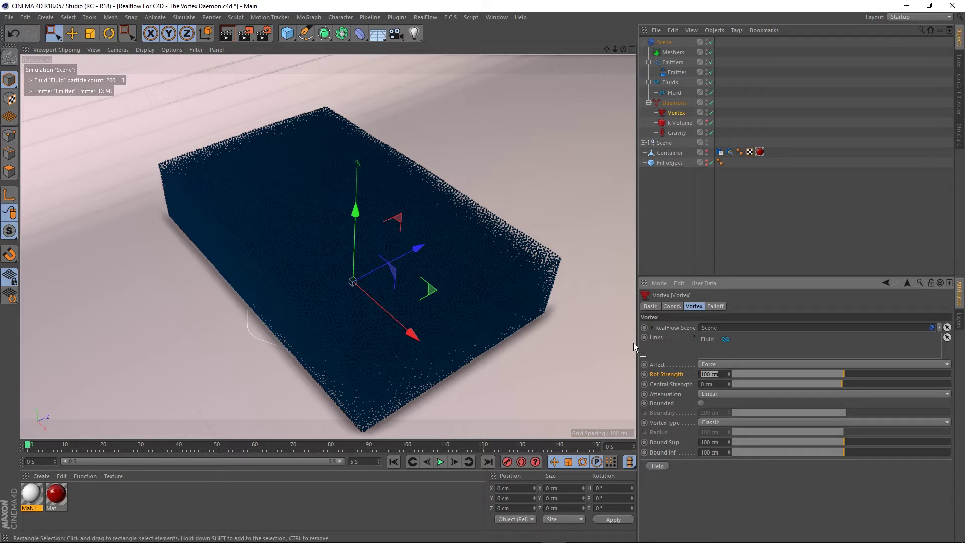
text(350)
key(Return)
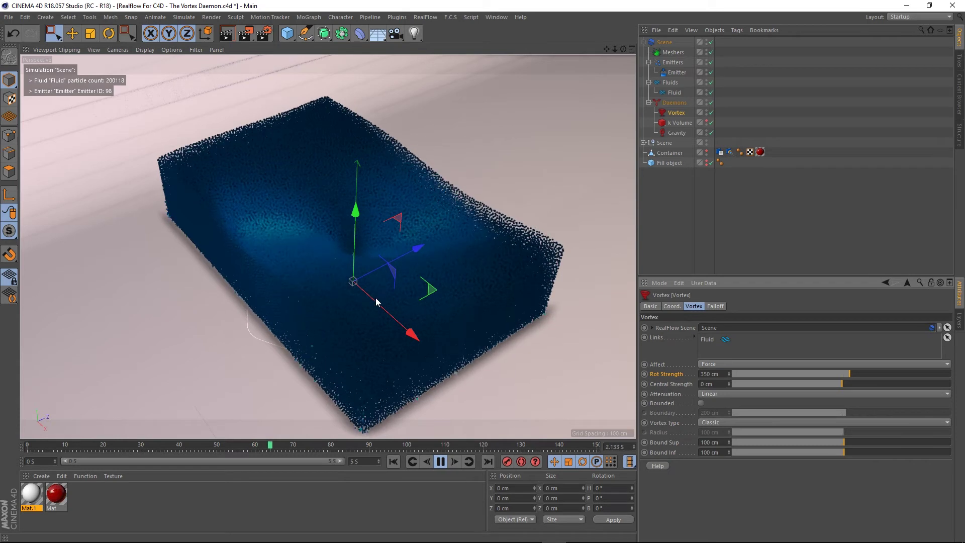
click(440, 462)
click(391, 462)
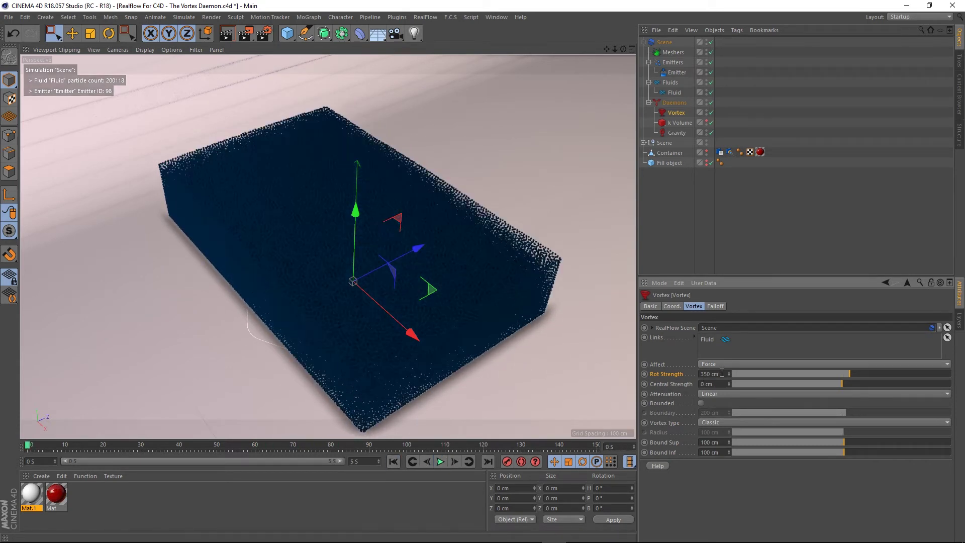
Set the Vortex's Rot Strength to 450 cm and simulate to examine the stronger swirl.
click(722, 373)
text(450)
key(Return)
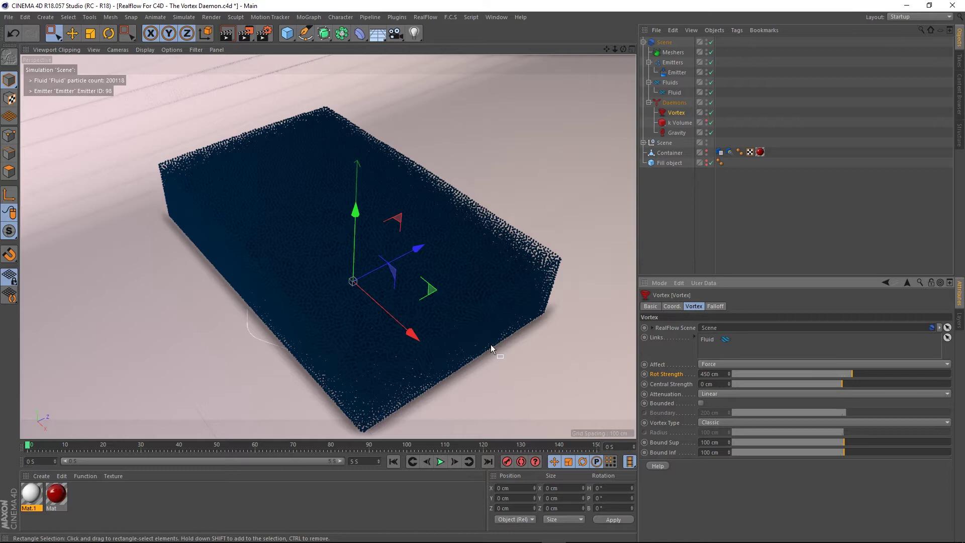
click(441, 461)
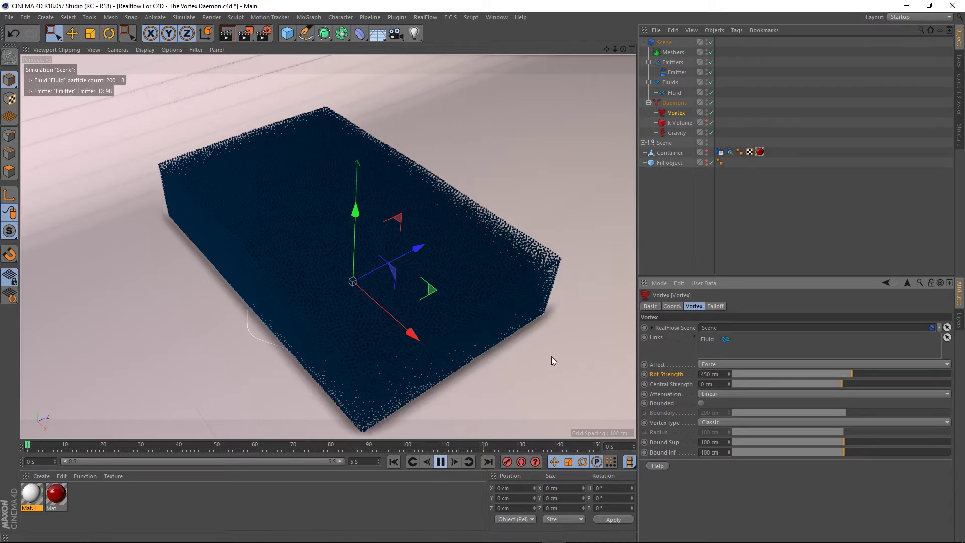
click(677, 204)
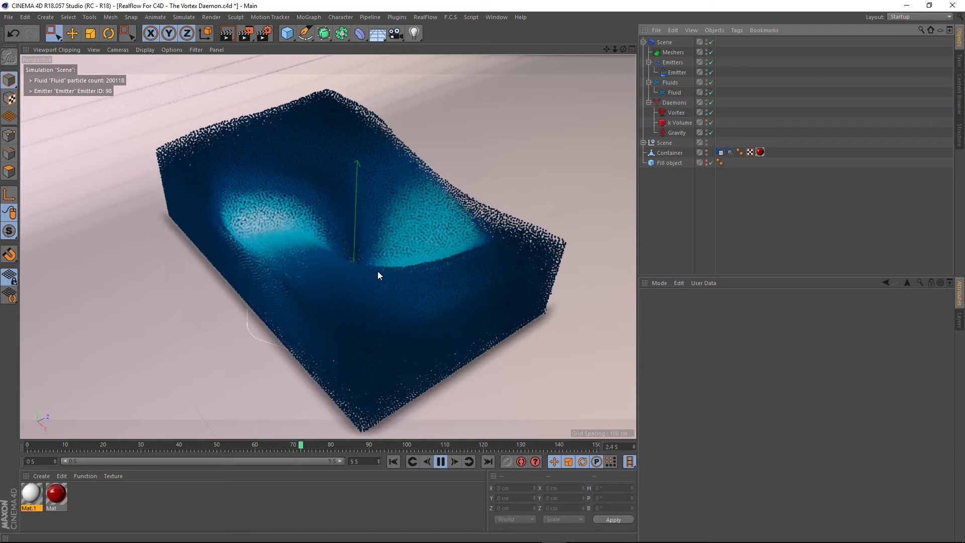
mouse_move(361, 255)
alt+mouse_down()
mouse_move(306, 210)
mouse_move(384, 245)
mouse_move(386, 259)
mouse_move(373, 258)
alt+mouse_up()
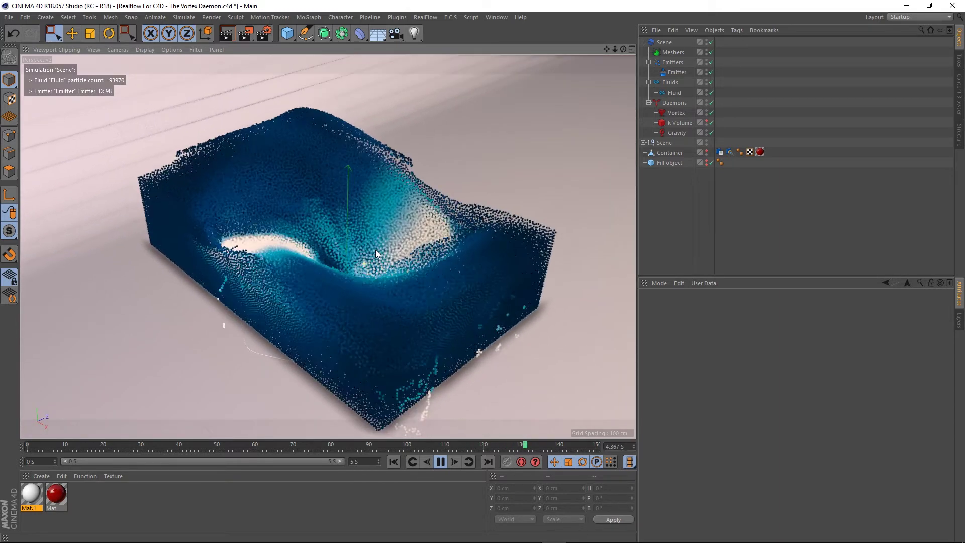
Rewind to the first frame, then set the Vortex's Central Strength to 100 cm and run the simulation.
click(437, 463)
click(393, 462)
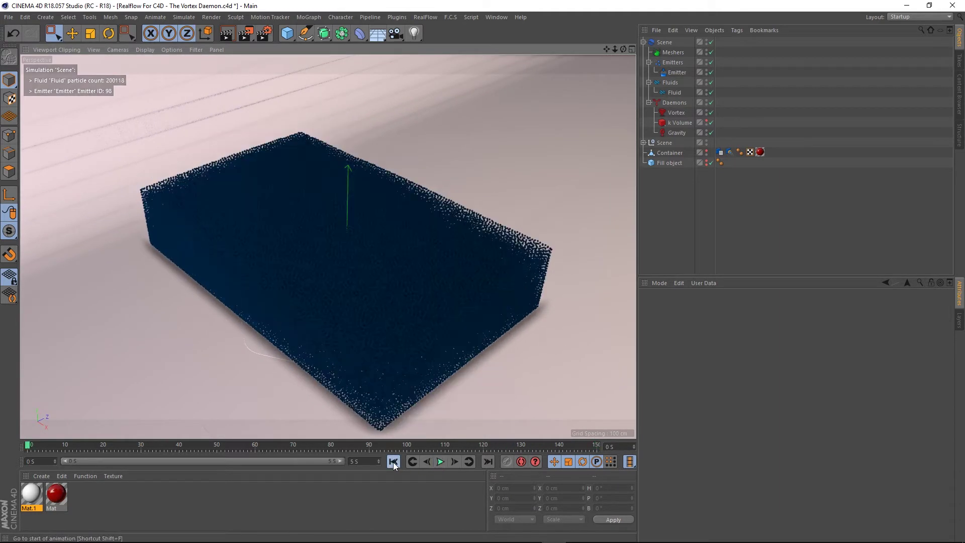
click(682, 124)
click(676, 113)
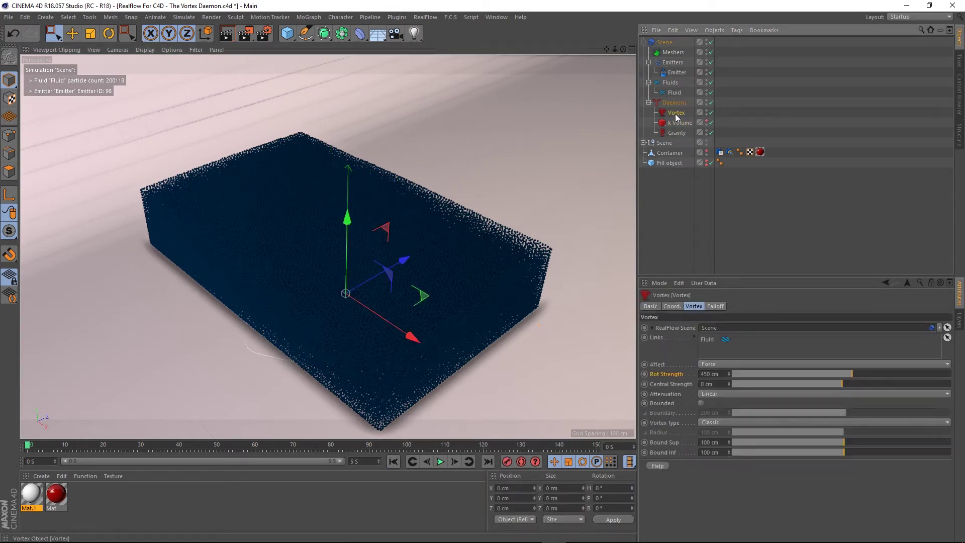
double_click(720, 383)
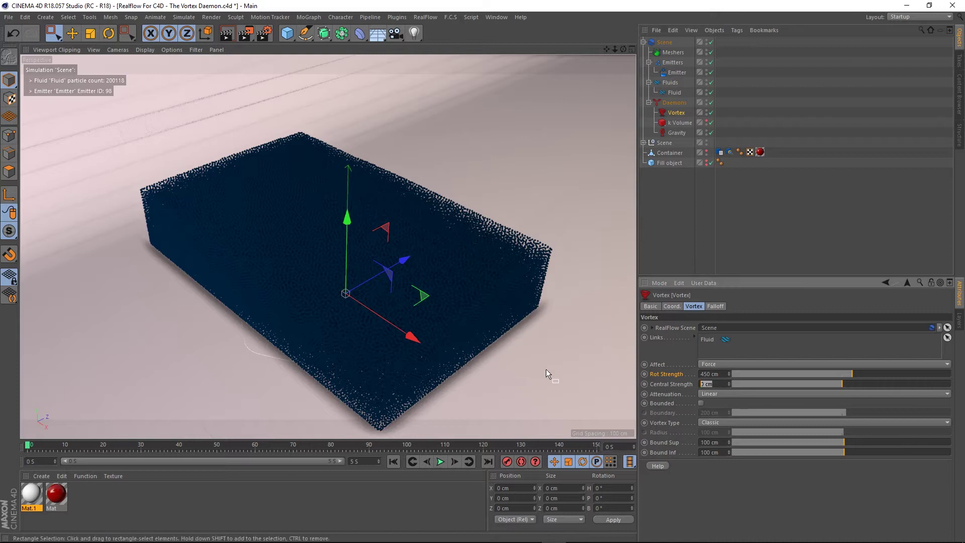
text(100)
key(Return)
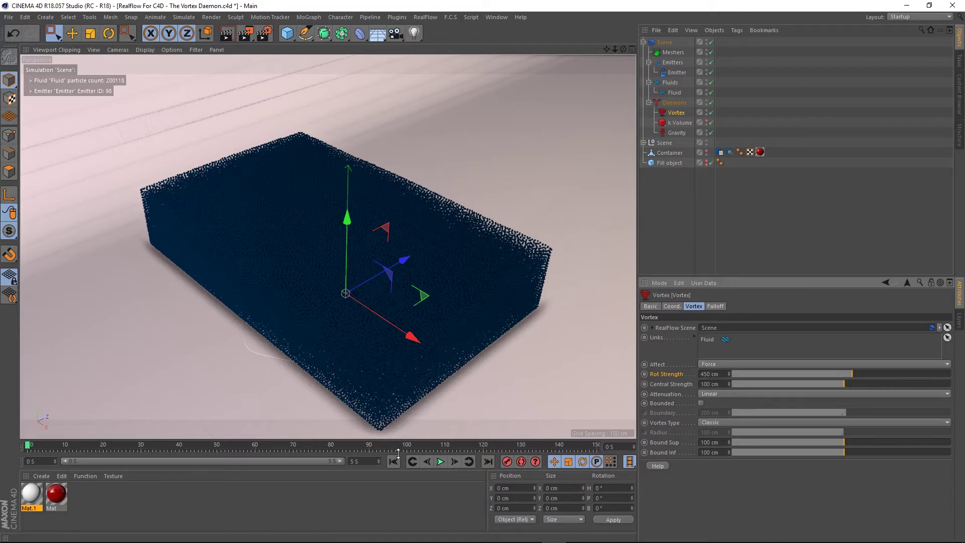
click(437, 464)
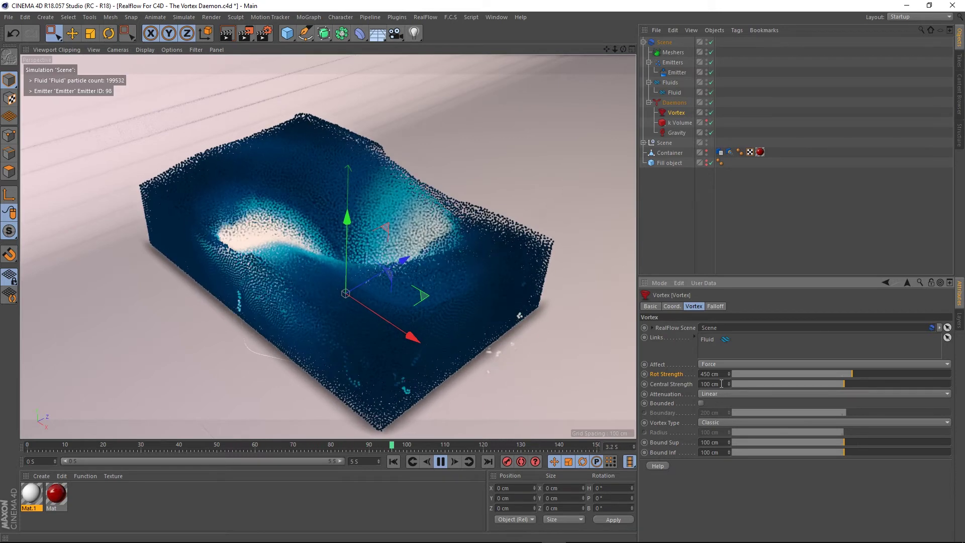
Set the Vortex's Central Strength to 200 cm and examine the simulated swirl from another side of the container.
drag(721, 383, 483, 373)
text(200)
key(Return)
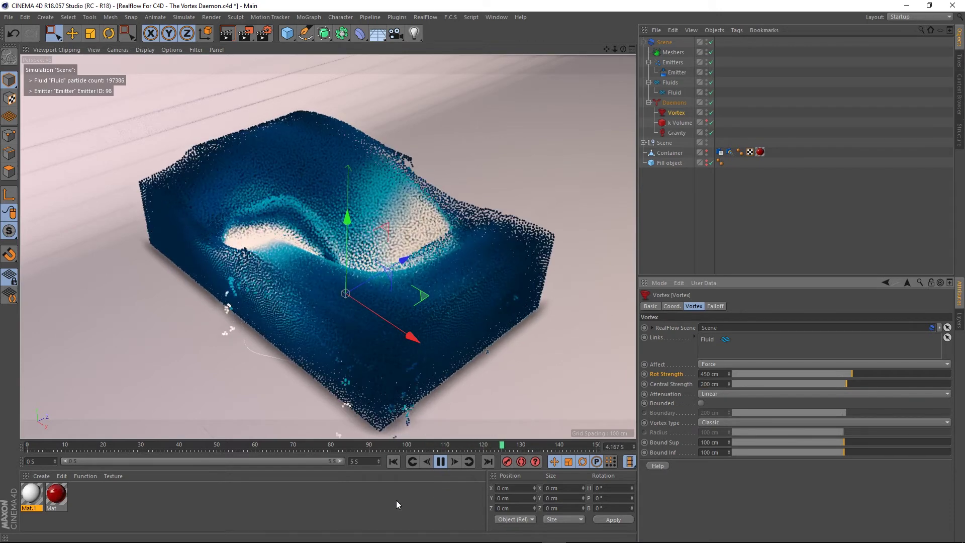
click(394, 463)
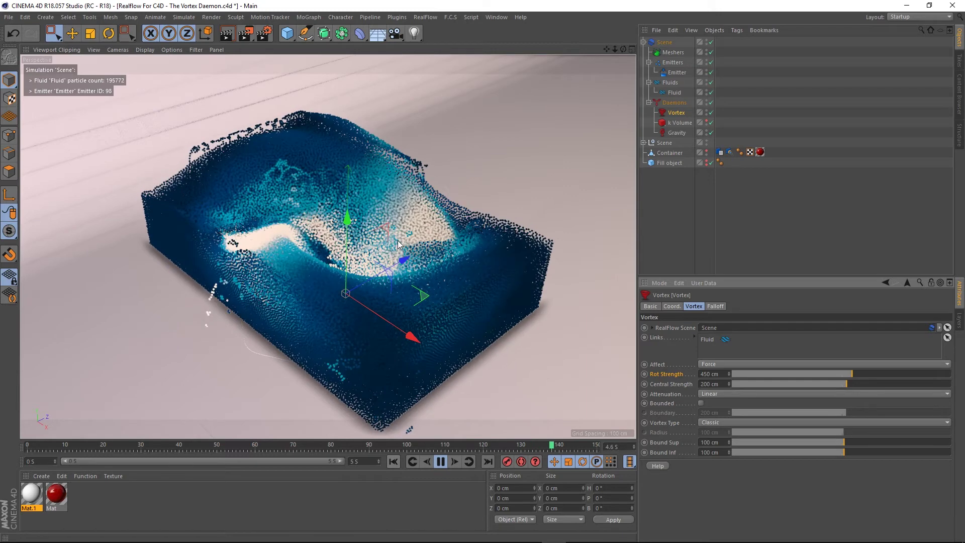
alt+drag(321, 236, 174, 225)
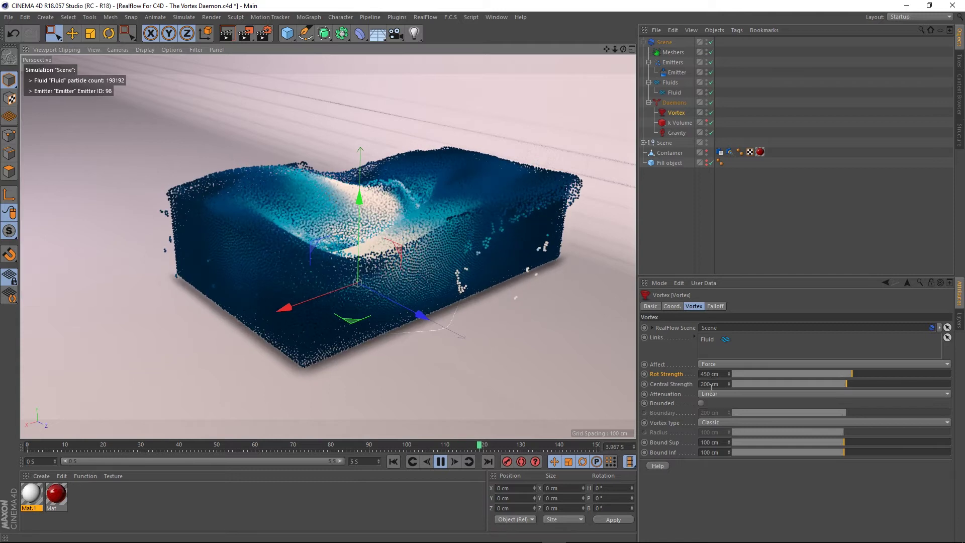
Rewind the simulation, set the Vortex's Central Strength to -200 cm and examine the fluid's motion from a different angle.
click(441, 463)
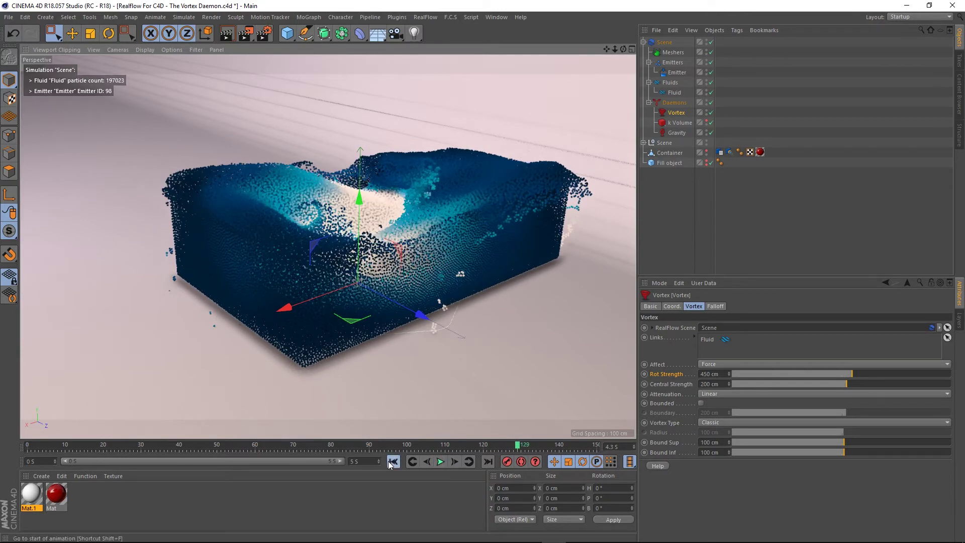
click(393, 462)
click(703, 384)
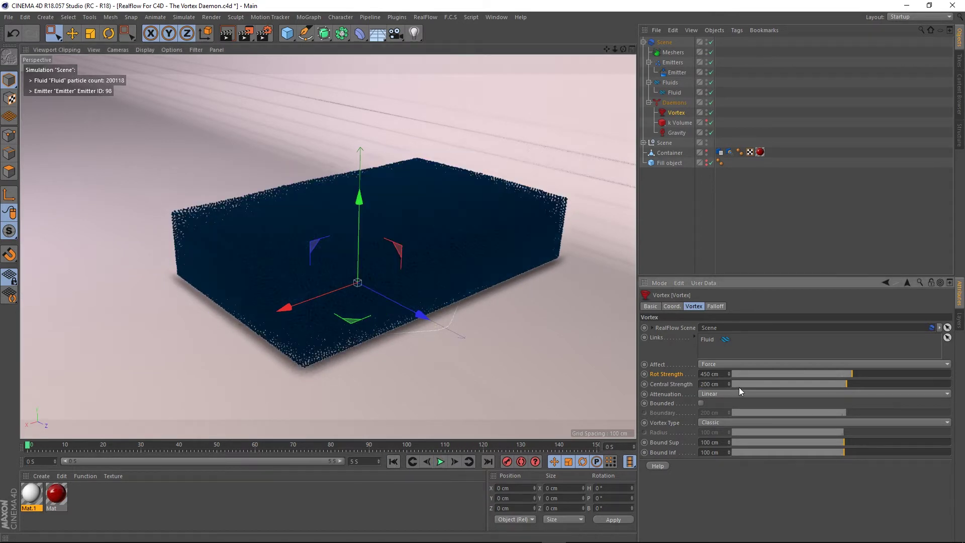
text(-)
key(Return)
mouse_move(449, 247)
alt+mouse_down()
mouse_move(456, 258)
mouse_move(539, 273)
mouse_move(580, 266)
mouse_move(503, 309)
mouse_move(481, 231)
alt+mouse_up()
scroll(505, 267, down, 5)
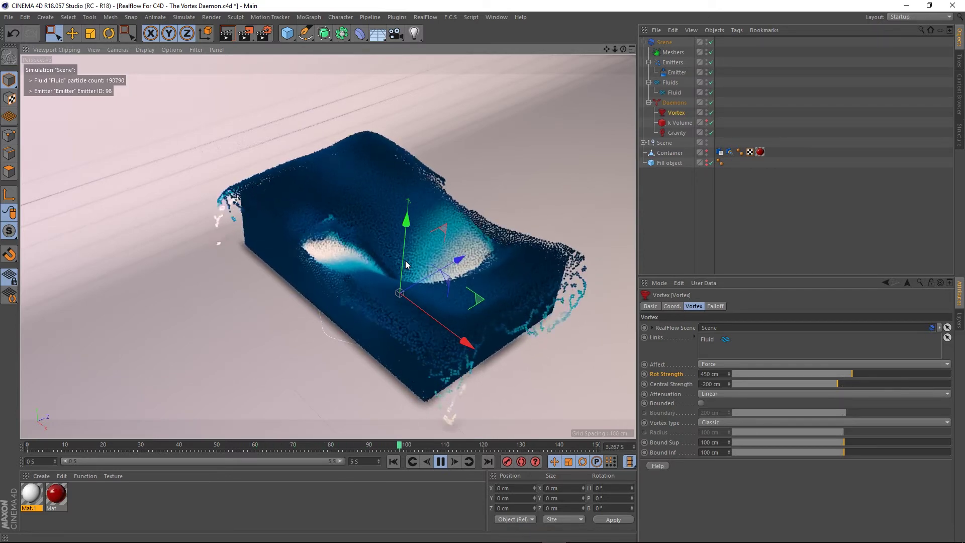
Set the Vortex daemon's Central Strength to -400 cm, replay the fluid simulation from the first frame and pause it.
click(724, 384)
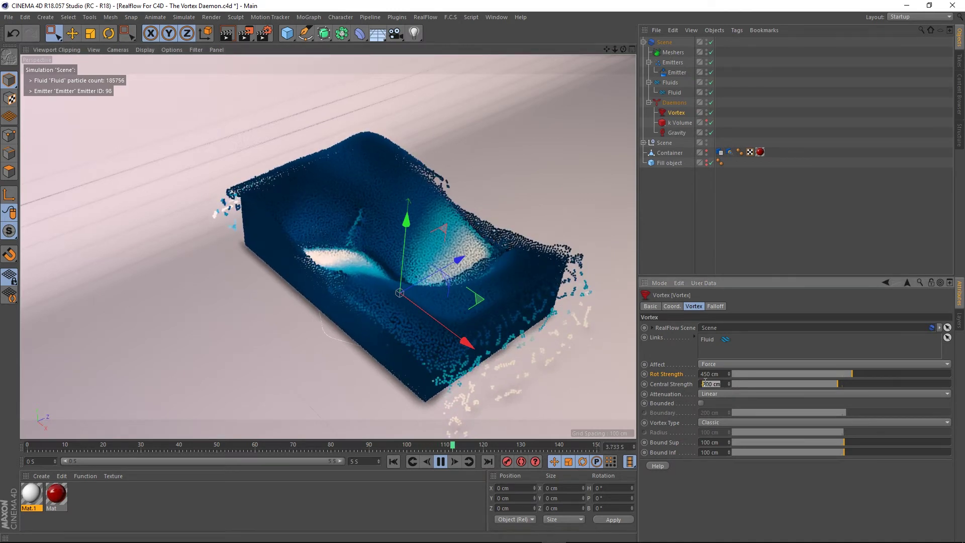
text(-400)
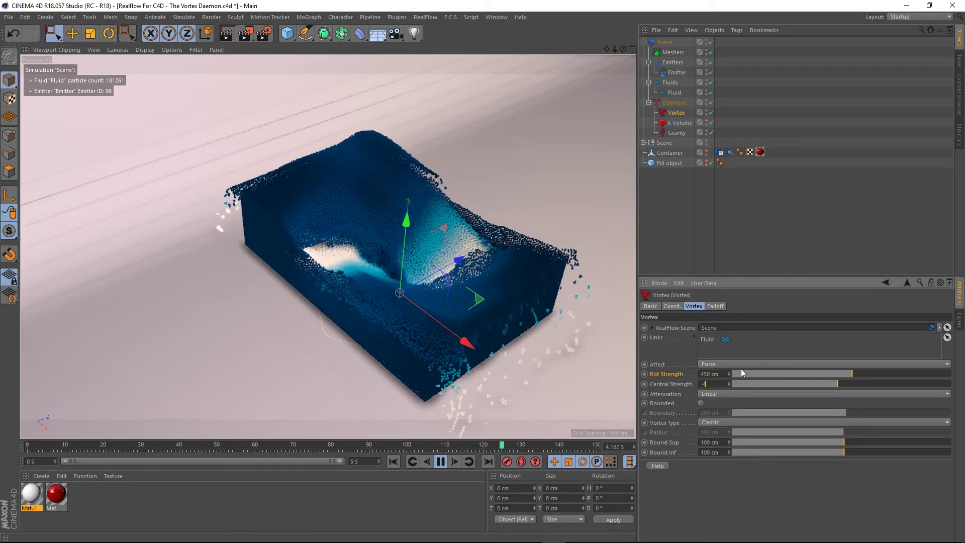
key(Return)
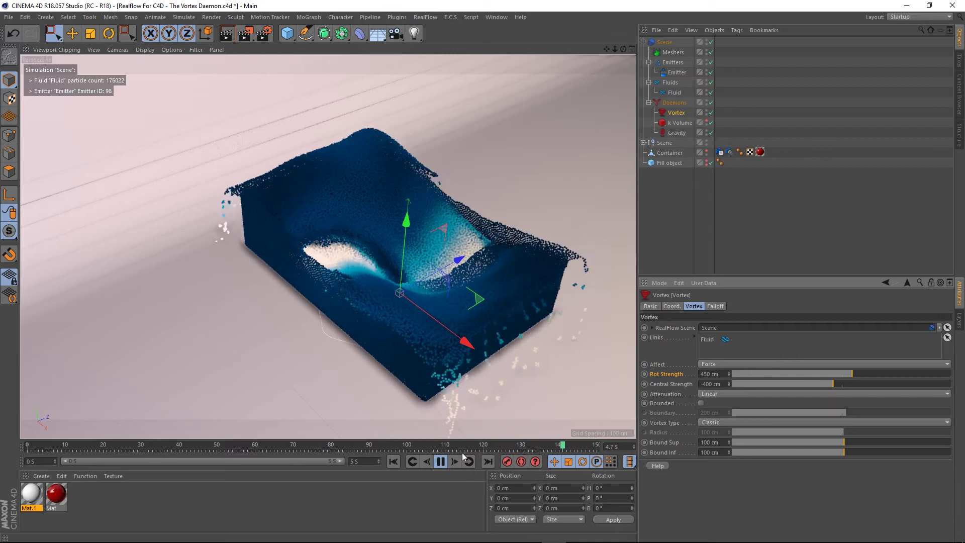
click(395, 462)
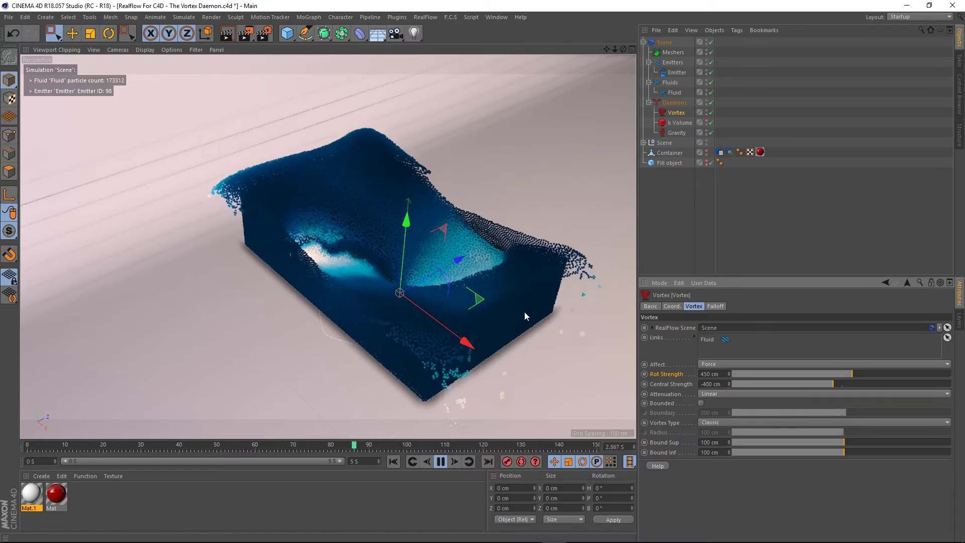
click(442, 461)
Reset the Vortex's Central Strength to its default, then run the simulation again and stop it.
right_click(666, 385)
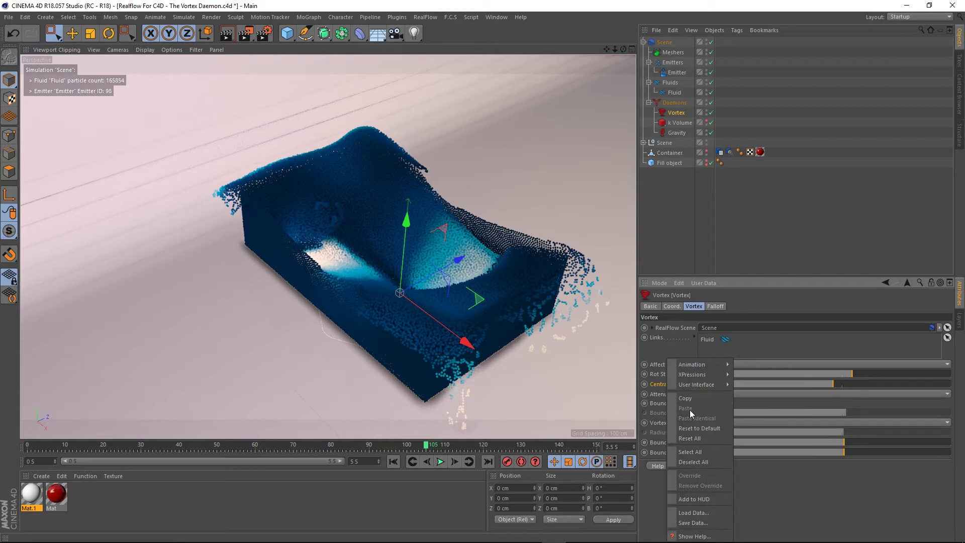
click(700, 428)
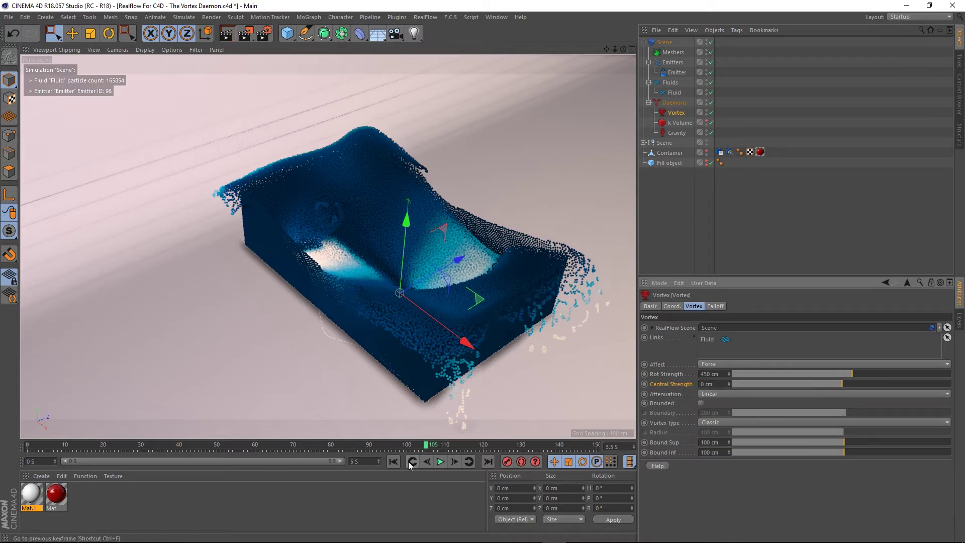
click(442, 461)
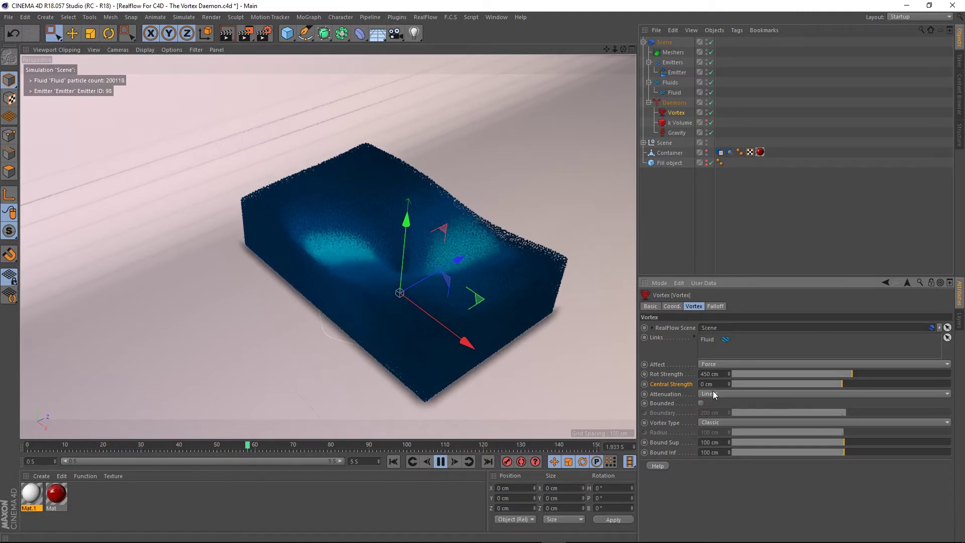
click(441, 462)
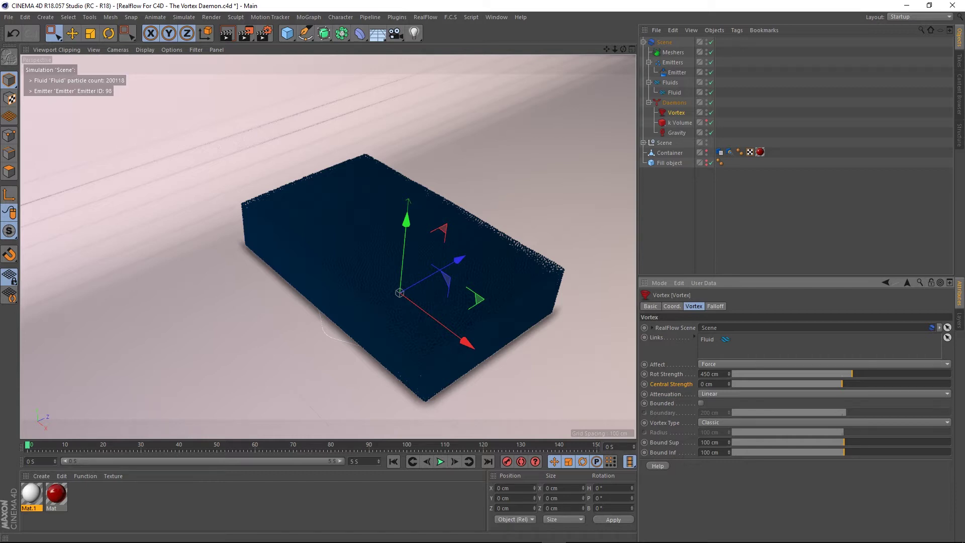
Play the simulation and change the Vortex's Attenuation to Square.
click(440, 461)
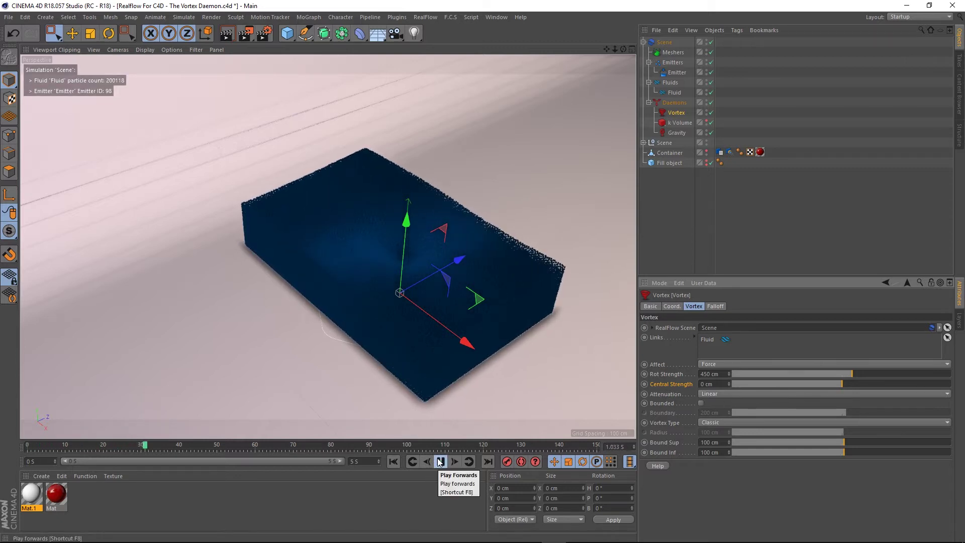
click(757, 393)
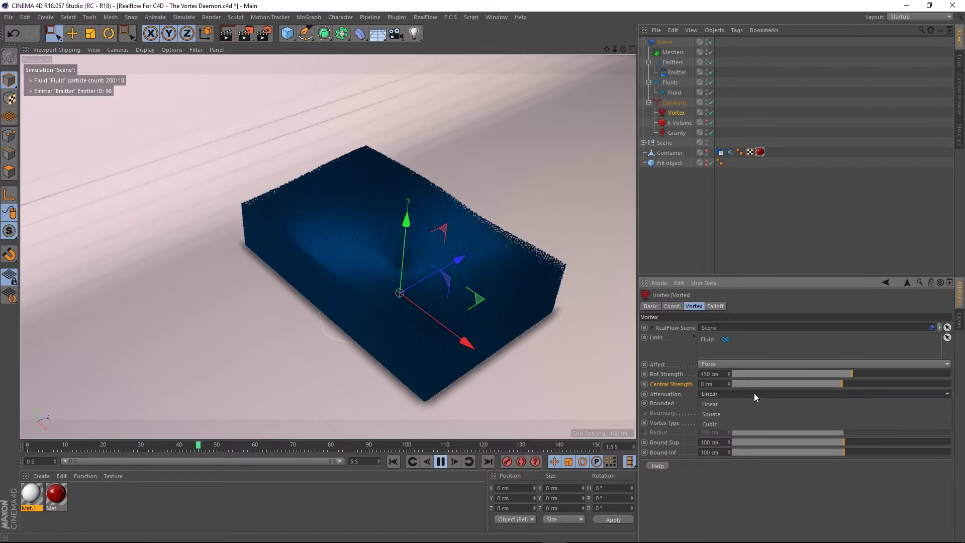
click(728, 415)
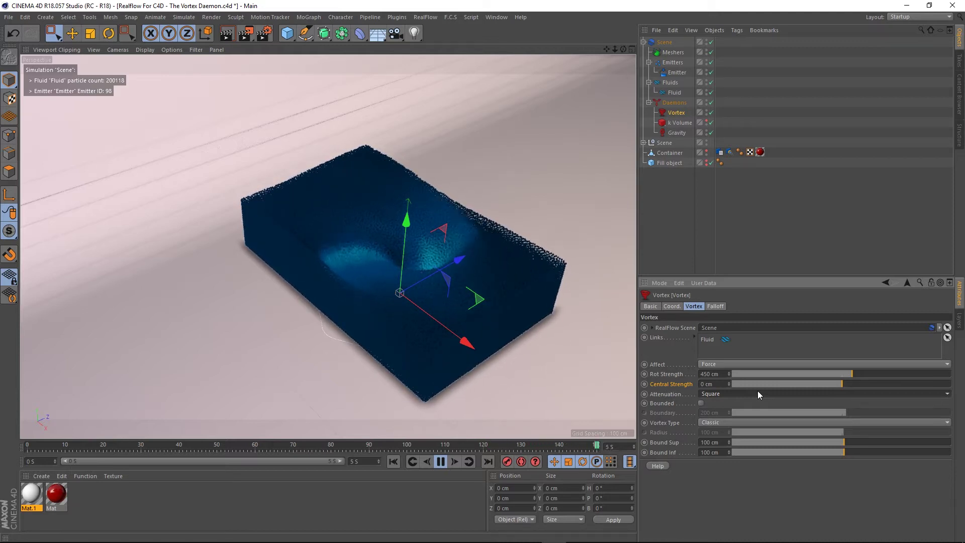
Switch the Vortex's Attenuation to Cubic and check its effect on the fluid surface up close.
click(758, 392)
click(711, 425)
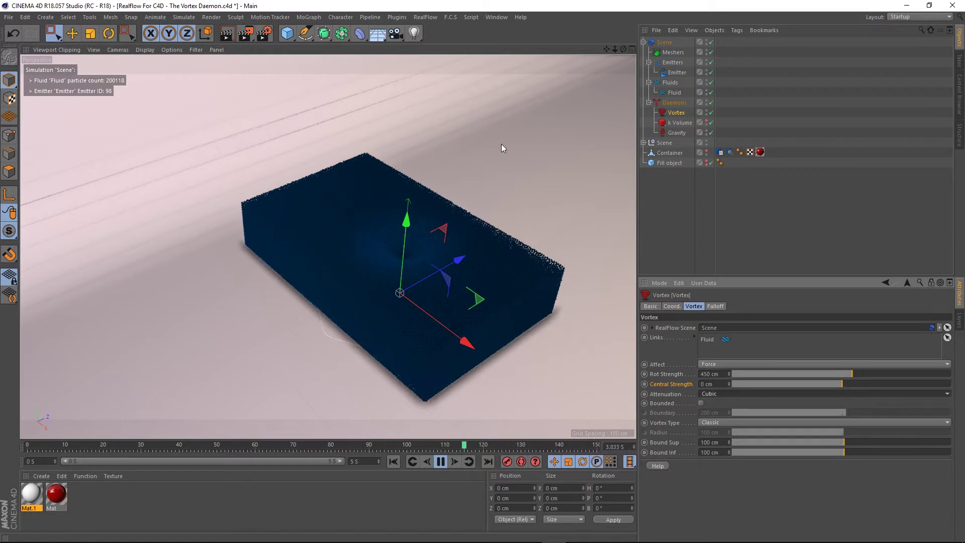
scroll(437, 233, up, 2)
scroll(437, 233, up, 1)
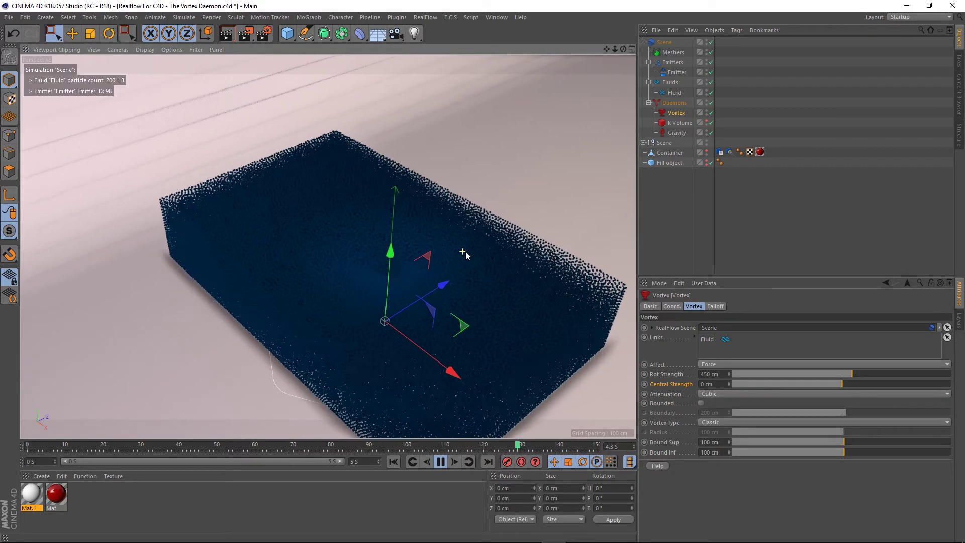
Raise the Vortex's Rot Strength to 900 cm and watch the swirl in the running simulation.
click(723, 373)
text(900)
key(Return)
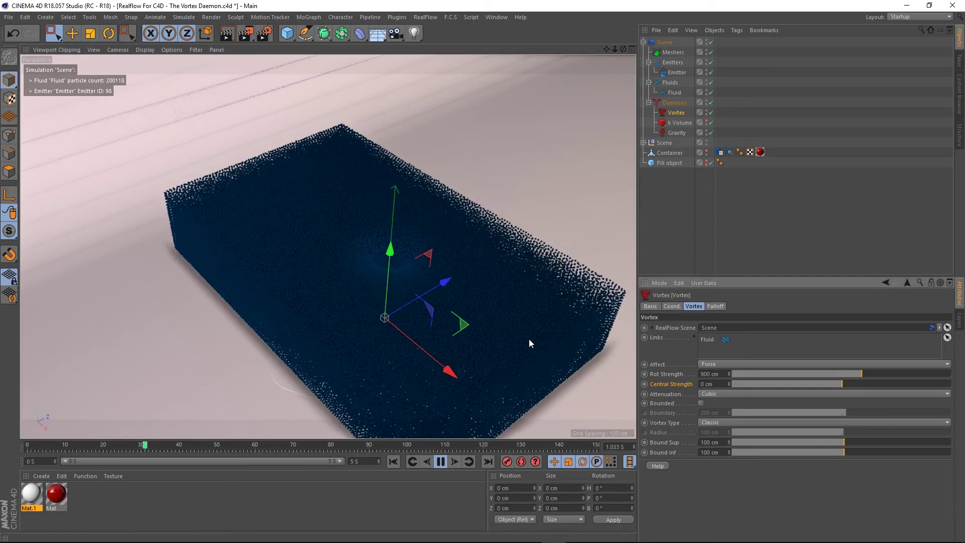
mouse_move(519, 329)
alt+mouse_down()
mouse_move(524, 321)
mouse_move(520, 329)
alt+mouse_up()
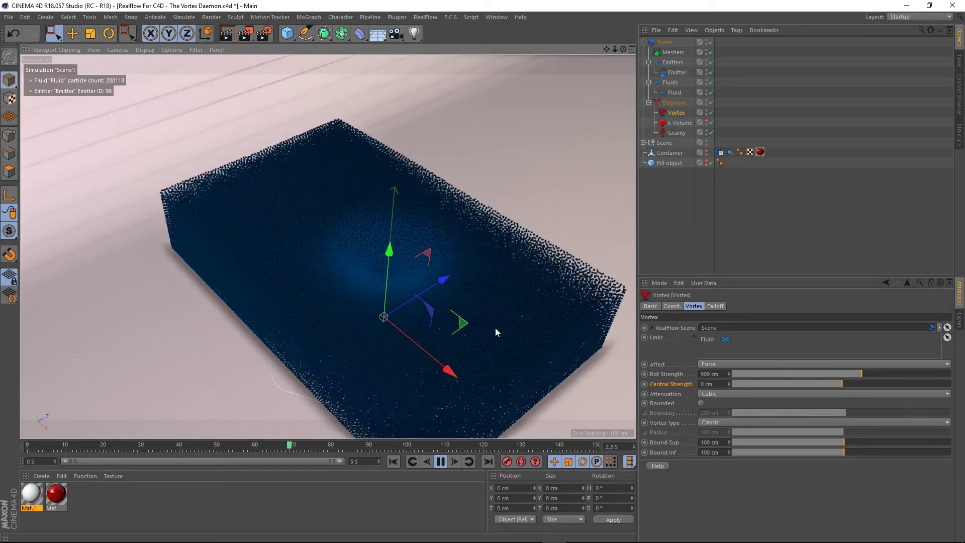
mouse_move(496, 328)
alt+mouse_down()
mouse_move(545, 305)
mouse_move(519, 298)
mouse_move(496, 329)
alt+mouse_up()
scroll(495, 328, down, 2)
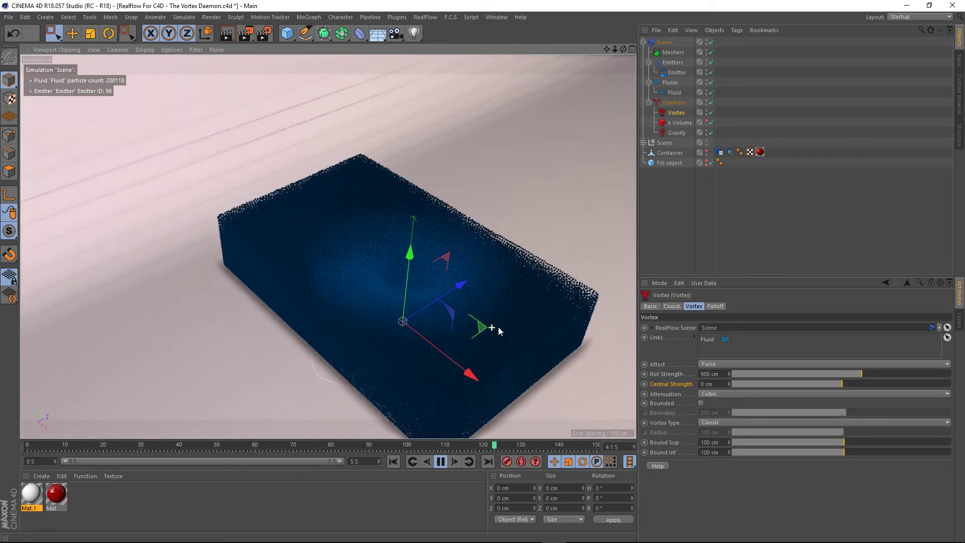
Set the Vortex's Central Strength to 200 cm.
drag(714, 383, 675, 381)
text(200)
key(Return)
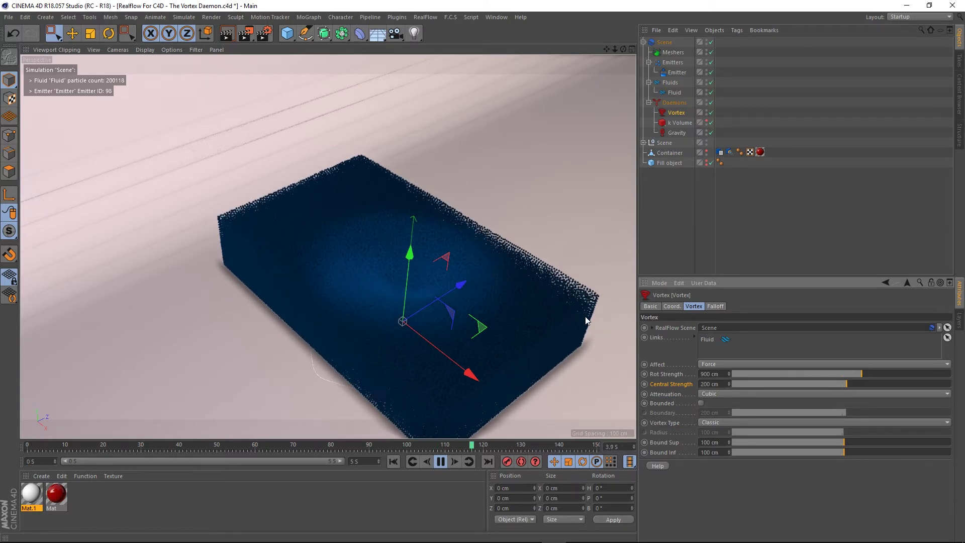
Increase the Vortex's Rot Strength to 1500 cm and inspect the swirling fluid from above and from an angle.
text(1500)
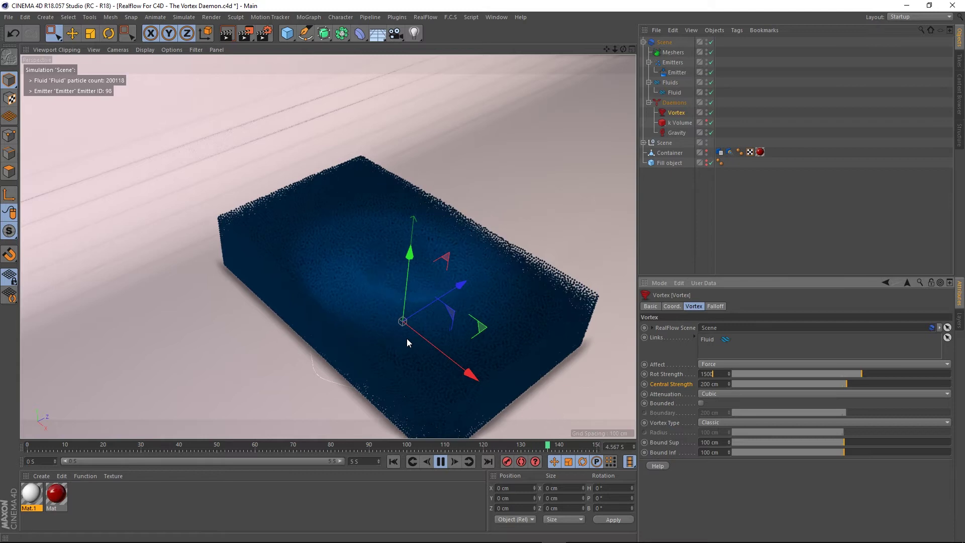
key(Return)
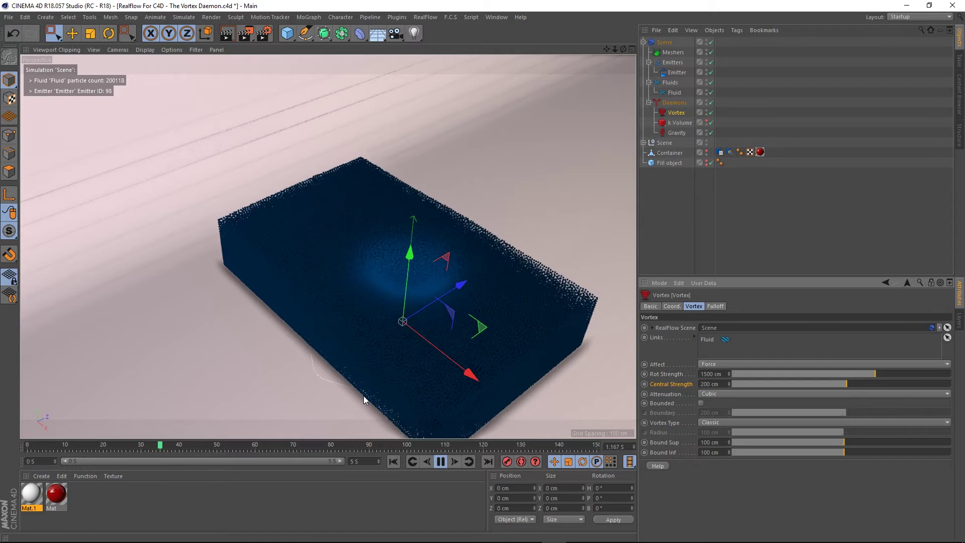
alt+drag(419, 381, 498, 275)
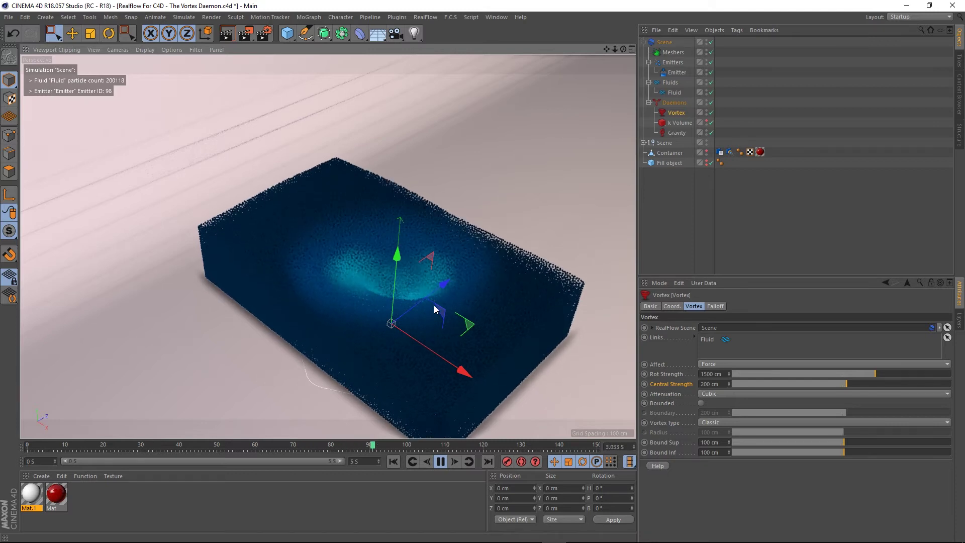
alt+drag(433, 306, 448, 336)
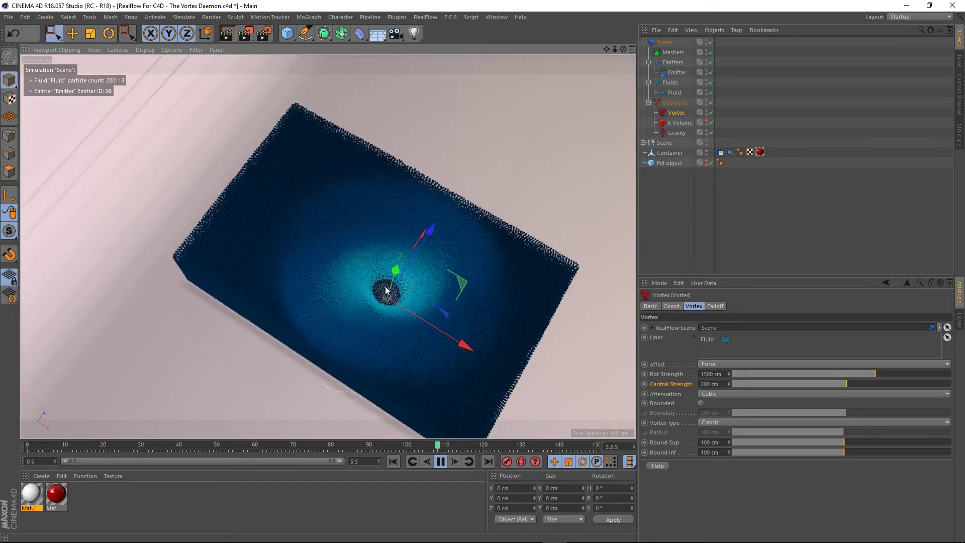
alt+drag(423, 349, 416, 316)
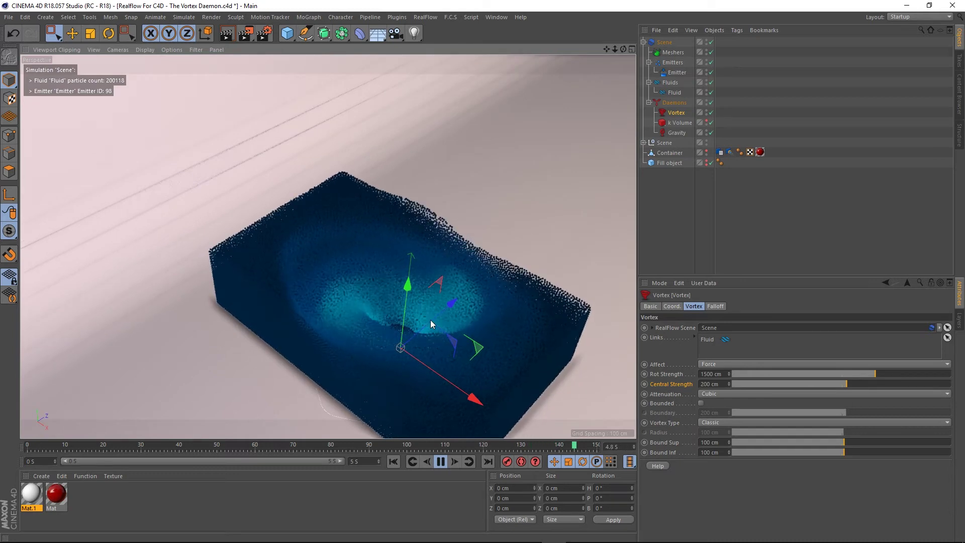
alt+middle_drag(428, 318, 400, 258)
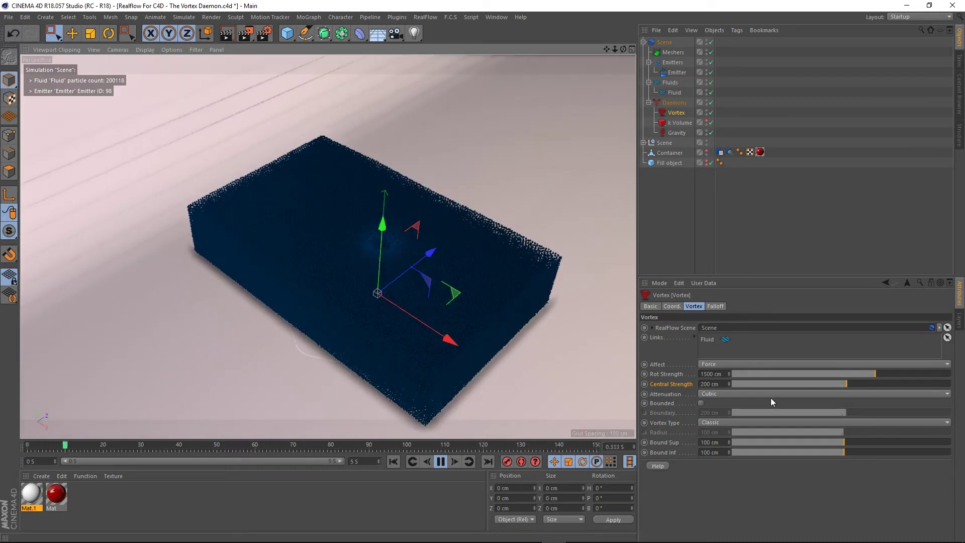
Set the Vortex's Central Strength to 0 cm.
drag(724, 384, 692, 384)
text(0)
key(Return)
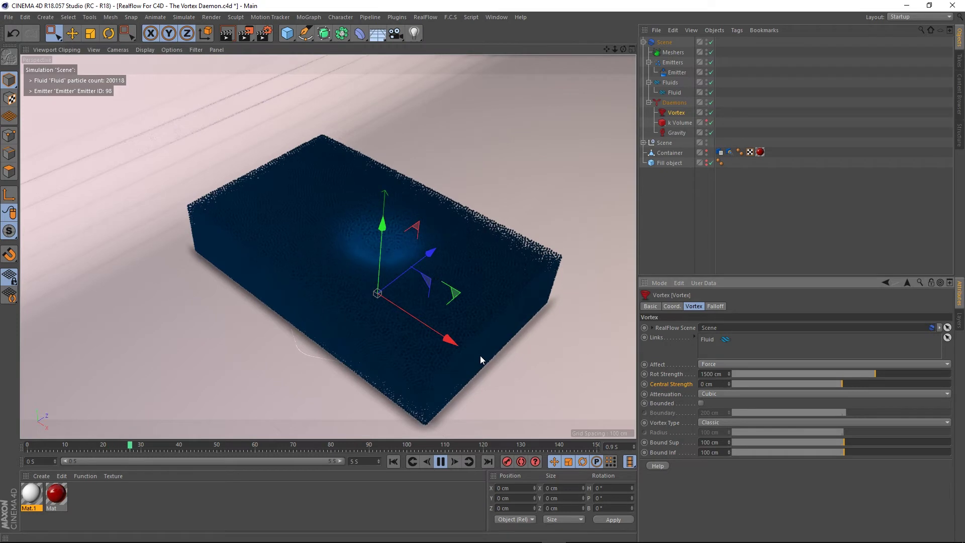
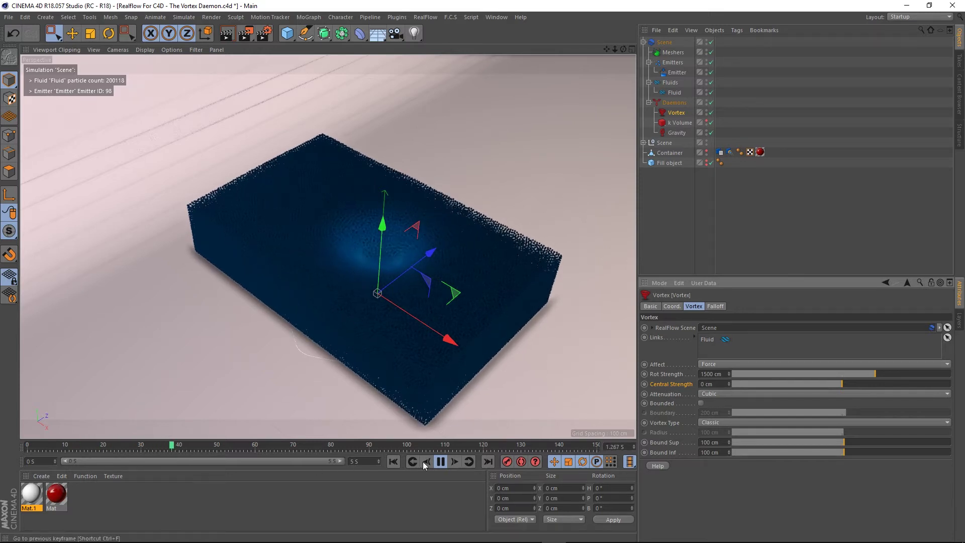
Pause the simulation, change the Vortex's Attenuation to Square, and replay it to compare the effect.
click(440, 463)
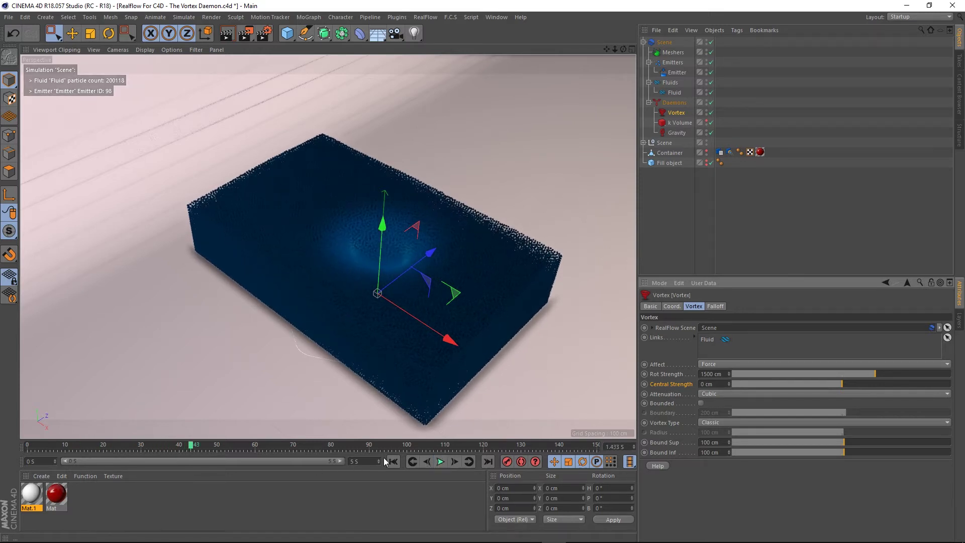
click(719, 393)
click(728, 413)
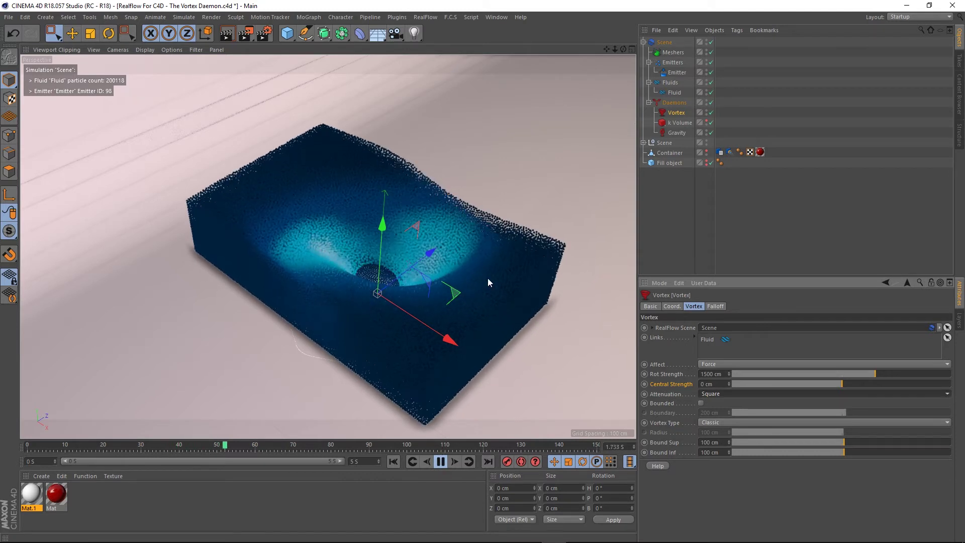
click(440, 461)
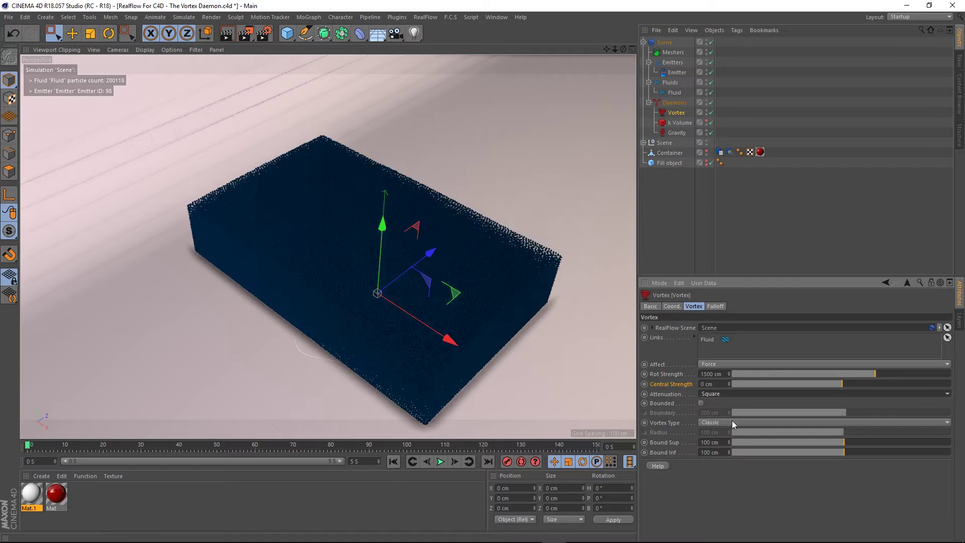
Set the Vortex's Attenuation to Linear, run the simulation, and return it to the first frame.
click(724, 394)
click(719, 402)
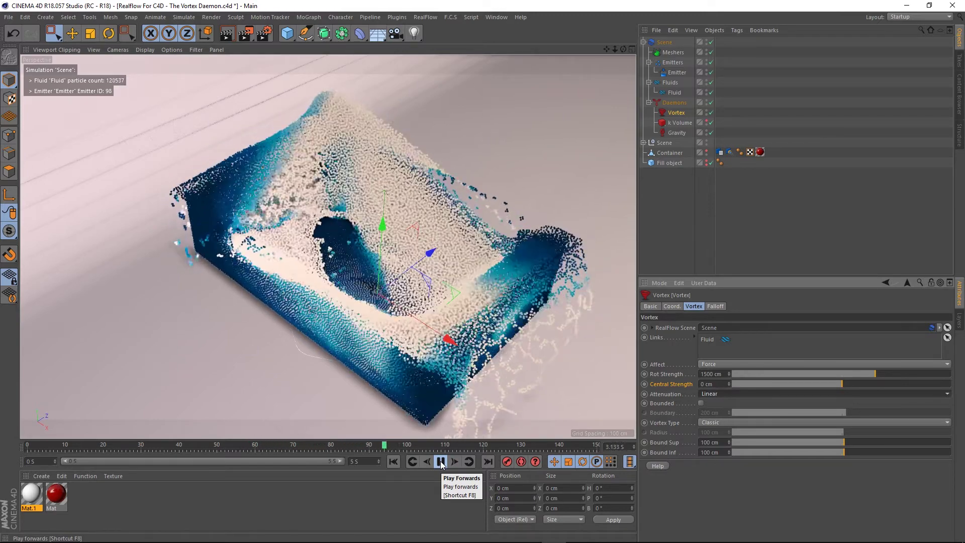
click(441, 461)
alt+drag(444, 379, 425, 358)
click(393, 461)
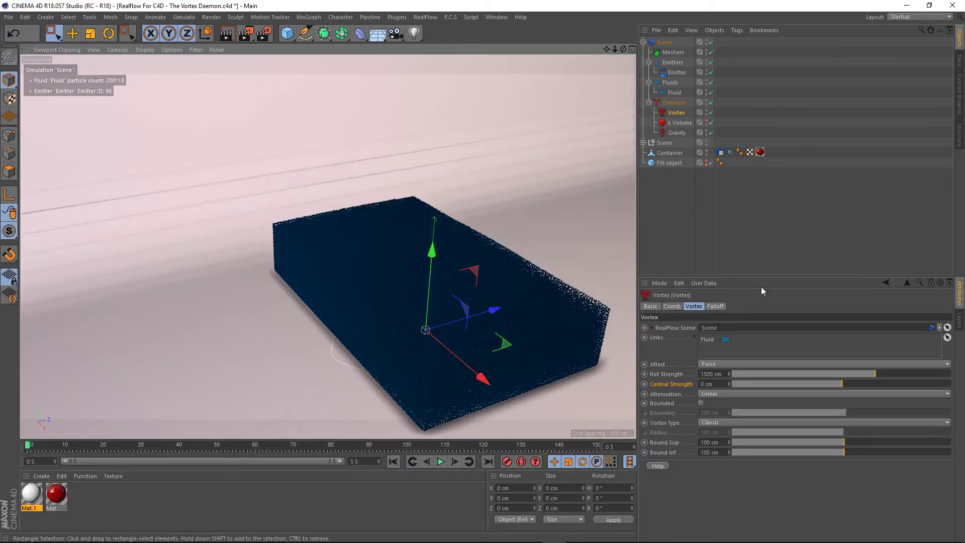
Reset the Vortex's Rot Strength to its default and reframe the fluid container.
right_click(659, 377)
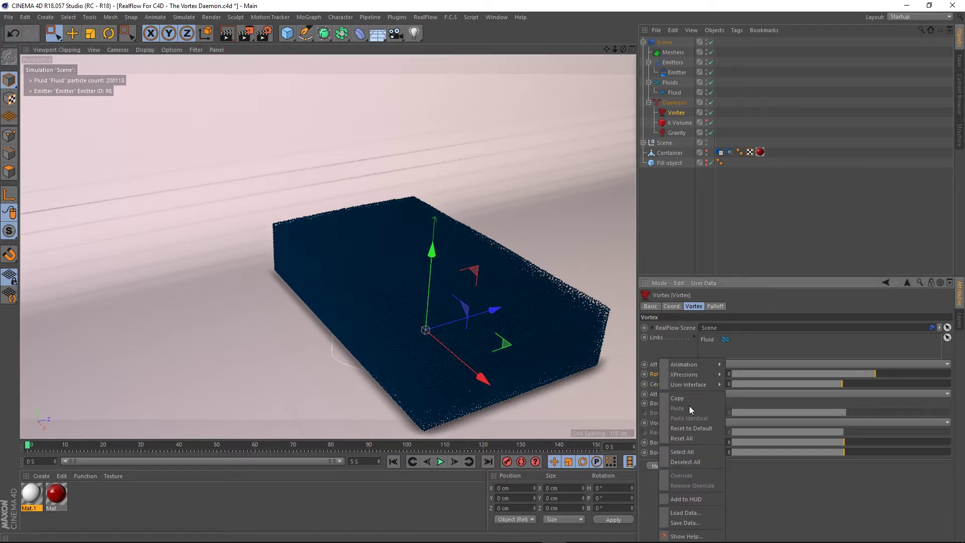
click(701, 428)
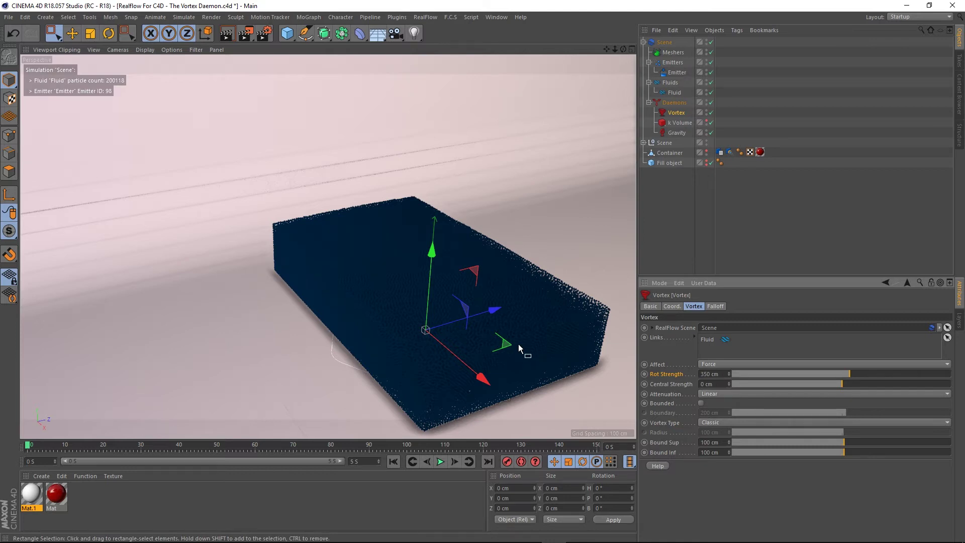
alt+drag(389, 315, 416, 326)
alt+middle_drag(416, 328, 392, 311)
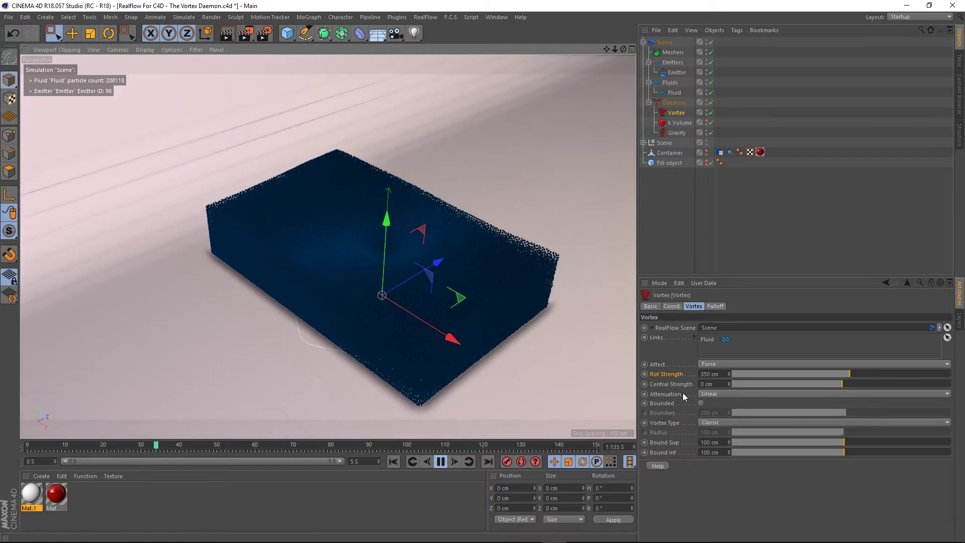
Pause the simulation and enable the Vortex's Bounded option.
click(440, 462)
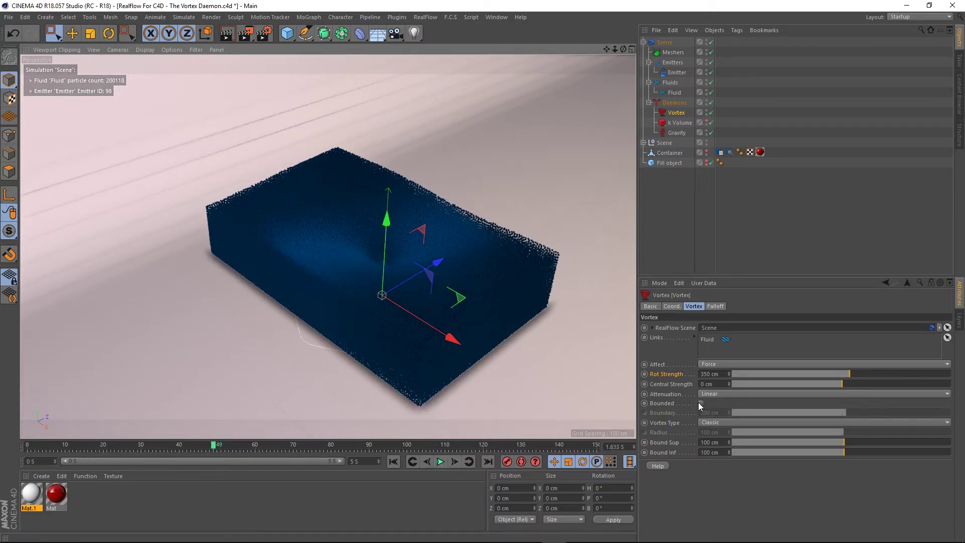
click(700, 403)
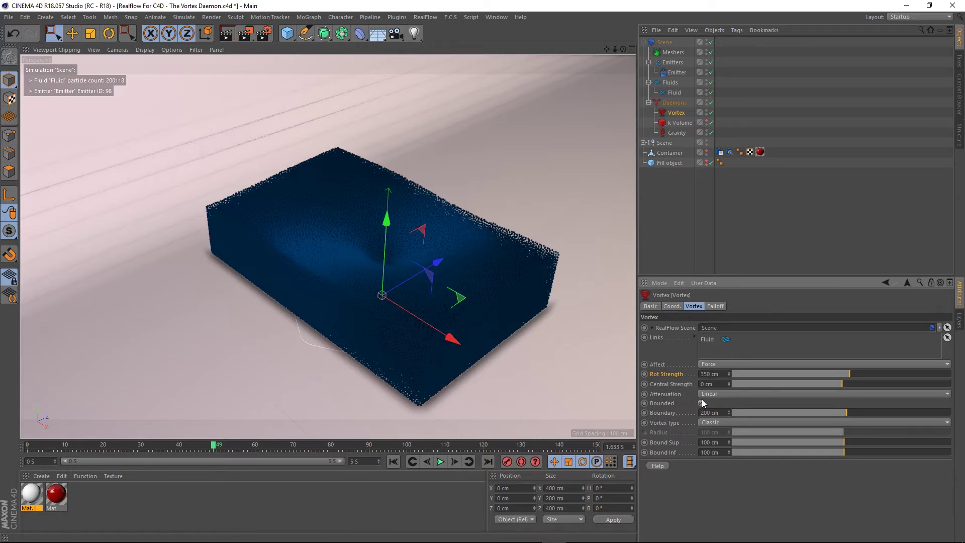
Raise the Vortex above the fluid container to a Y position of about 343 cm, working in the Front view, and return to the perspective view.
middle_click(418, 291)
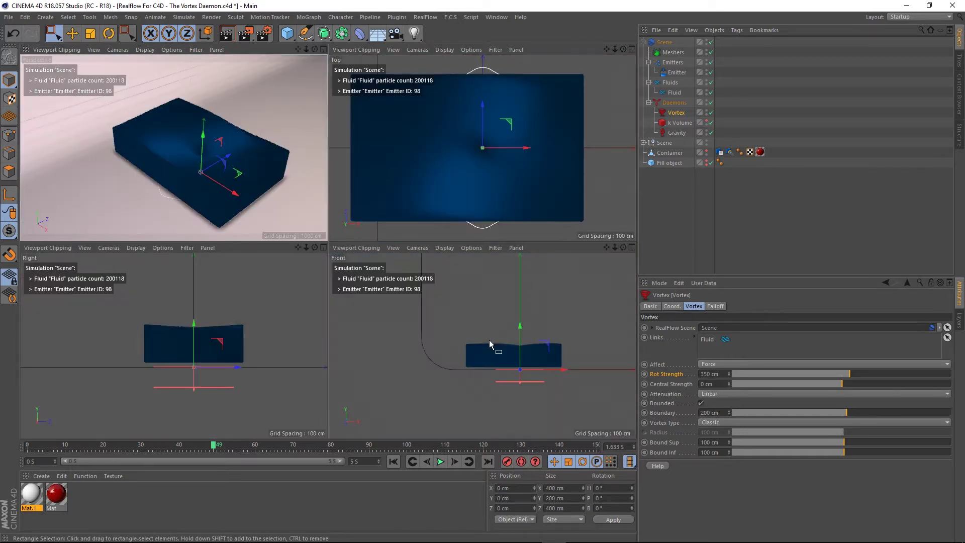
middle_click(489, 340)
scroll(414, 265, up, 5)
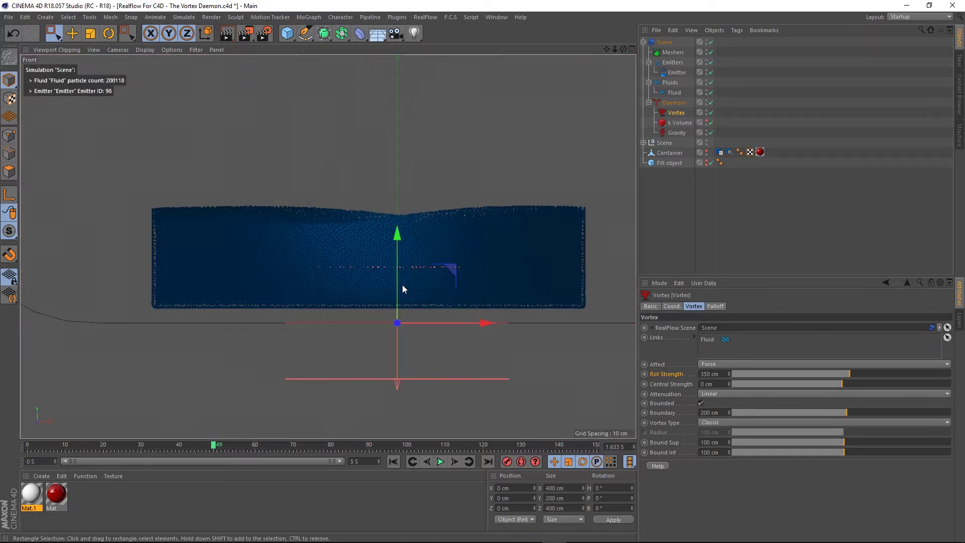
drag(395, 257, 398, 103)
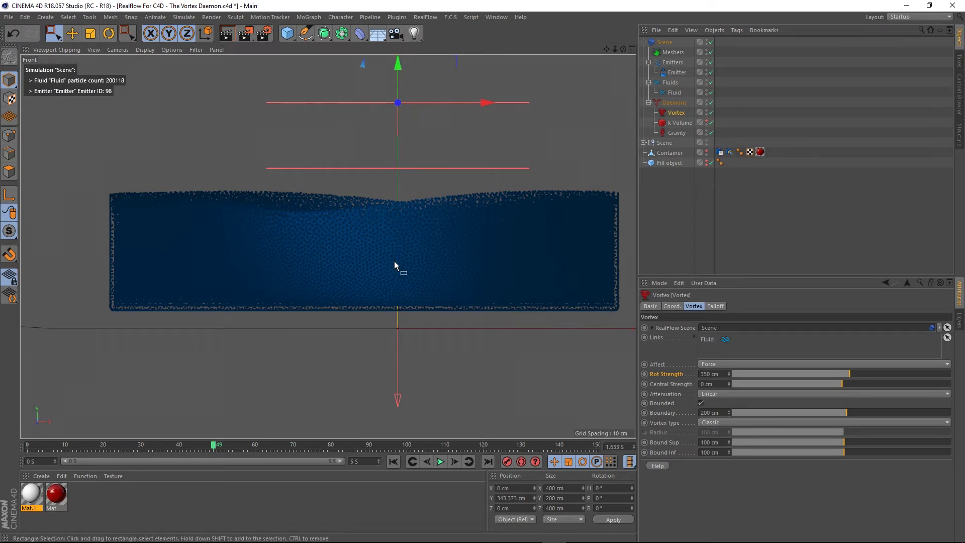
middle_click(351, 239)
middle_click(192, 170)
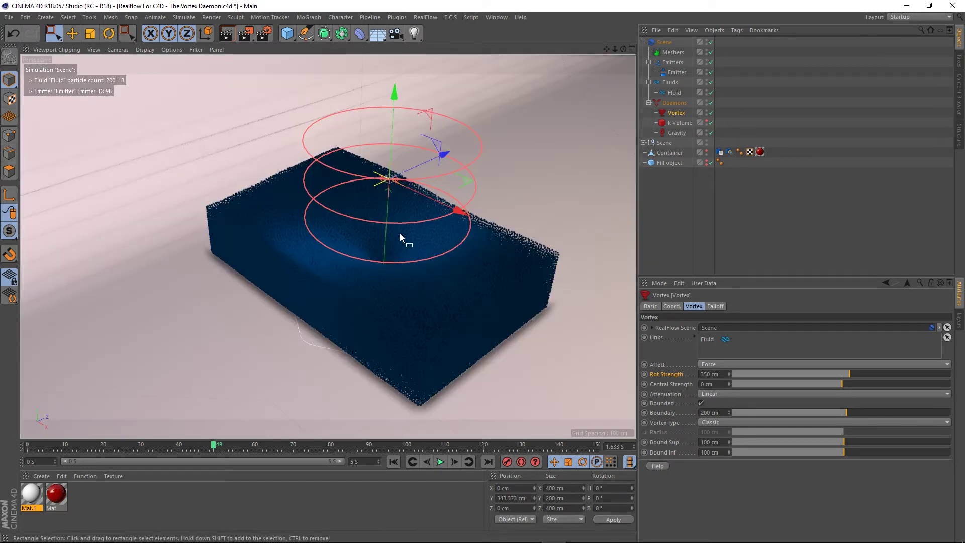
scroll(400, 234, up, 2)
mouse_move(405, 243)
alt+mouse_down()
mouse_move(366, 288)
mouse_move(392, 242)
alt+mouse_up()
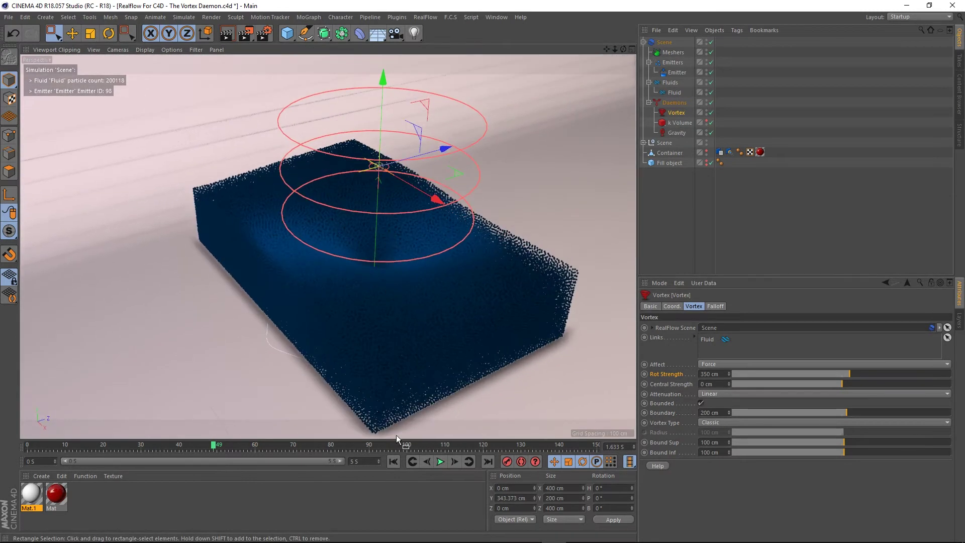
Replay the simulation from the first frame with the Vortex above the fluid, and pause it.
click(392, 462)
click(441, 463)
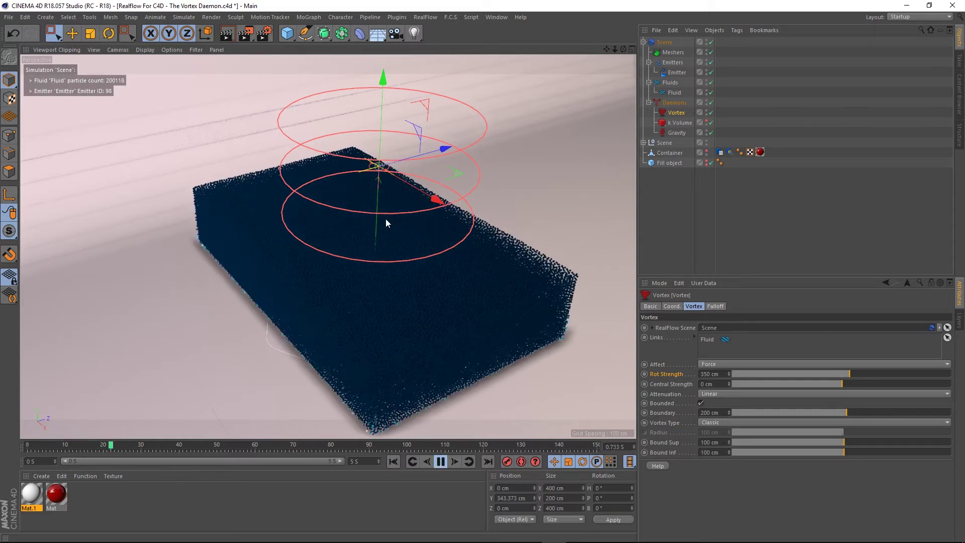
alt+drag(397, 289, 399, 268)
click(440, 462)
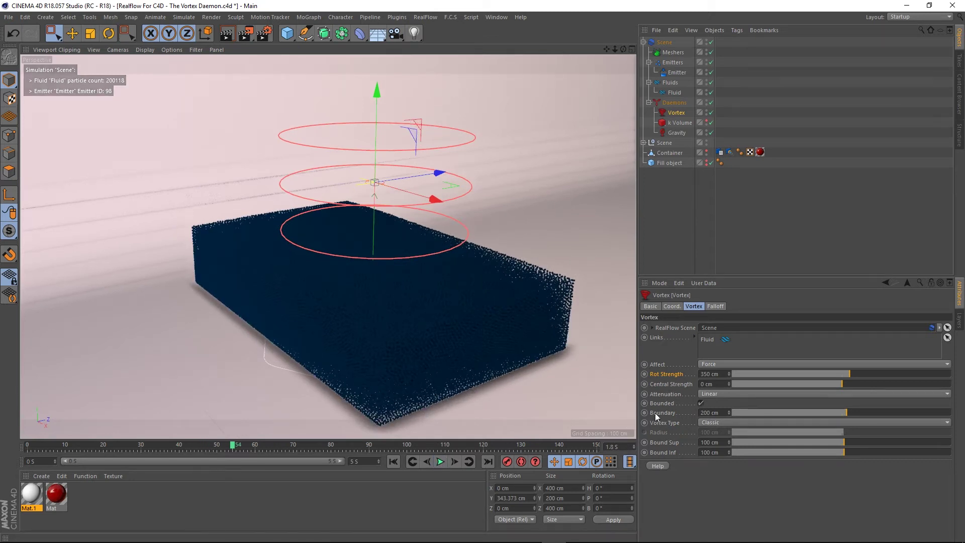
Switch the Vortex's Bounded option off and on again, try a Boundary of about 354 cm, and undo that change.
click(701, 401)
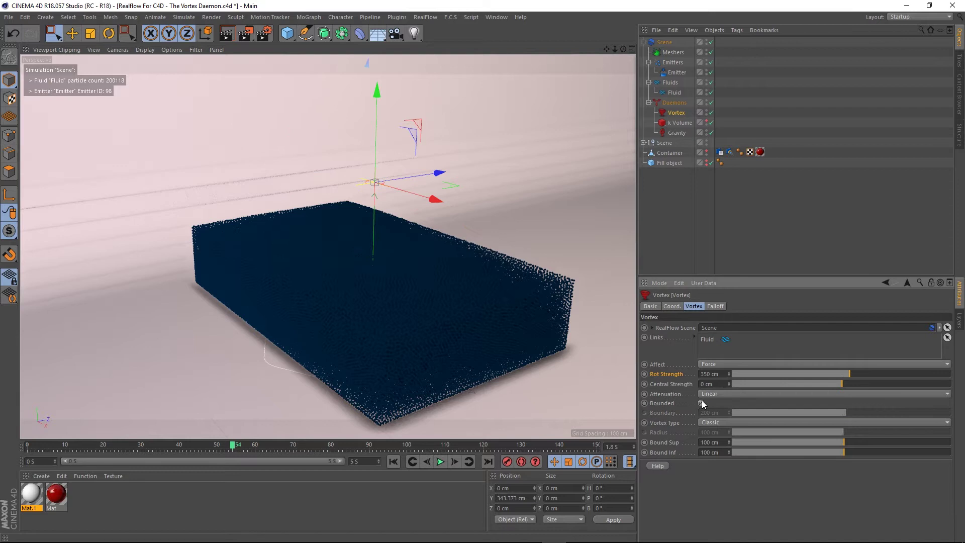
click(702, 401)
click(662, 413)
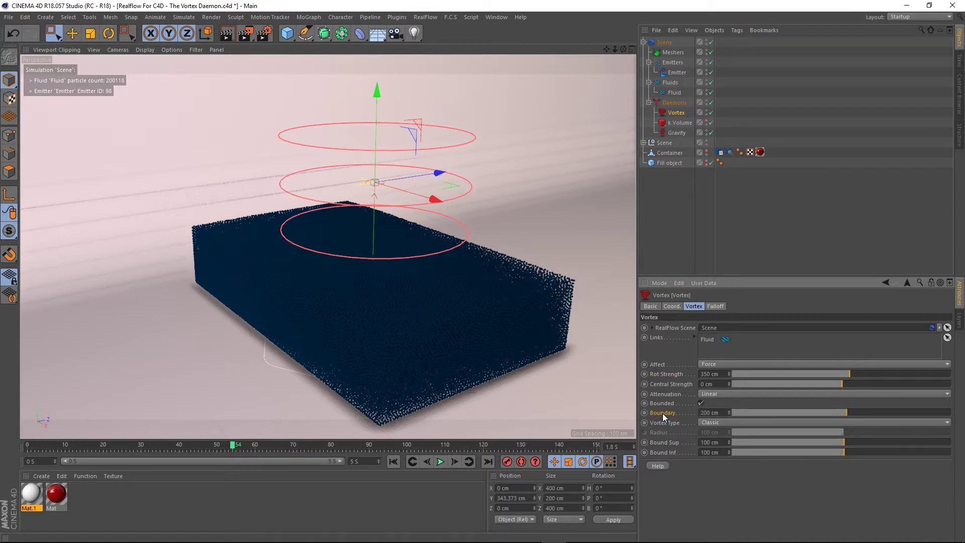
mouse_move(843, 411)
mouse_down()
mouse_move(862, 405)
mouse_move(850, 409)
mouse_up()
key(ctrl+z)
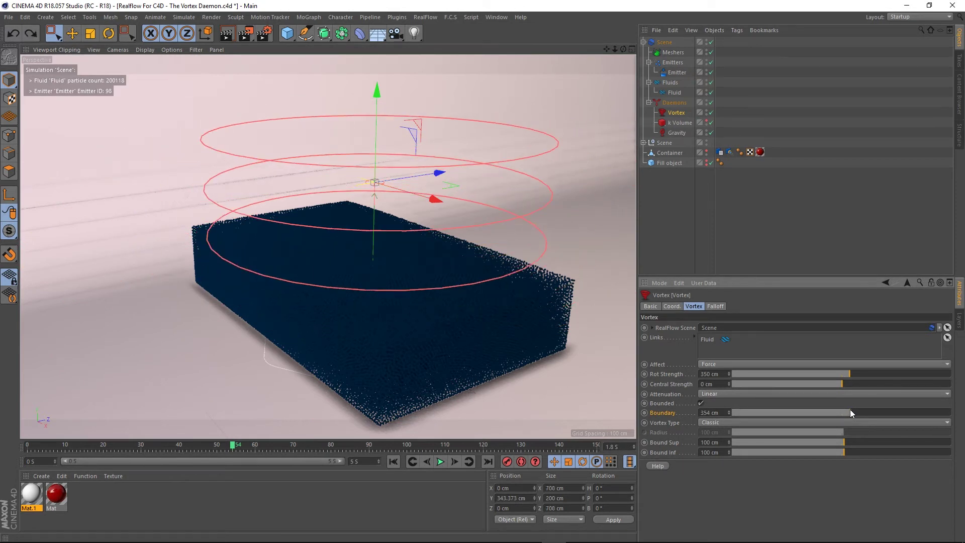
Examine the Vortex's boundary rings from several angles relative to the fluid container.
alt+middle_drag(361, 229, 364, 259)
alt+drag(364, 258, 255, 256)
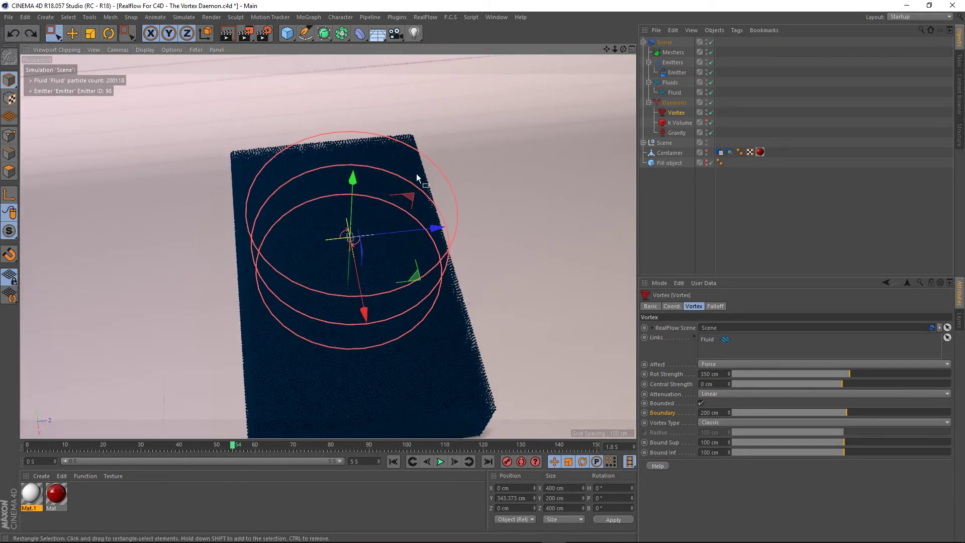
alt+drag(400, 315, 447, 268)
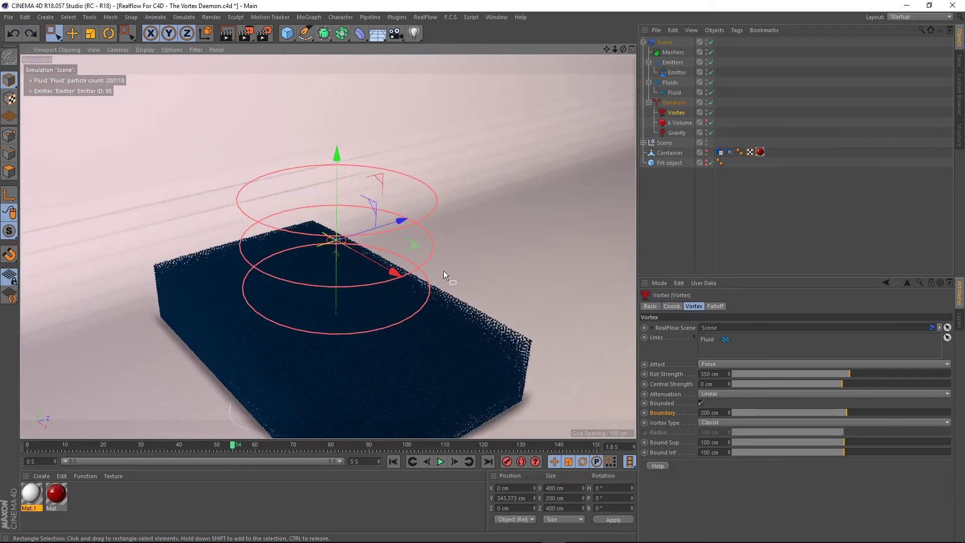
scroll(407, 305, down, 2)
alt+middle_drag(403, 315, 403, 279)
alt+drag(402, 278, 404, 290)
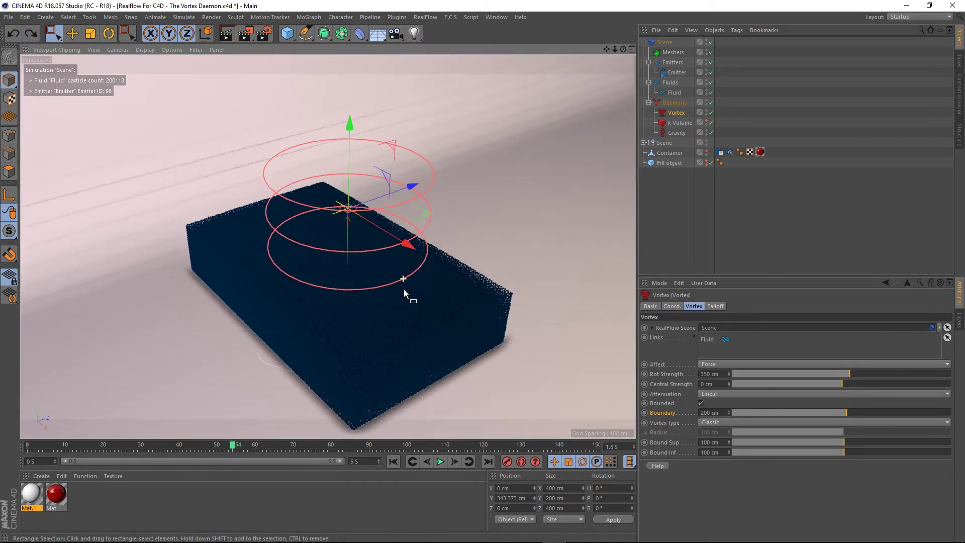
alt+middle_drag(318, 315, 331, 307)
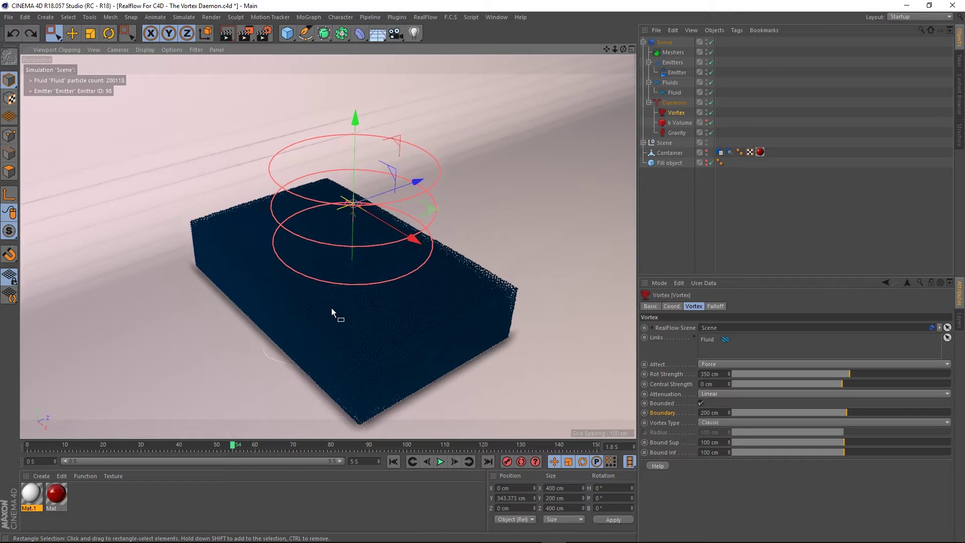
alt+drag(331, 298, 346, 282)
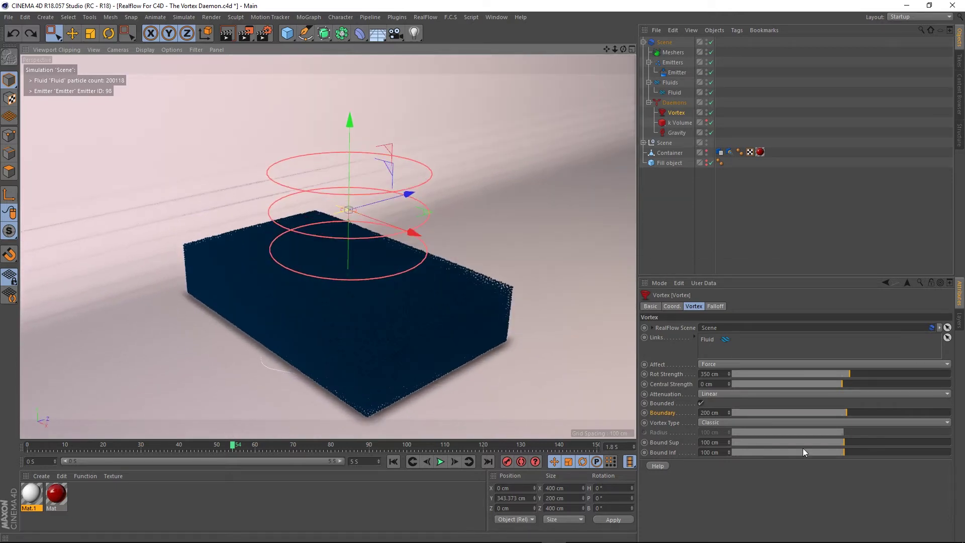
Try a Bound Sup of about 377 cm and then a different Bound Inf on the Vortex, undoing each change.
drag(843, 442, 830, 445)
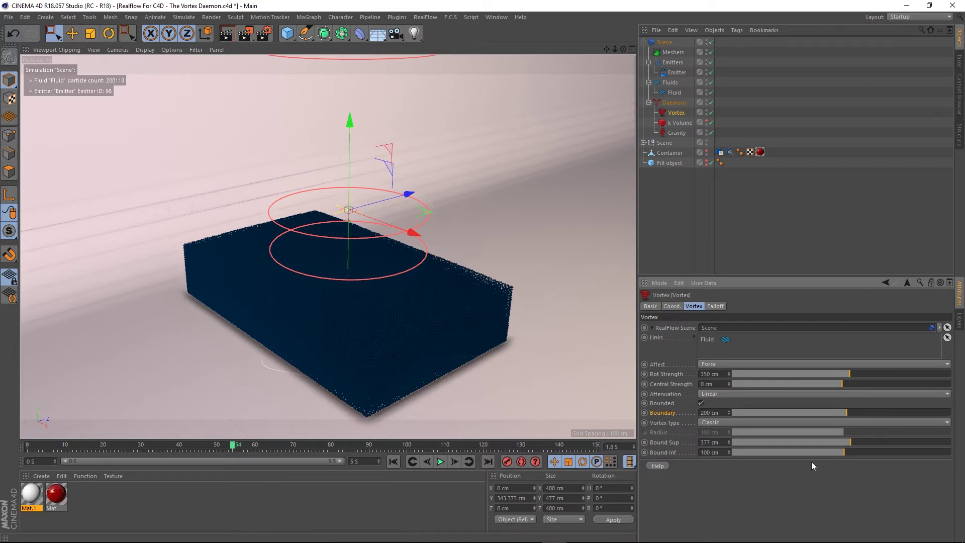
key(ctrl+z)
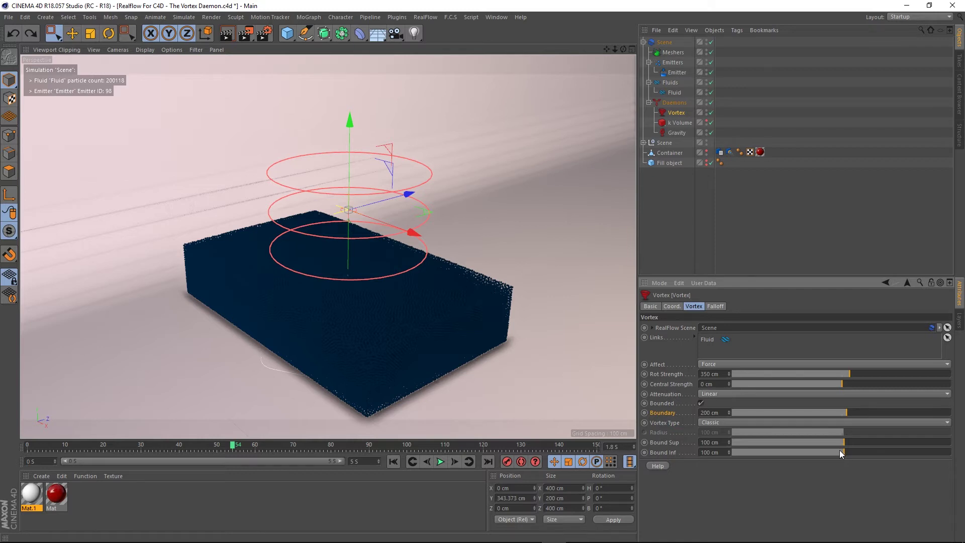
drag(839, 450, 847, 446)
key(ctrl+z)
Restart the simulation from the first frame and lower the Vortex to a Y position of about 264 cm while it plays.
scroll(344, 231, up, 3)
mouse_move(344, 225)
alt+mouse_down()
mouse_move(344, 243)
mouse_move(348, 236)
alt+mouse_up()
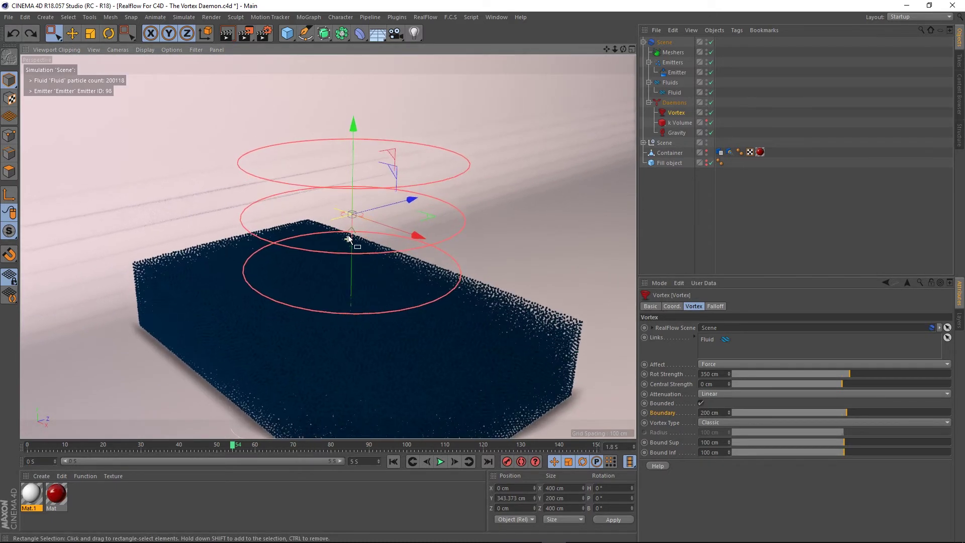
click(392, 462)
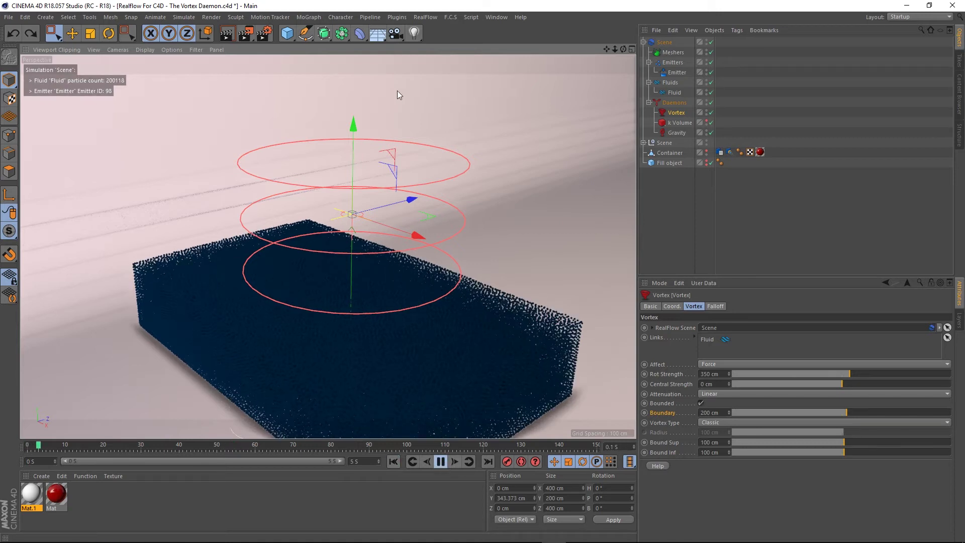
drag(351, 125, 342, 169)
alt+drag(353, 354, 354, 365)
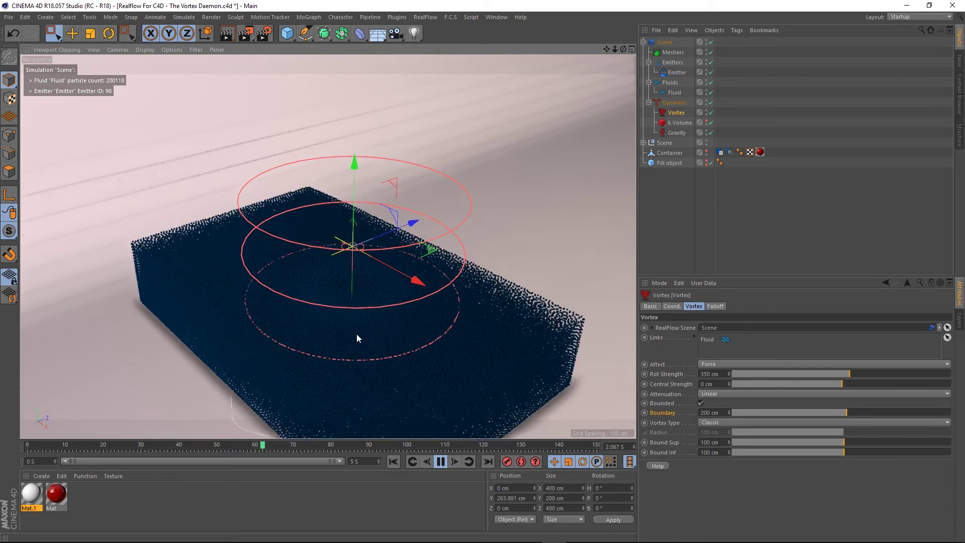
alt+middle_drag(357, 322, 359, 273)
alt+drag(369, 269, 372, 263)
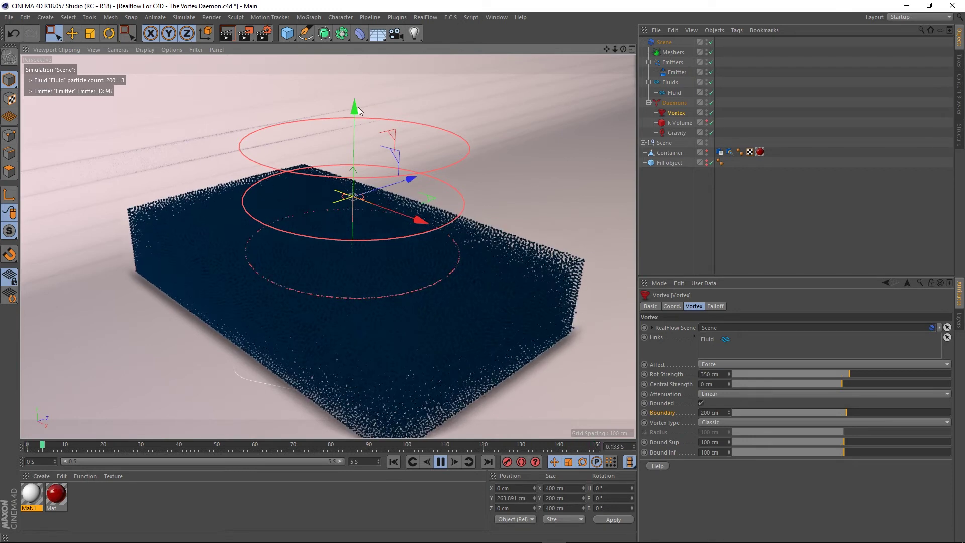
Set the Vortex's Rot Strength to 600 cm and inspect the effect on the playing simulation.
drag(723, 373, 532, 351)
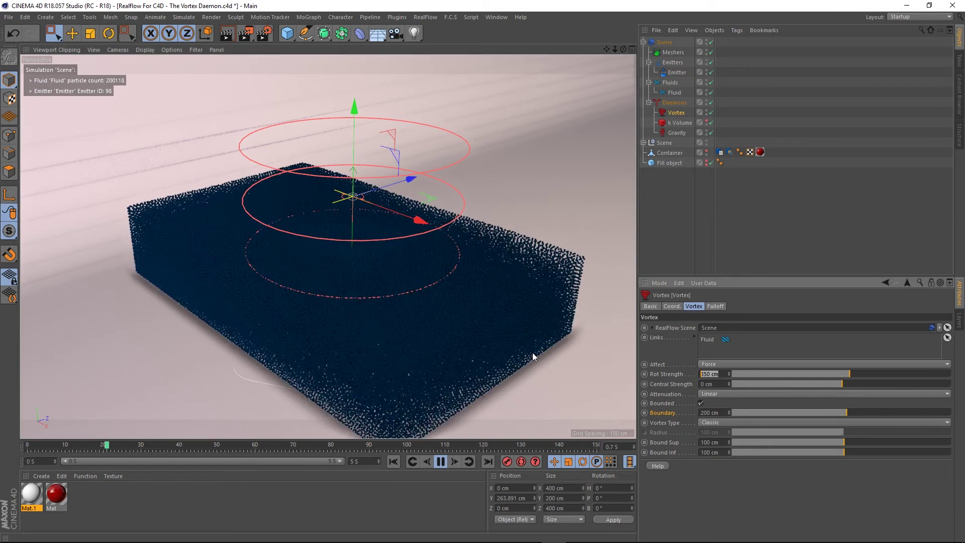
text(600)
key(Return)
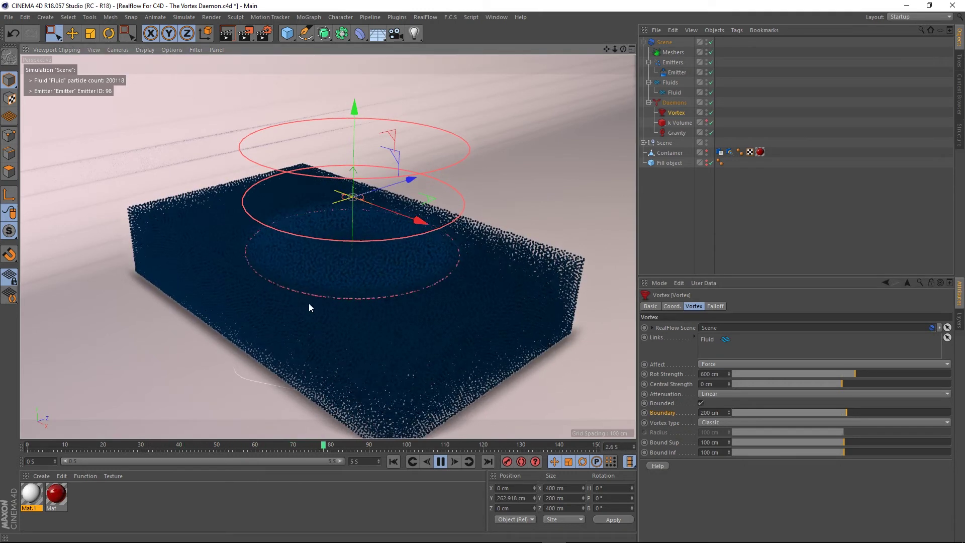
alt+drag(341, 255, 395, 239)
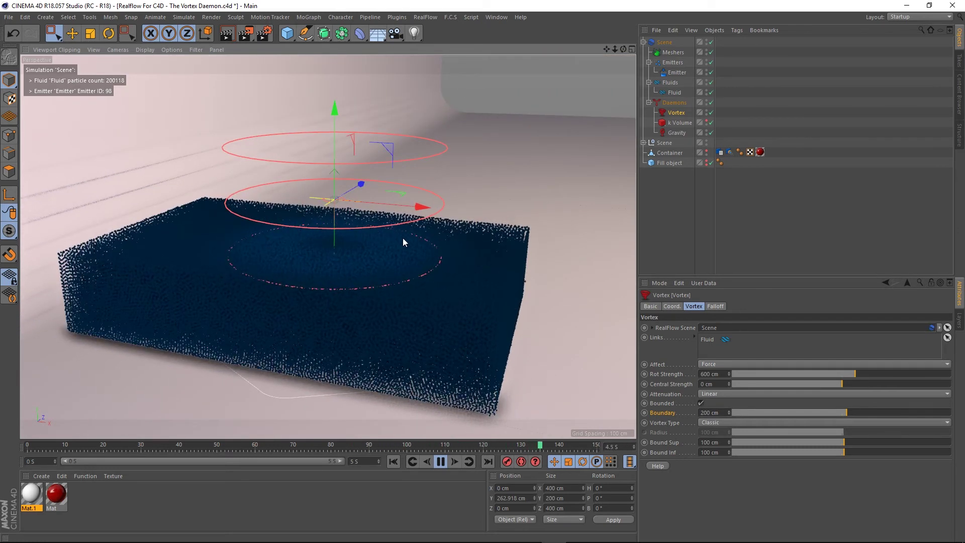
alt+drag(359, 296, 335, 298)
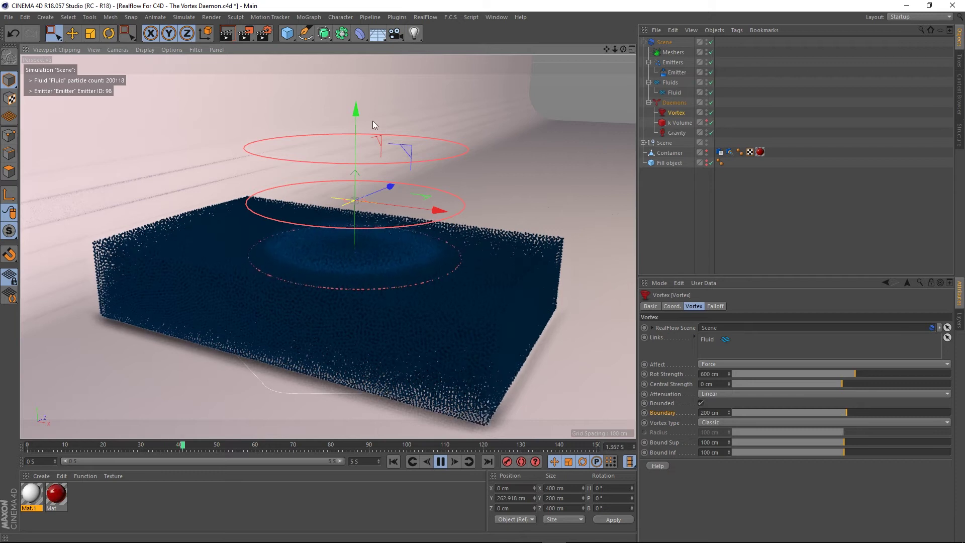
Lower the Vortex to a Y position of about 221 cm, then about 150 cm, inspecting the fluid's reaction as the simulation plays.
drag(354, 111, 349, 134)
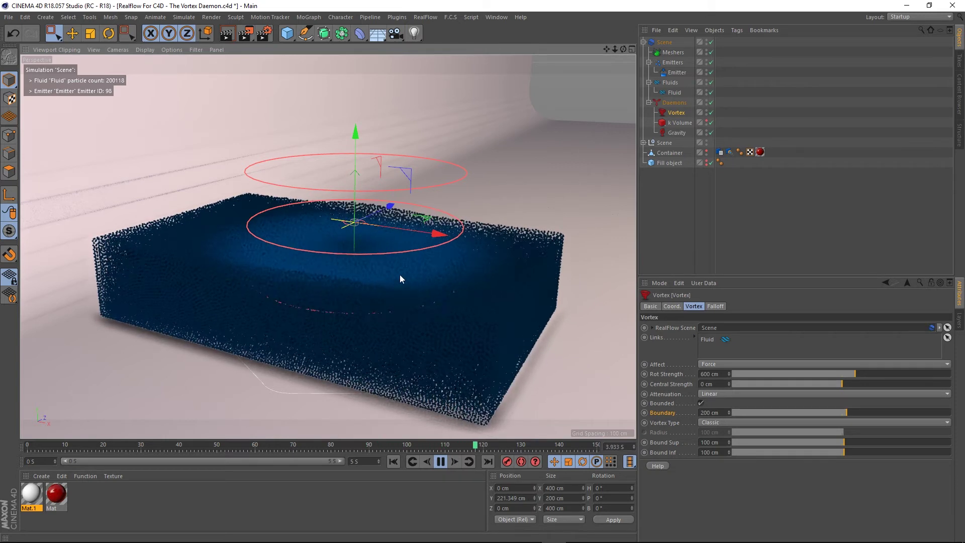
mouse_move(403, 258)
alt+mouse_down()
mouse_move(366, 284)
mouse_move(395, 231)
mouse_move(390, 255)
alt+mouse_up()
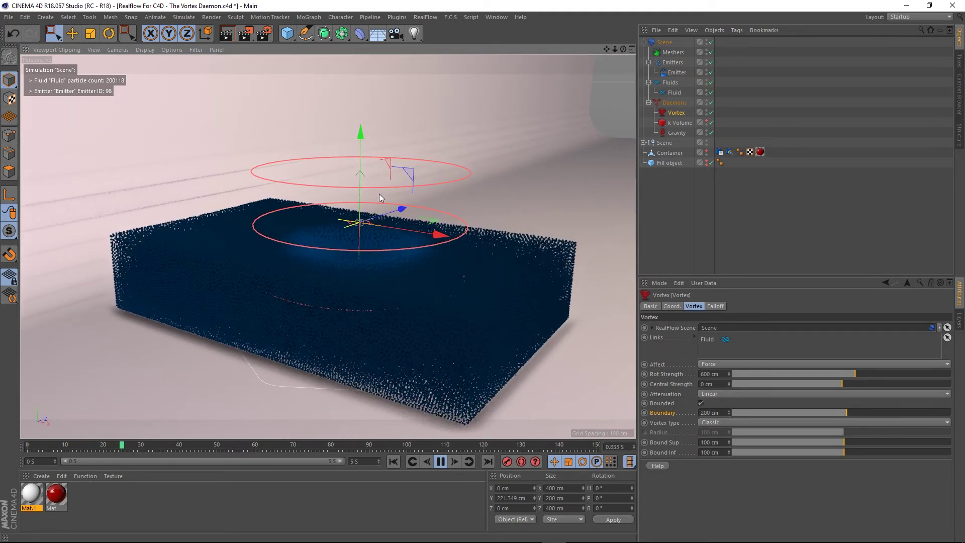
drag(360, 135, 357, 172)
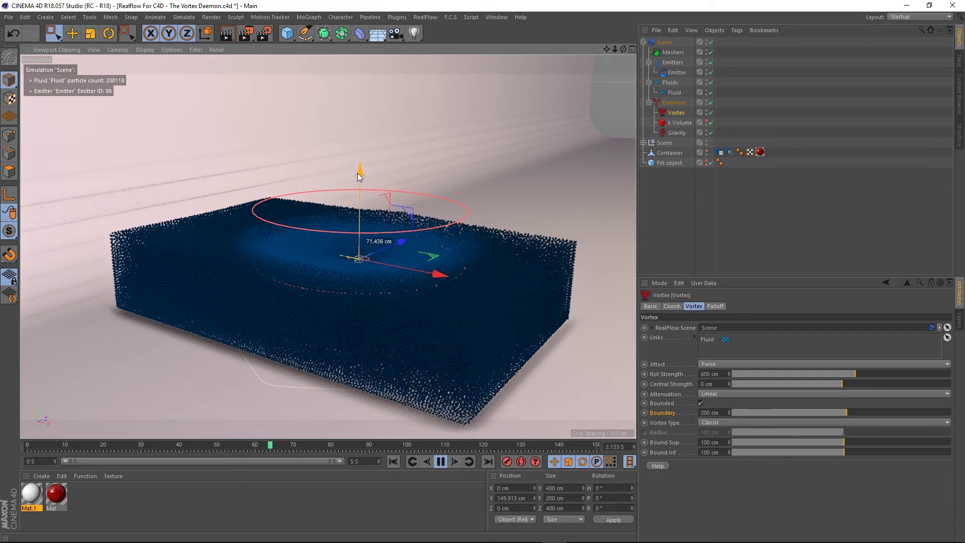
mouse_move(421, 257)
alt+mouse_down()
mouse_move(409, 291)
mouse_move(417, 288)
alt+mouse_up()
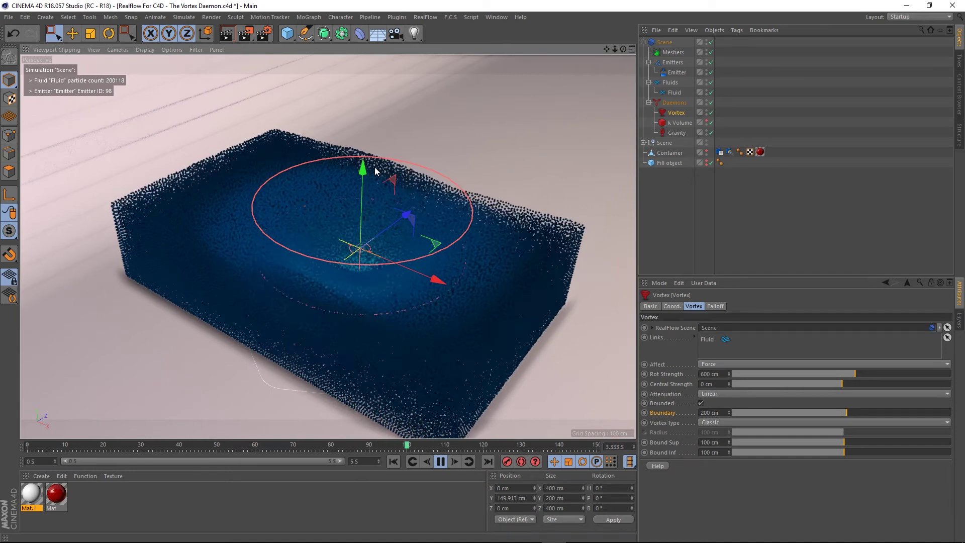
alt+drag(400, 244, 414, 292)
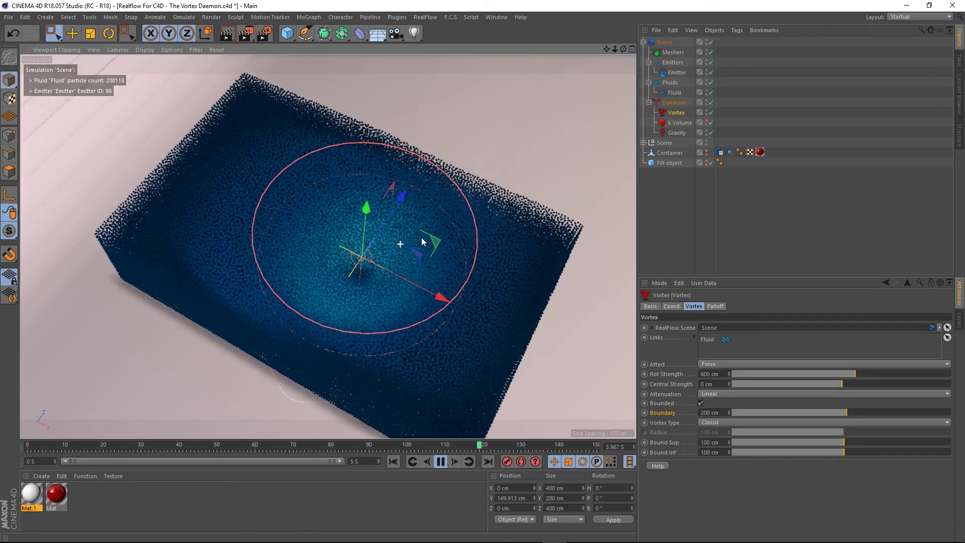
alt+drag(422, 242, 411, 206)
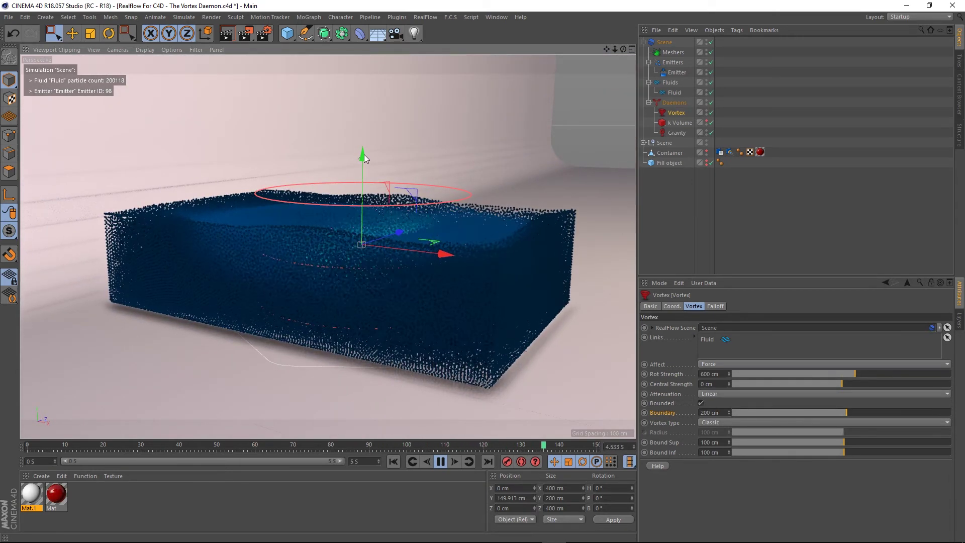
Lower the Vortex into the fluid to a Y position of about 49 cm, then about 8 cm, during playback.
drag(364, 155, 358, 207)
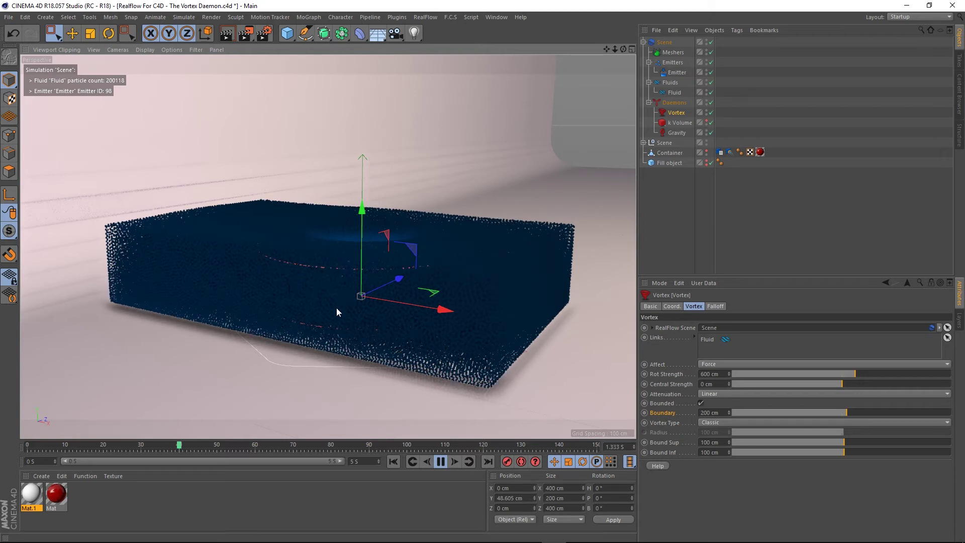
alt+drag(324, 276, 306, 297)
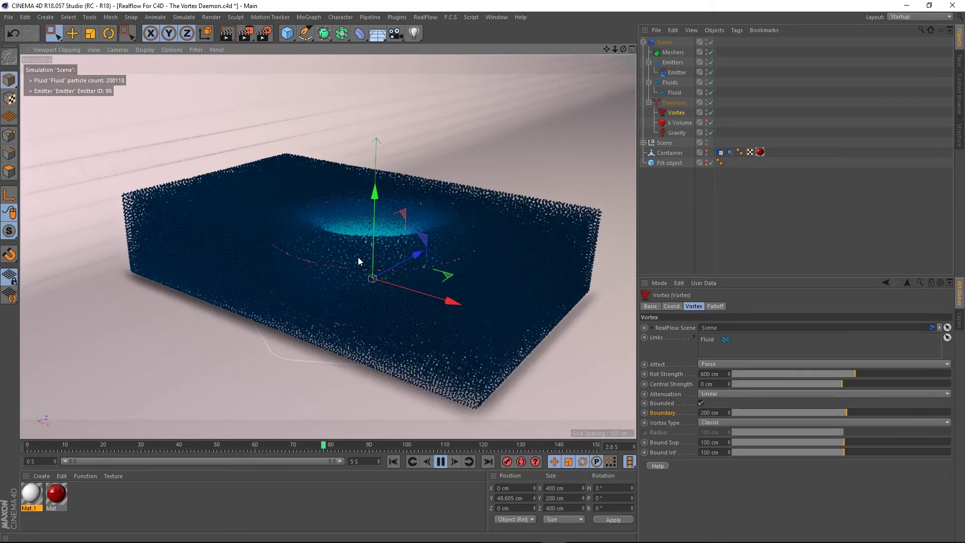
alt+drag(362, 262, 401, 285)
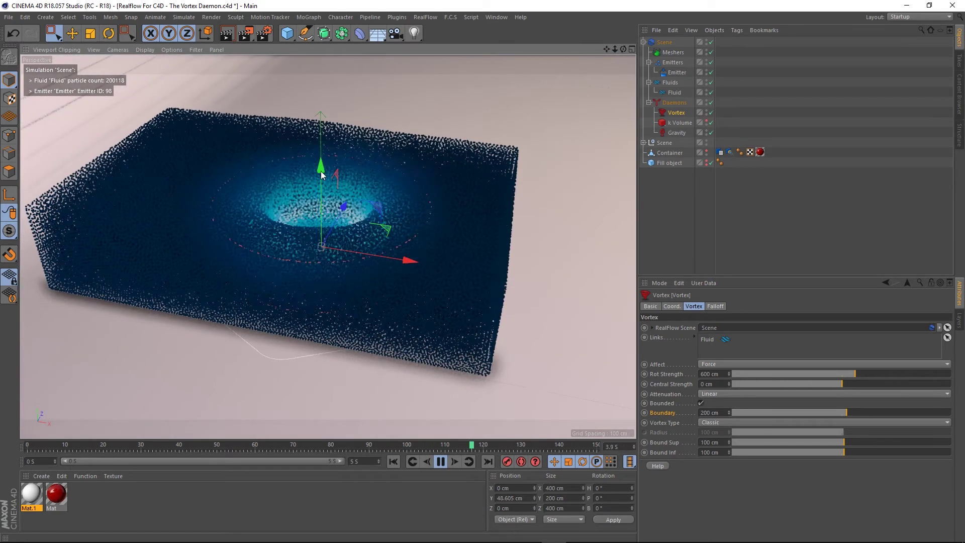
drag(320, 167, 321, 189)
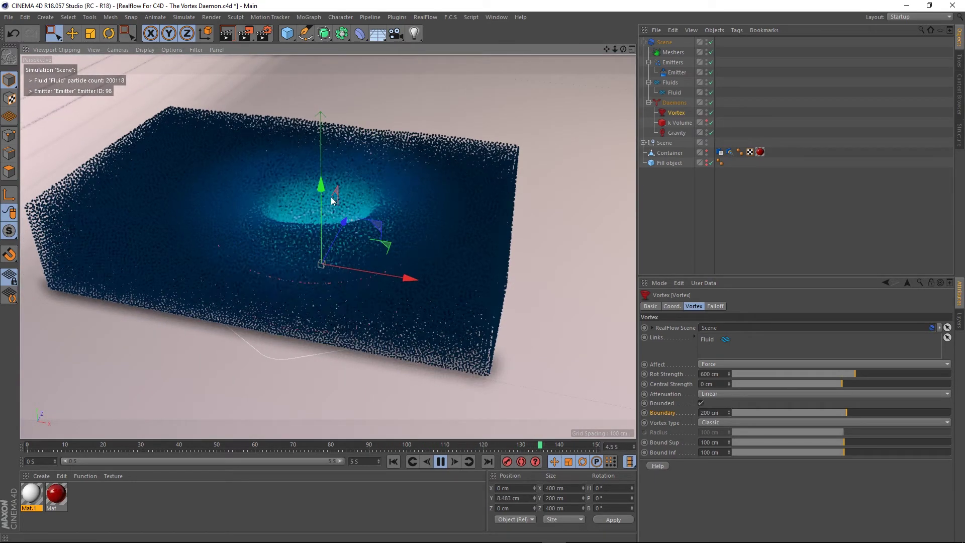
Inspect the playing fluid around the Vortex, then lower the Vortex to a Y position of about -20 cm.
alt+drag(360, 238, 334, 270)
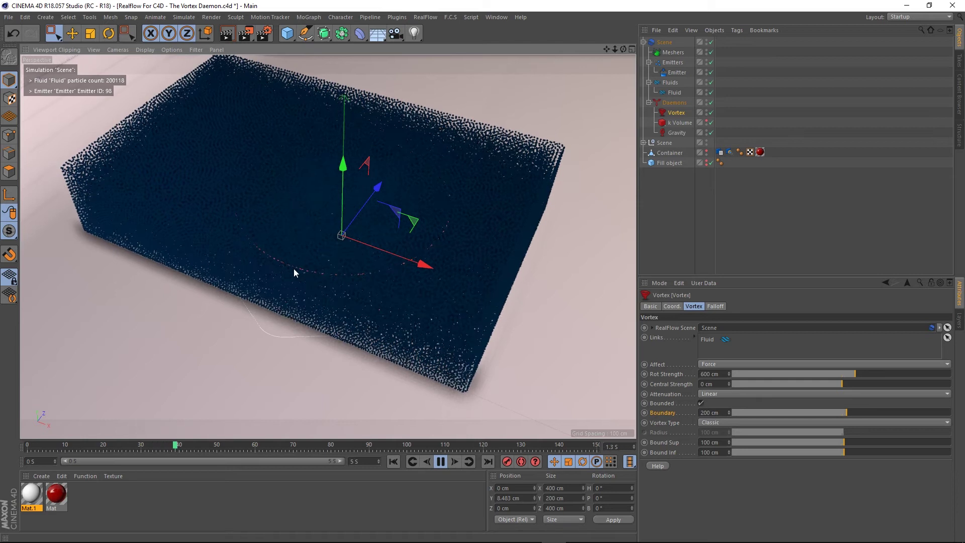
alt+drag(316, 249, 341, 176)
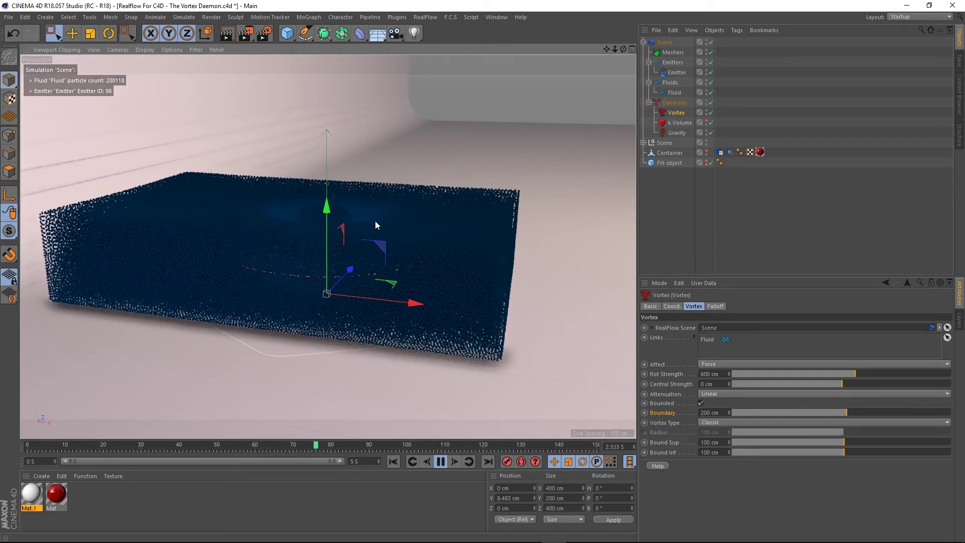
alt+drag(372, 223, 366, 240)
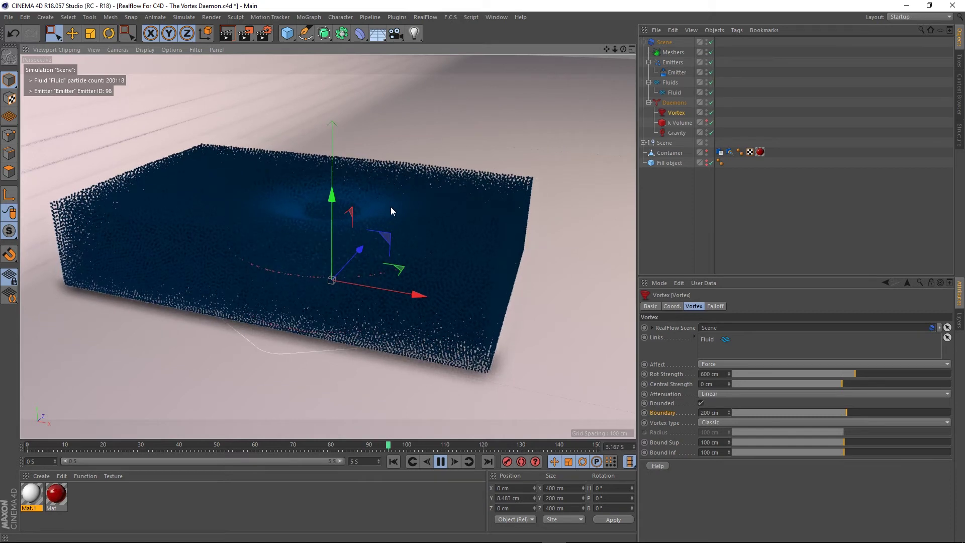
alt+drag(391, 207, 381, 241)
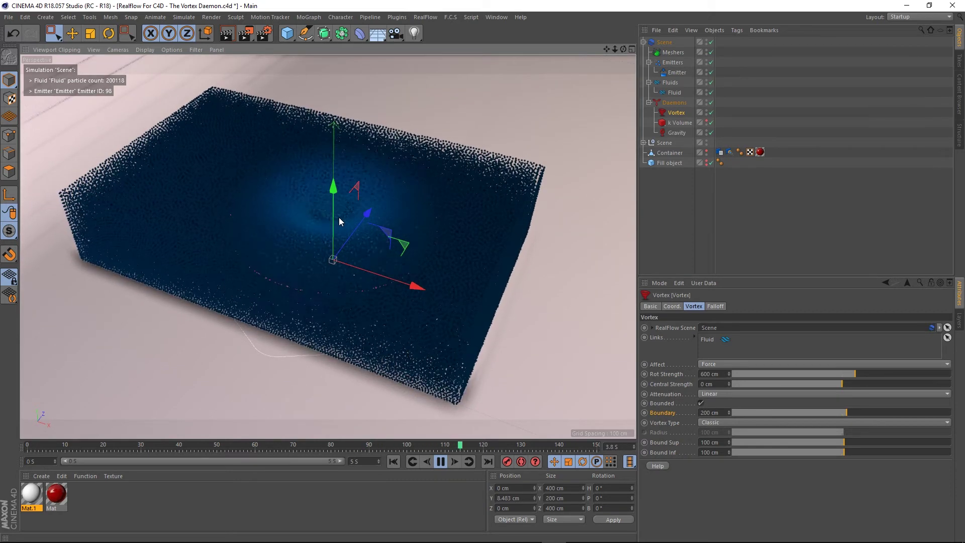
alt+drag(309, 227, 318, 201)
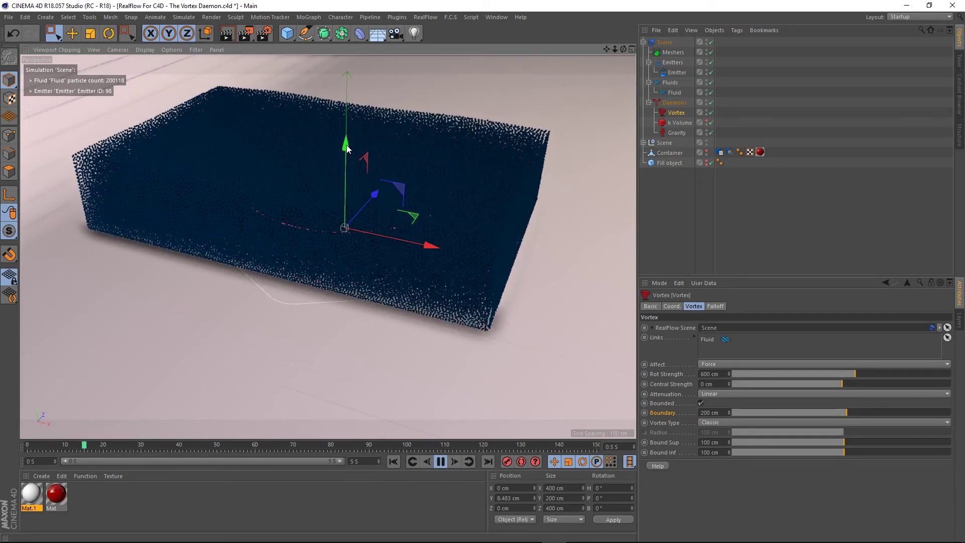
drag(346, 145, 342, 160)
alt+drag(354, 236, 334, 227)
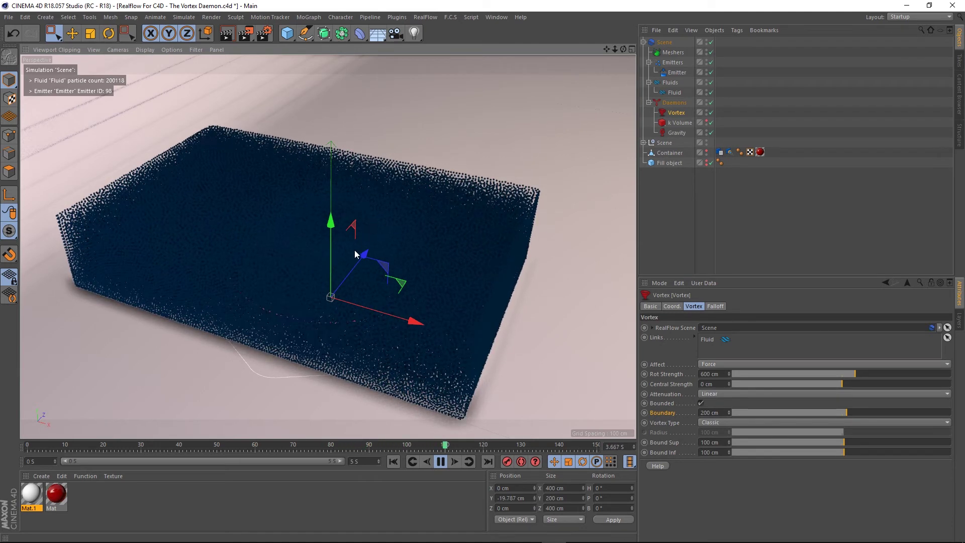
Raise the Vortex to a Y position of about 170 cm while the simulation plays.
drag(331, 217, 330, 134)
alt+drag(370, 276, 339, 255)
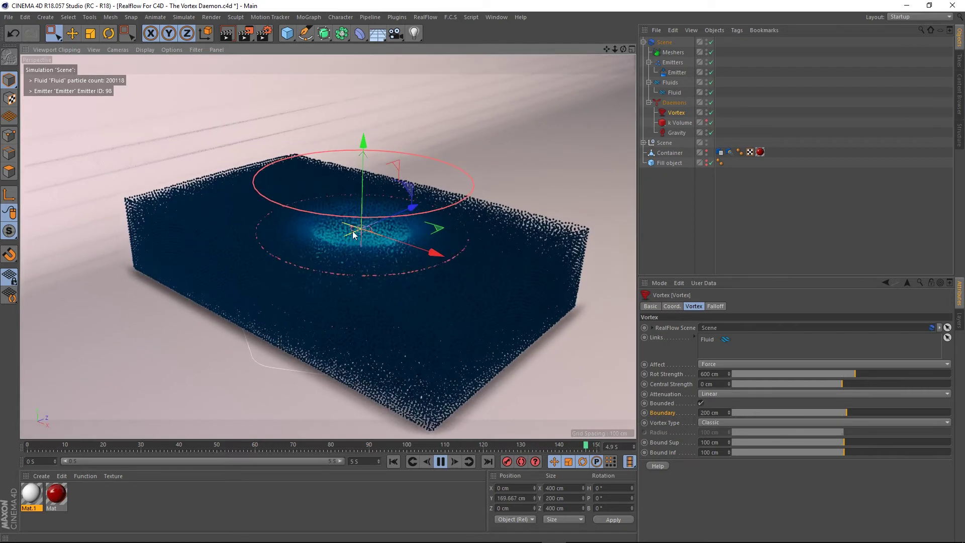
scroll(377, 221, down, 4)
Try moving the Vortex along X through the playing fluid to about -159 cm, then undo the X moves.
drag(431, 227, 403, 270)
scroll(308, 195, up, 3)
drag(353, 182, 374, 196)
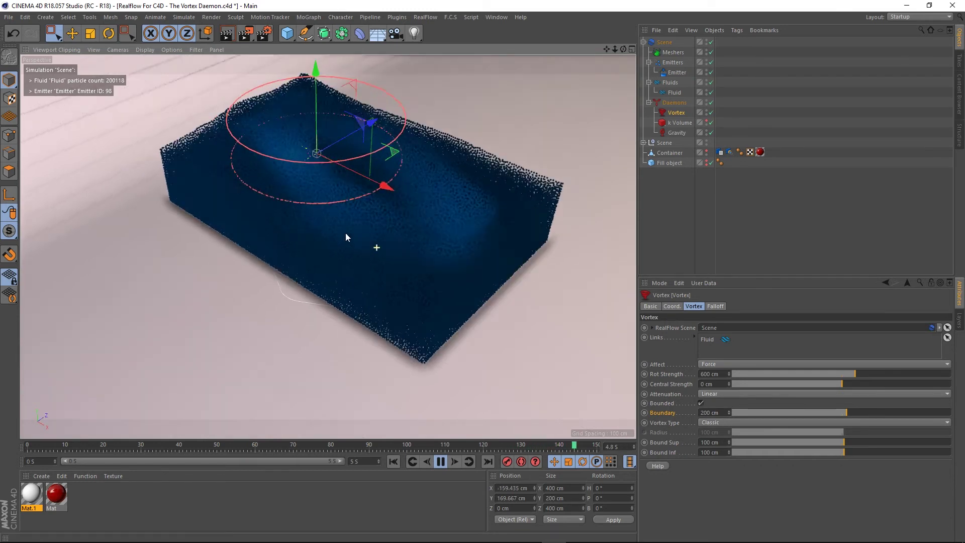
key(ctrl+z)
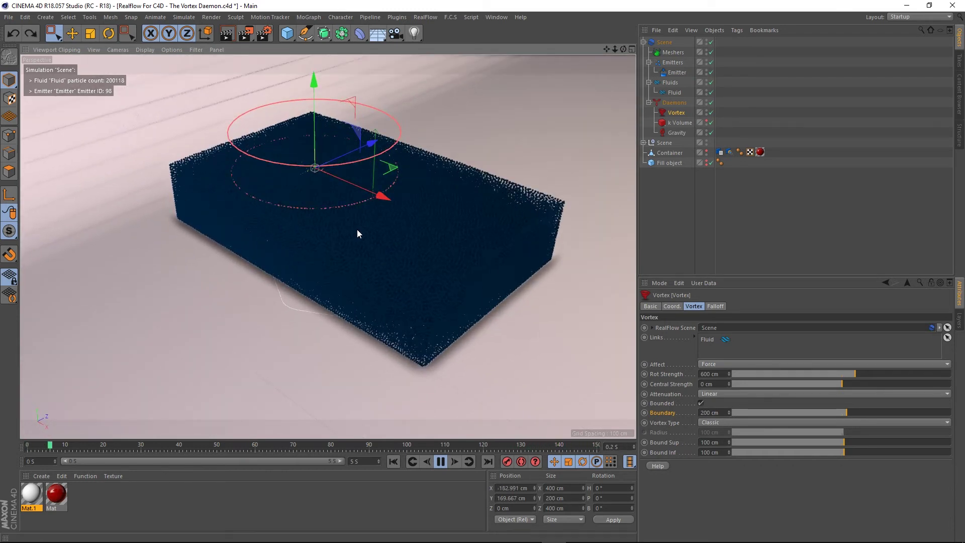
key(ctrl+z)
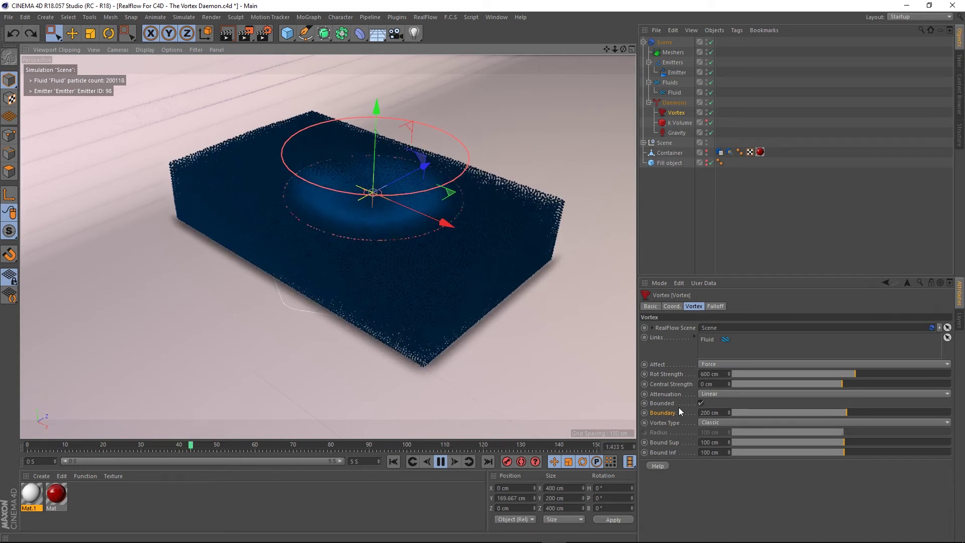
Turn off the Vortex's Bounded option, inspect the unbounded effect on the playing fluid, and turn Bounded back on.
click(701, 404)
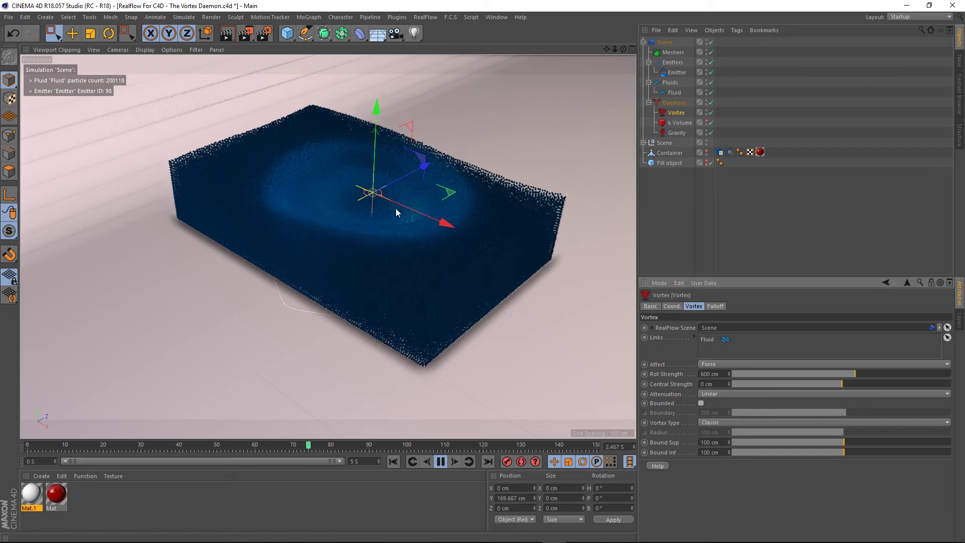
scroll(403, 230, down, 3)
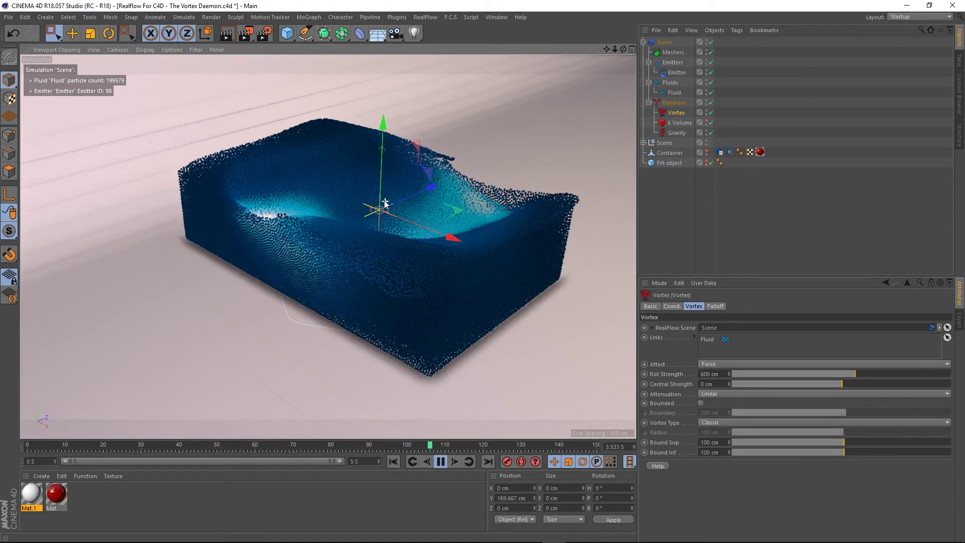
scroll(397, 216, up, 5)
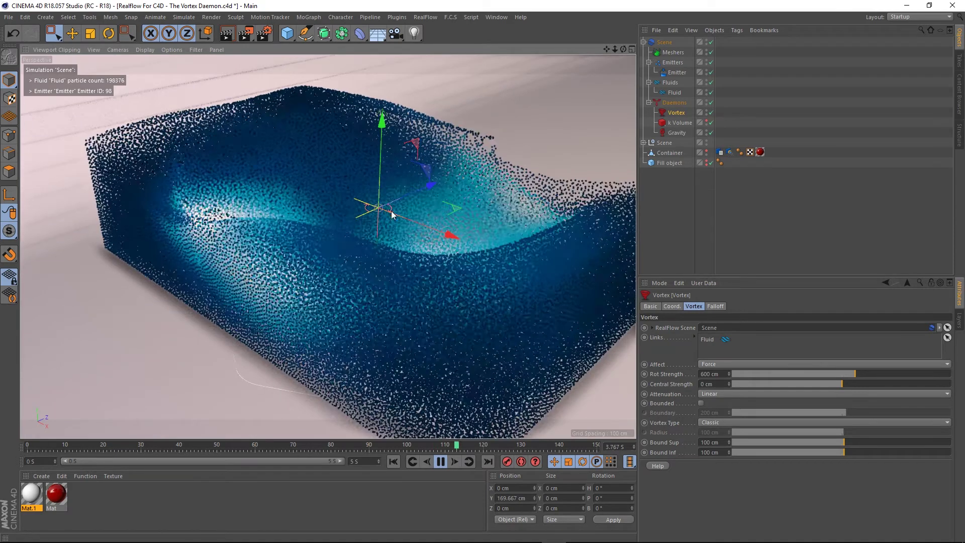
scroll(394, 221, down, 3)
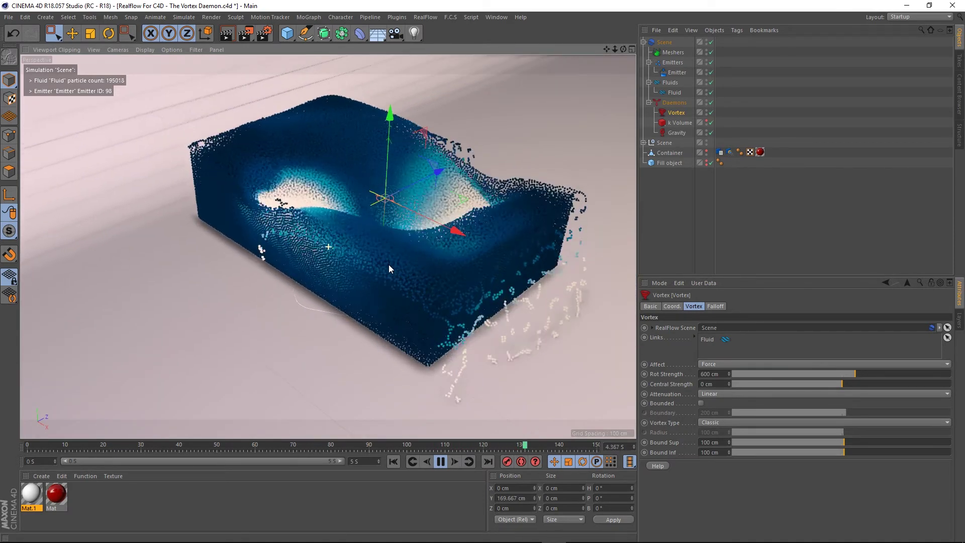
alt+middle_drag(388, 263, 386, 270)
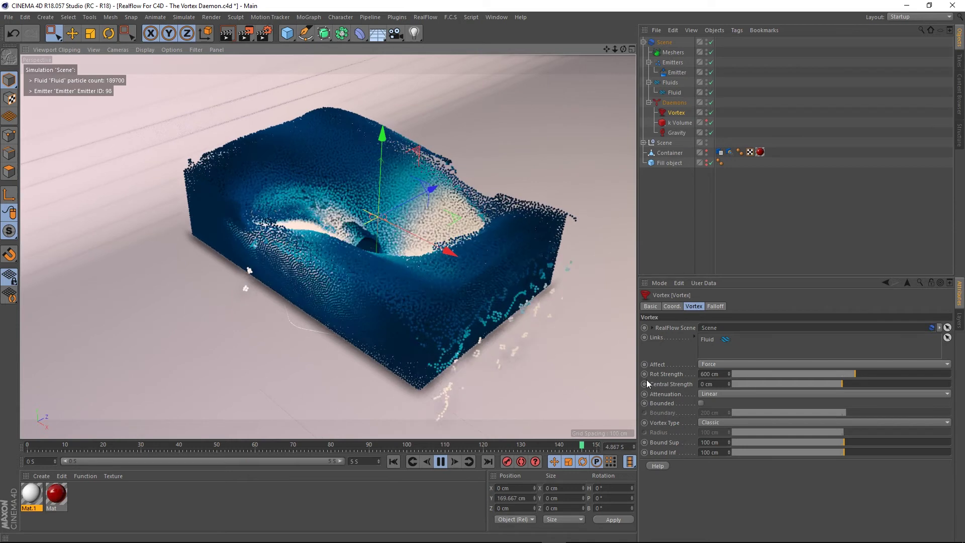
click(700, 403)
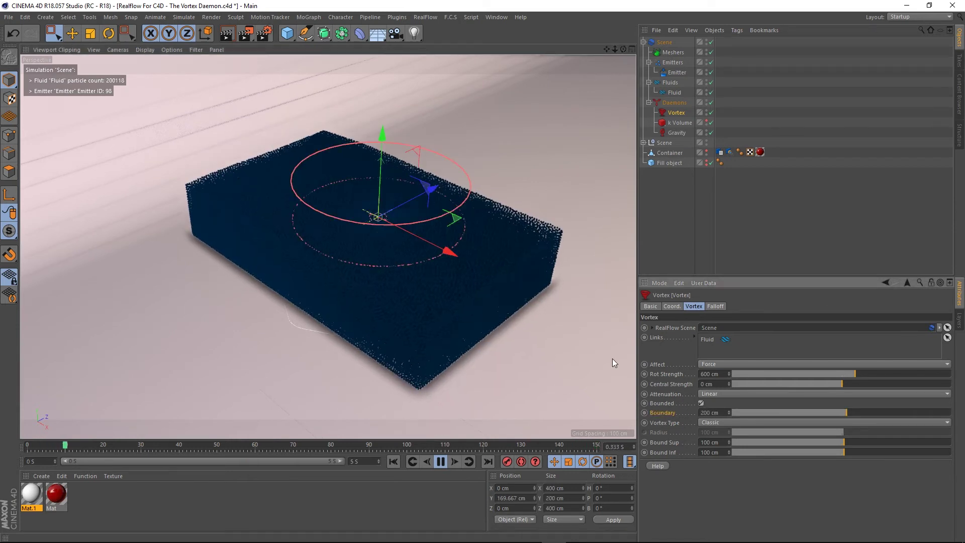
Set the Vortex's Boundary to 100 cm and inspect the affected area of the playing fluid.
alt+drag(394, 171, 350, 203)
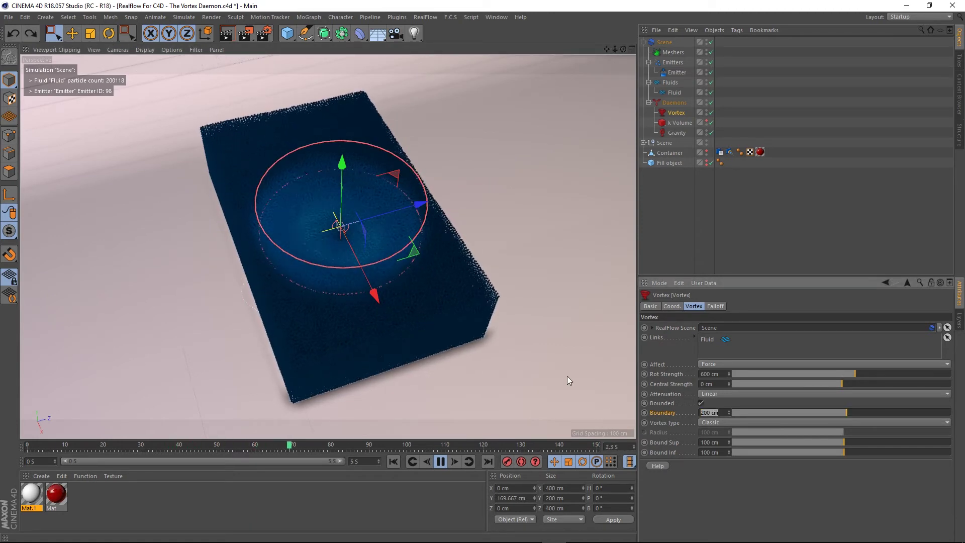
text(100)
key(Return)
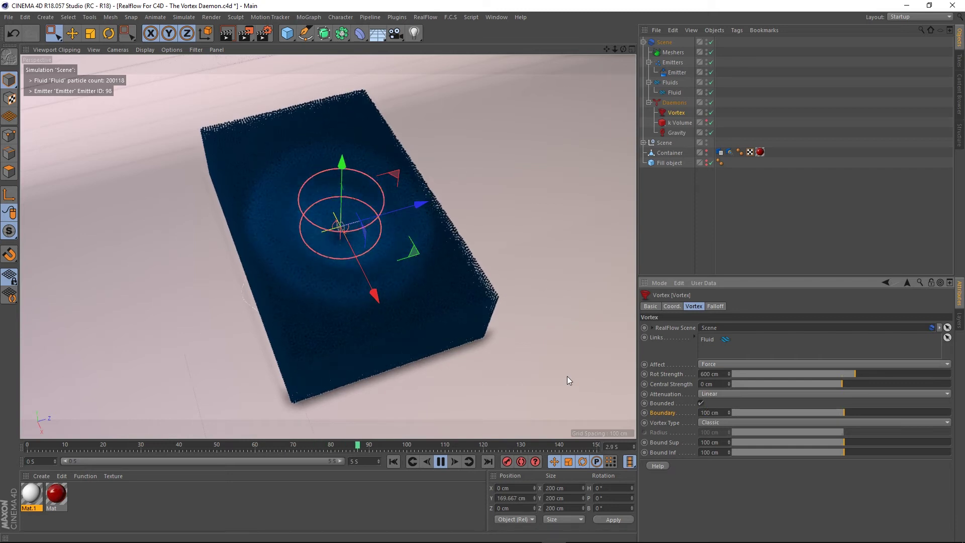
alt+drag(330, 227, 366, 197)
alt+right_drag(356, 224, 354, 236)
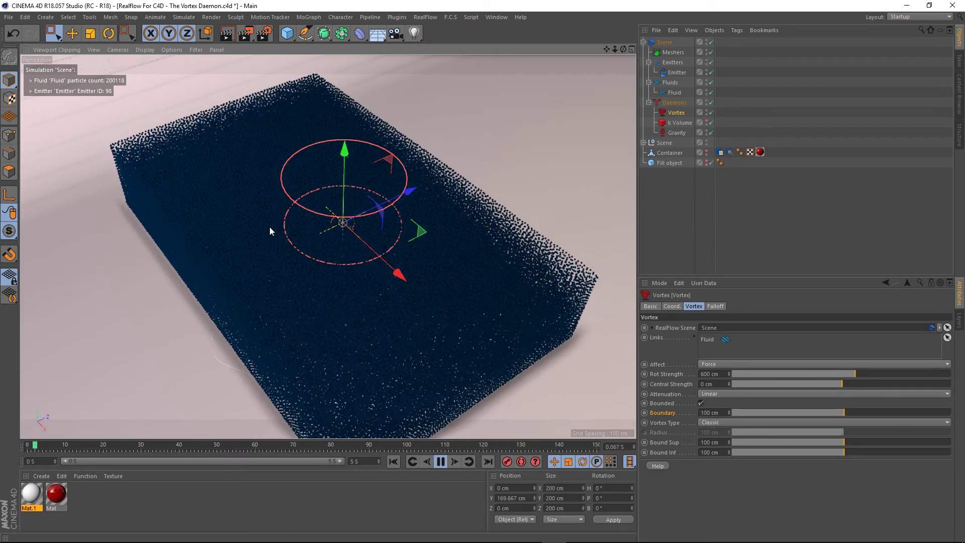
scroll(275, 239, down, 5)
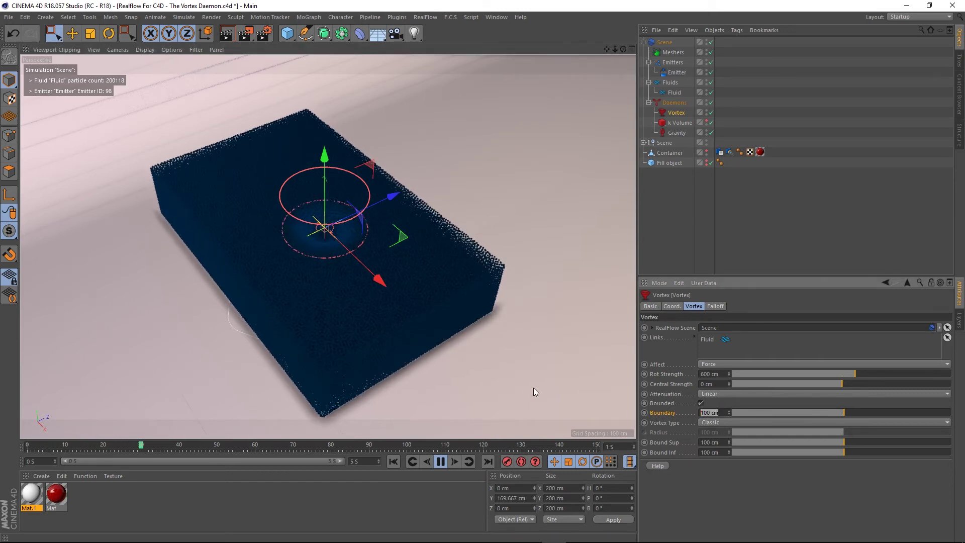
Set the Vortex's Boundary to 350 cm and inspect the reaction of the fluid.
text(350)
key(Return)
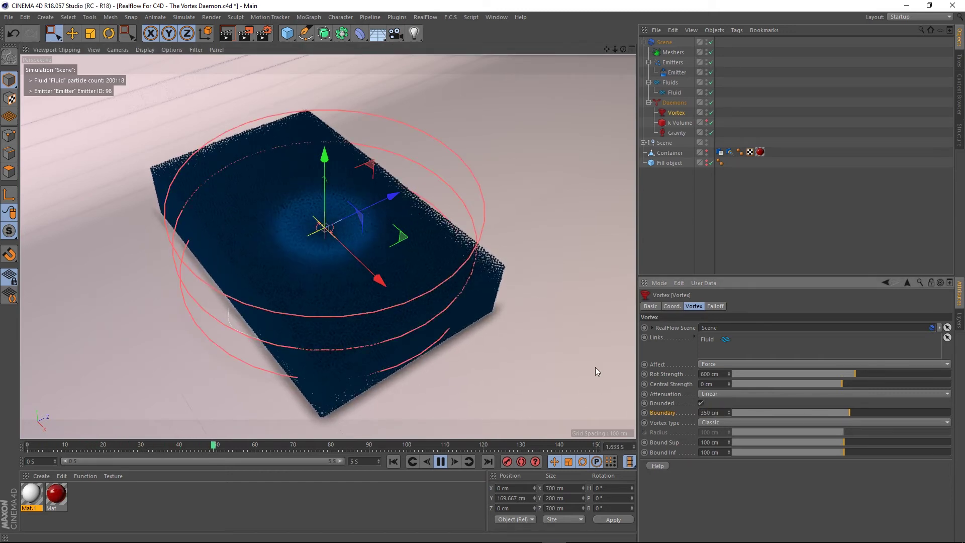
alt+drag(355, 315, 367, 294)
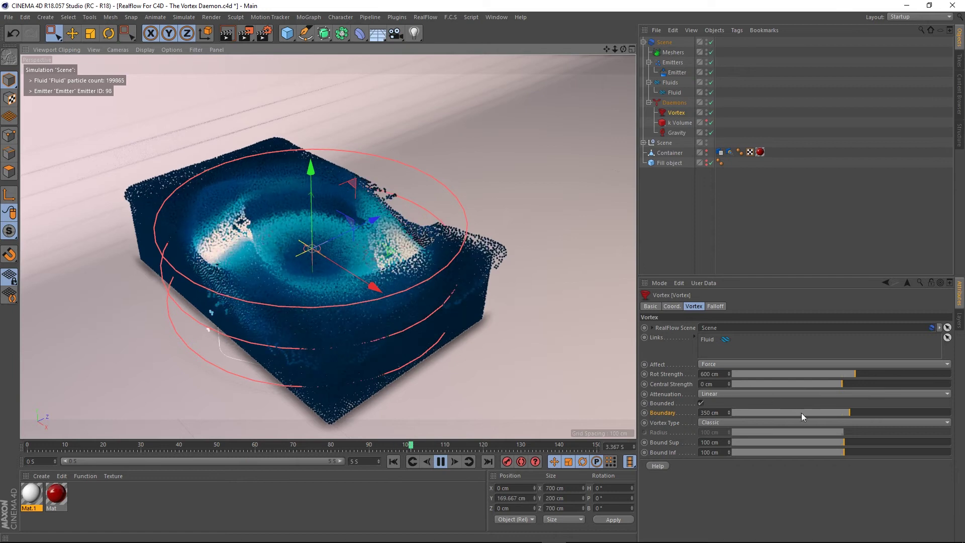
Test negative Boundary values on the Vortex, first -422 cm and then -2000 cm, during playback.
drag(837, 414, 833, 415)
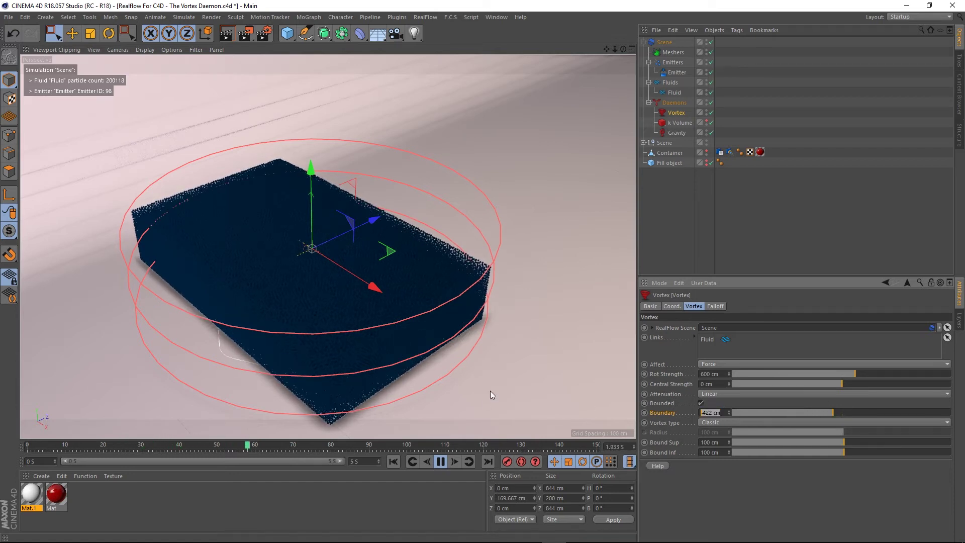
text(-2000)
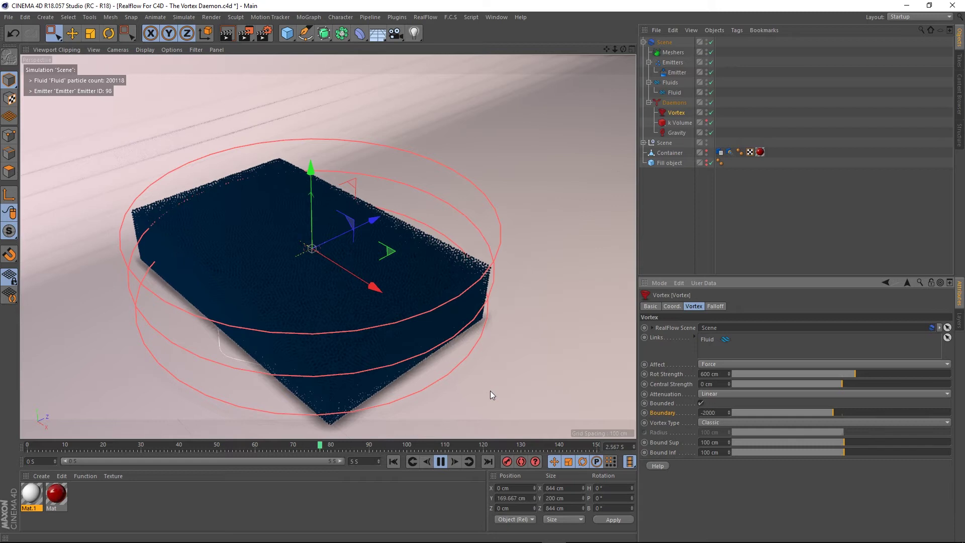
key(Return)
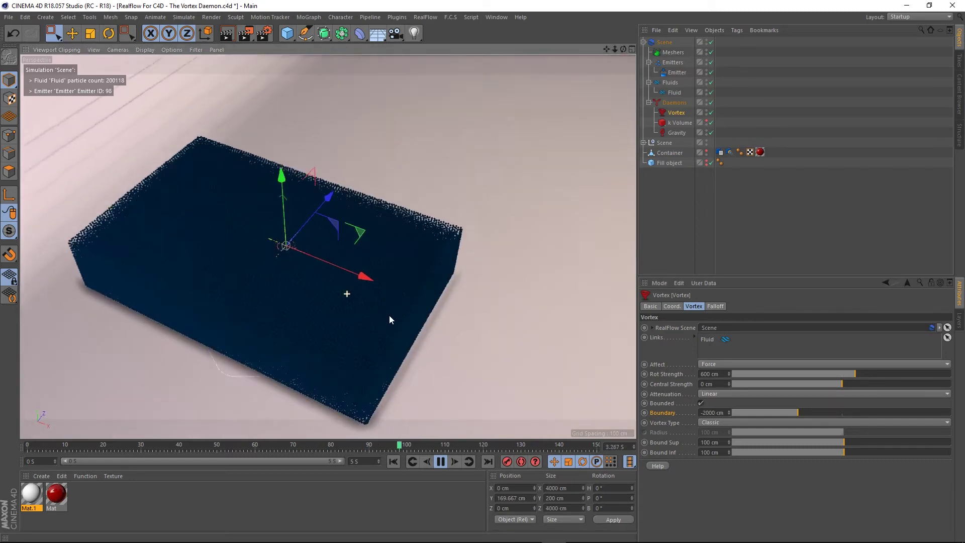
alt+drag(388, 315, 354, 303)
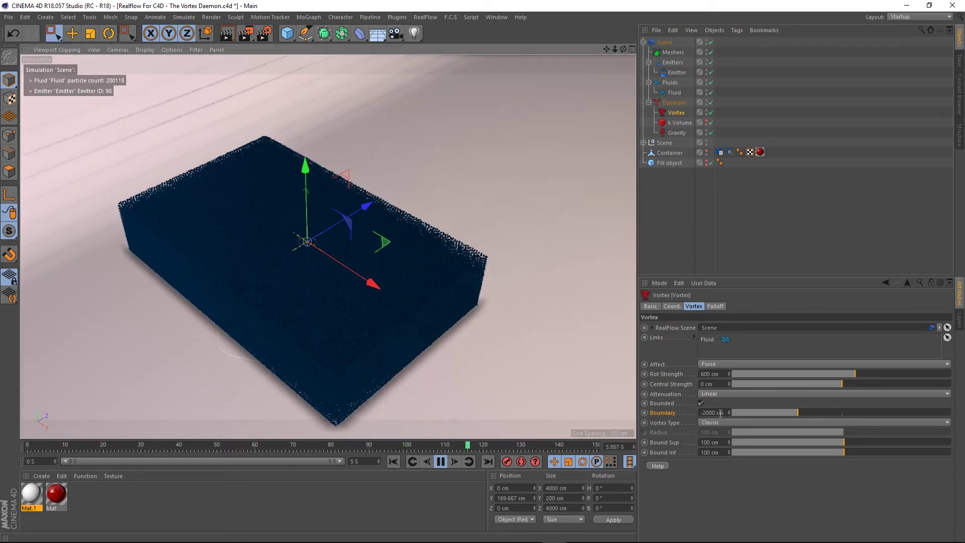
Set the Vortex's Boundary to -200 cm and inspect the fluid as the simulation plays.
drag(722, 413, 666, 412)
text(-200)
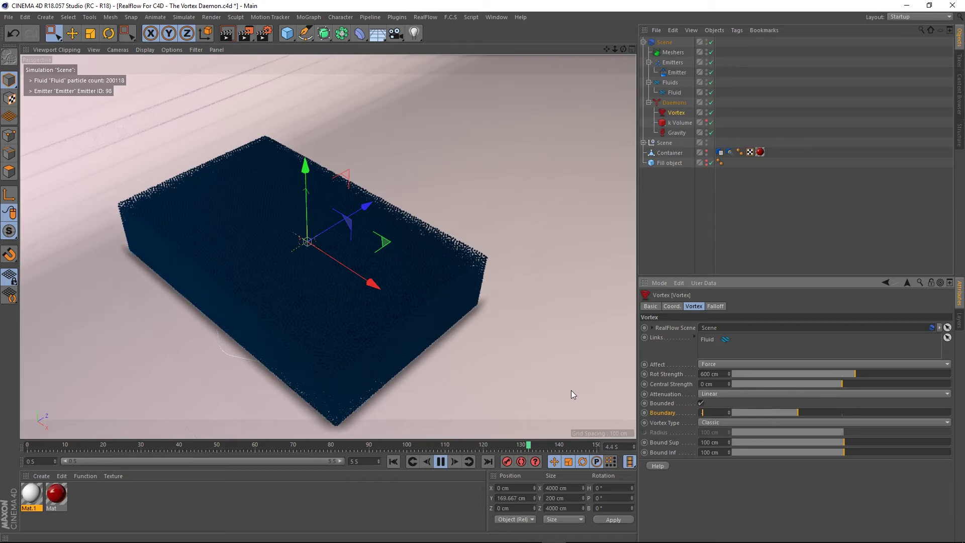
key(Return)
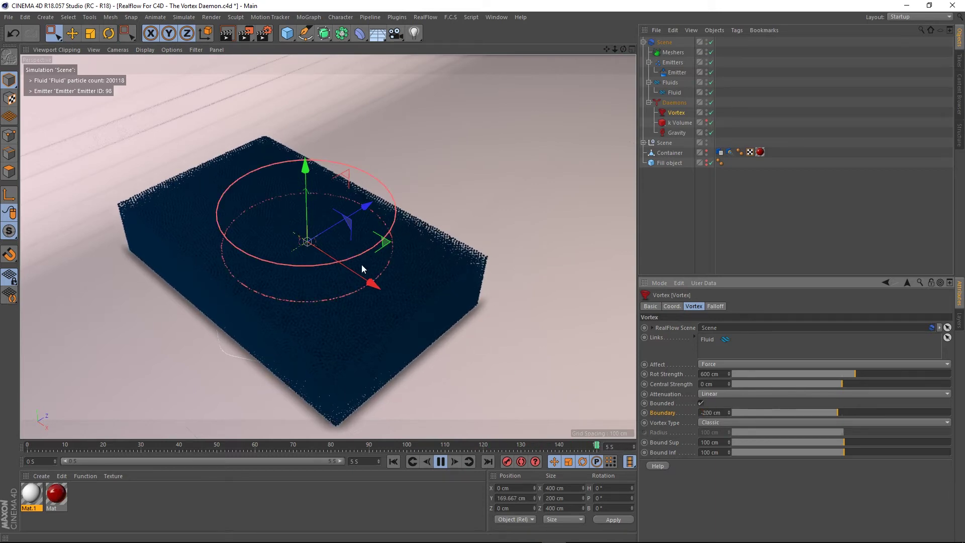
alt+drag(379, 292, 425, 316)
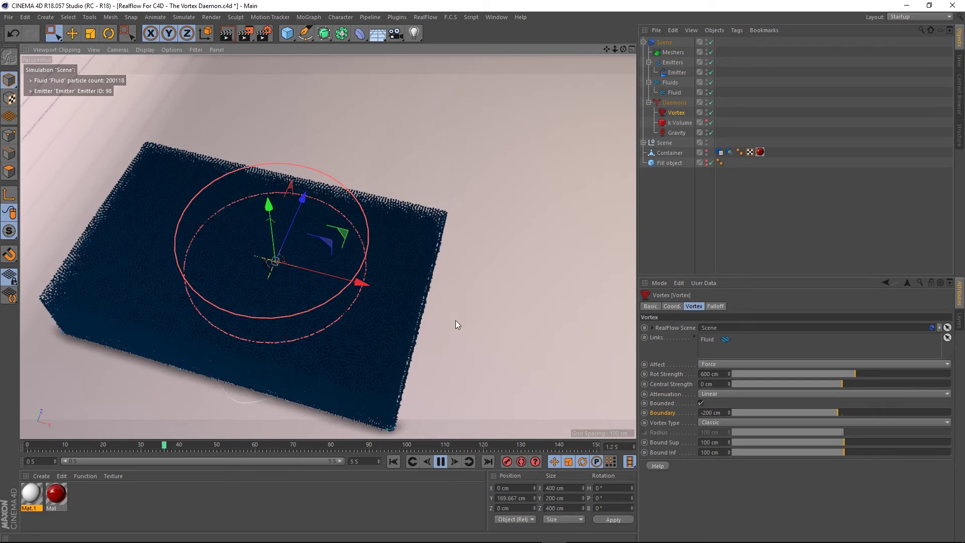
Set the Vortex's Boundary to -100 cm and its Rot Strength to 601 cm, inspecting the playing fluid.
drag(725, 411, 506, 402)
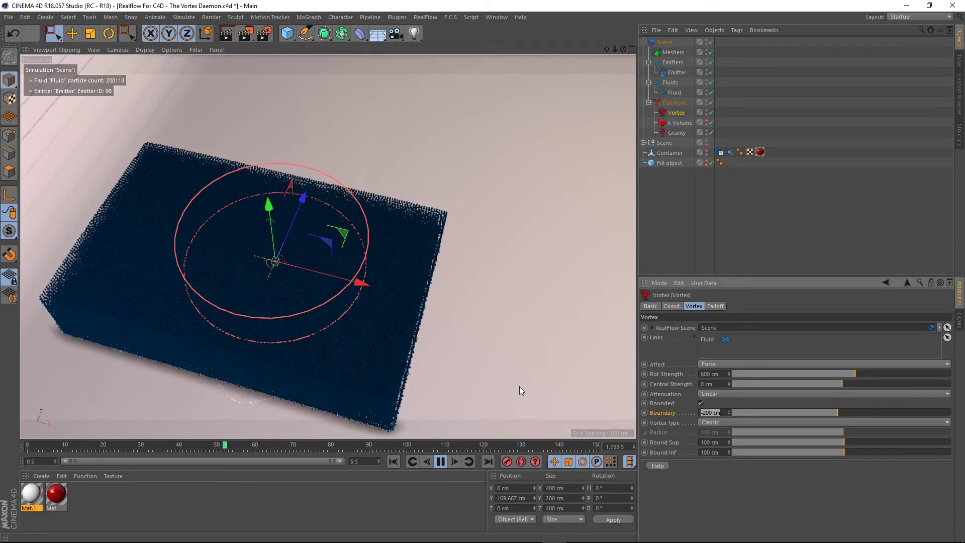
text(-)
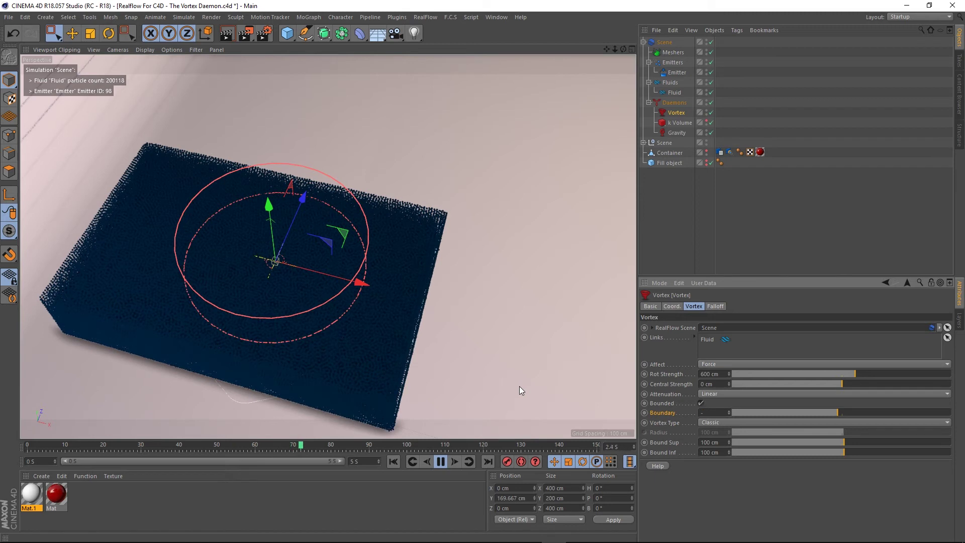
text(100)
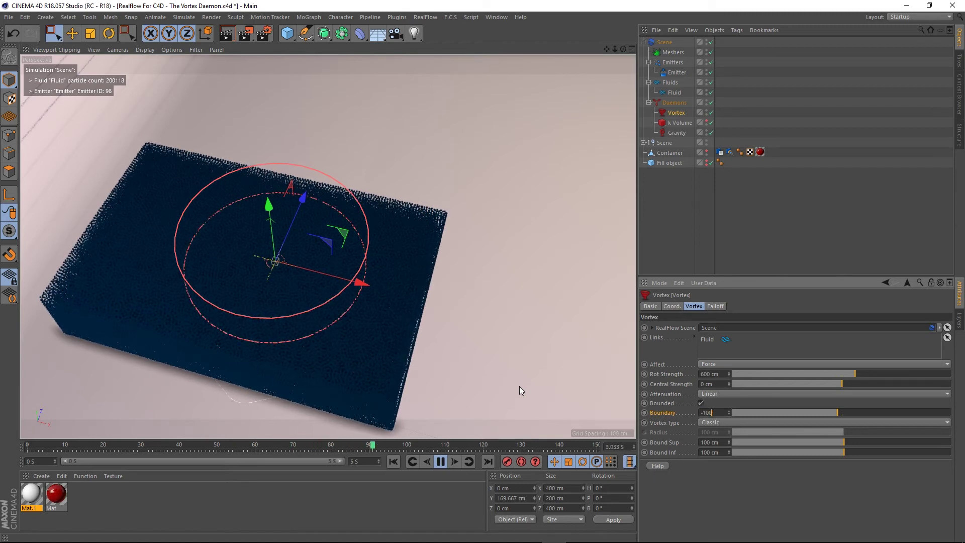
key(Return)
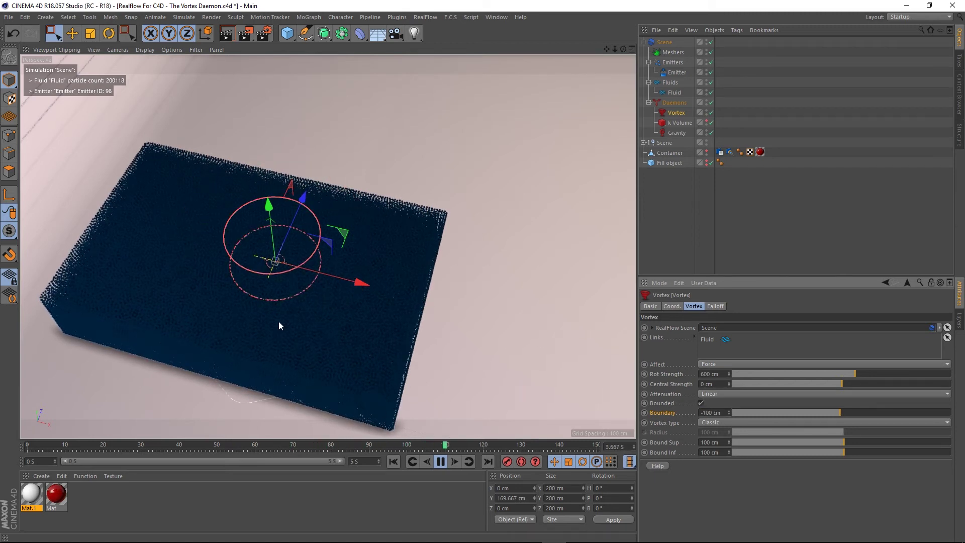
alt+drag(278, 320, 281, 289)
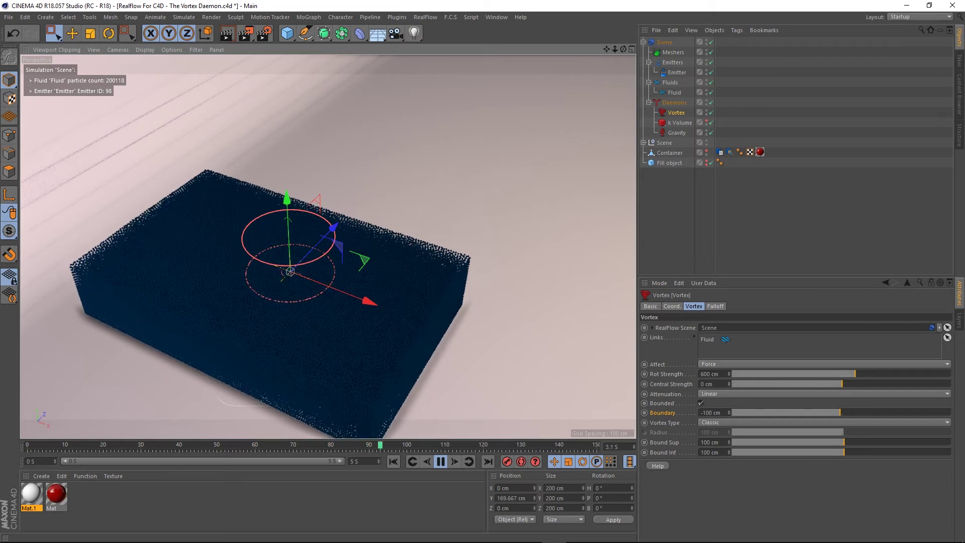
click(729, 372)
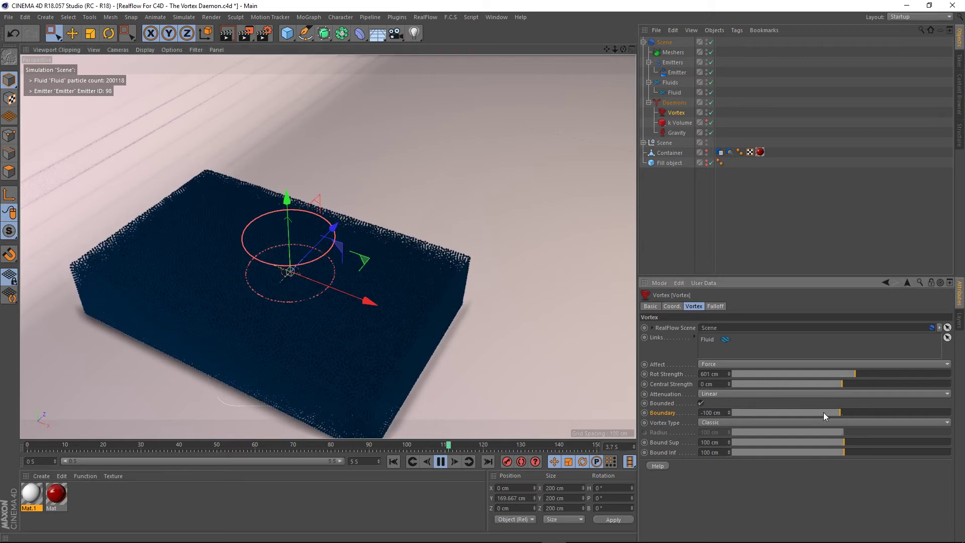
Try Vortex Boundary values such as 1404 cm and -263 cm, settle on 217 cm, and inspect the fluid before stopping playback.
drag(839, 412, 813, 417)
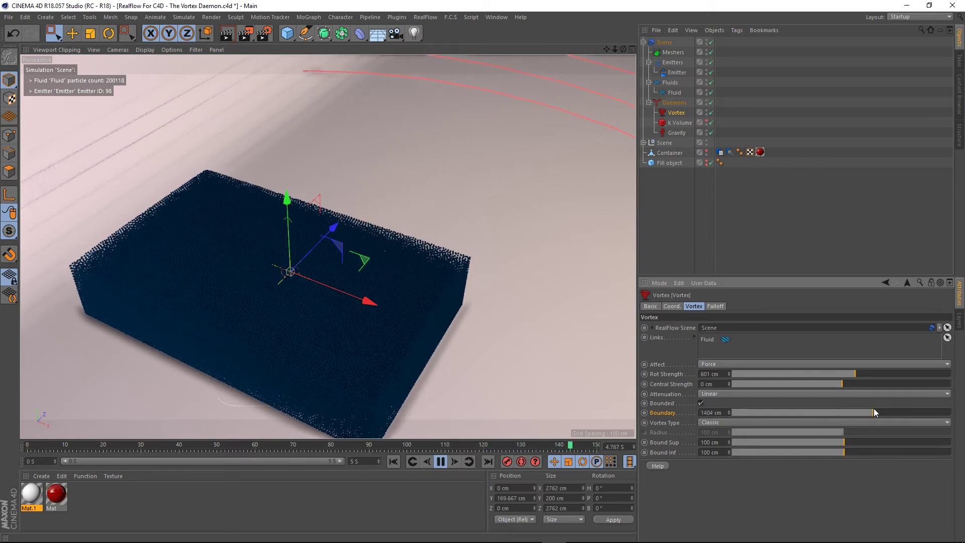
drag(874, 412, 837, 415)
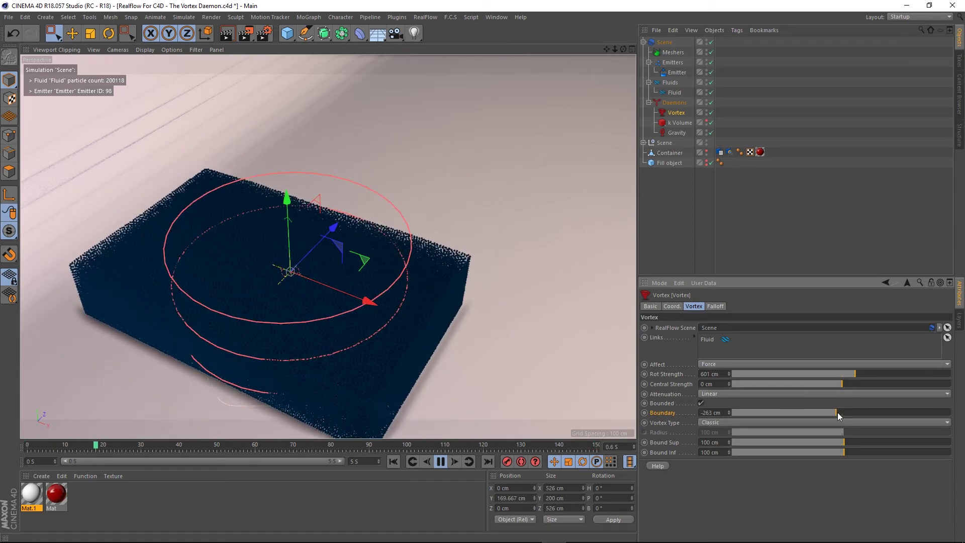
drag(836, 416, 848, 411)
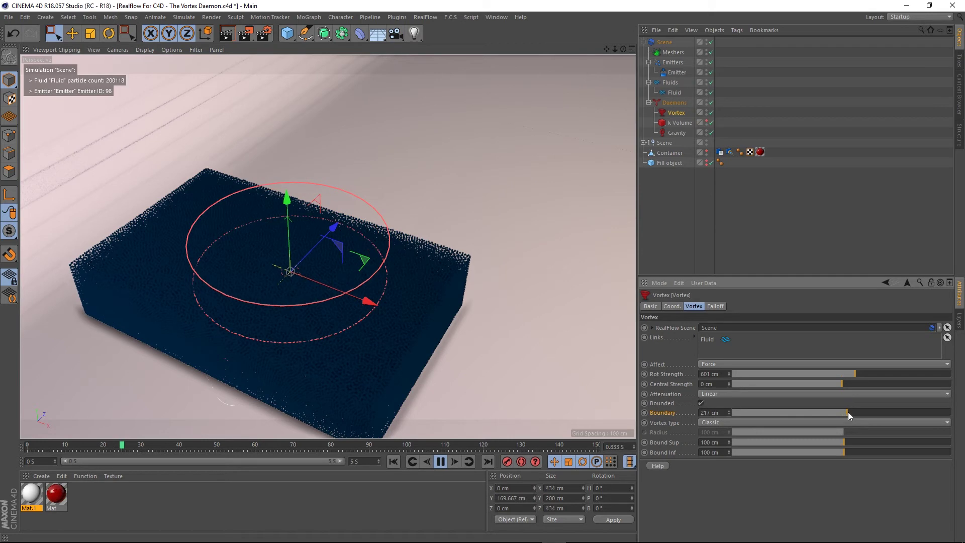
mouse_move(317, 284)
alt+mouse_down()
mouse_move(300, 282)
mouse_move(304, 274)
alt+mouse_up()
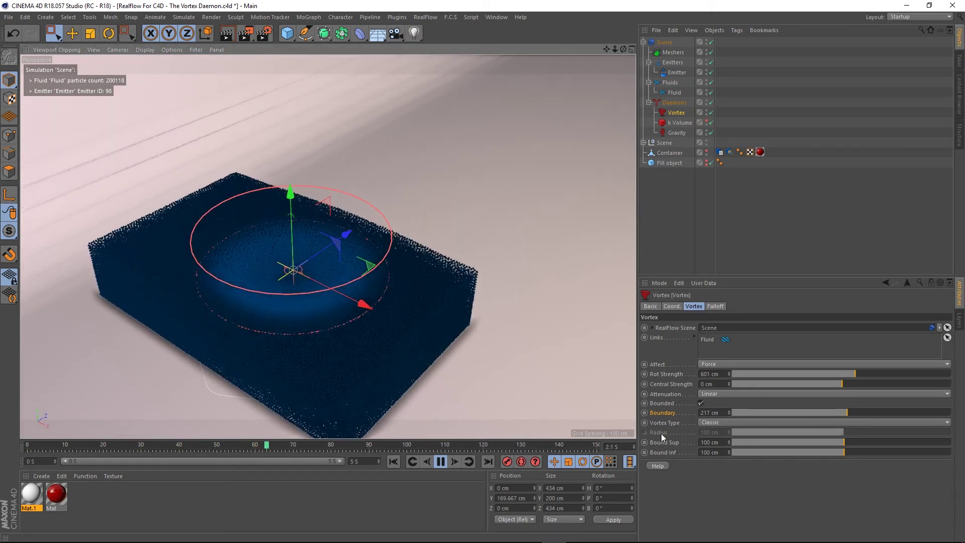
click(440, 462)
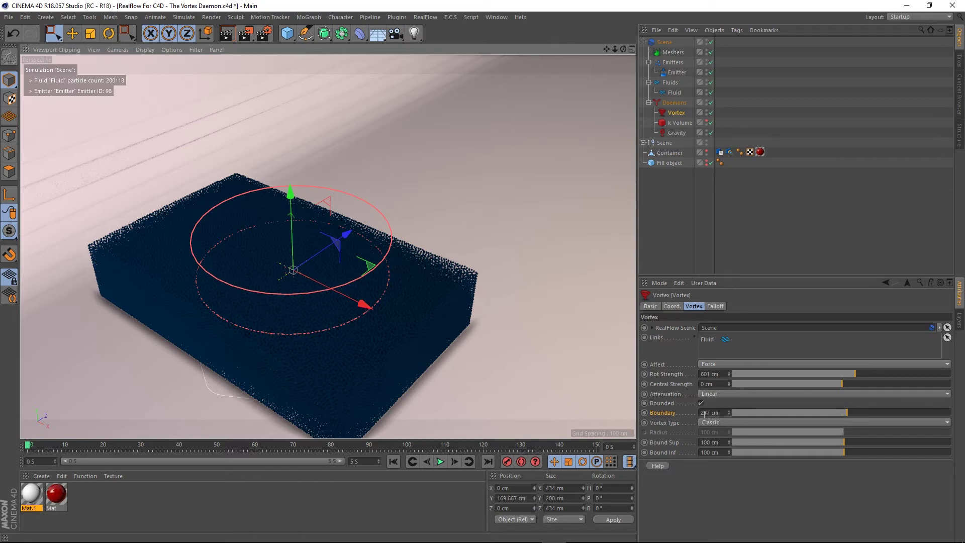
Disable the Vortex's Bounded option, inspect the fluid during playback, and rewind the simulation to the start.
click(700, 403)
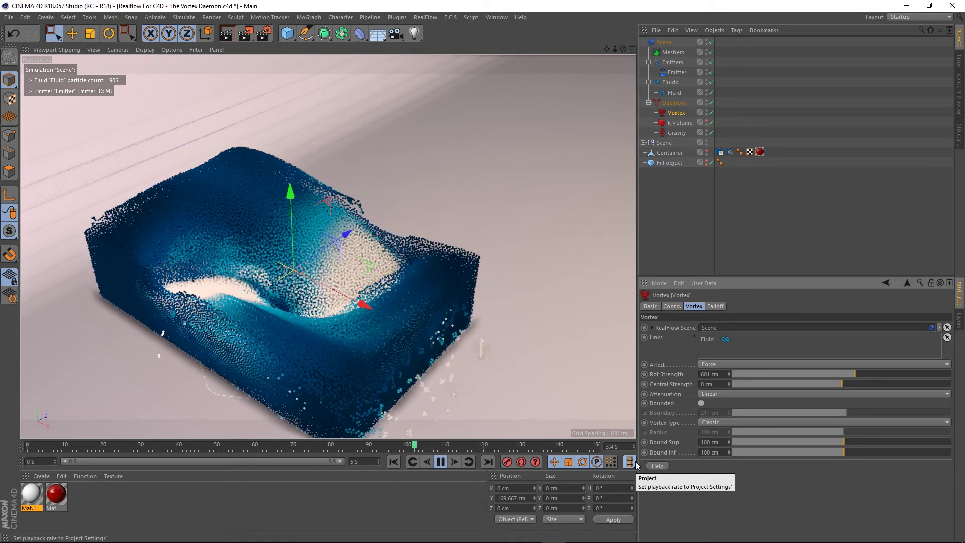
click(441, 461)
click(393, 462)
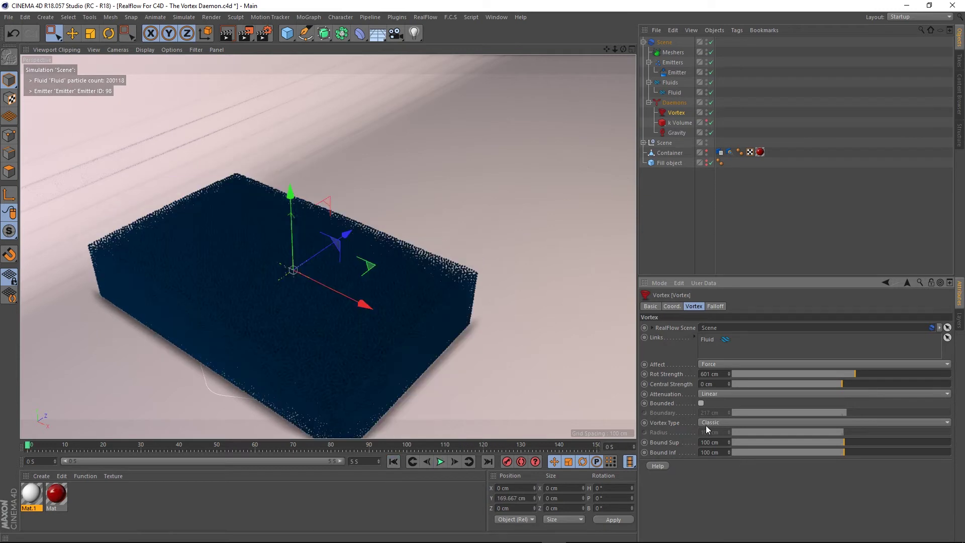
Compare the Classic and Complex Vortex Types, choose Complex, and undo a trial Radius change.
click(712, 423)
click(725, 444)
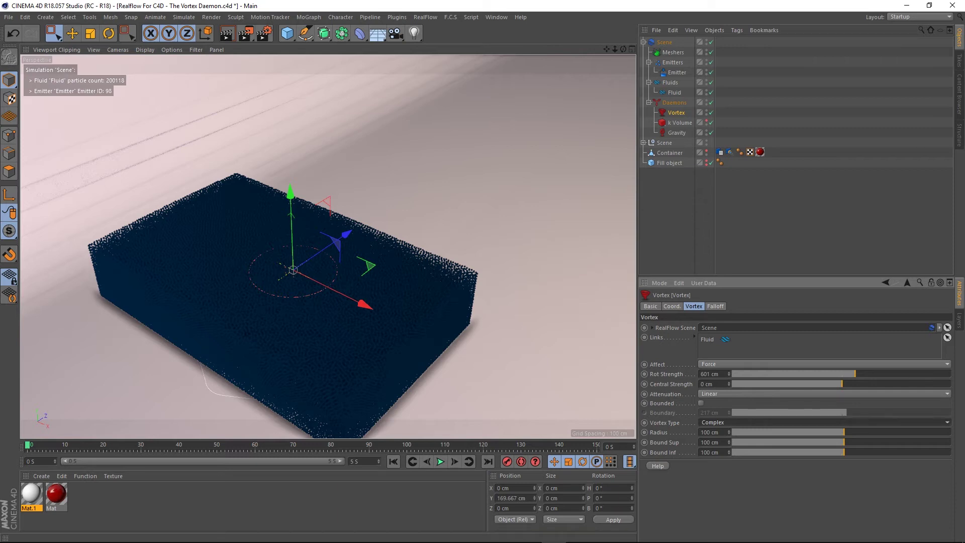
click(719, 422)
click(719, 433)
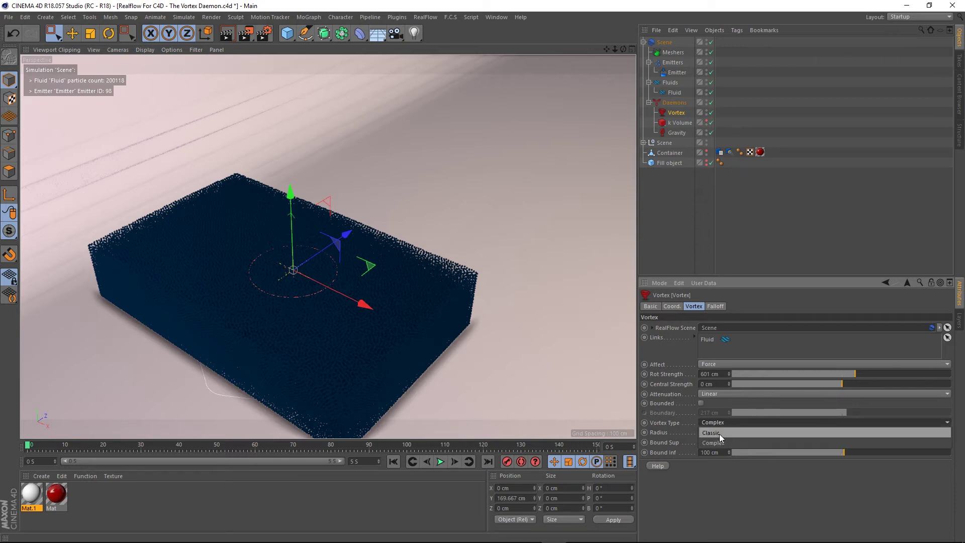
click(716, 421)
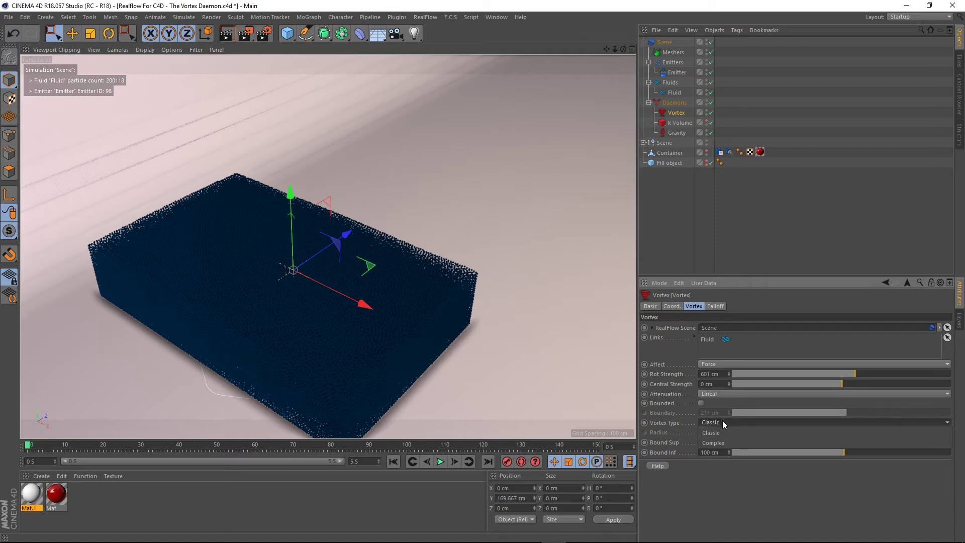
click(721, 444)
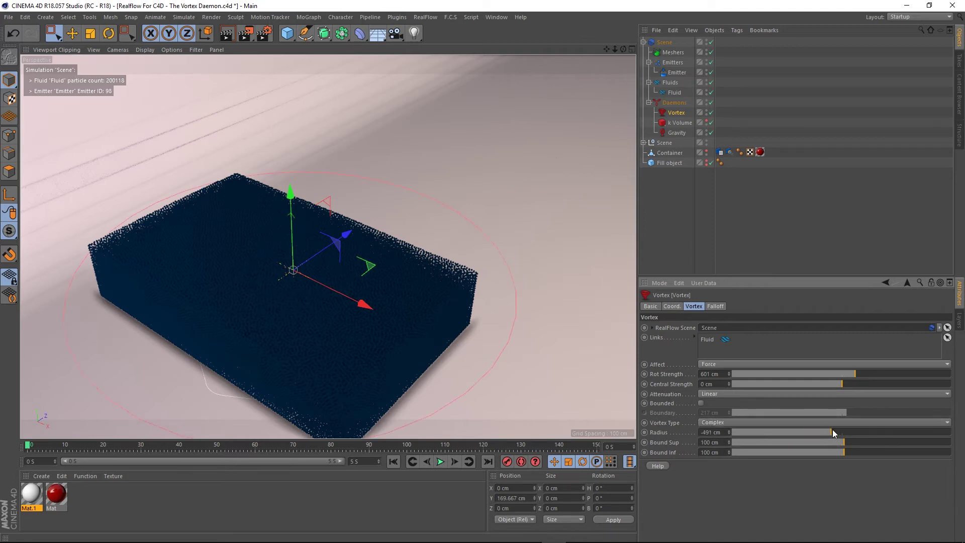
key(ctrl+z)
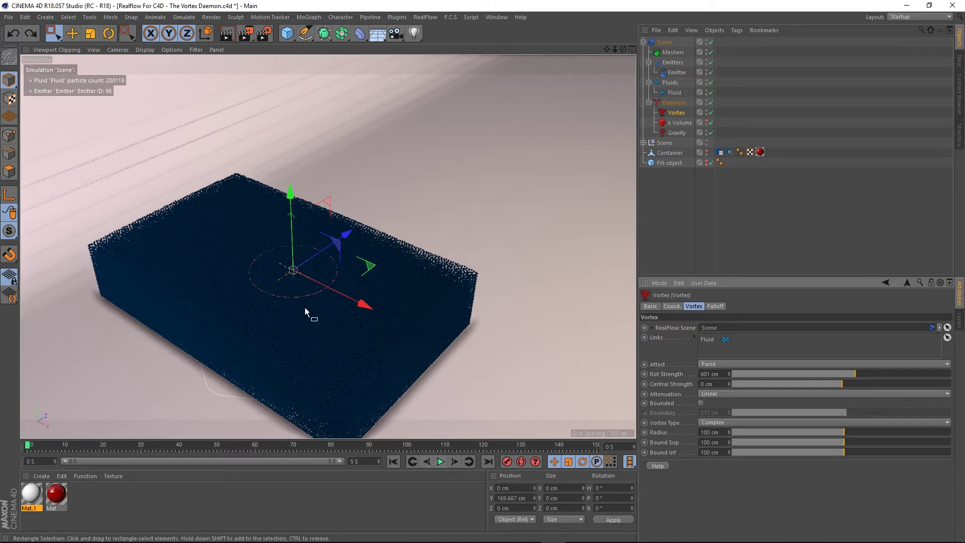
Raise the Vortex to a Y position of about 309 cm to examine its radius circle, and undo the move.
drag(290, 193, 289, 152)
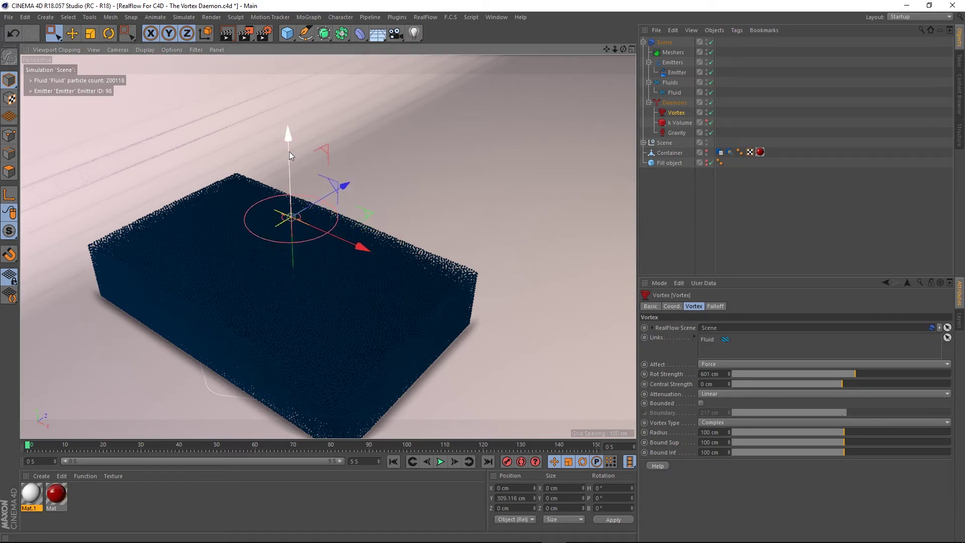
scroll(298, 256, up, 5)
scroll(315, 256, up, 3)
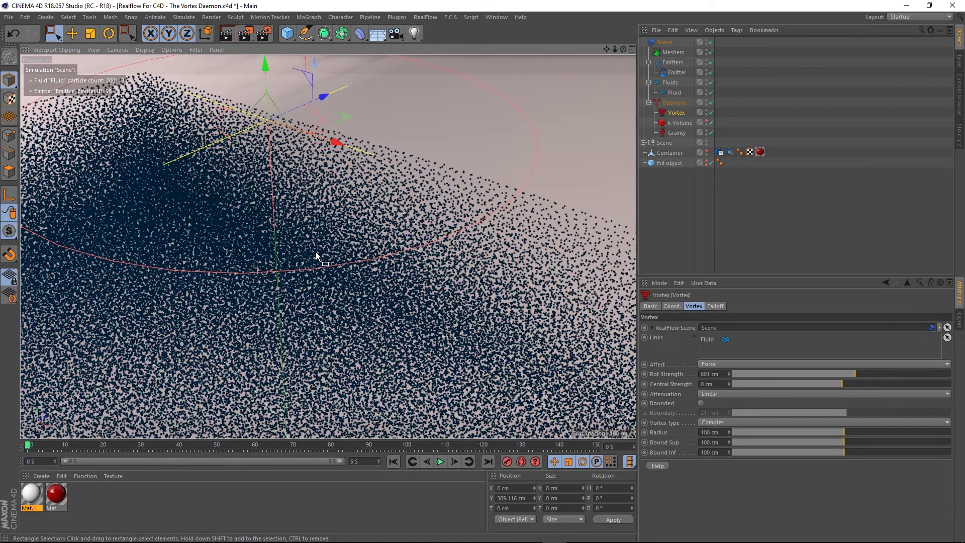
scroll(322, 251, down, 5)
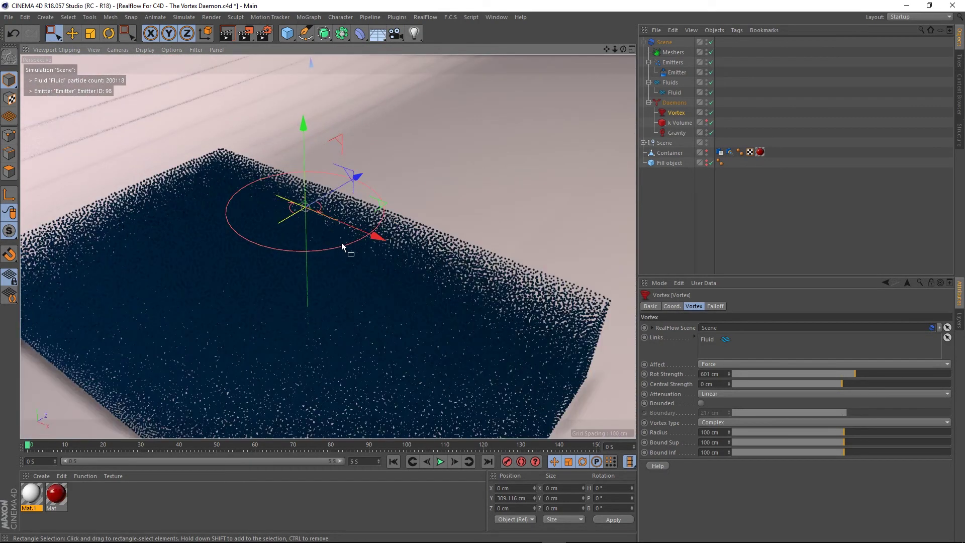
key(ctrl+z)
scroll(327, 261, down, 3)
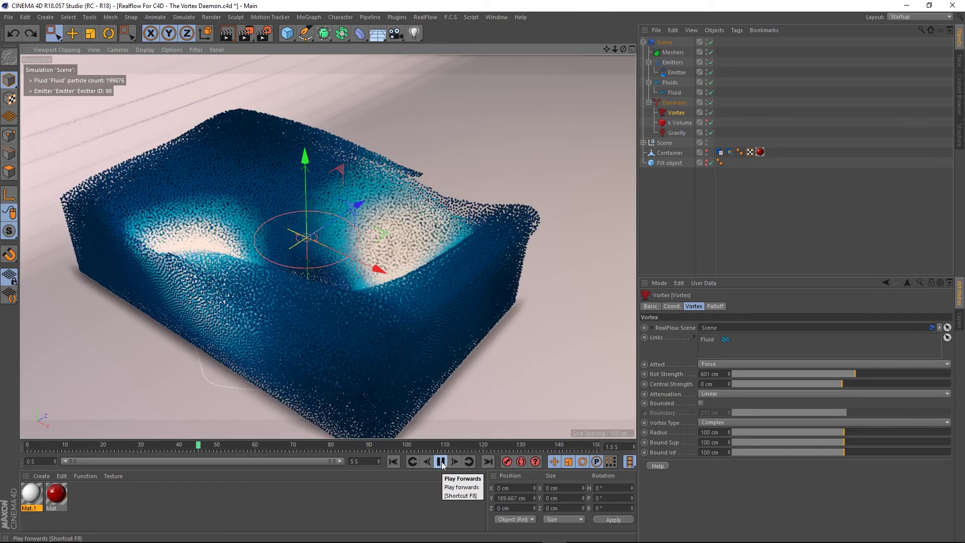
Set the Vortex's Rot Strength to 350 cm during playback and restart the simulation from the beginning.
double_click(723, 375)
text(35)
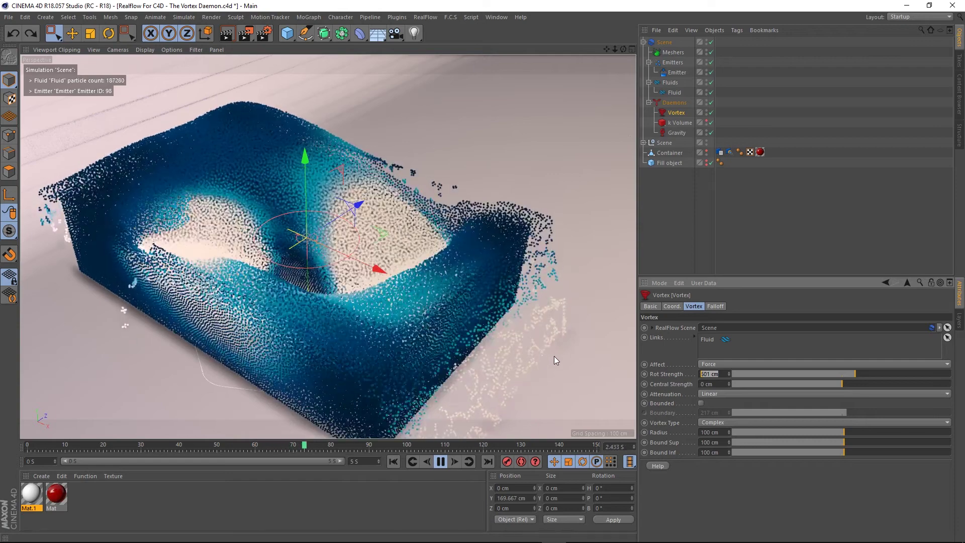
text(0)
key(Return)
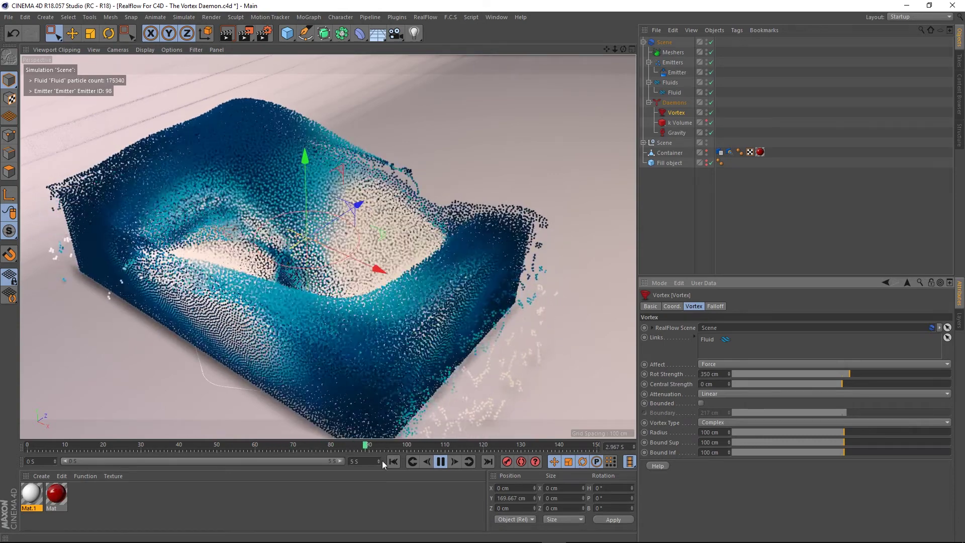
click(393, 461)
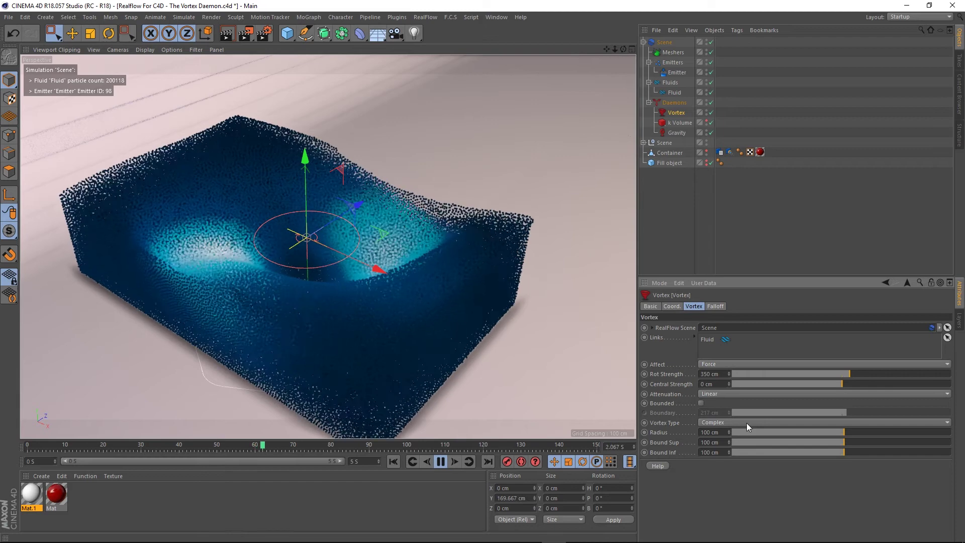
Set the Complex Vortex's Radius to 10 cm and restart the simulation to inspect the fluid.
drag(718, 432, 697, 432)
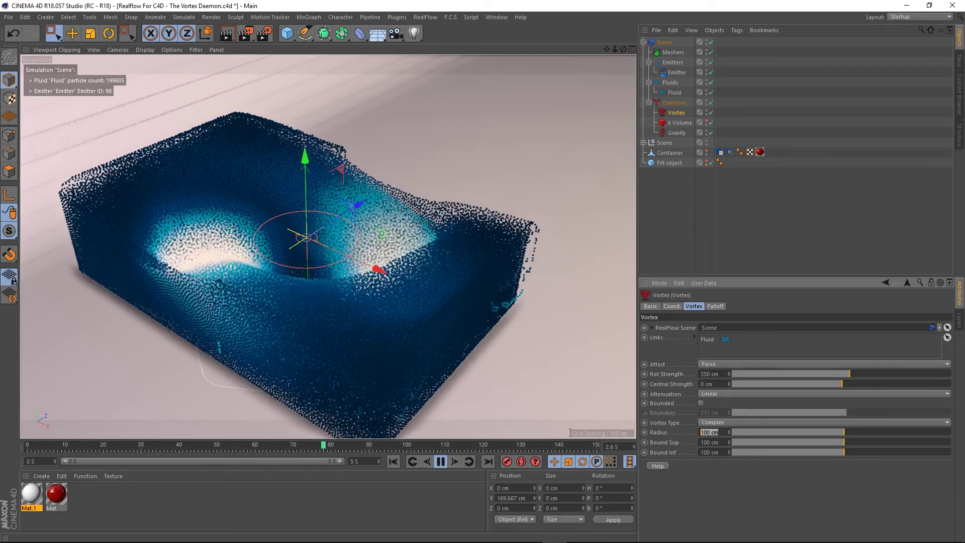
text(10)
key(Return)
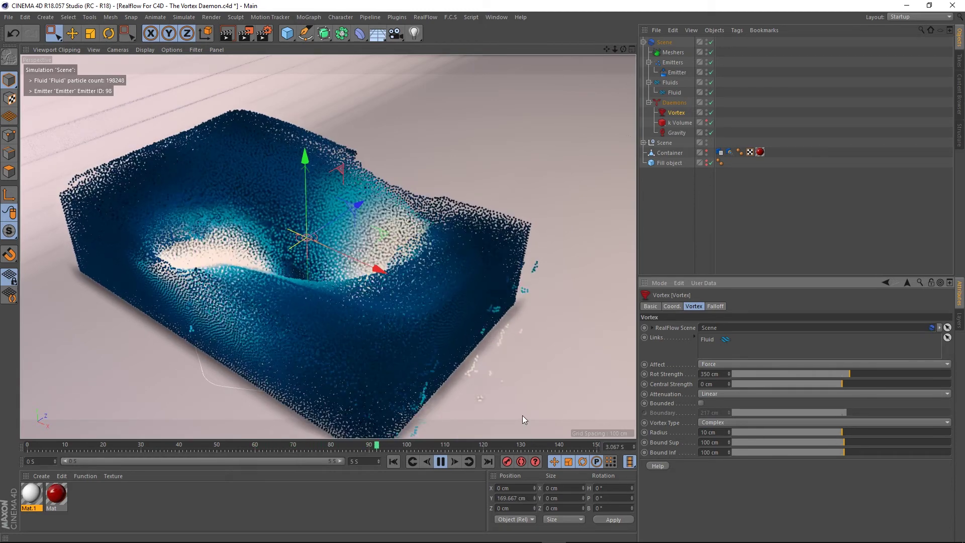
click(394, 462)
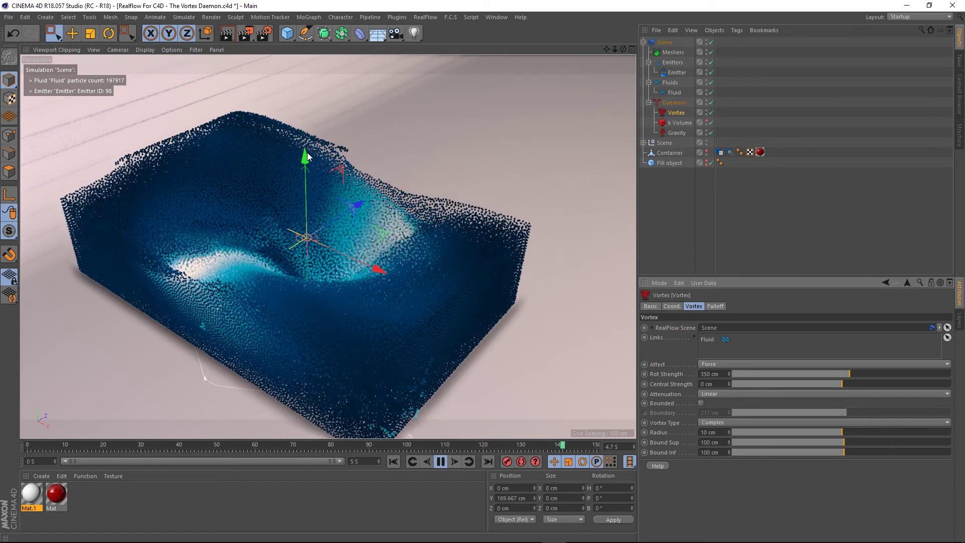
Lower the Vortex to a Y position of about 96 cm and set its Radius to 150 cm.
drag(305, 171, 306, 193)
mouse_move(309, 302)
alt+mouse_down()
mouse_move(334, 242)
mouse_move(307, 302)
alt+mouse_up()
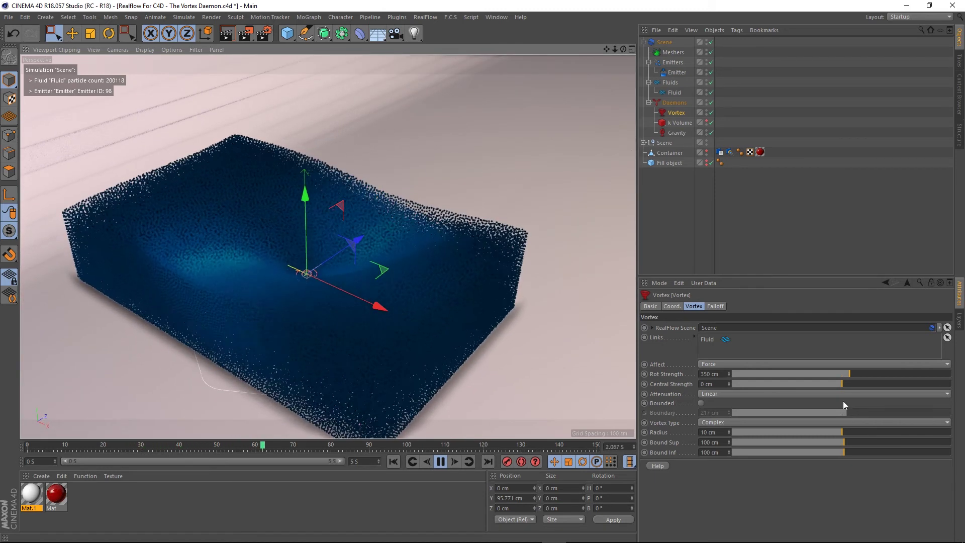
click(709, 432)
text(150)
key(Return)
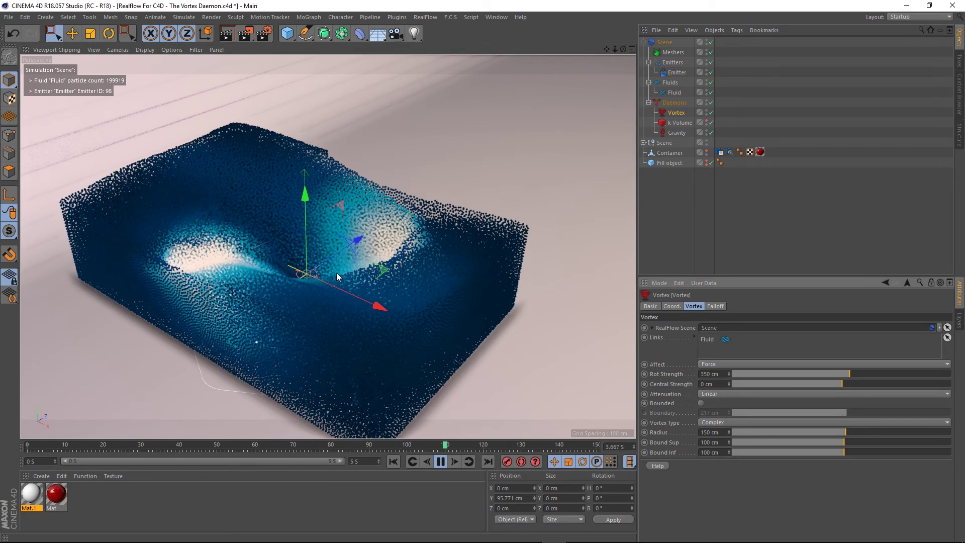
Raise the Vortex to a Y position of about 183 cm and inspect the fluid during playback.
alt+drag(334, 276, 326, 292)
drag(307, 193, 307, 155)
alt+drag(307, 257, 313, 224)
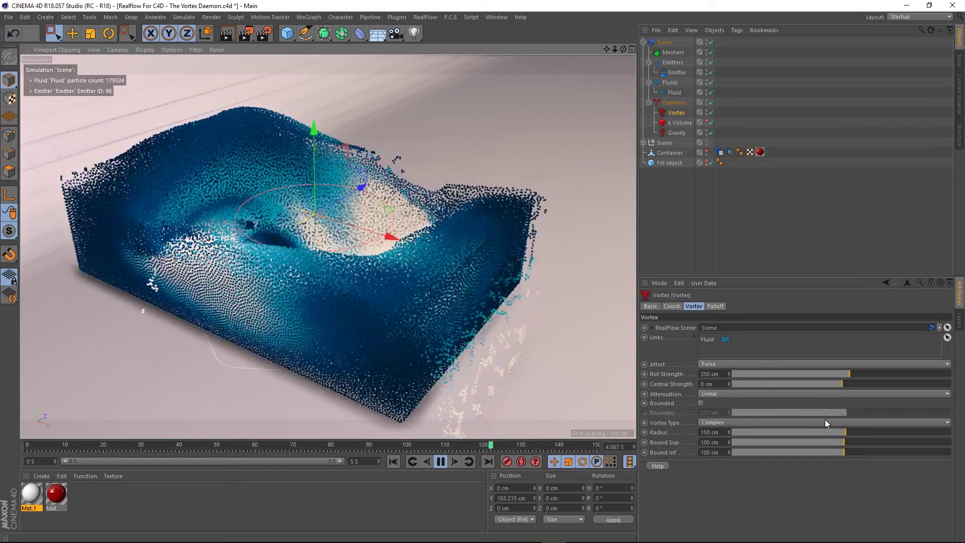
Set the Vortex's Radius to 250 cm and inspect the swirling fluid from several angles during playback.
click(729, 431)
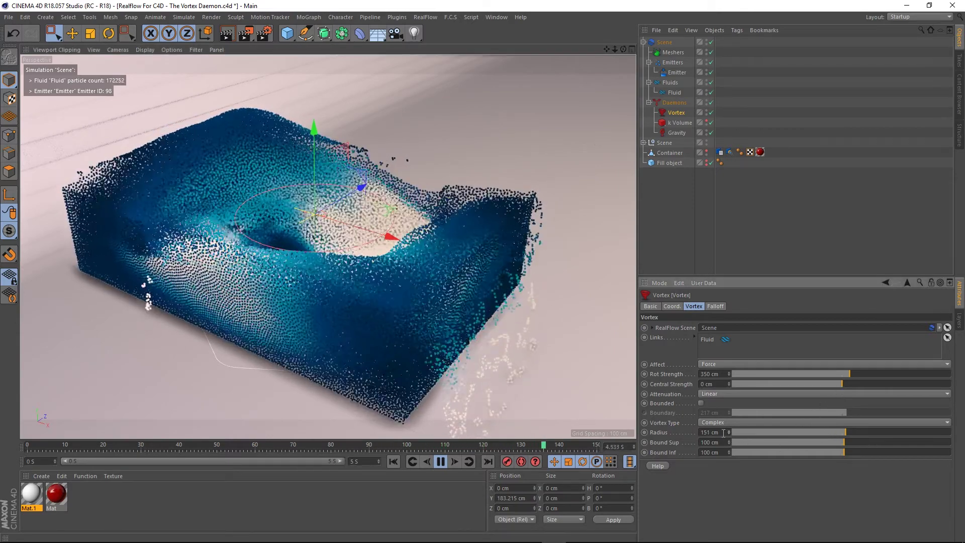
drag(720, 432, 693, 431)
text(250)
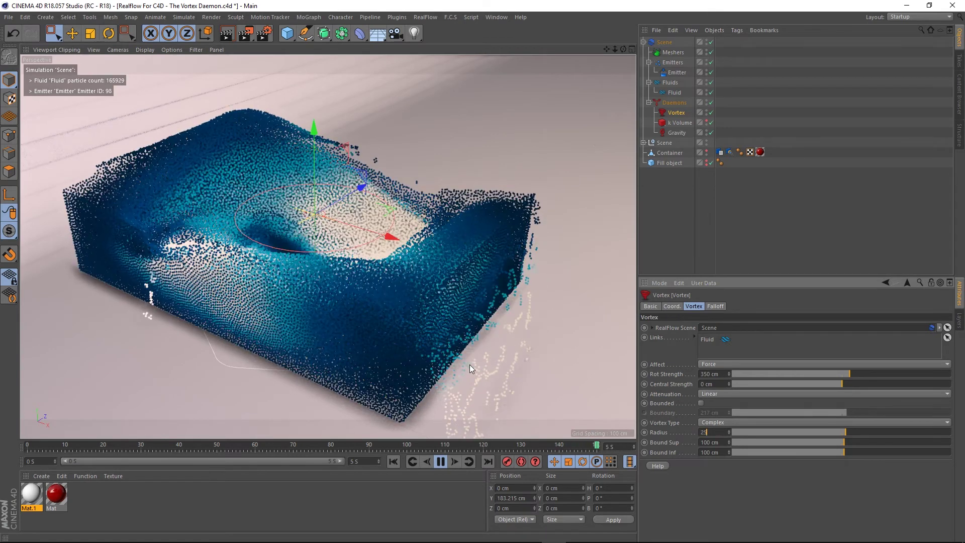
key(Return)
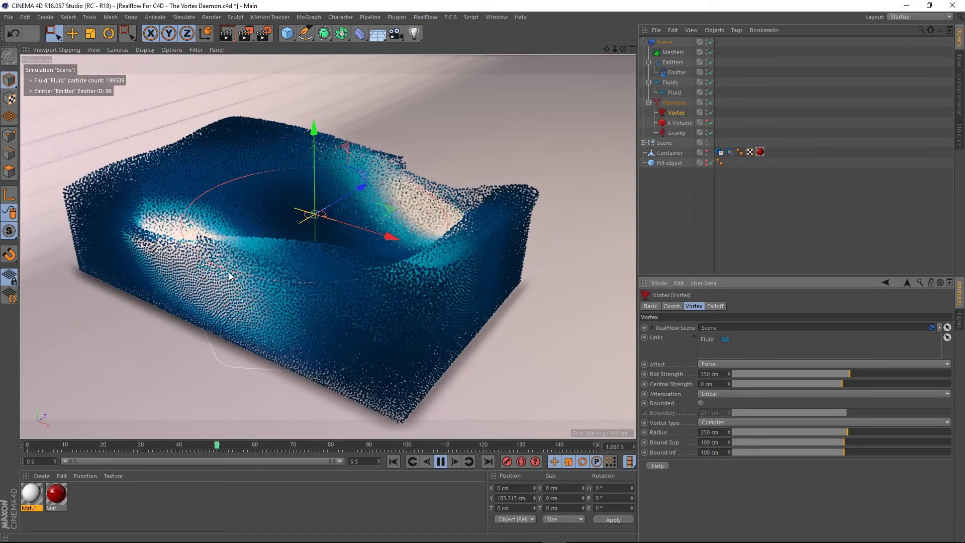
alt+drag(305, 315, 261, 318)
scroll(352, 298, down, 3)
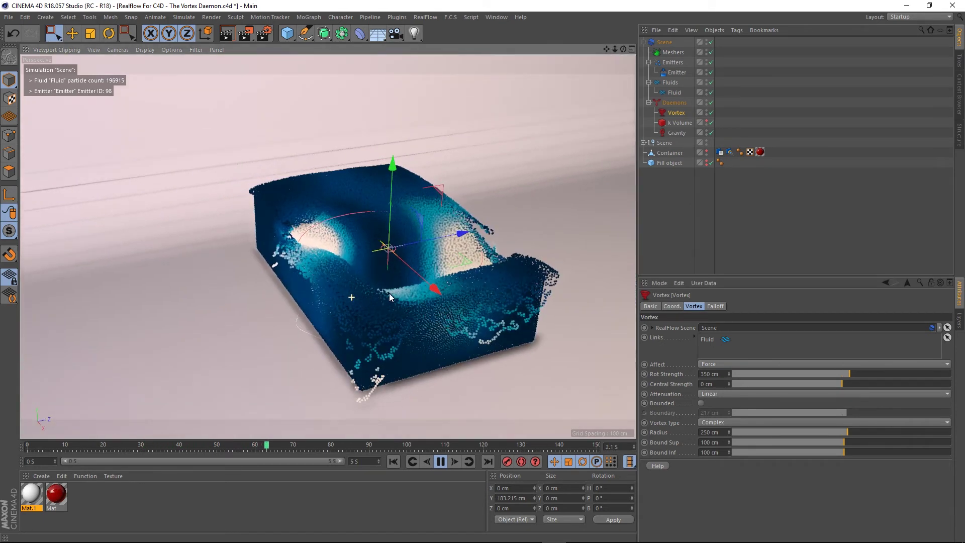
alt+middle_drag(389, 293, 329, 288)
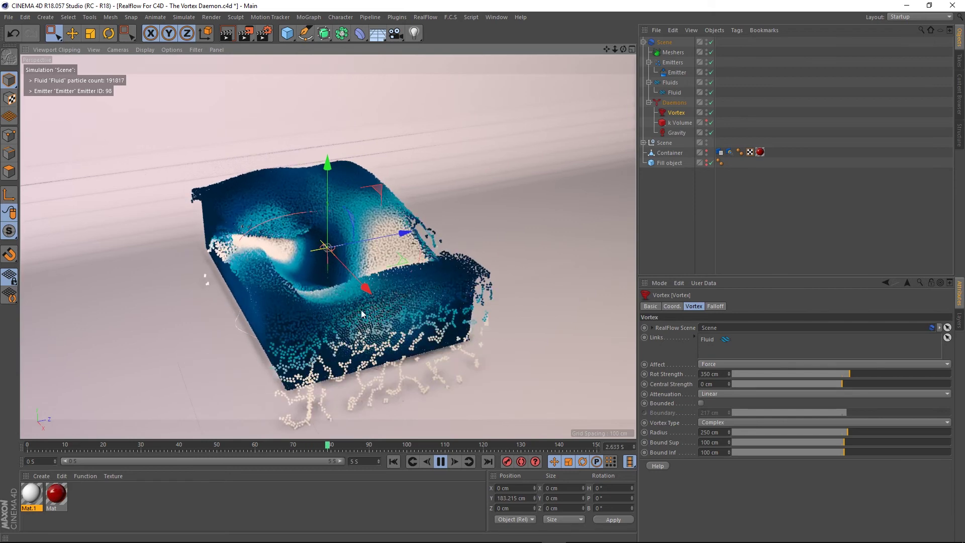
alt+drag(362, 314, 394, 311)
alt+middle_drag(331, 292, 390, 282)
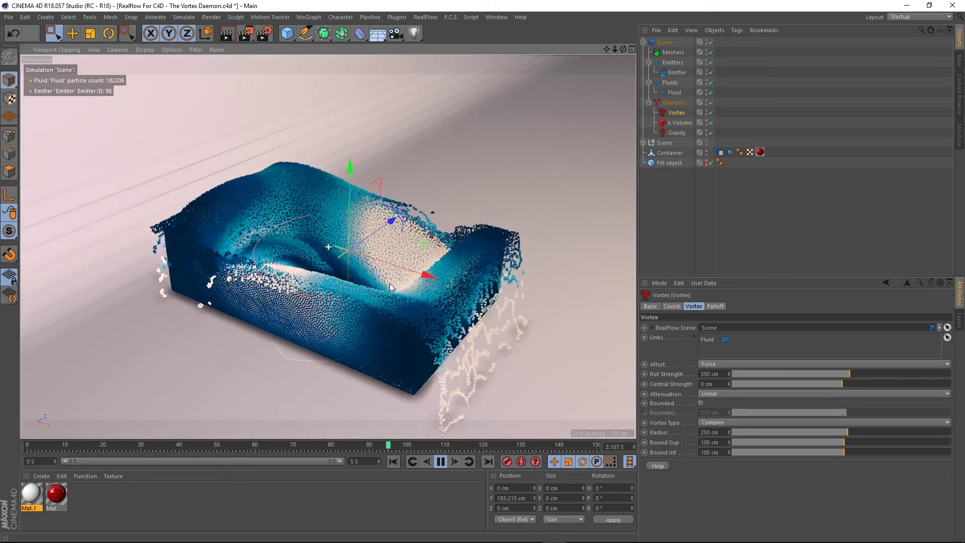
scroll(378, 283, up, 2)
alt+drag(375, 287, 369, 293)
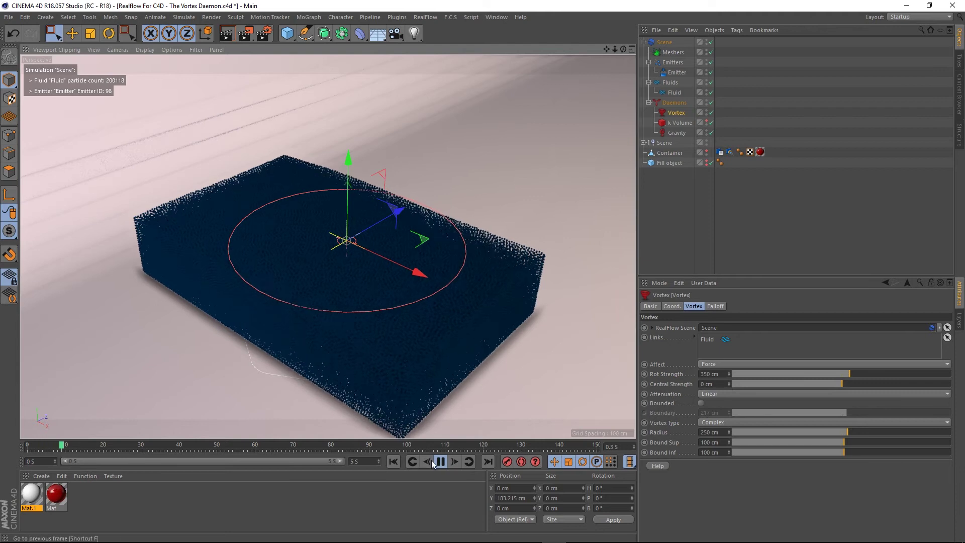
Switch the Vortex type to Classic and toggle its Bounded option on and off while the simulation plays.
click(722, 423)
click(719, 430)
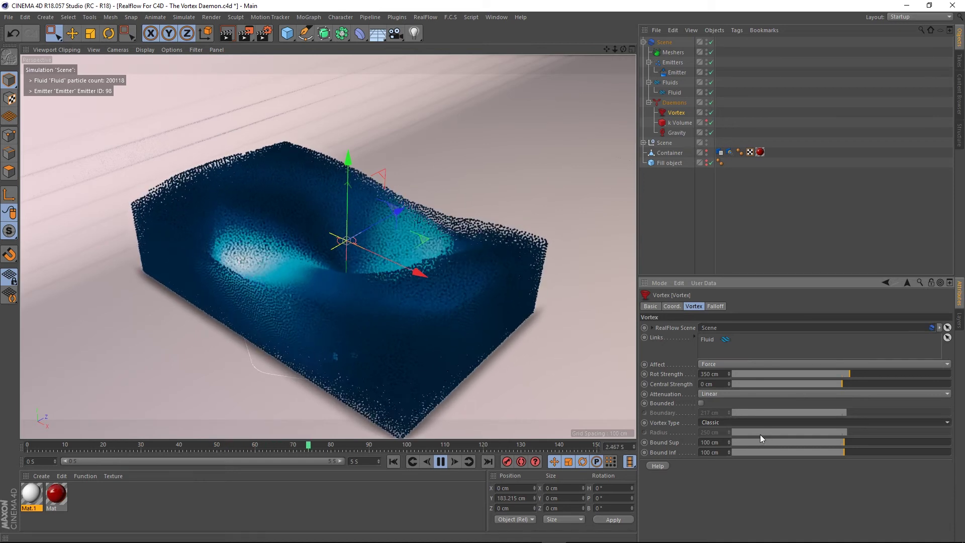
click(700, 403)
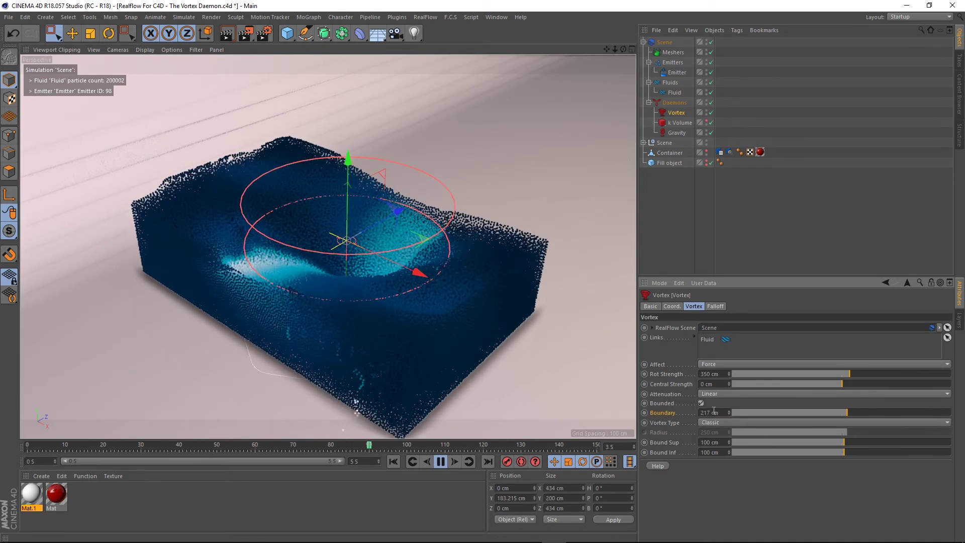
click(701, 403)
Reset the Complex Vortex's Radius to its default of 100 cm and switch the vortex type back to Classic.
click(736, 422)
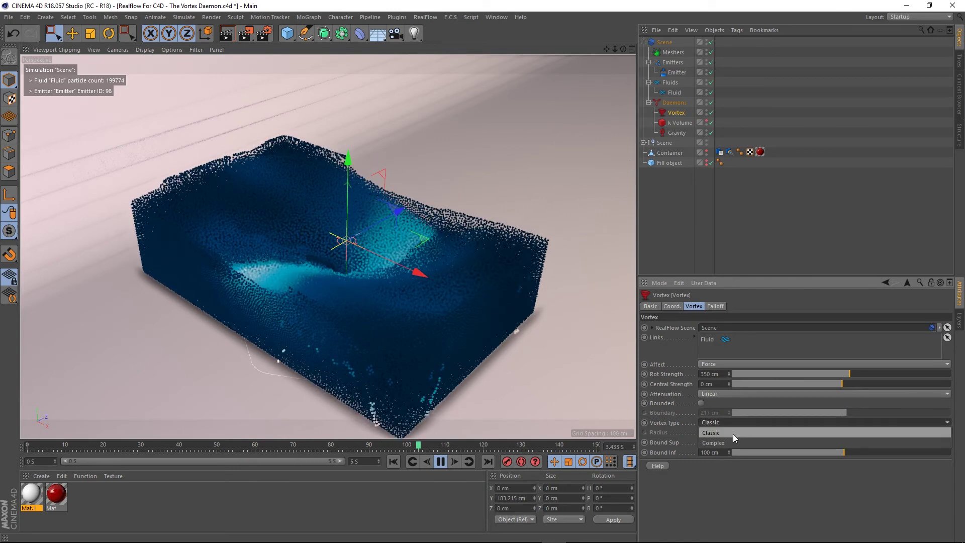
click(736, 440)
right_click(662, 431)
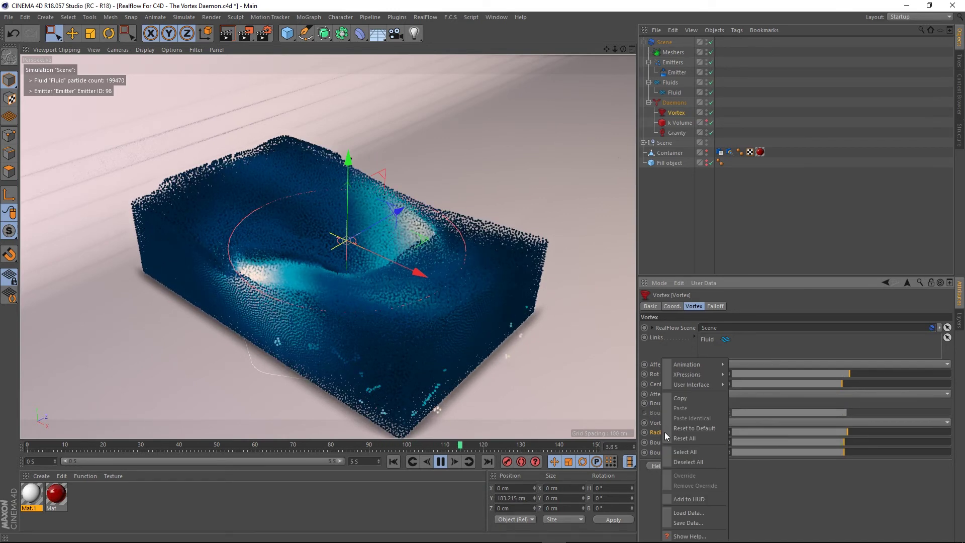
click(692, 428)
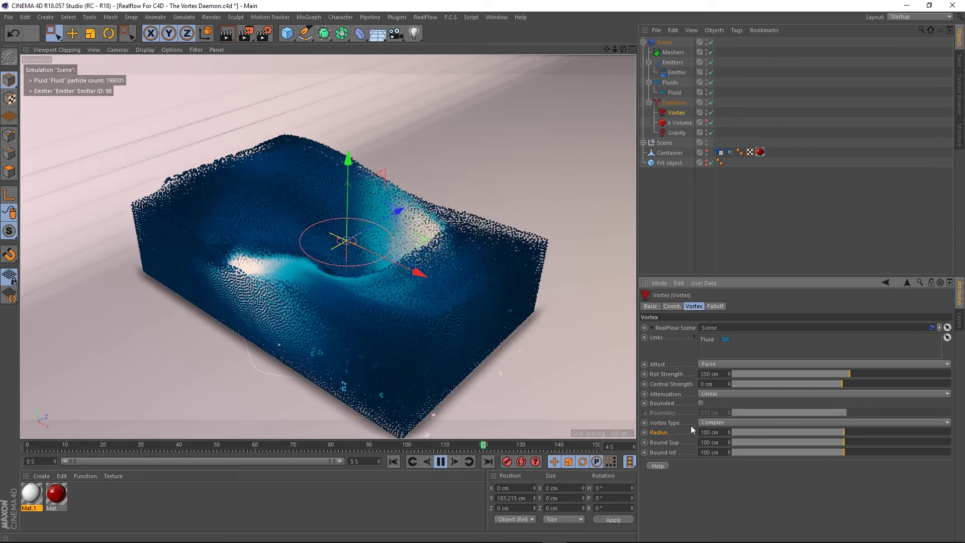
click(714, 422)
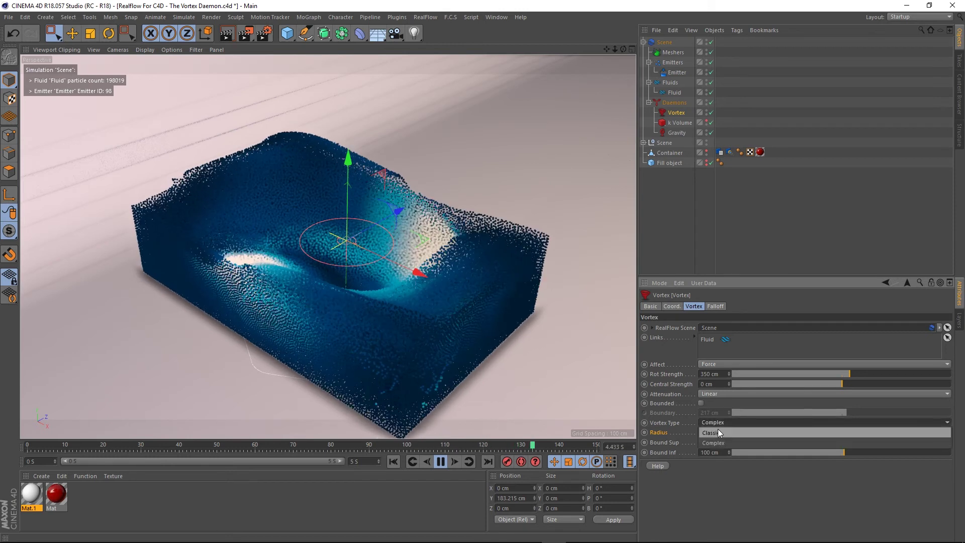
click(718, 430)
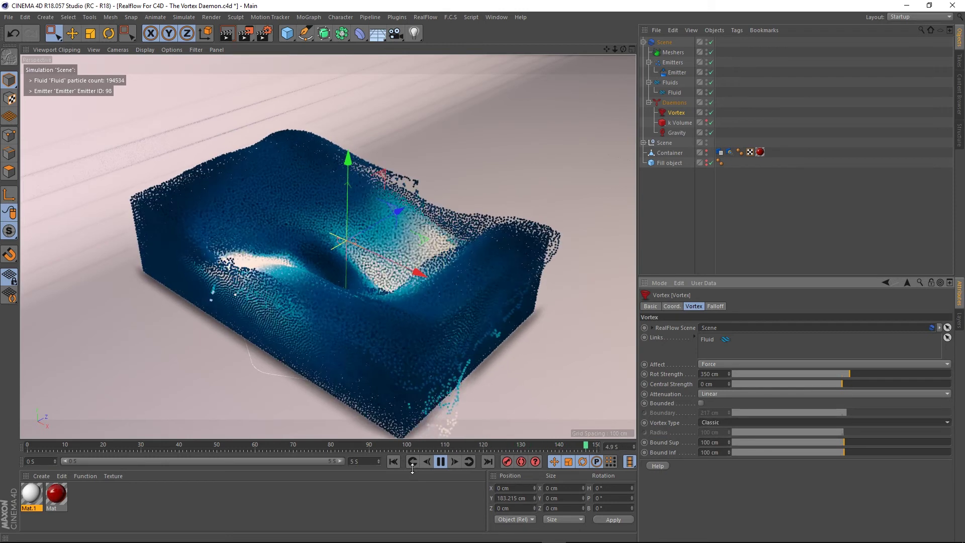
Set the Vortex's Rot Strength to 200 cm and its Central Strength to 100 cm.
drag(722, 373, 414, 327)
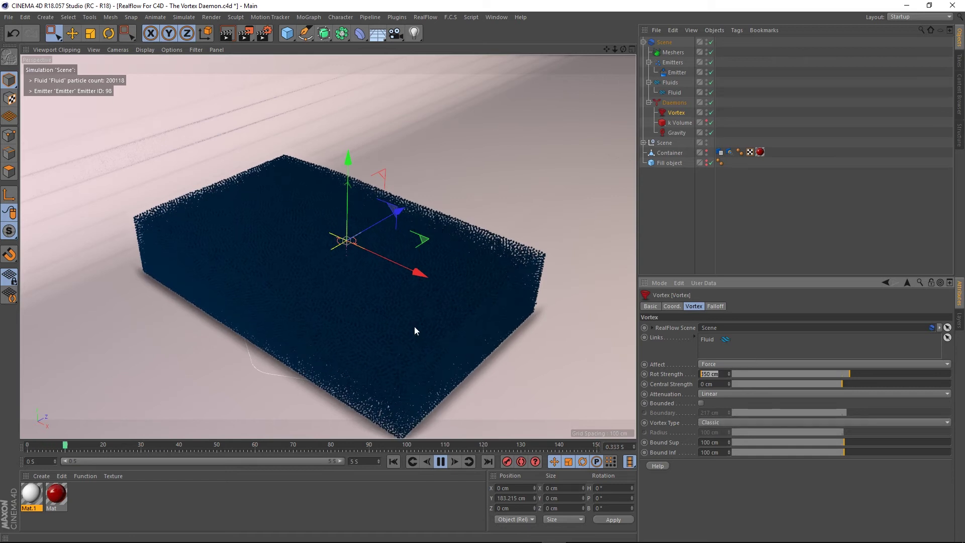
text(200)
key(Return)
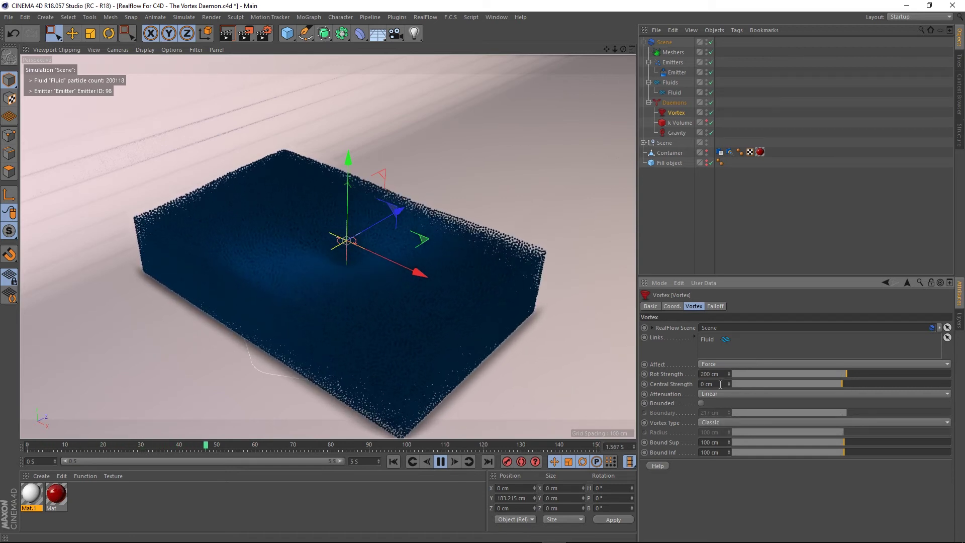
text(100)
key(Return)
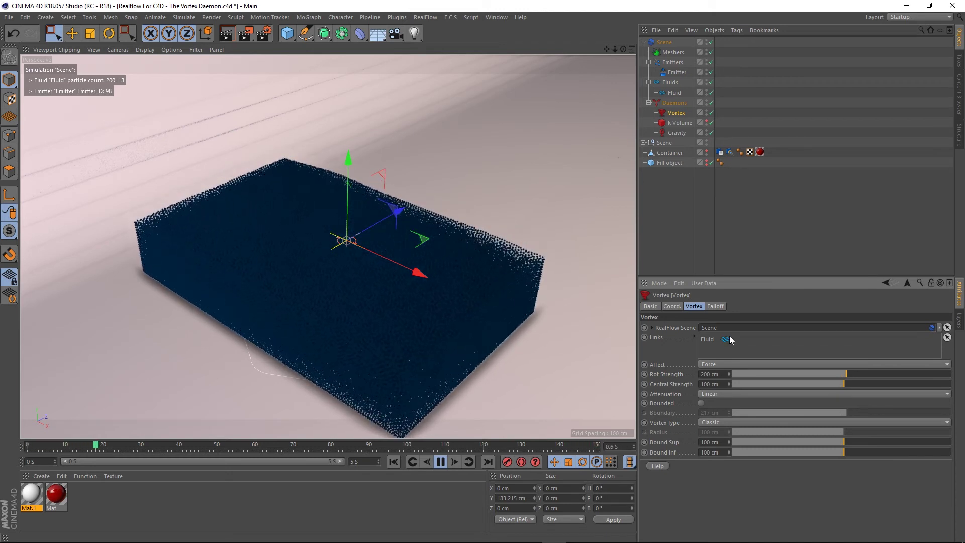
Give the Vortex a Capsule falloff shape, change it to Box, and inspect the falloff volume over the fluid.
click(714, 305)
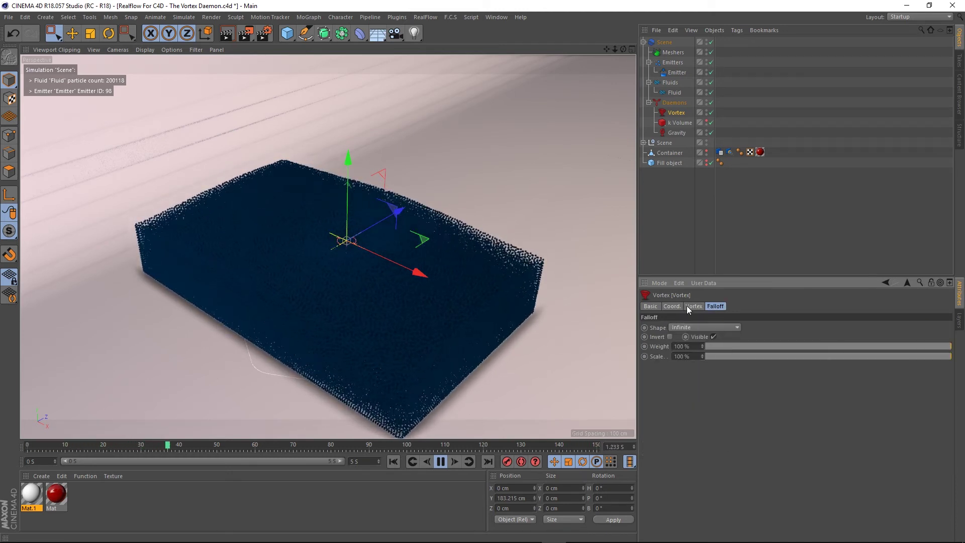
click(706, 325)
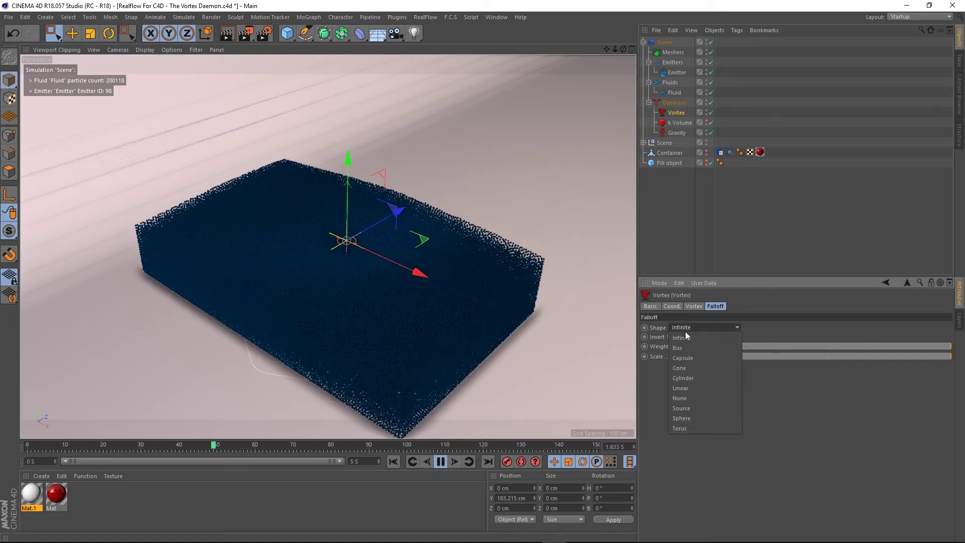
click(715, 326)
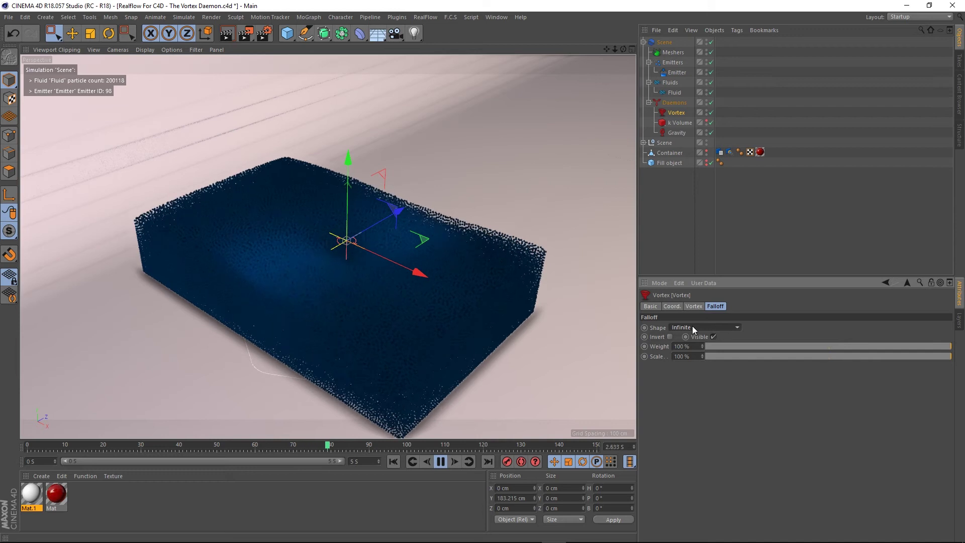
click(708, 327)
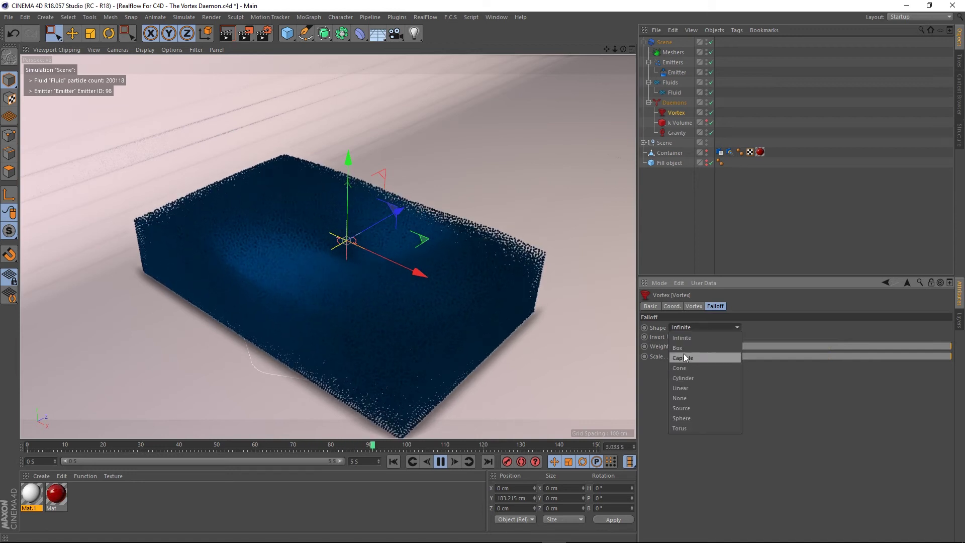
click(683, 353)
click(688, 327)
click(683, 351)
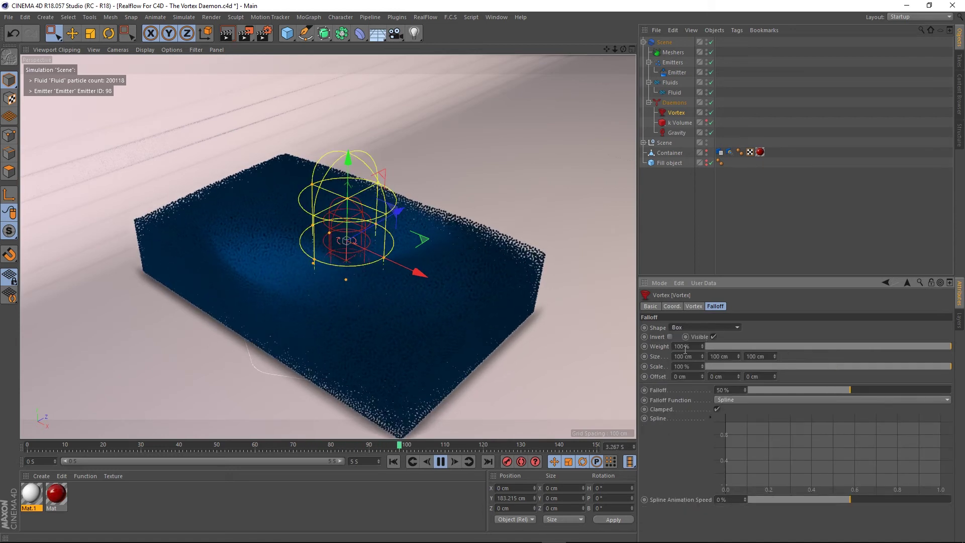
scroll(368, 250, up, 10)
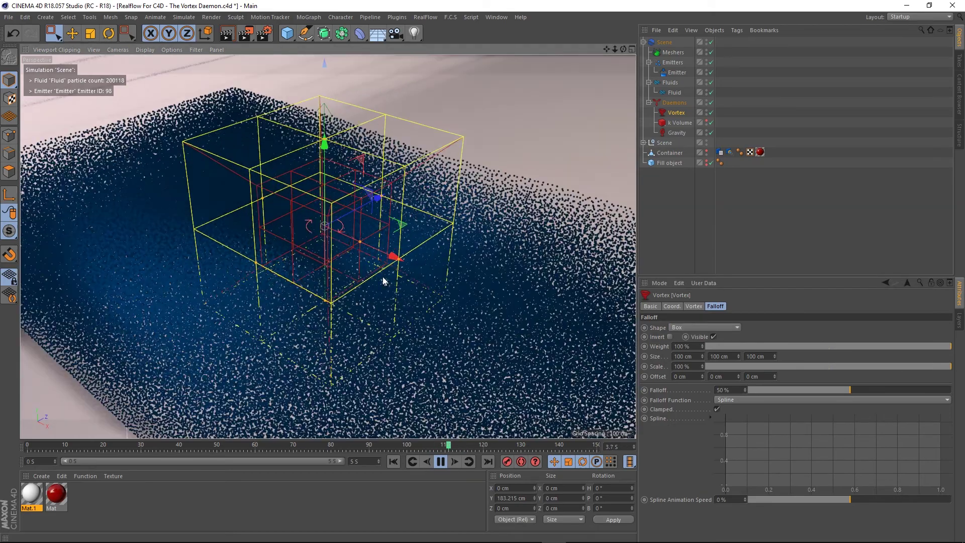
scroll(398, 290, down, 8)
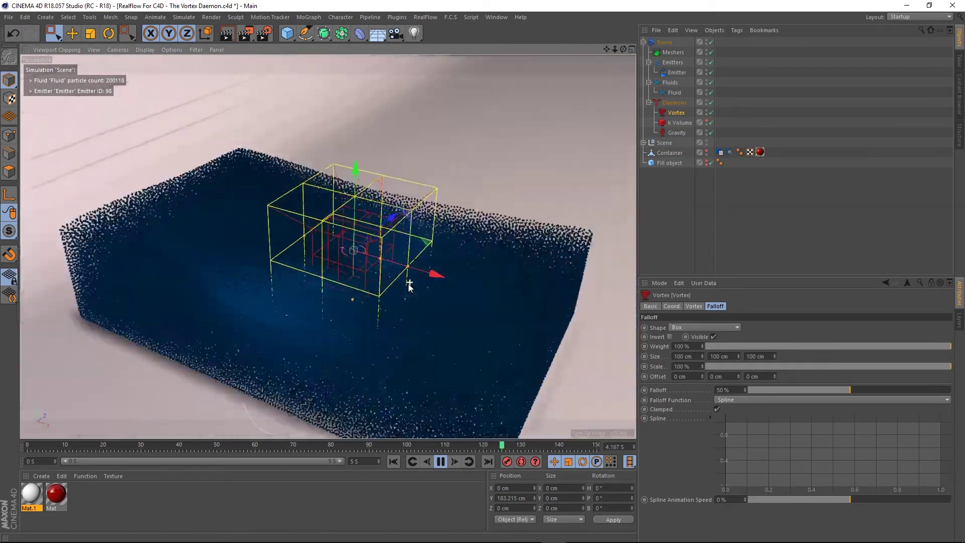
alt+middle_drag(397, 287, 368, 310)
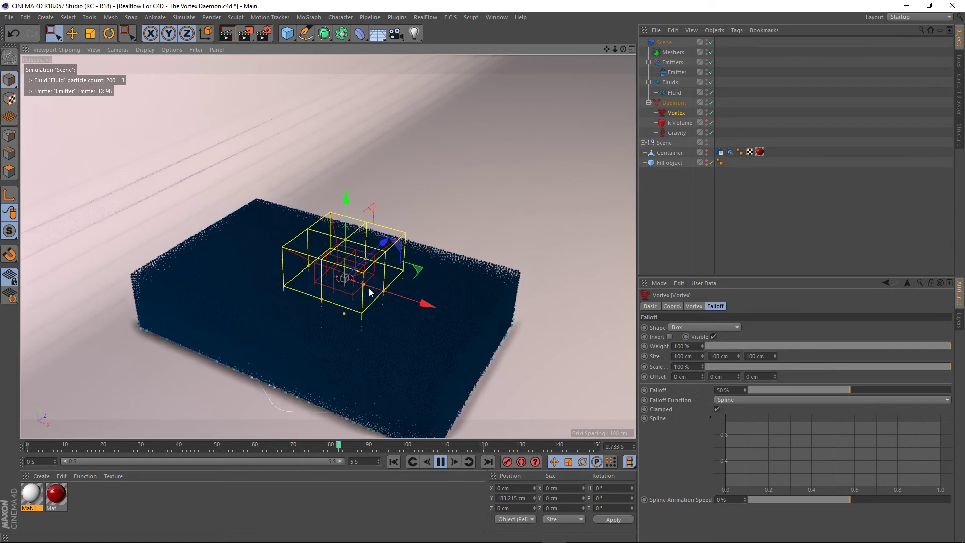
Resize the Vortex's box falloff to about 207 by 100 by 191 cm and adjust its Falloff to about 52%.
drag(395, 295, 431, 304)
drag(324, 301, 302, 324)
mouse_move(396, 338)
alt+mouse_down()
mouse_move(361, 358)
mouse_move(389, 361)
mouse_move(397, 350)
alt+mouse_up()
alt+right_drag(350, 274, 371, 279)
drag(396, 282, 357, 275)
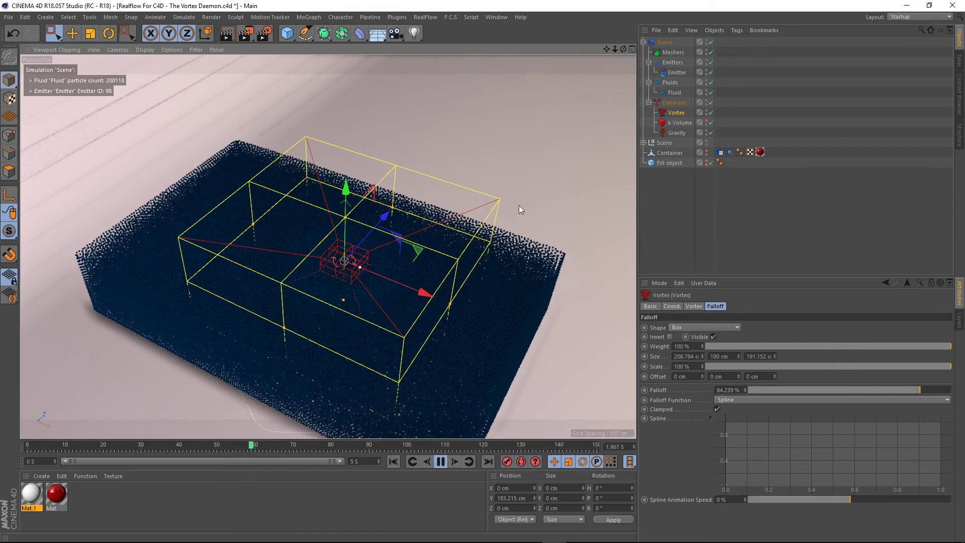
drag(359, 270, 393, 279)
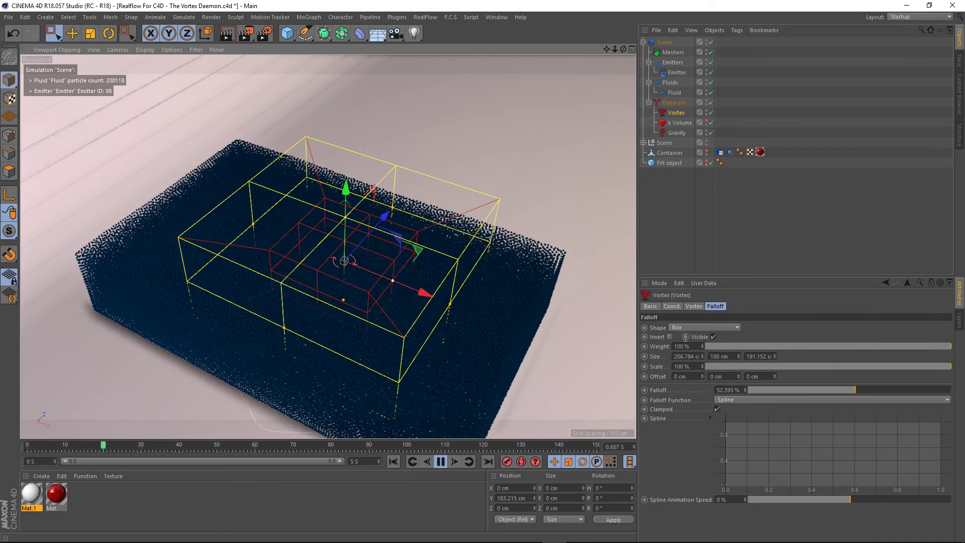
Set the Vortex's Rot Strength to 400 cm and watch the fluid inside the box falloff.
click(694, 306)
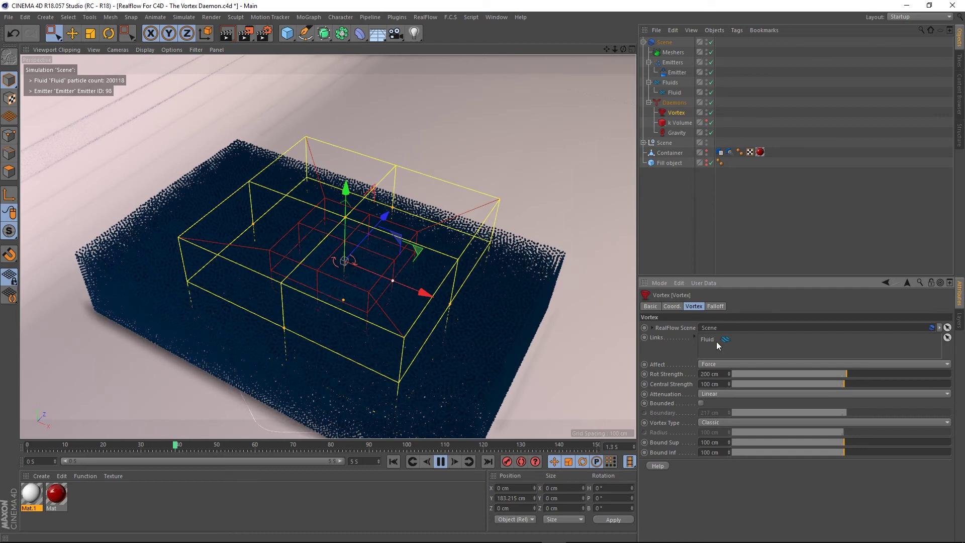
text(40)
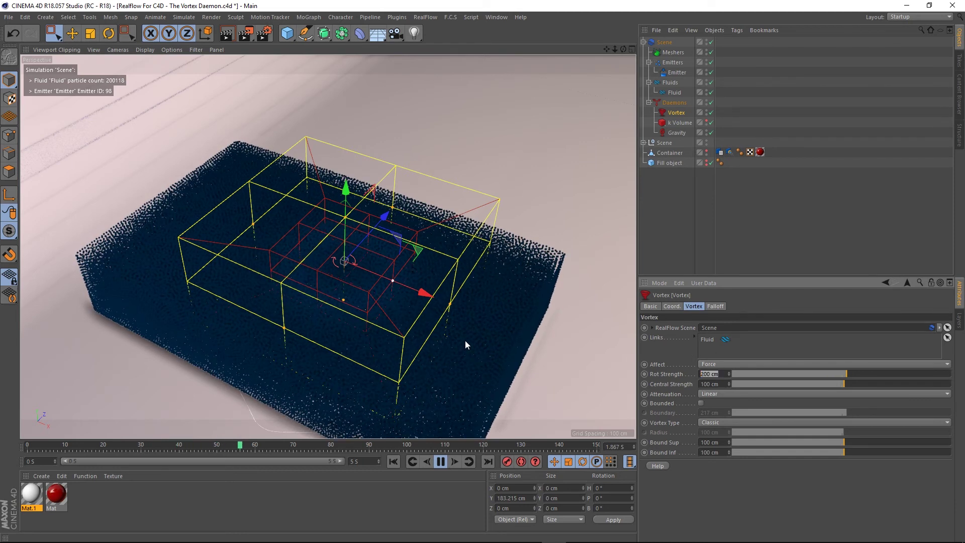
text(0)
key(Return)
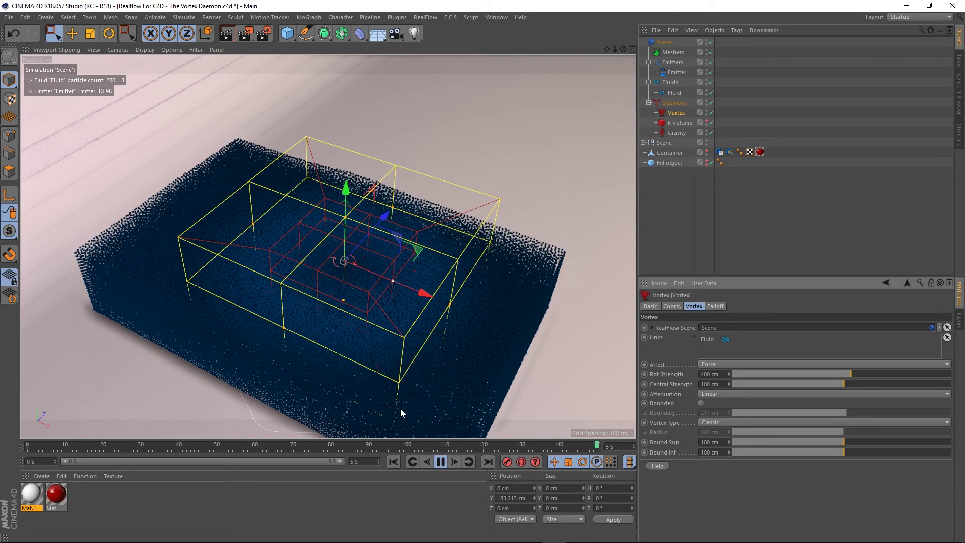
Try the Capsule, Cone and Cylinder falloff shapes on the Vortex and finish with Linear.
click(712, 306)
click(698, 327)
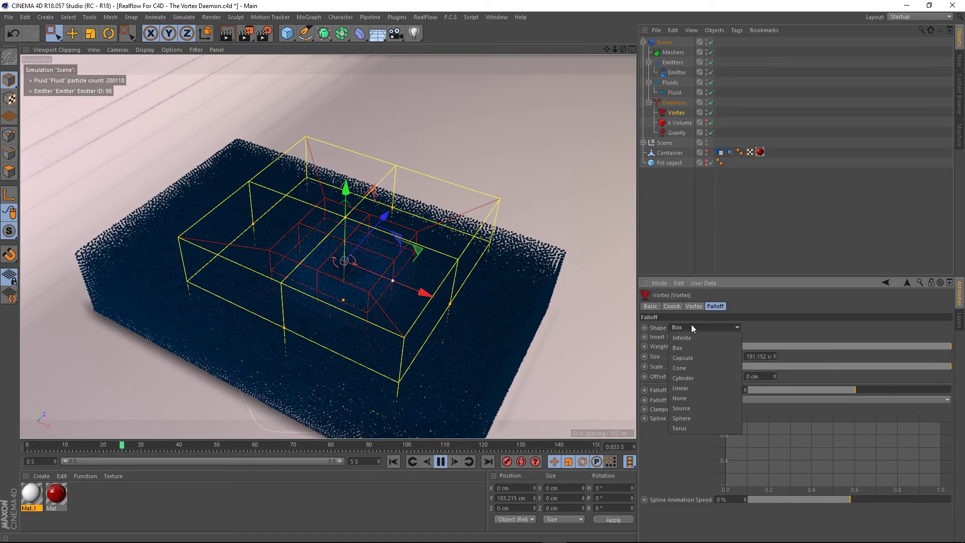
click(682, 356)
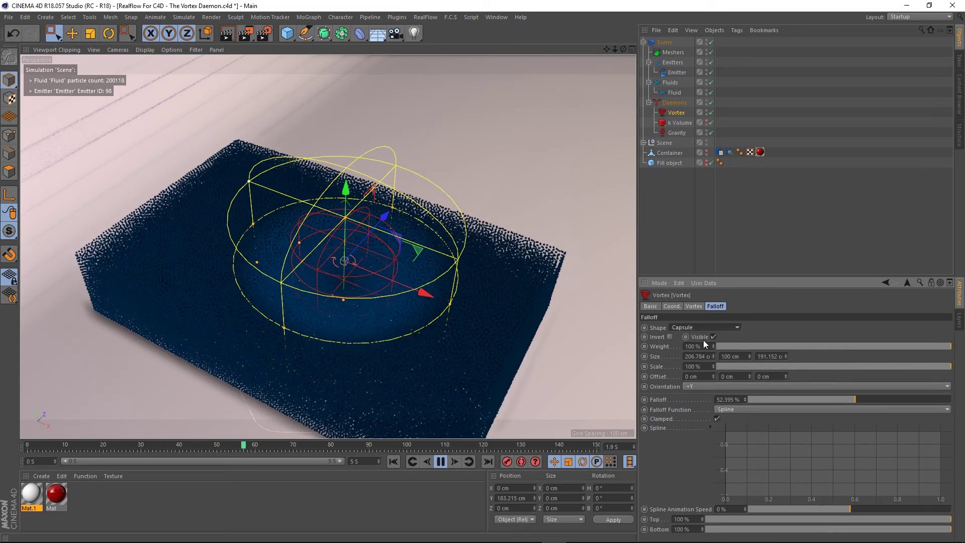
click(700, 325)
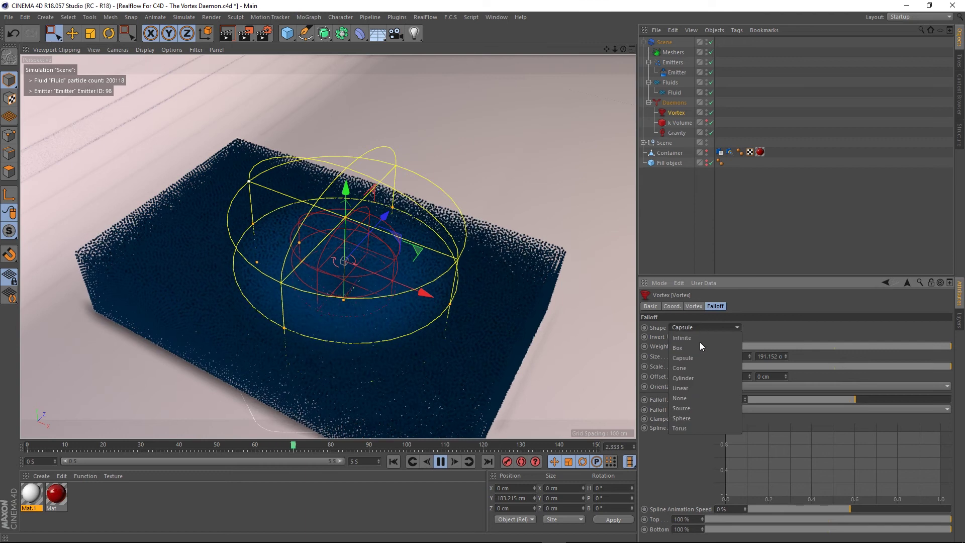
click(683, 367)
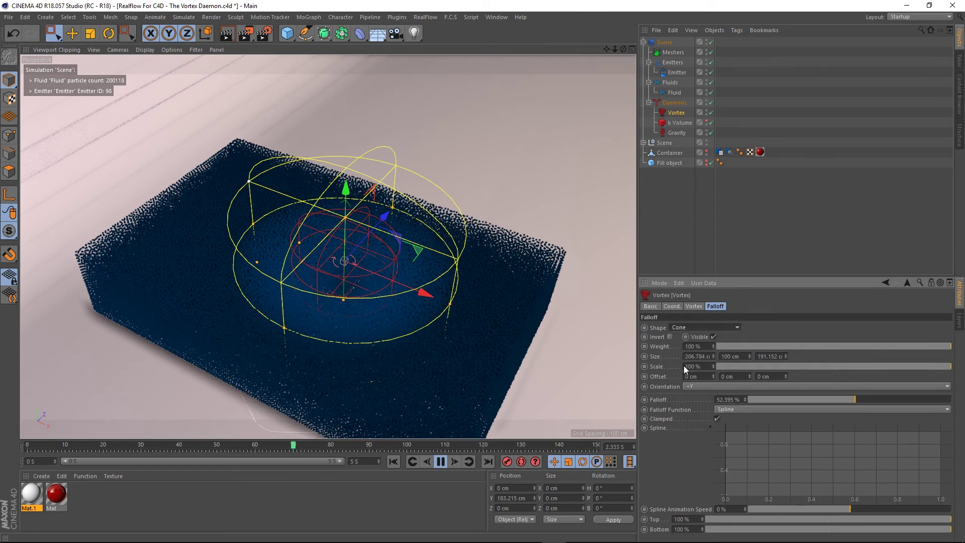
click(691, 327)
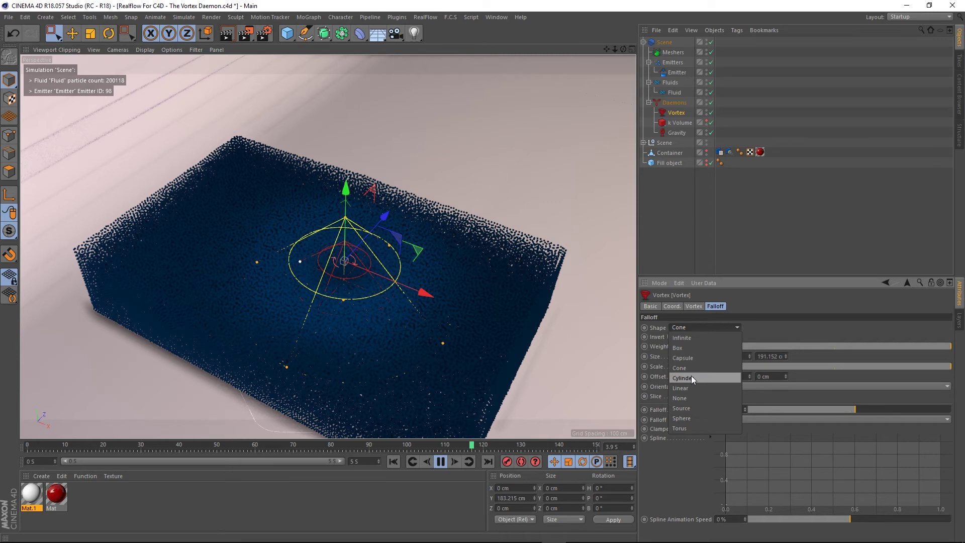
click(691, 377)
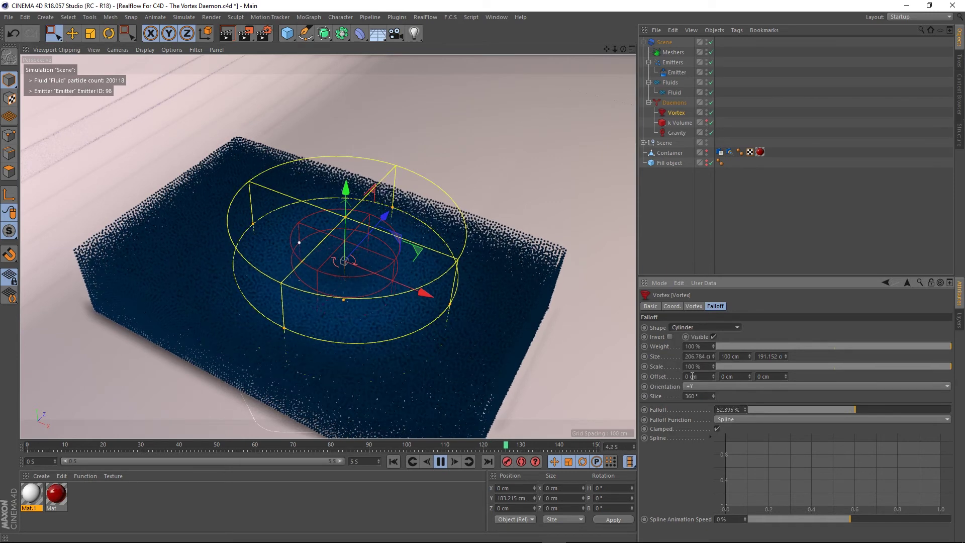
click(685, 327)
click(688, 390)
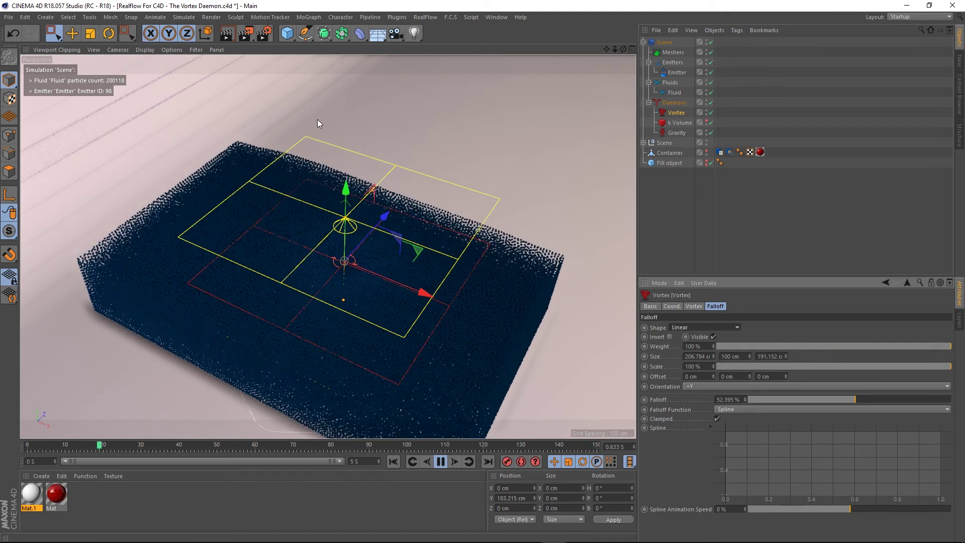
Try rotating the Vortex to a bank angle of about -87° with its Linear falloff, and undo the rotation.
key(r)
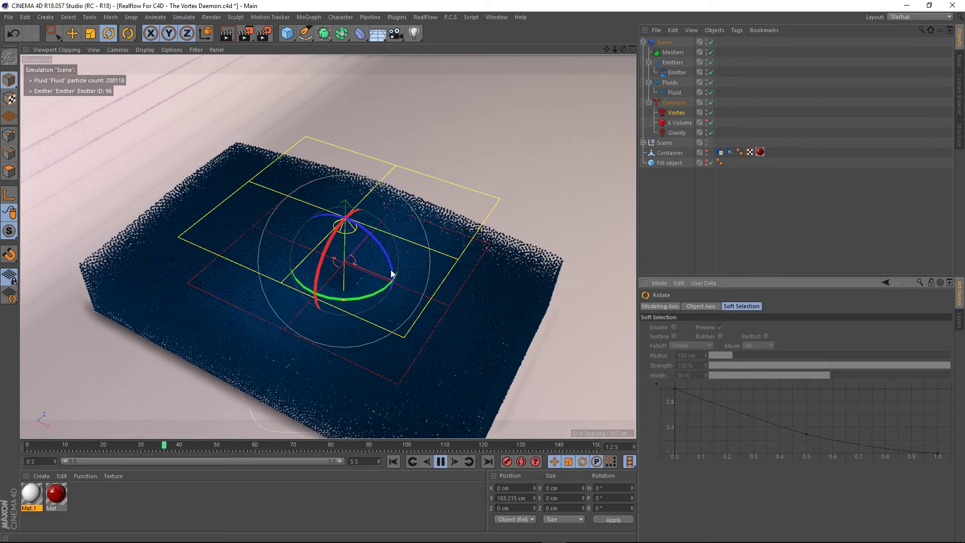
drag(388, 262, 336, 224)
click(337, 224)
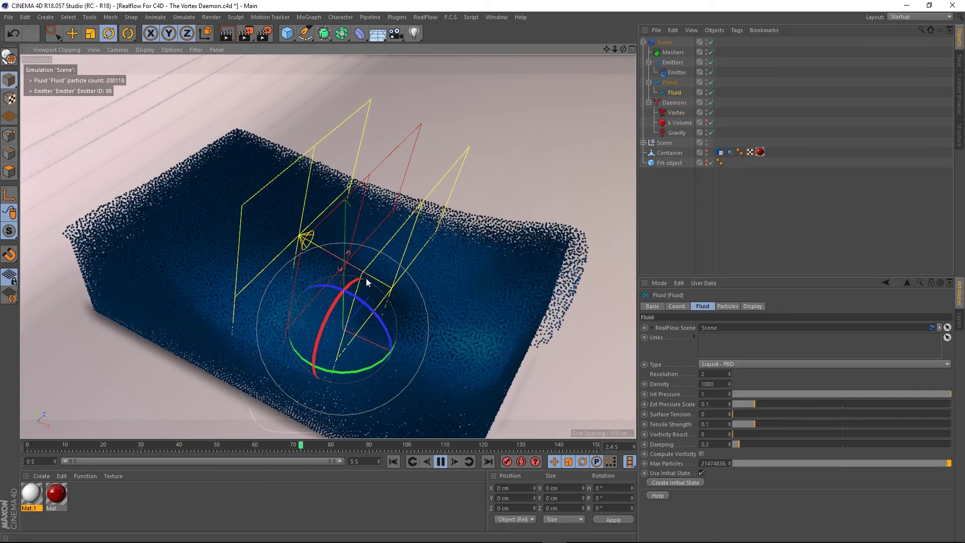
key(ctrl+z)
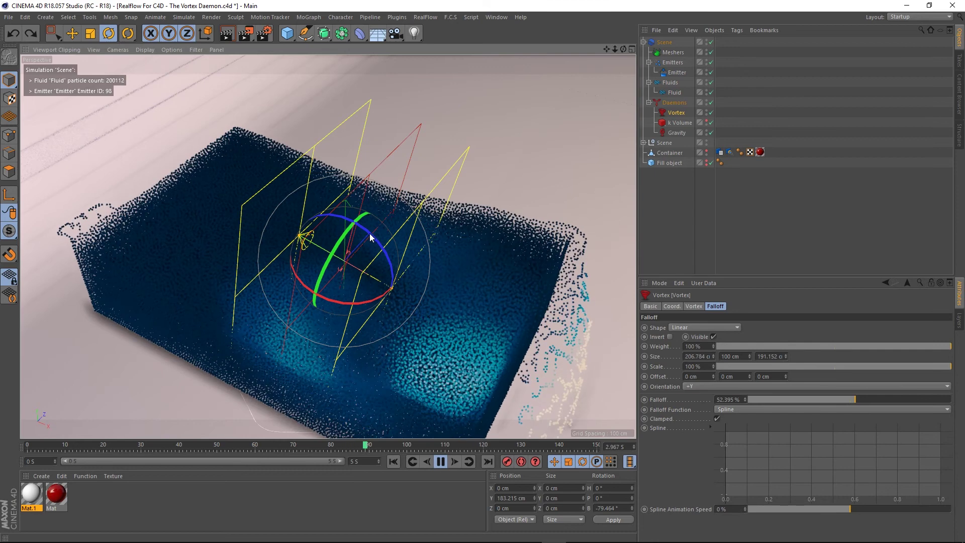
drag(371, 236, 368, 235)
alt+drag(420, 318, 457, 287)
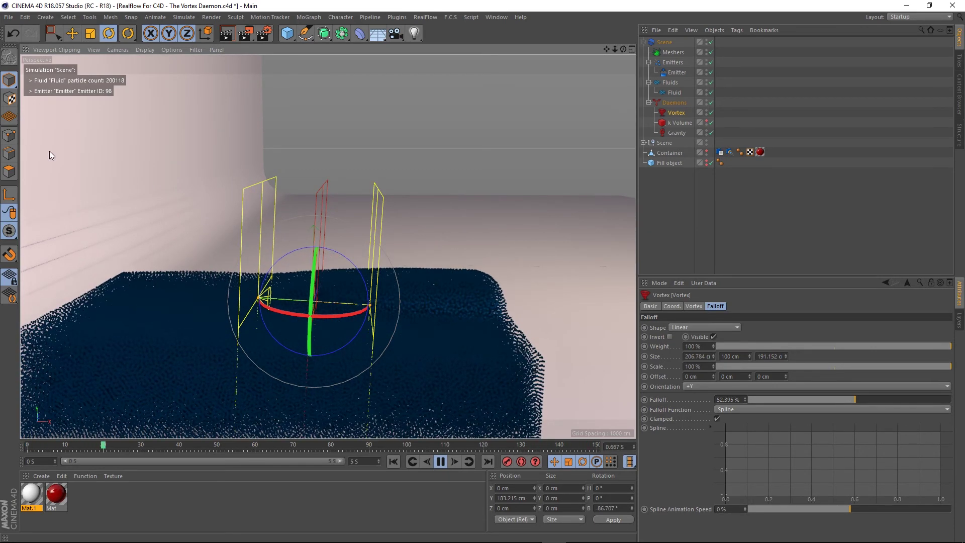
key(ctrl+z)
key(ctrl+z)
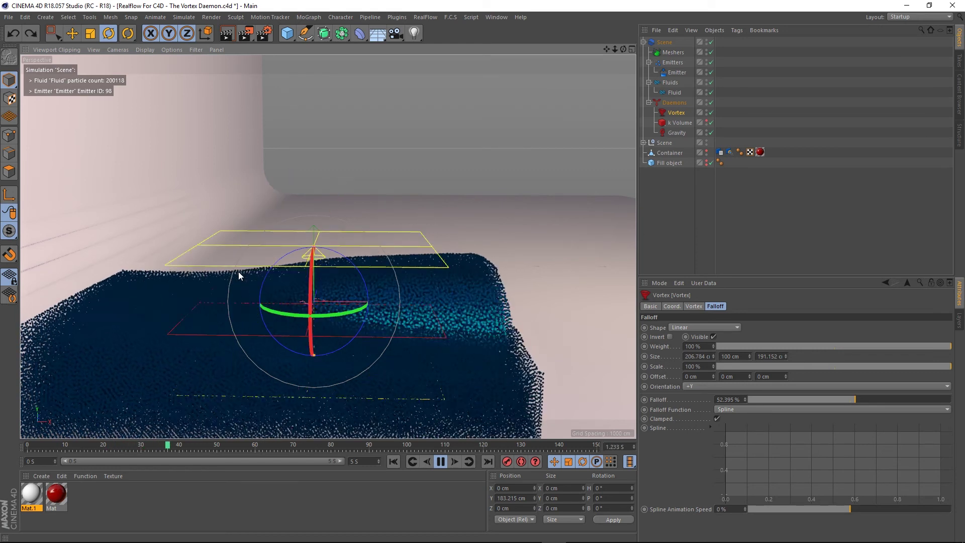
Try the None falloff shape on the Vortex and switch it to Source.
alt+drag(372, 264, 306, 327)
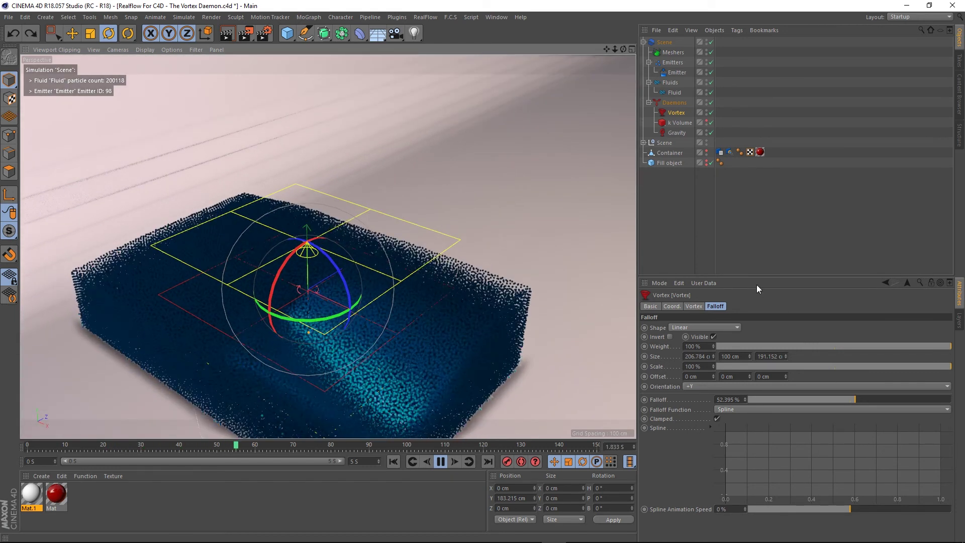
click(711, 327)
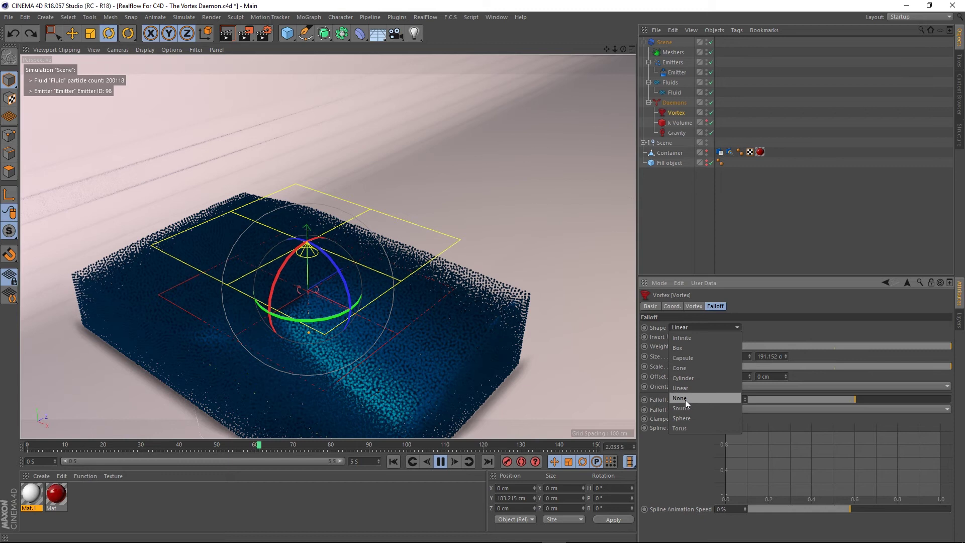
click(685, 400)
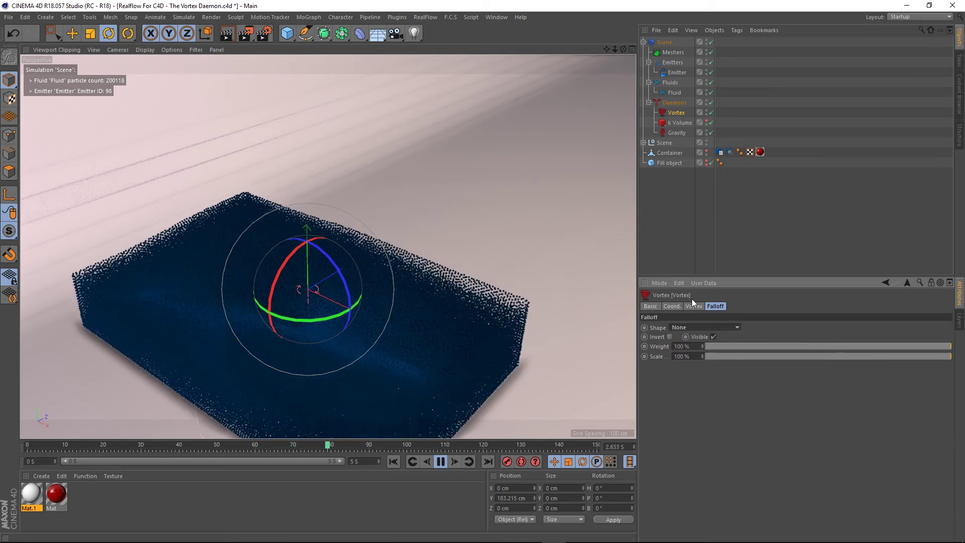
click(704, 328)
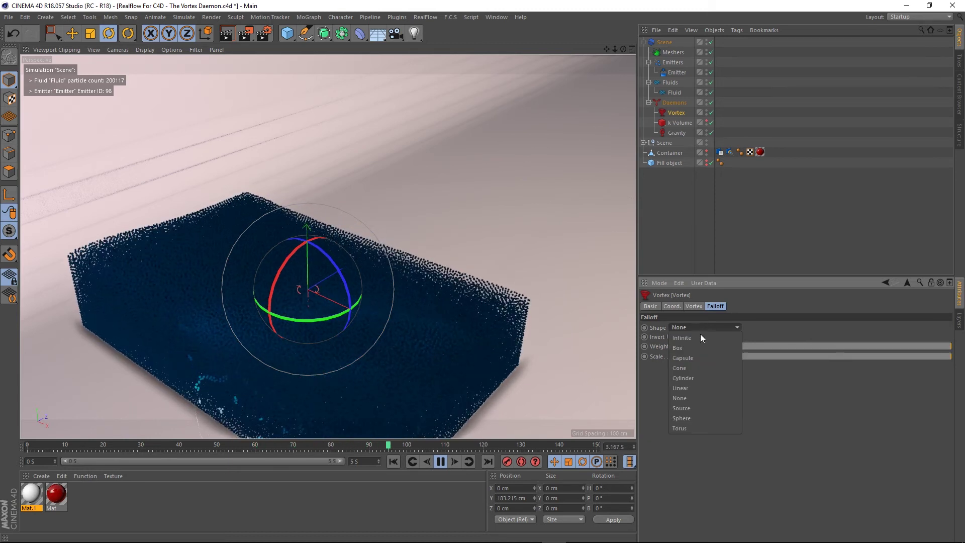
click(686, 408)
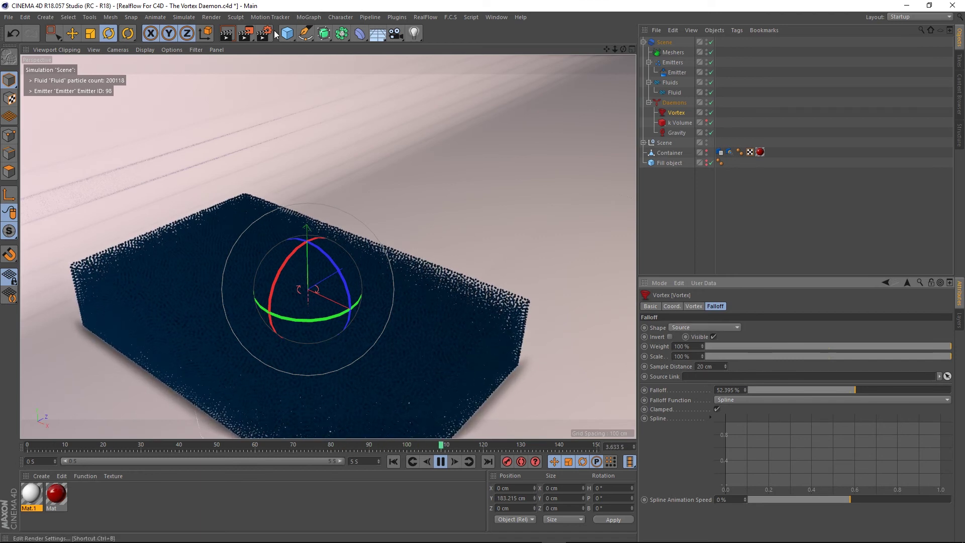
Add a sphere, raise it to about 187 cm on the Y axis and hide it in the viewport.
click(287, 33)
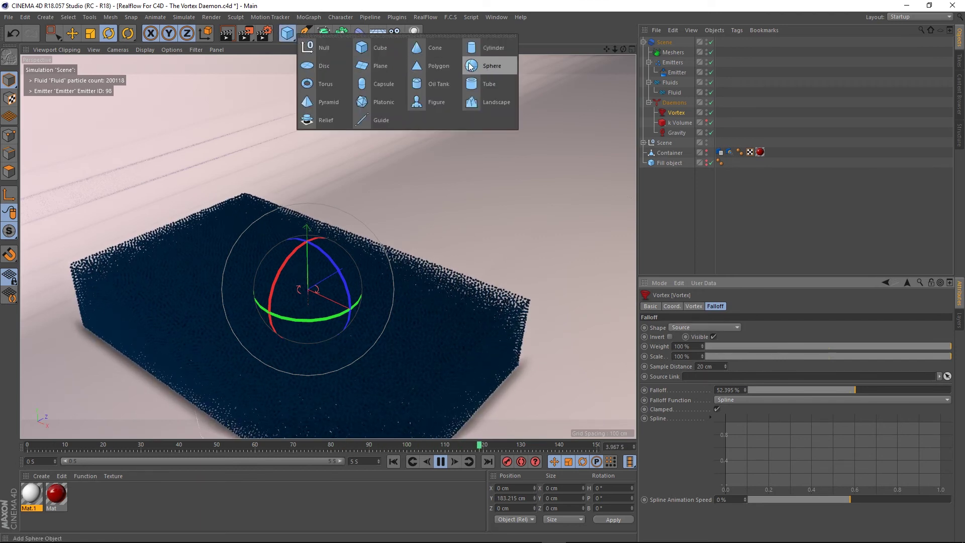
click(470, 67)
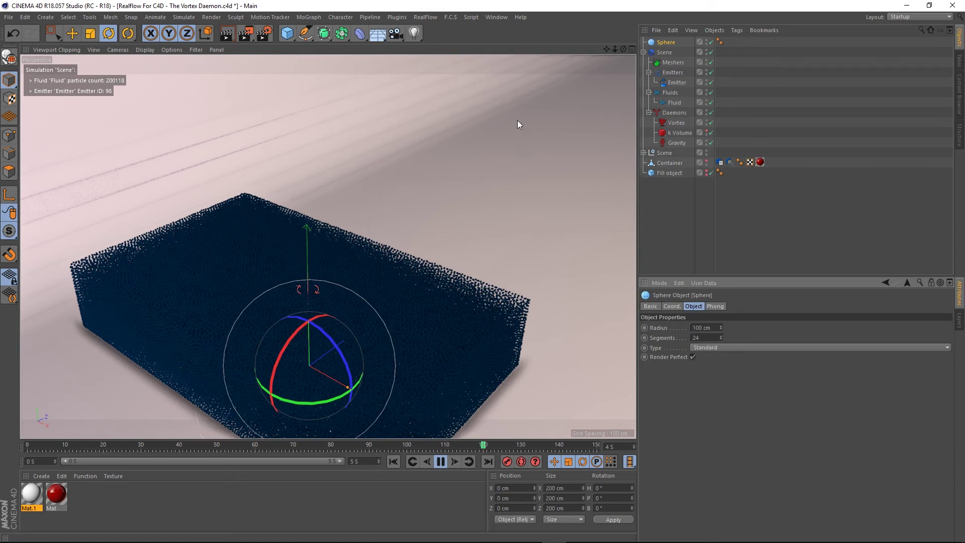
click(77, 35)
drag(307, 287, 306, 205)
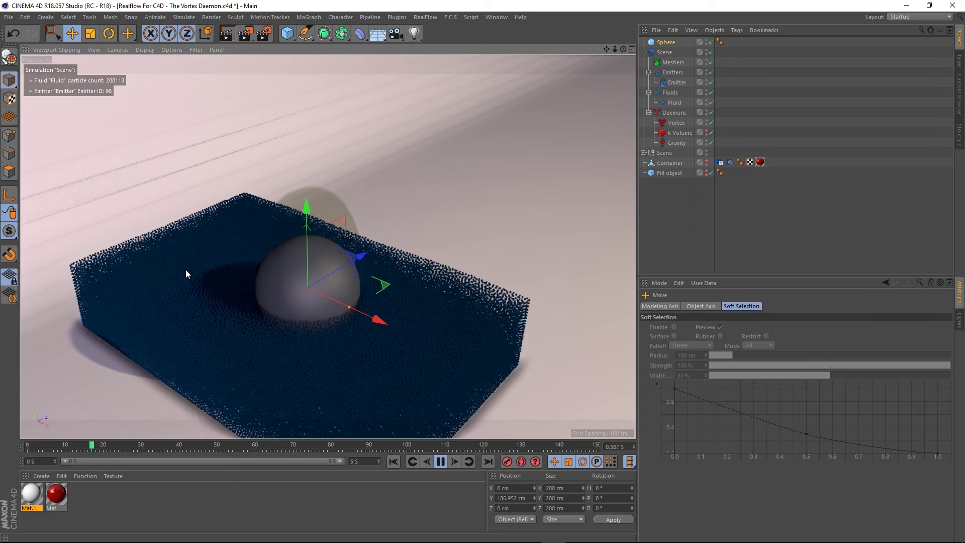
click(707, 39)
click(706, 40)
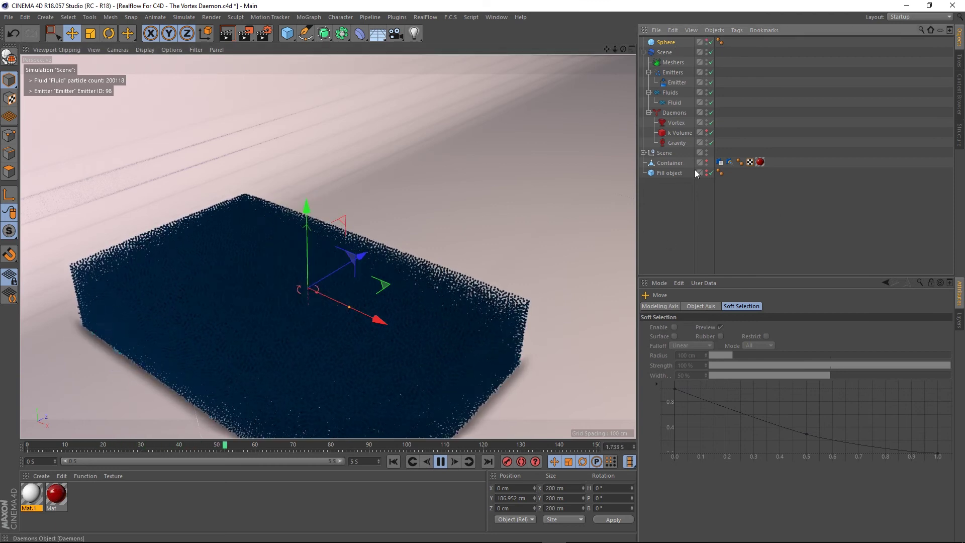
Try to link the sphere as the Vortex's falloff source, and make the sphere an editable polygon object.
click(681, 123)
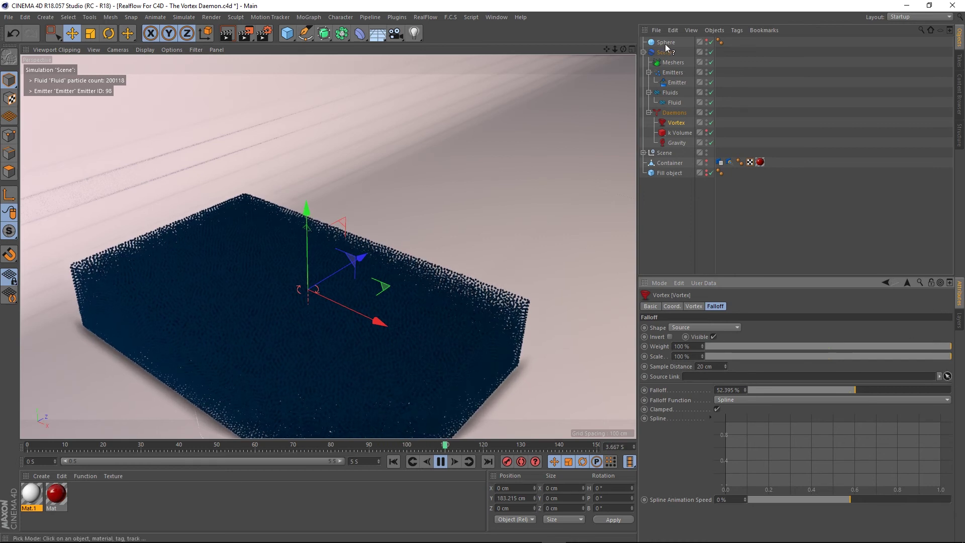
click(667, 44)
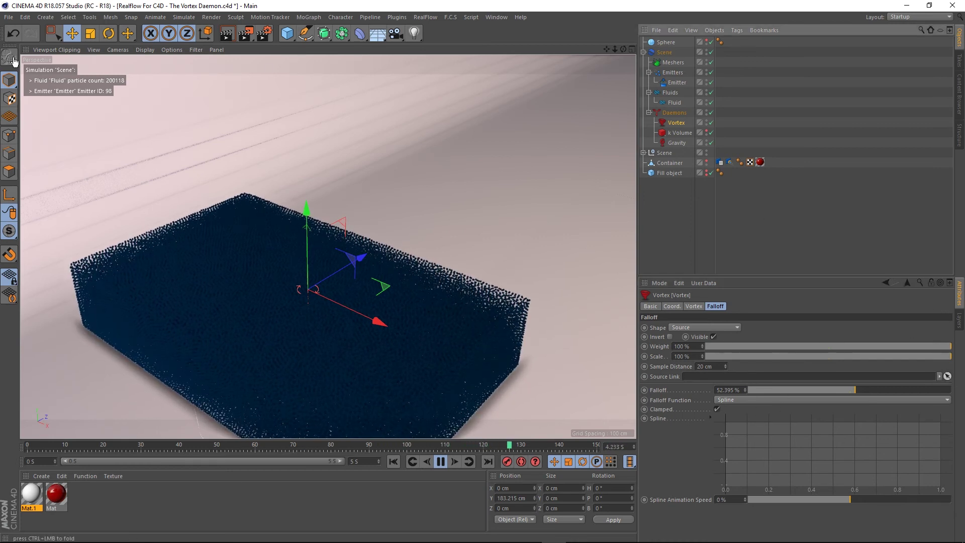
click(665, 43)
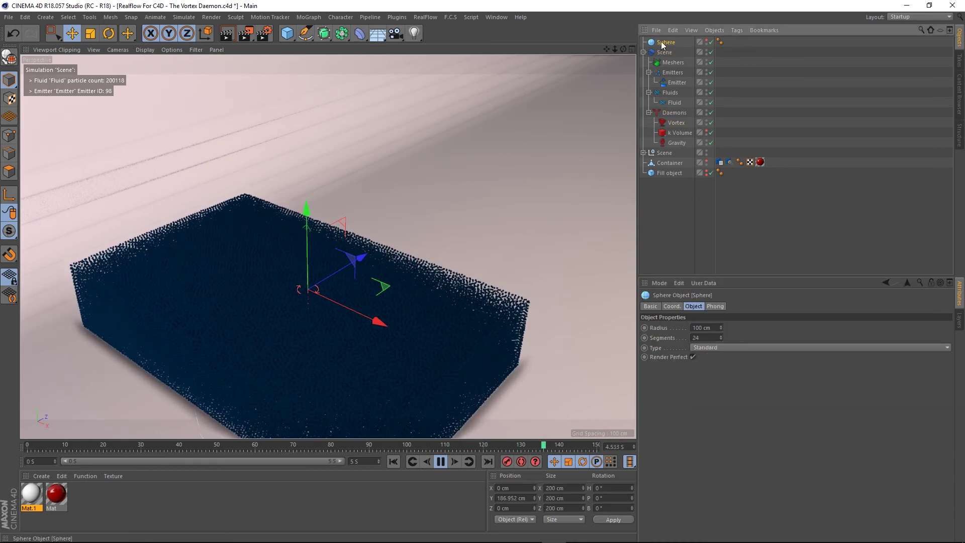
click(10, 58)
Set the k Volume daemon's falloff shape to Source and link the sphere as its source.
click(678, 133)
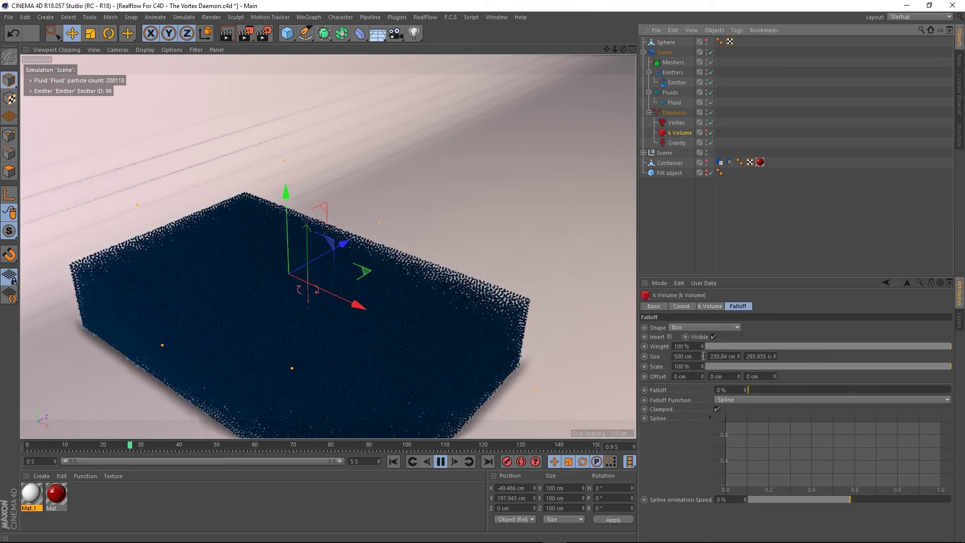
click(688, 327)
click(690, 418)
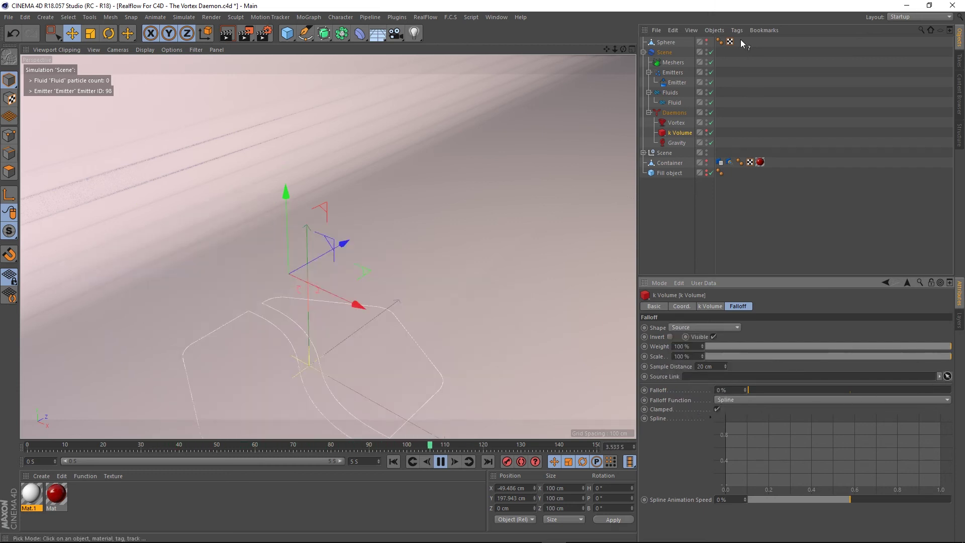
click(664, 44)
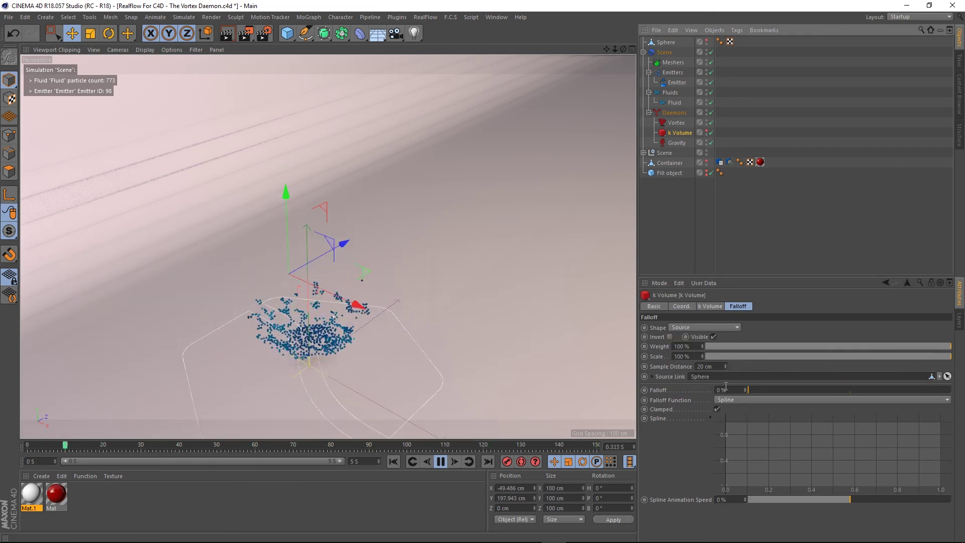
Replay the simulation from the first frame to check the fluid with the sphere linked, and return to the start.
click(393, 460)
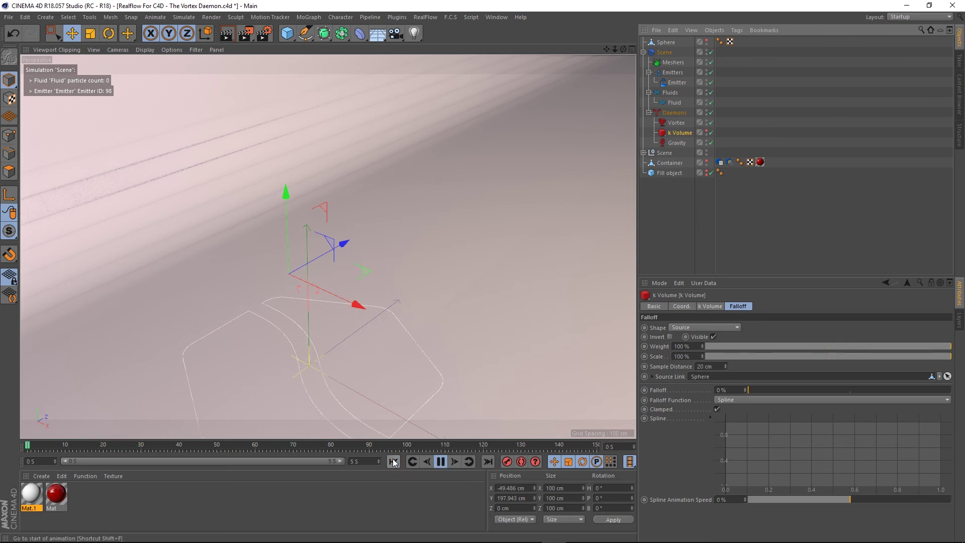
click(442, 462)
click(394, 462)
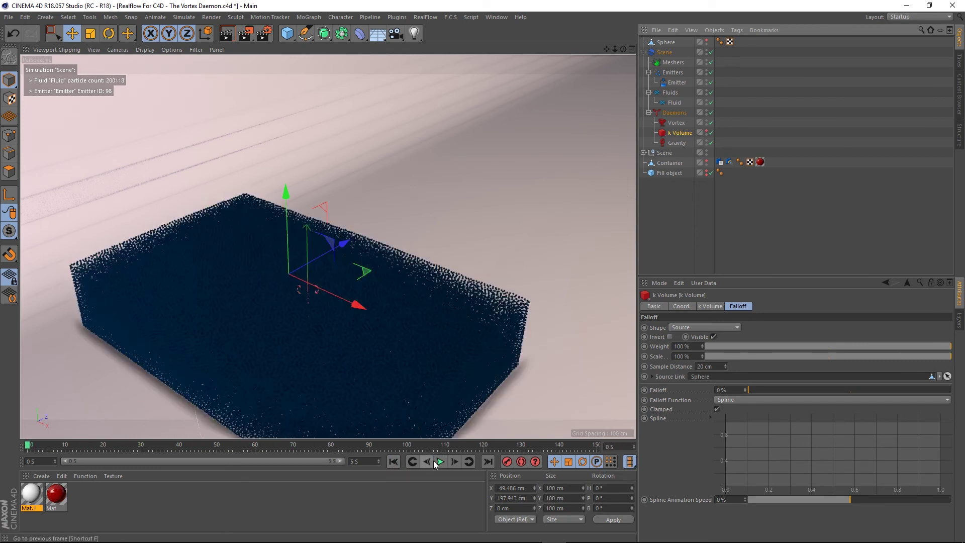
click(441, 461)
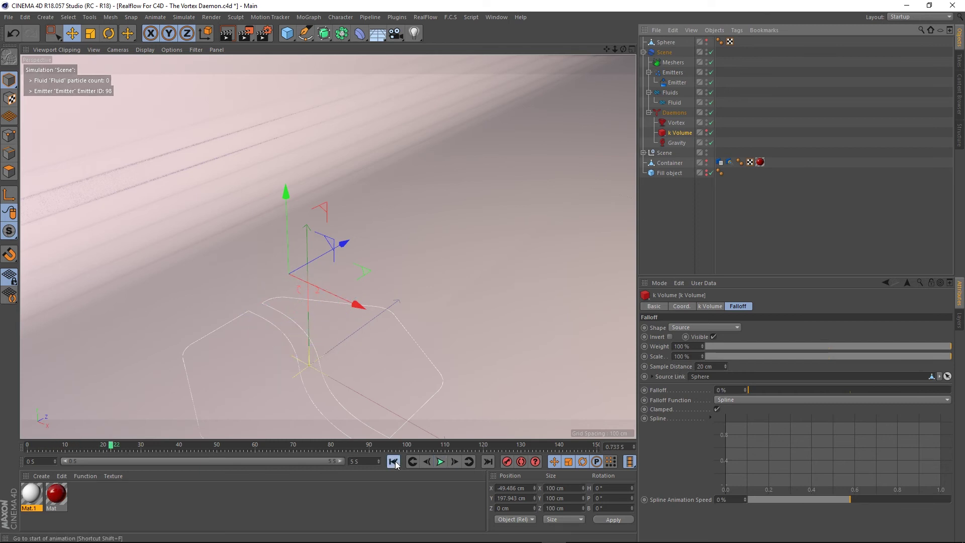
click(394, 461)
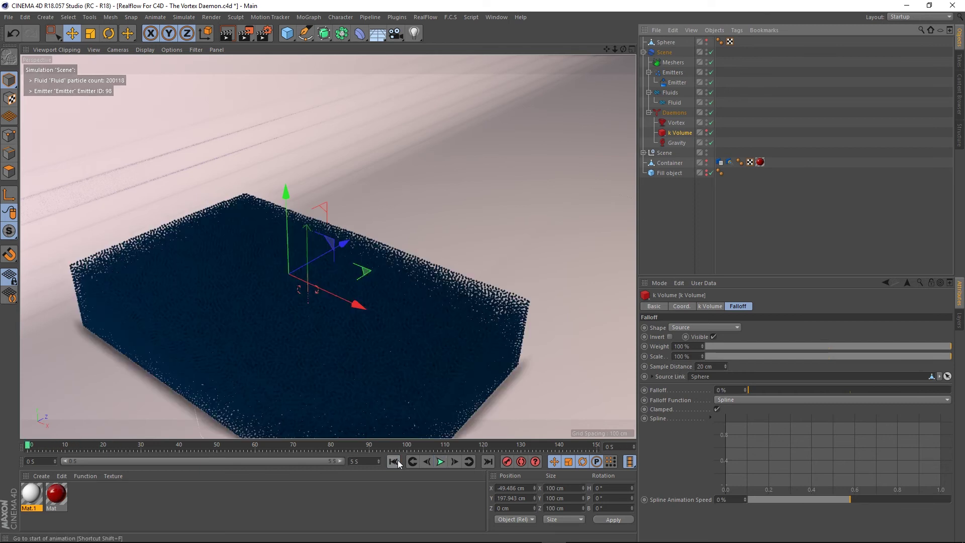
Delete the sphere, replay the simulation and return to the first frame.
click(673, 42)
key(Delete)
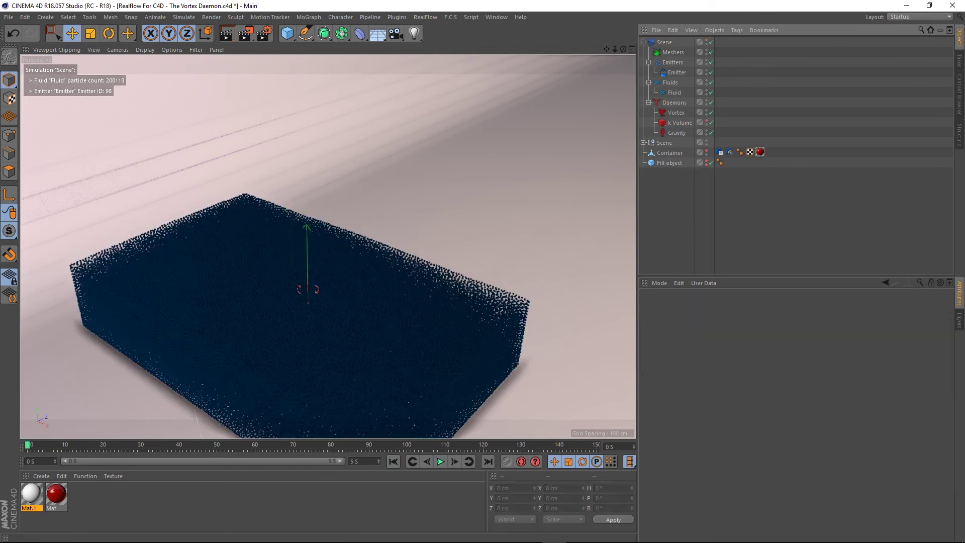
click(440, 461)
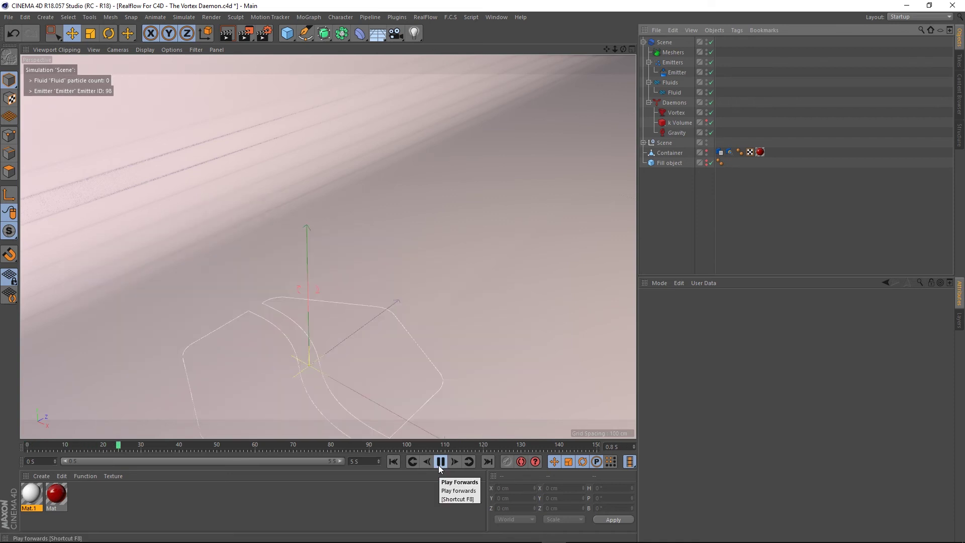
click(440, 462)
click(393, 462)
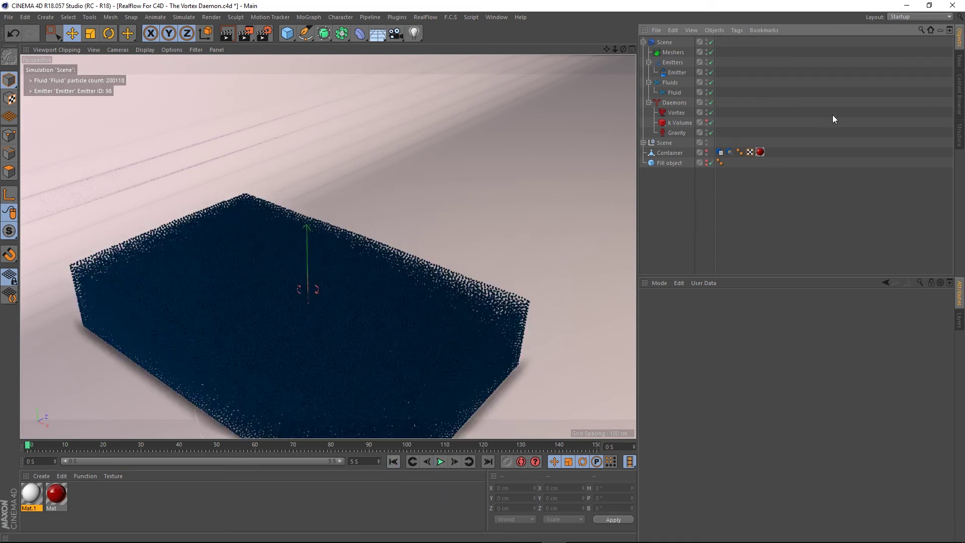
Set the Vortex's falloff shape to Infinite, play the simulation and return to the first frame.
click(675, 114)
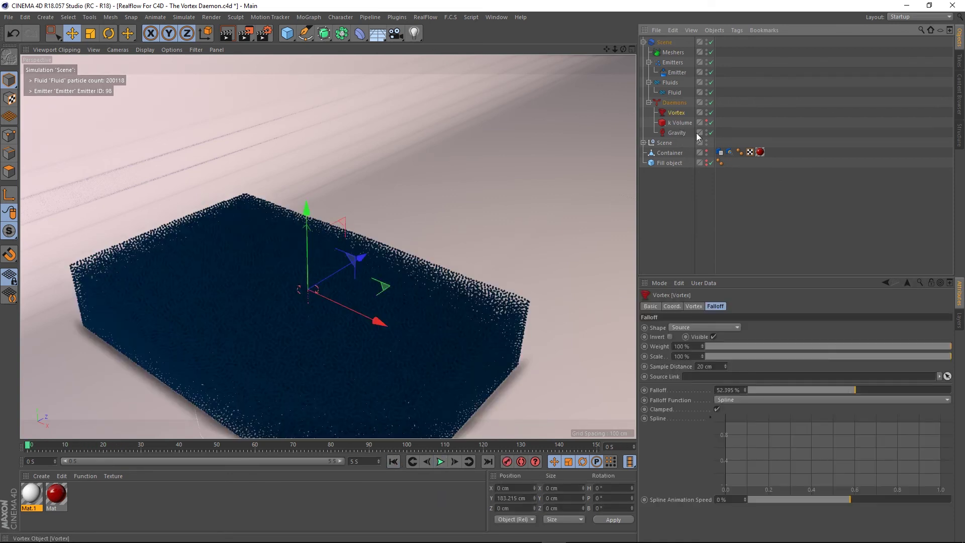
click(706, 327)
click(684, 338)
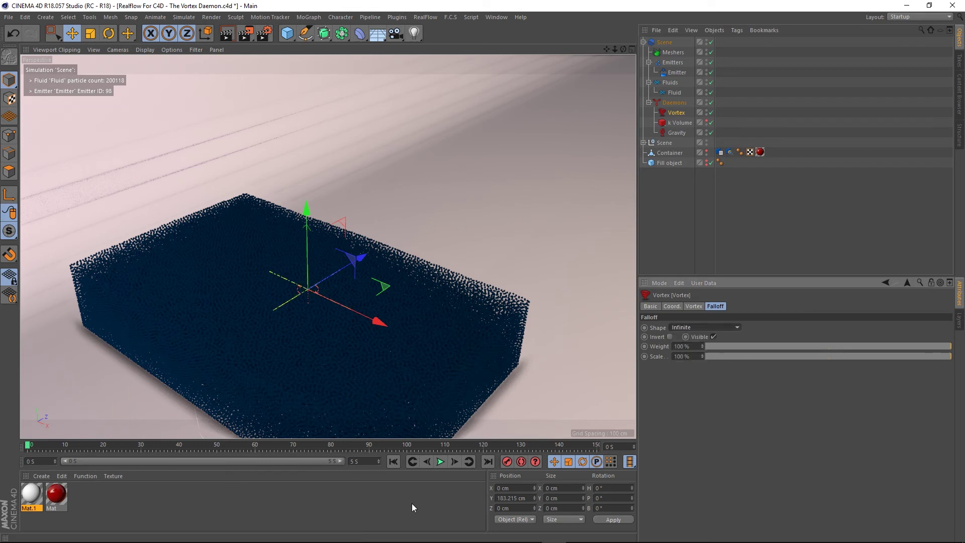
click(440, 461)
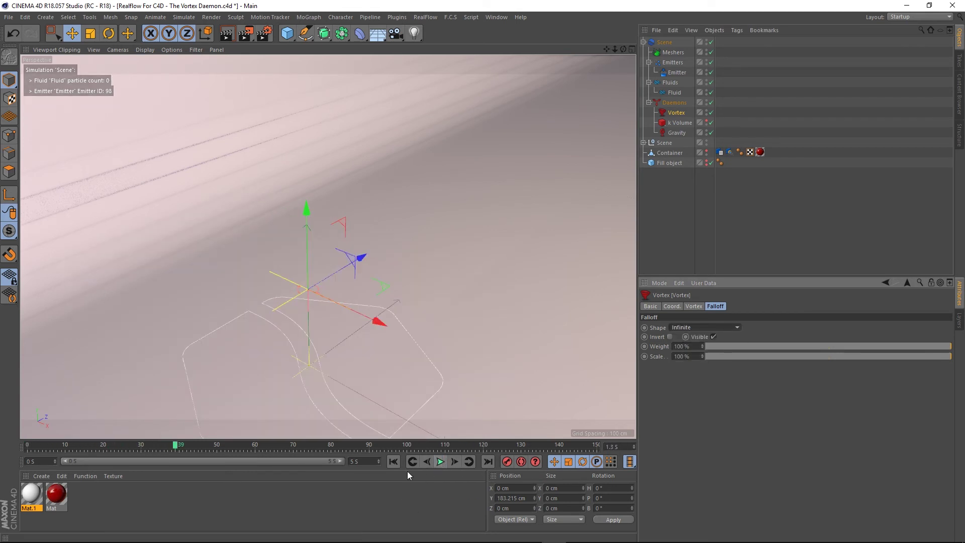
click(393, 461)
Set the Vortex's falloff shape to Sphere and raise the Vortex to about 189 cm on the Y axis.
alt+right_drag(367, 287, 379, 321)
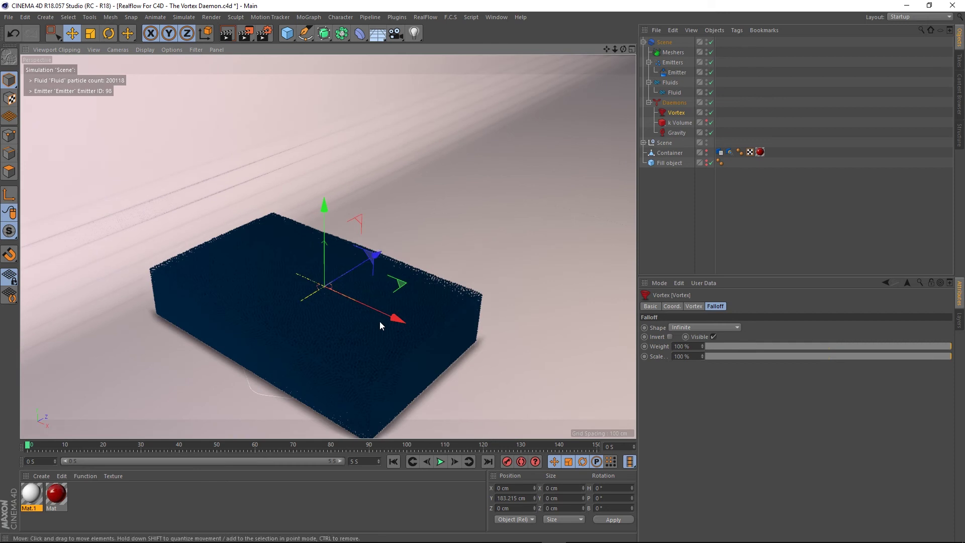
alt+middle_drag(379, 321, 394, 284)
mouse_move(417, 320)
alt+mouse_down()
mouse_move(400, 326)
mouse_move(408, 316)
mouse_move(406, 328)
alt+mouse_up()
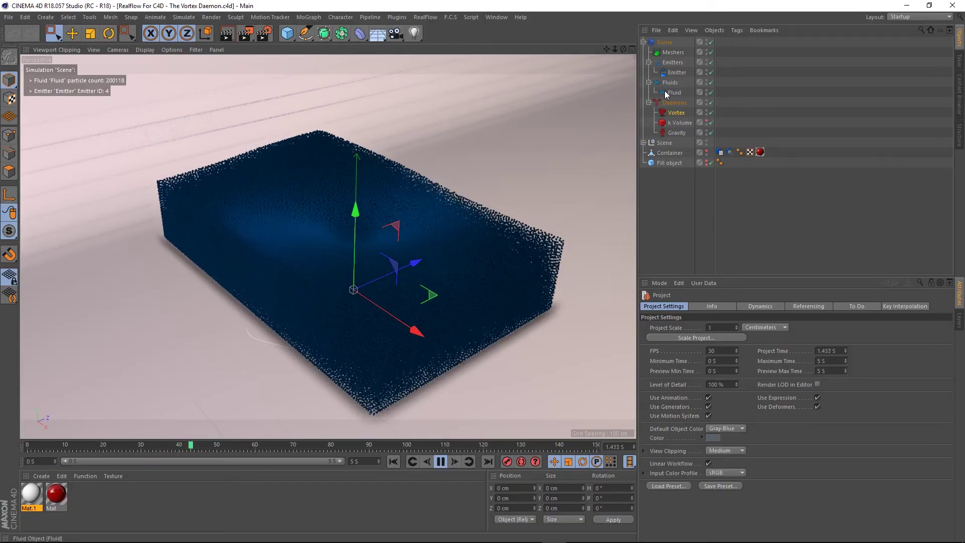
click(664, 43)
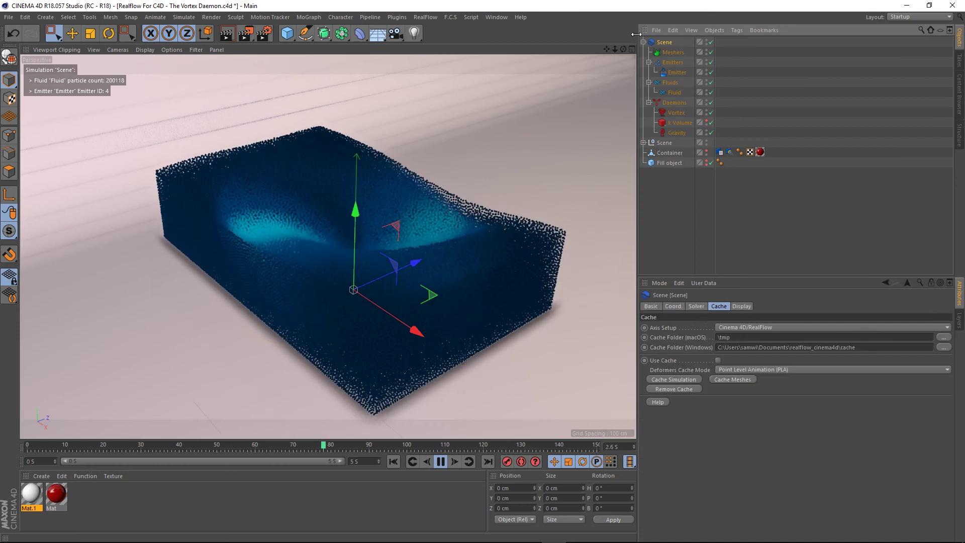
click(676, 113)
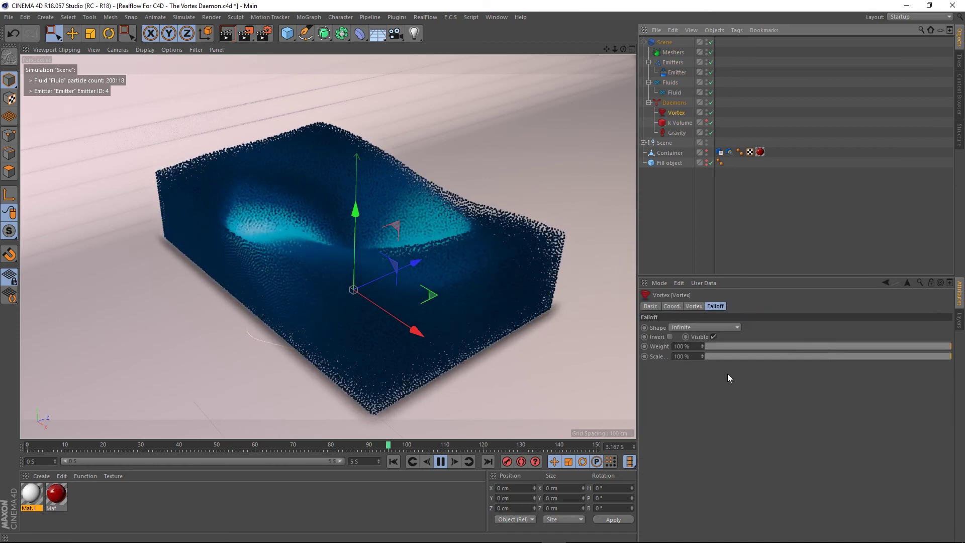
click(711, 329)
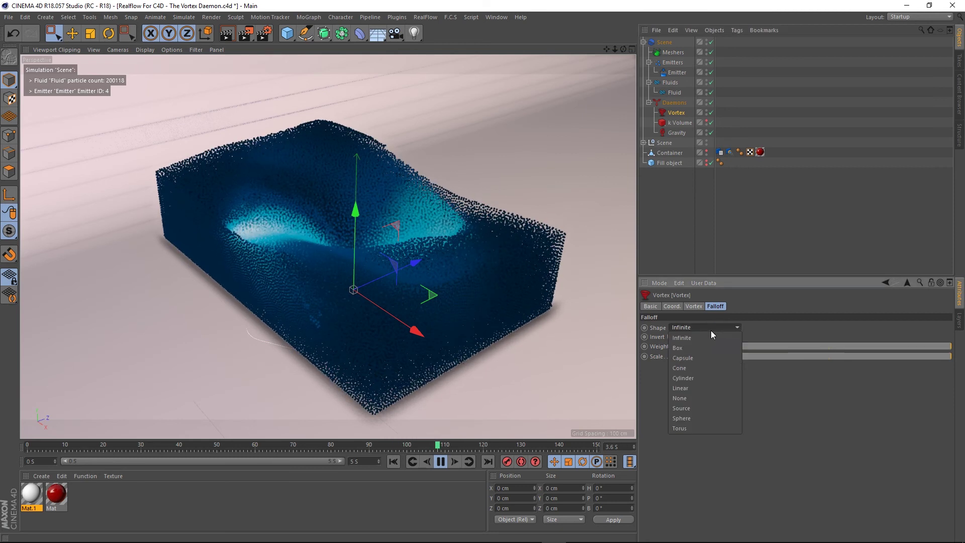
click(689, 418)
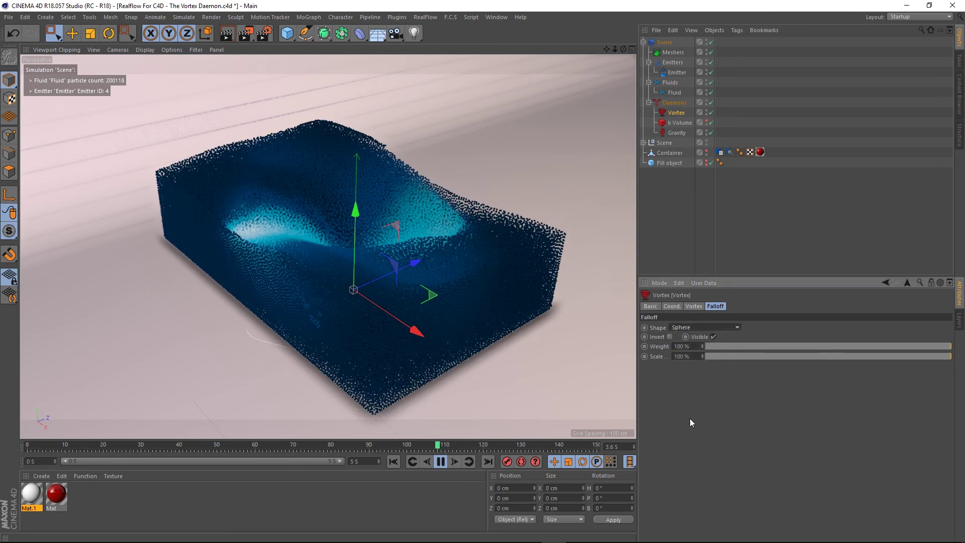
drag(357, 199, 360, 132)
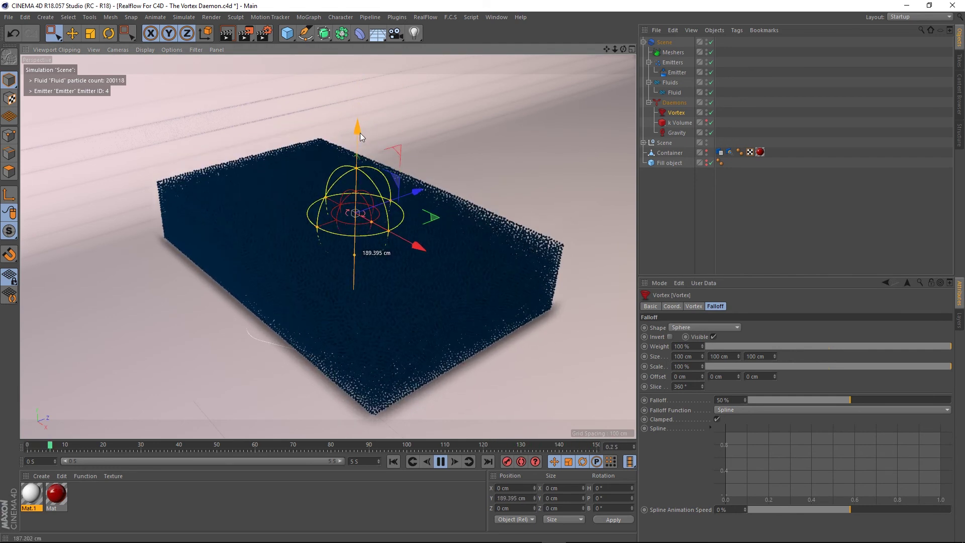
Change the Vortex's falloff shape to Torus and inspect its ring from above the fluid surface.
click(698, 327)
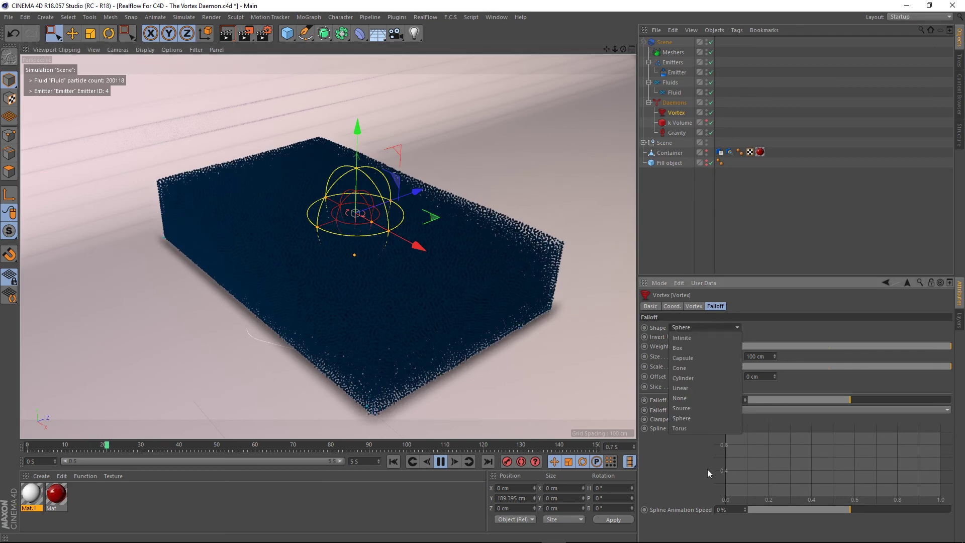
click(683, 423)
alt+right_drag(351, 184, 375, 261)
alt+drag(376, 264, 439, 288)
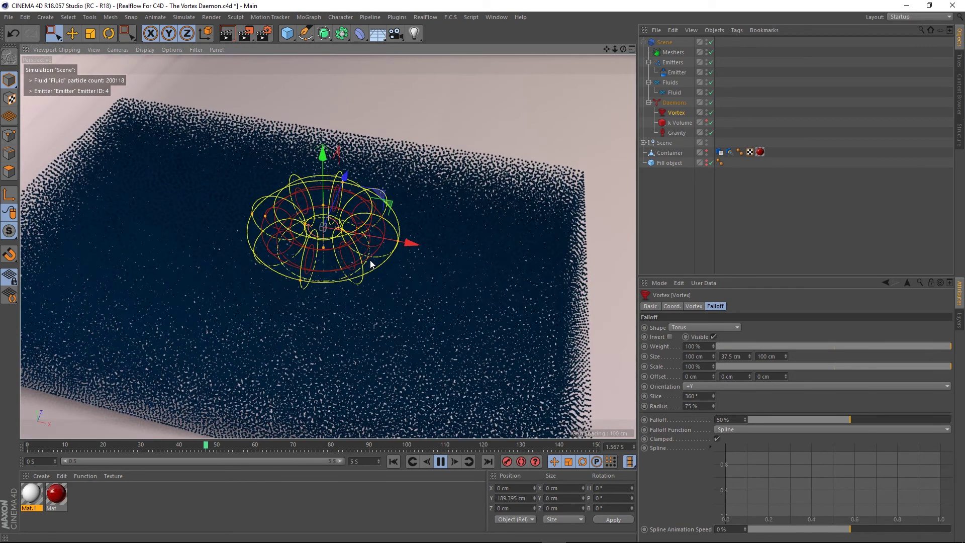
alt+drag(339, 267, 362, 284)
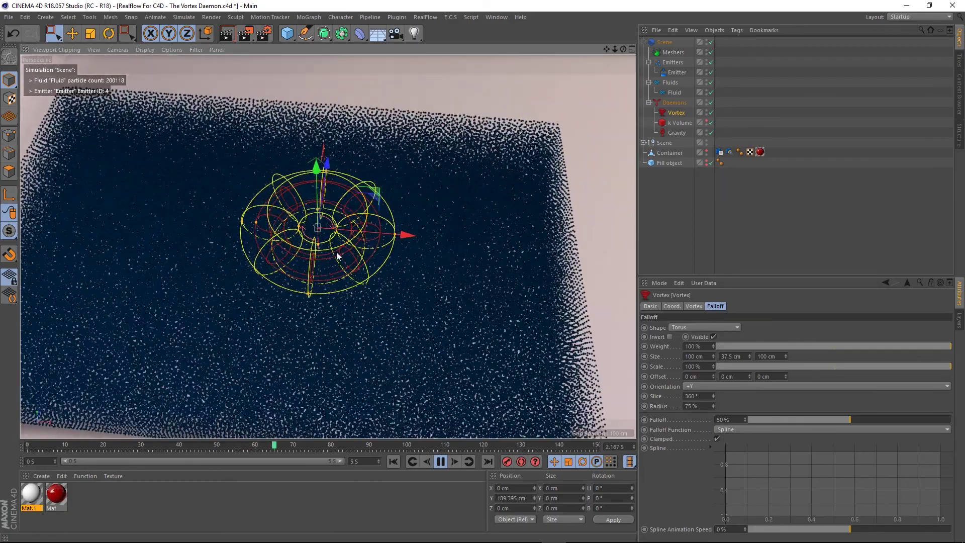
Enlarge the Vortex's torus falloff to 319 cm in X and about 61.6 cm in Y, and inspect the stretched ring over the fluid.
alt+drag(361, 218, 245, 200)
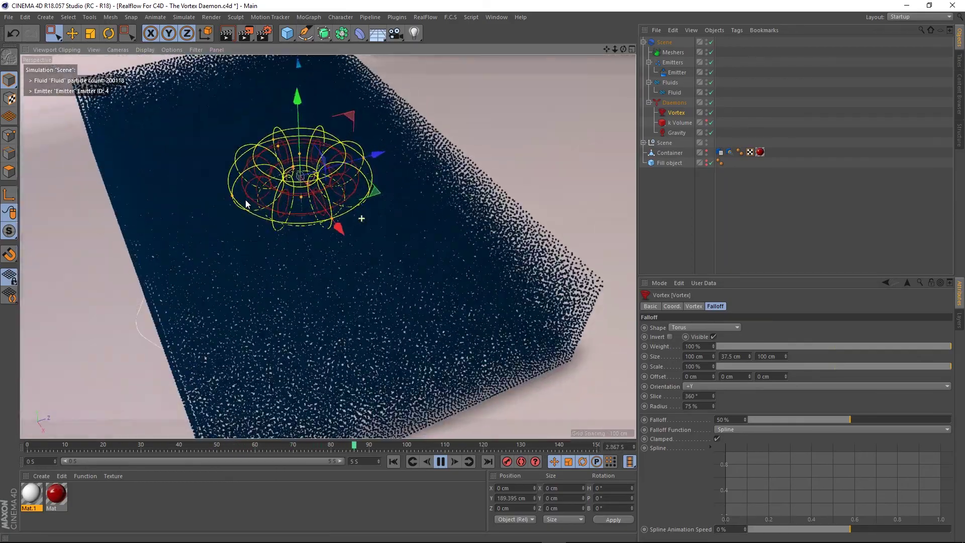
drag(278, 146, 322, 211)
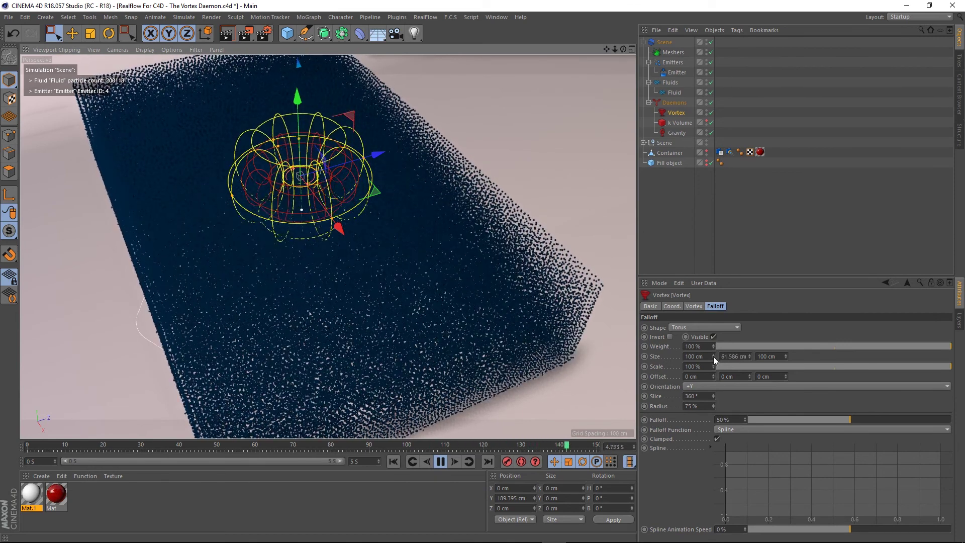
drag(713, 356, 713, 246)
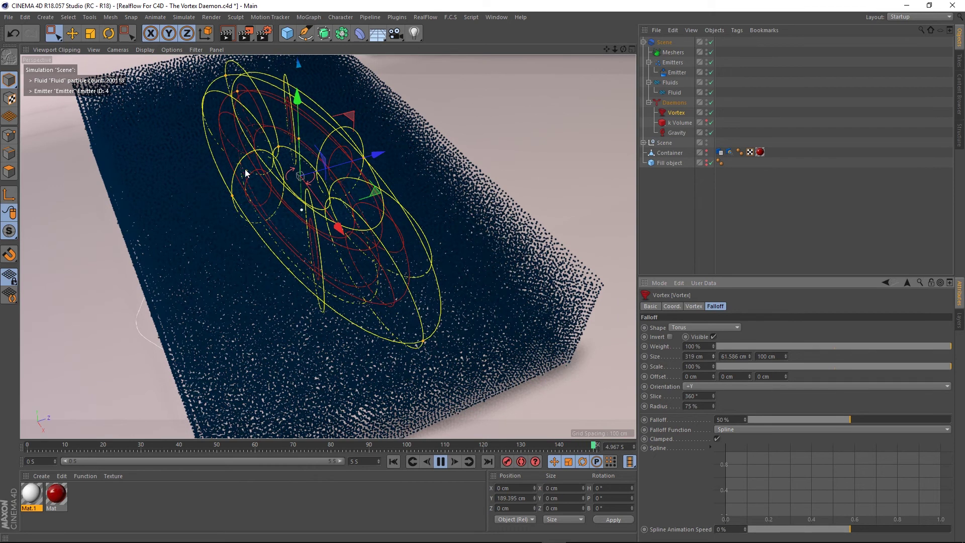
alt+right_drag(240, 201, 240, 224)
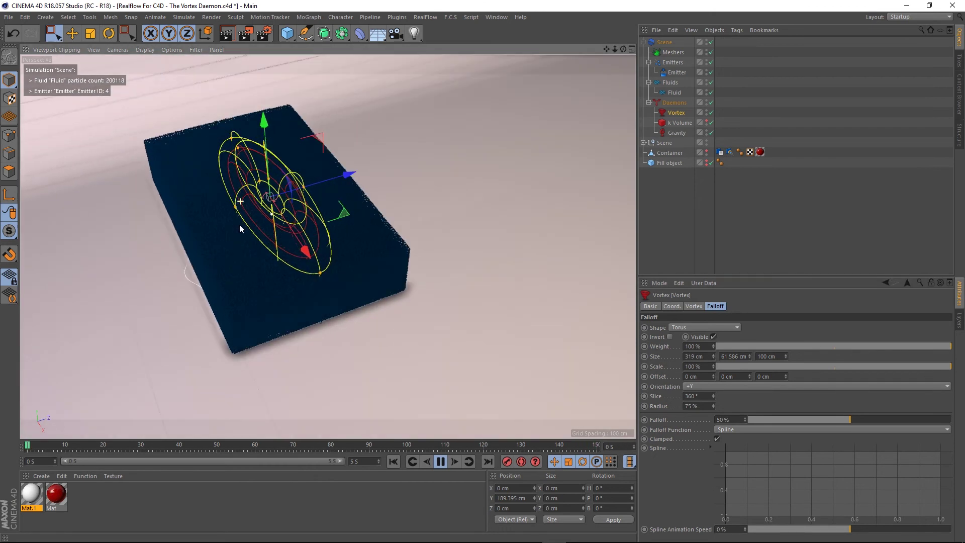
alt+drag(252, 278, 279, 249)
alt+middle_drag(280, 249, 351, 258)
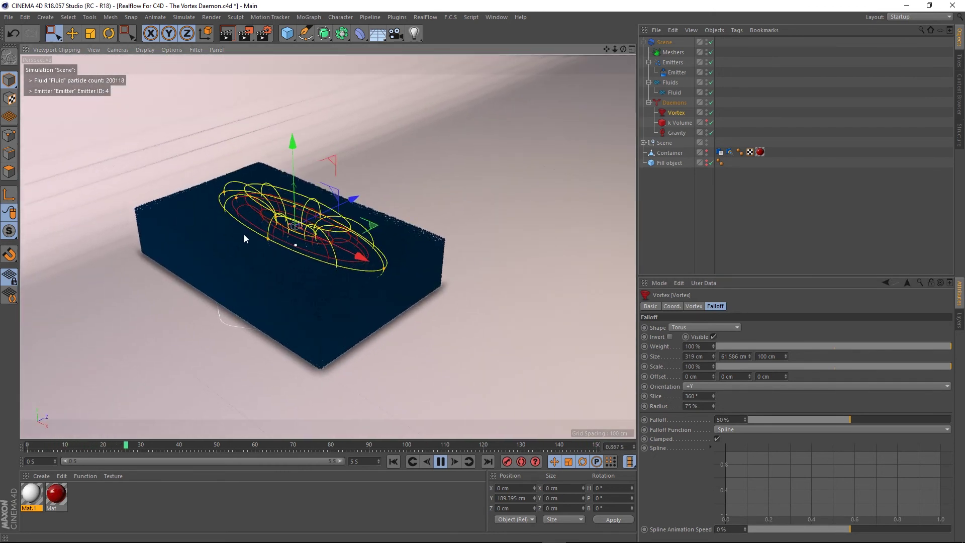
alt+right_drag(243, 234, 278, 247)
alt+middle_drag(278, 247, 310, 239)
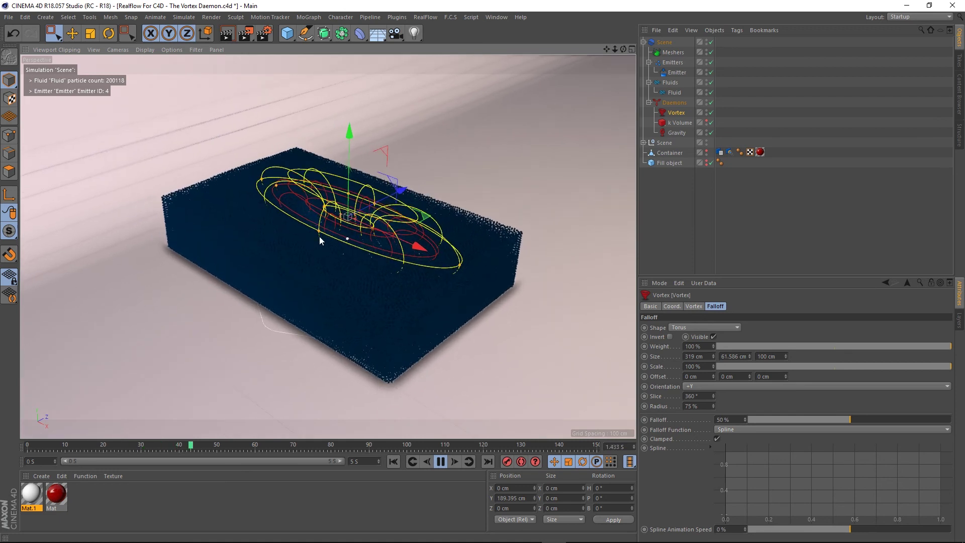